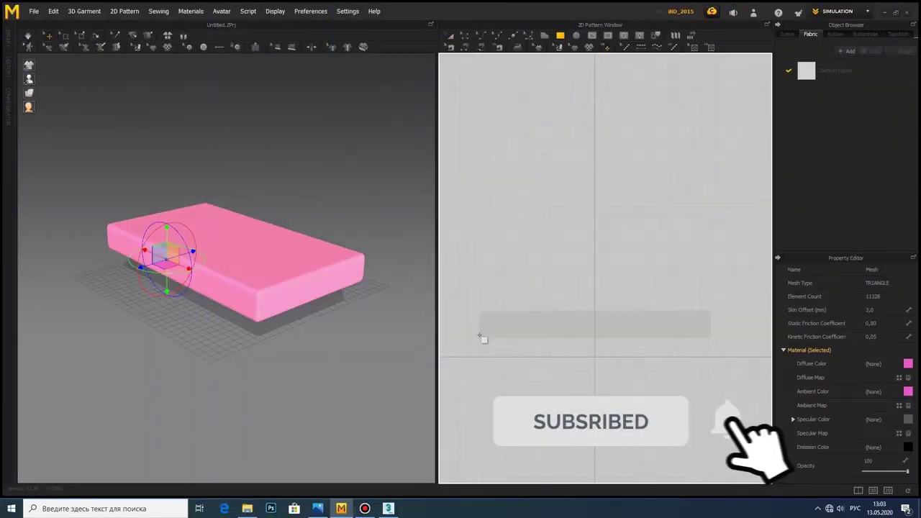
Step: Draw a rectangular fabric panel and lay it flat above the pink box
left_click_drag(479, 337, 709, 216)
left_click_drag(165, 288, 208, 238)
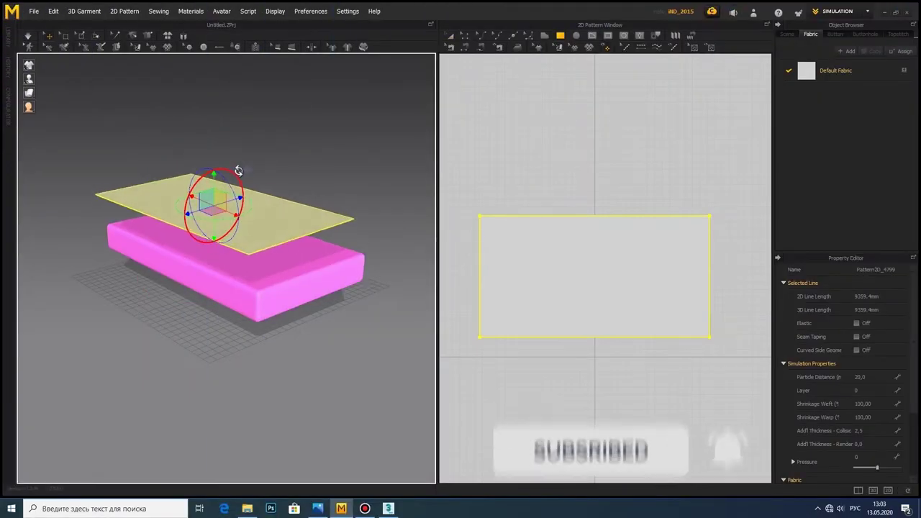
right_click_drag(216, 237, 214, 212)
Step: Scale the panel down to fit the box and rotate its copy to lie beneath it
key("a")
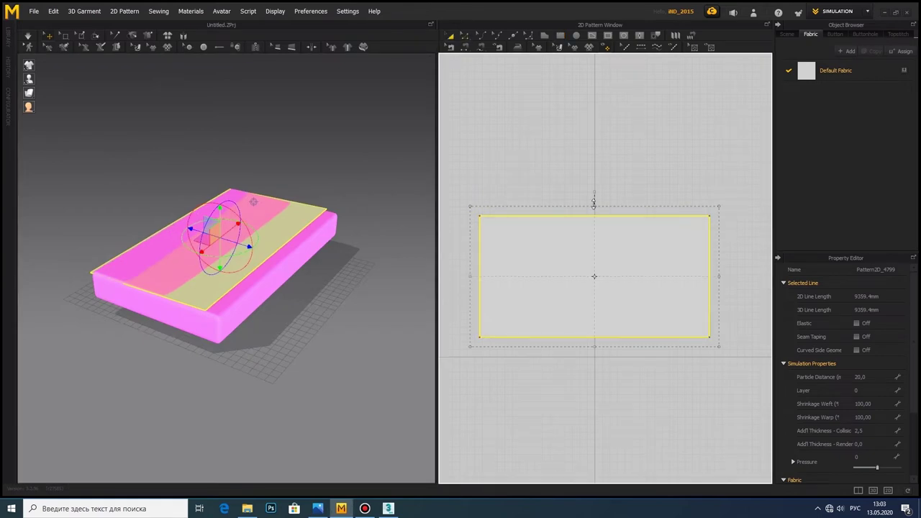
scroll(574, 218, "down", 5)
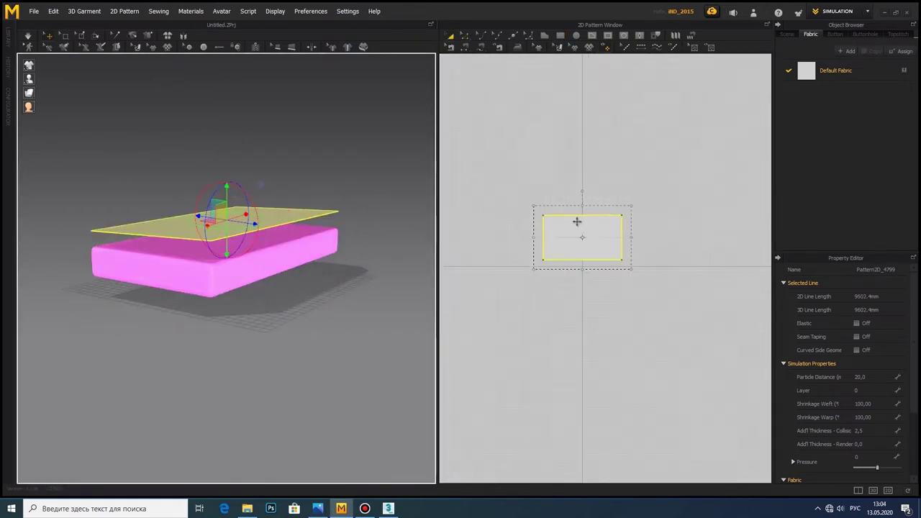
left_click_drag(582, 207, 585, 190)
right_click_drag(310, 216, 286, 178)
left_click_drag(314, 315, 308, 321)
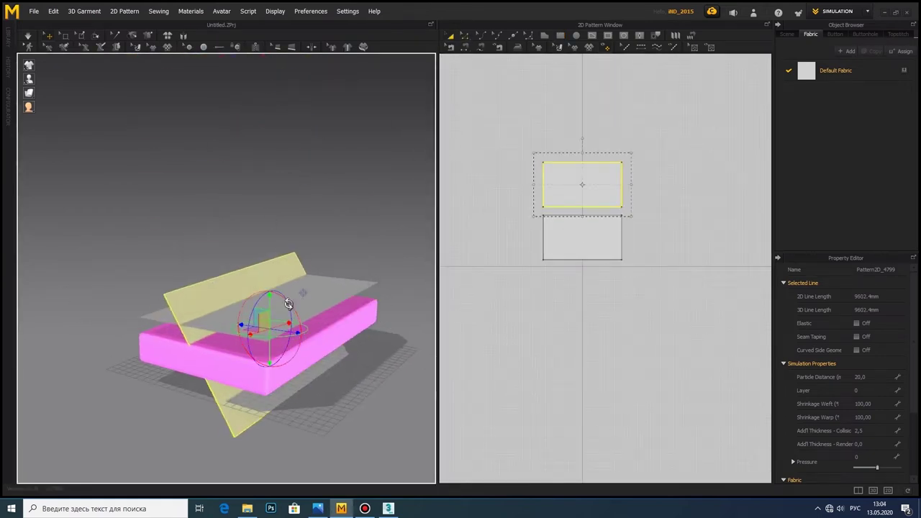
scroll(545, 226, "up", 2)
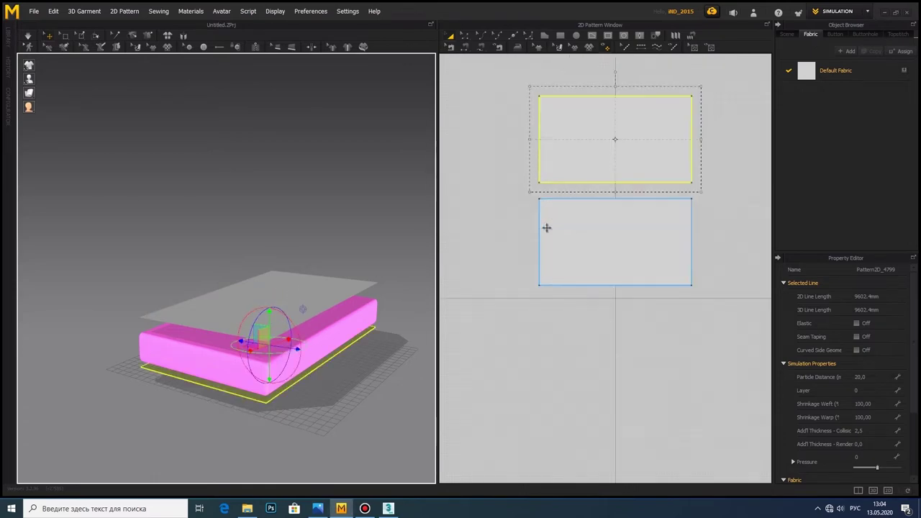
scroll(516, 251, "up", 2)
Step: Position a long strip panel along the side of the pink box
left_click(516, 251, "shift")
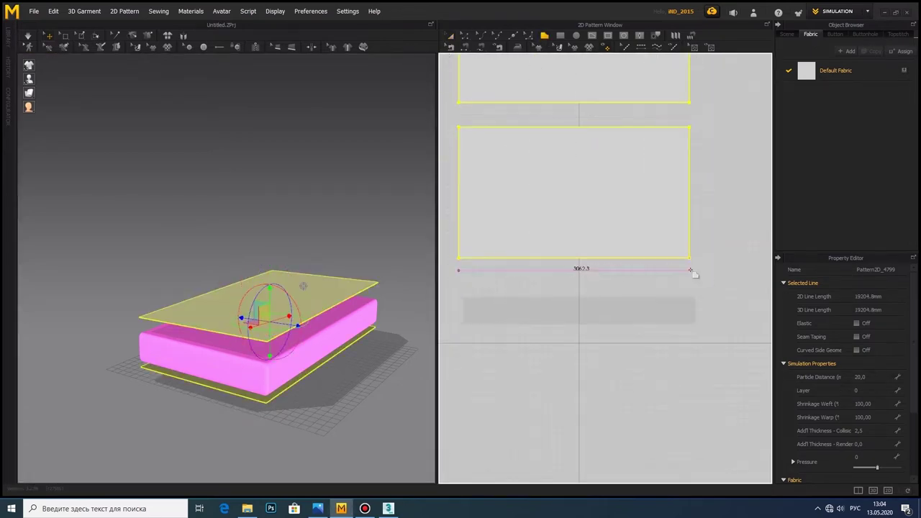
left_click(303, 286)
mouse_move(278, 294)
right_mouse_down()
mouse_move(334, 269)
mouse_move(201, 288)
mouse_move(215, 308)
mouse_move(232, 308)
right_mouse_up()
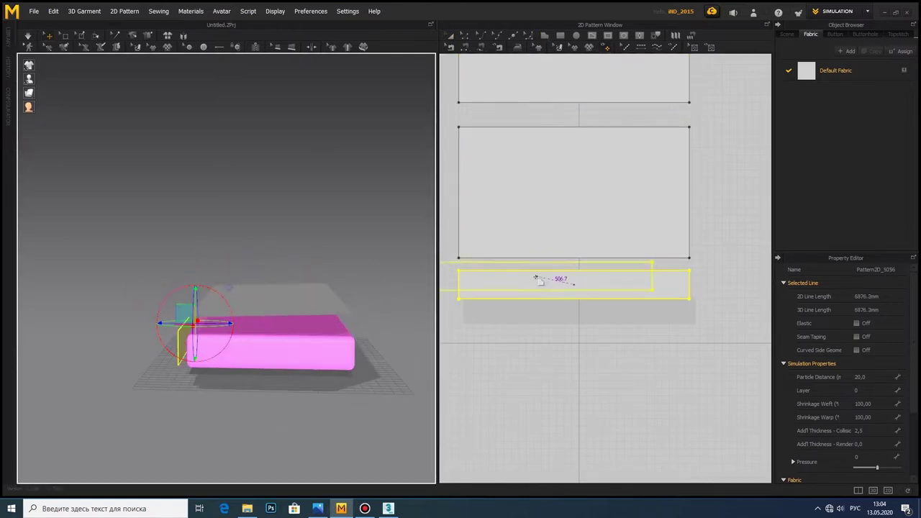
mouse_move(187, 346)
right_mouse_down()
mouse_move(221, 362)
mouse_move(391, 370)
mouse_move(399, 359)
right_mouse_up()
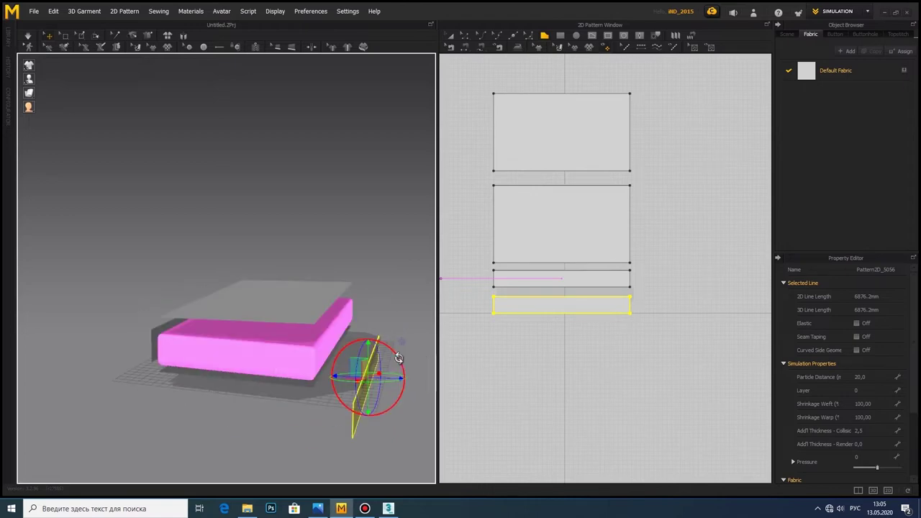
right_click_drag(335, 339, 403, 345)
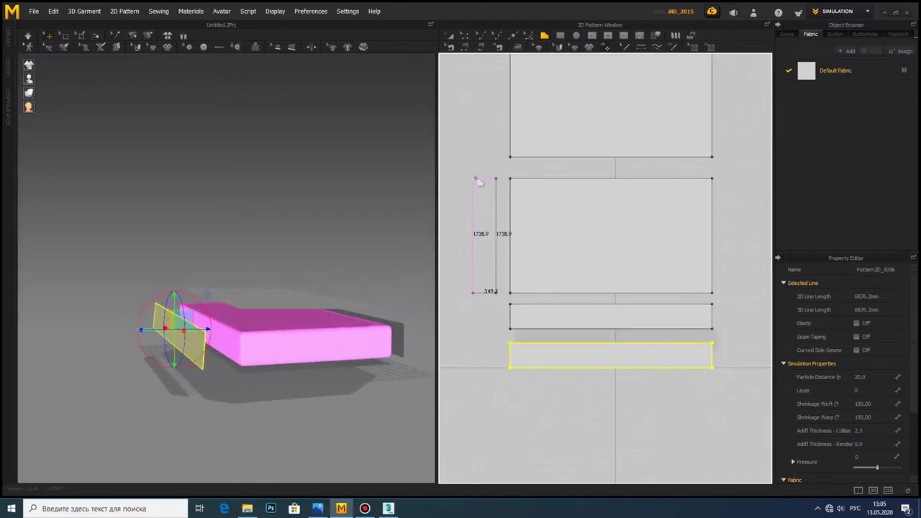
Step: Draw a narrow end panel and move it to the box's right end
left_click_drag(479, 183, 474, 178)
right_click_drag(359, 238, 396, 226)
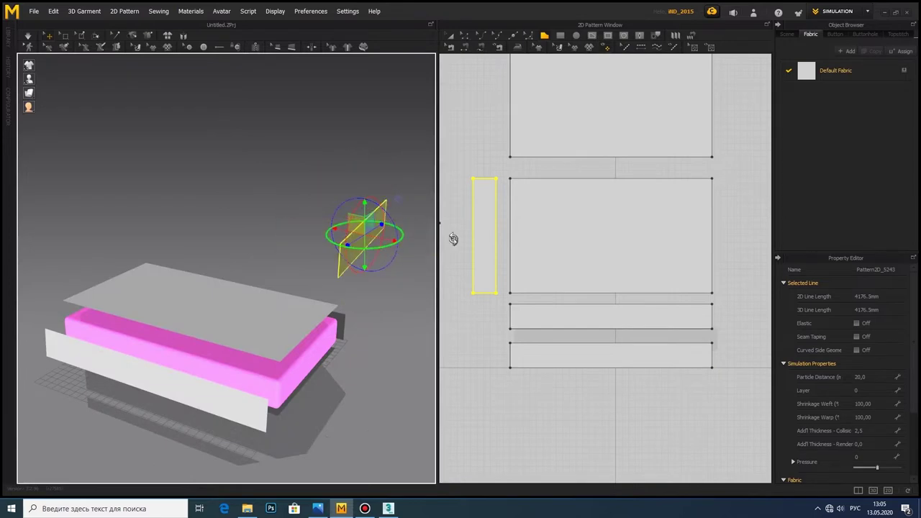
mouse_move(92, 286)
right_mouse_down()
mouse_move(305, 242)
mouse_move(324, 317)
mouse_move(237, 246)
mouse_move(254, 257)
mouse_move(152, 262)
right_mouse_up()
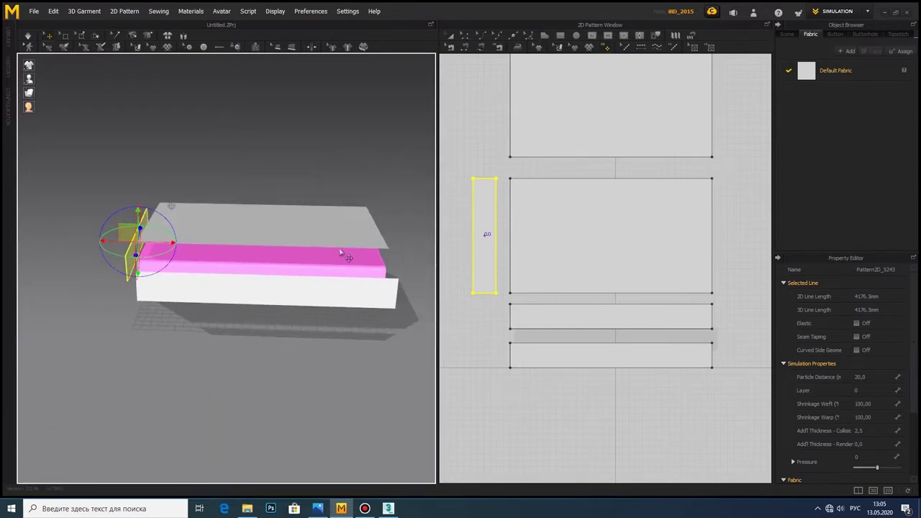
left_click_drag(484, 234, 644, 252)
right_click_drag(274, 259, 329, 296)
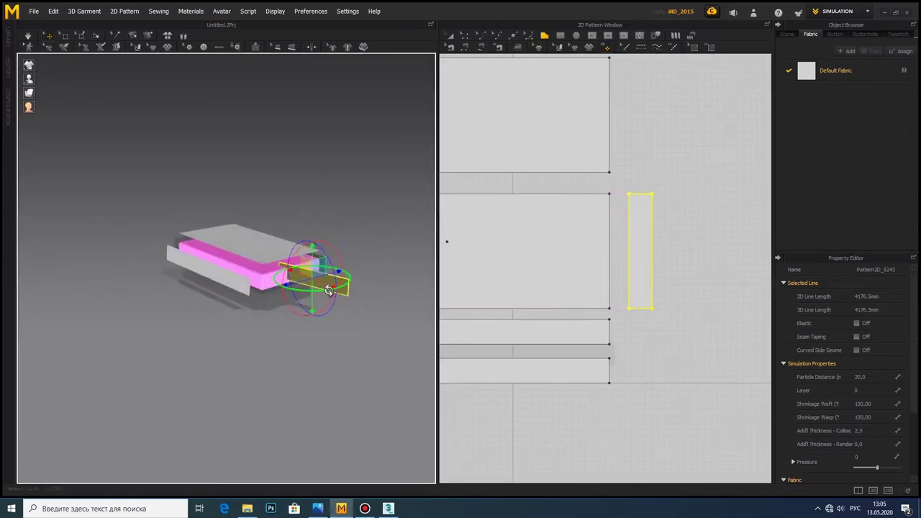
right_click_drag(186, 276, 140, 134)
scroll(658, 380, "down", 3)
scroll(539, 319, "down", 2)
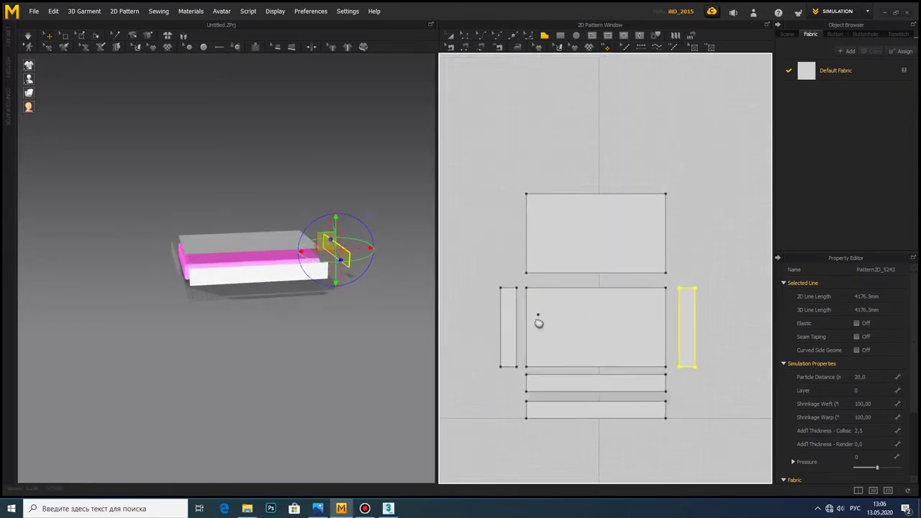
Step: Sew the left end piece, bottom strip and right end piece together along their bottom edges
key("n")
left_click(503, 373)
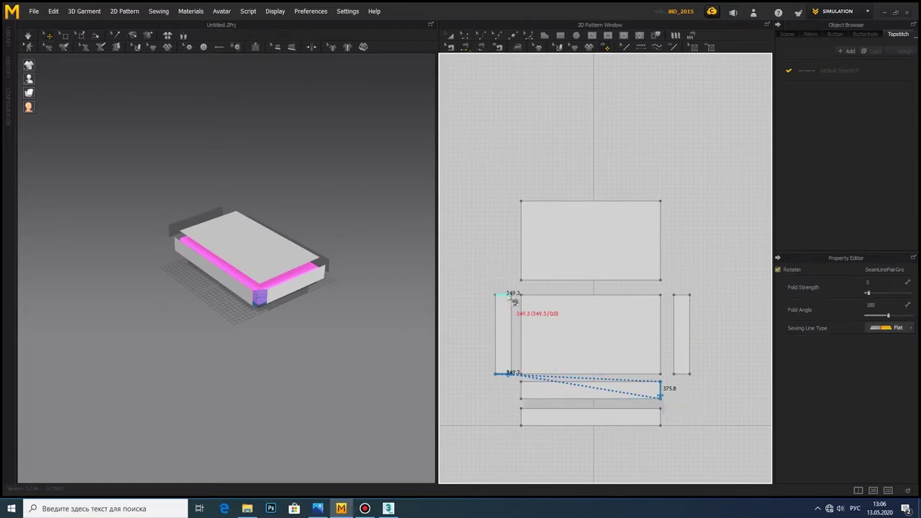
left_click(661, 421)
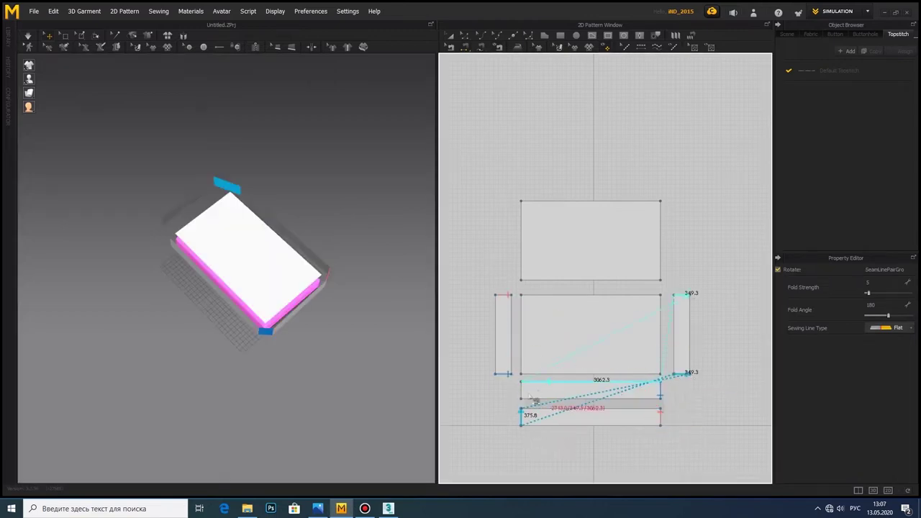
left_click(536, 400)
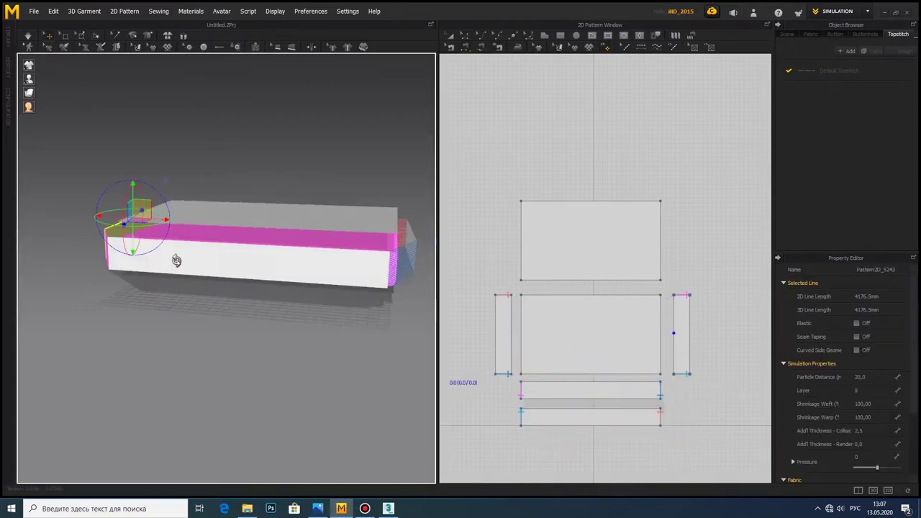
right_click_drag(118, 265, 166, 259)
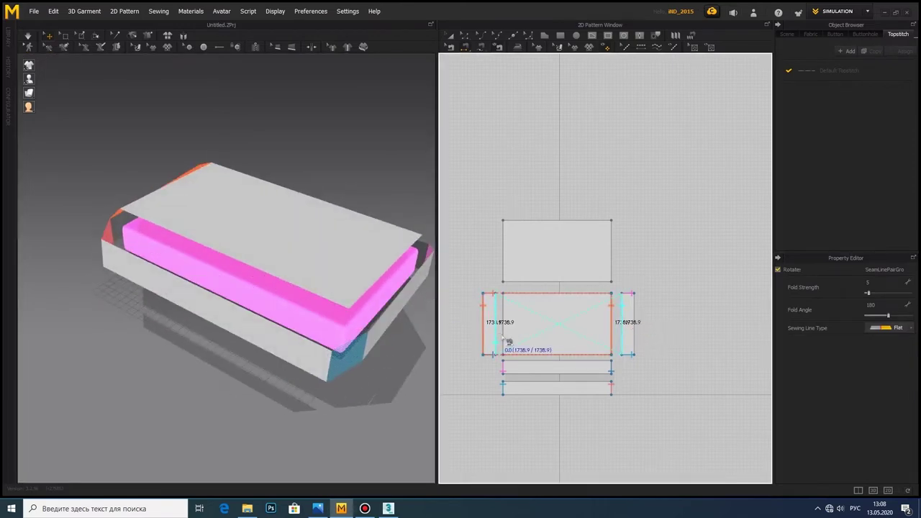
mouse_move(257, 282)
right_mouse_down()
mouse_move(317, 282)
mouse_move(216, 304)
right_mouse_up()
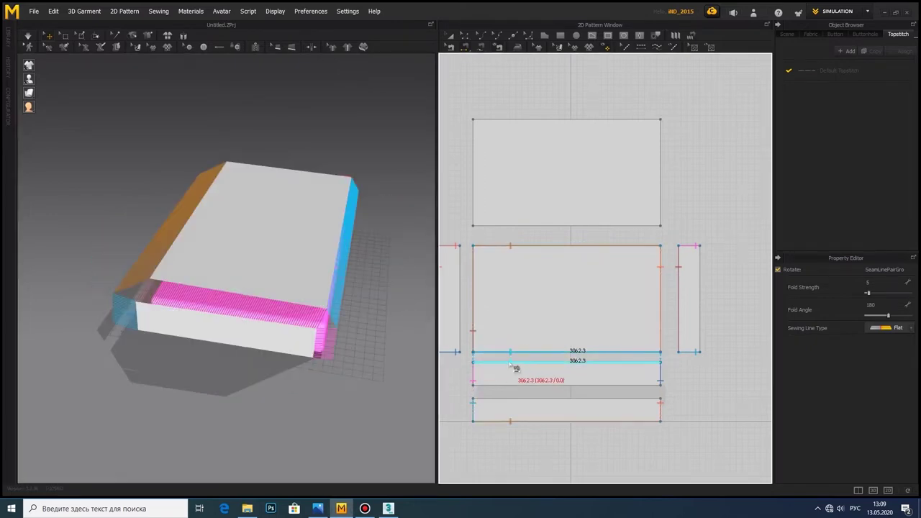
right_click_drag(313, 253, 338, 216)
Step: Sew the top rectangle's edges to the end pieces and the bottom strip
left_click(495, 284)
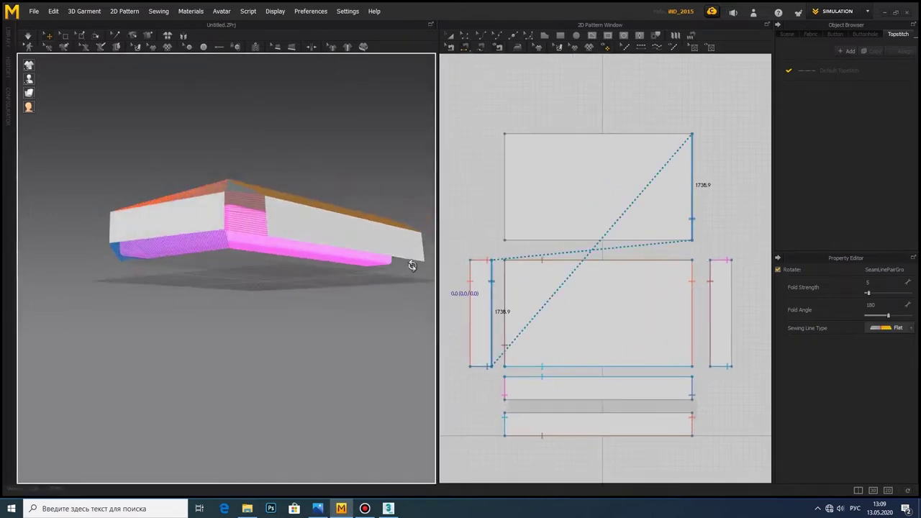
left_click(505, 214)
left_click(732, 310)
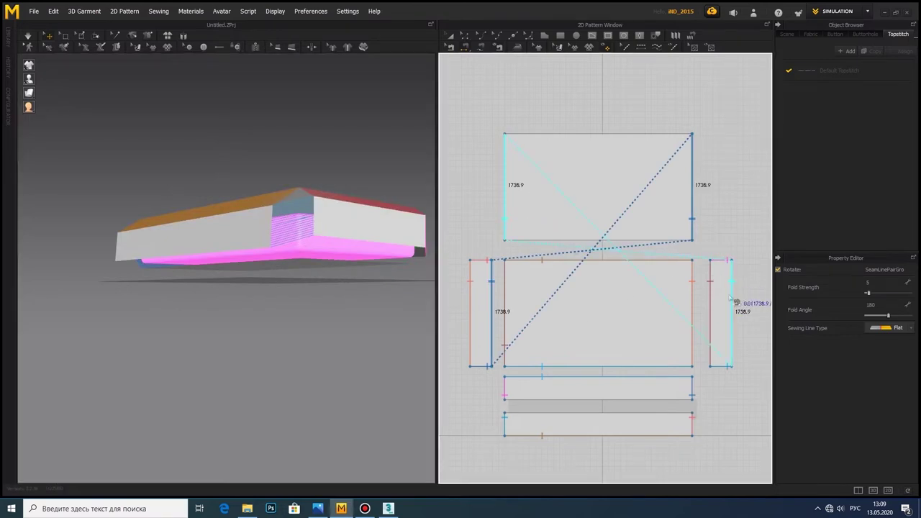
left_click(543, 239)
left_click(548, 414)
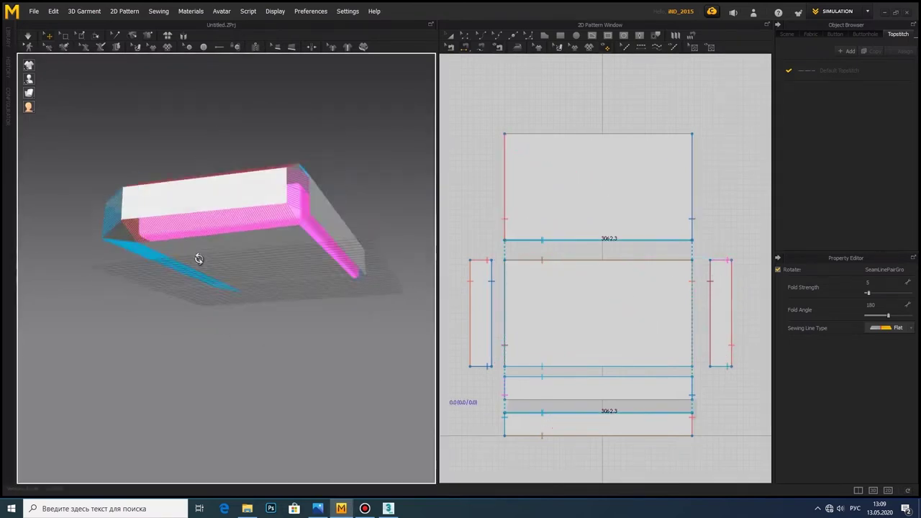
right_click_drag(317, 245, 120, 276)
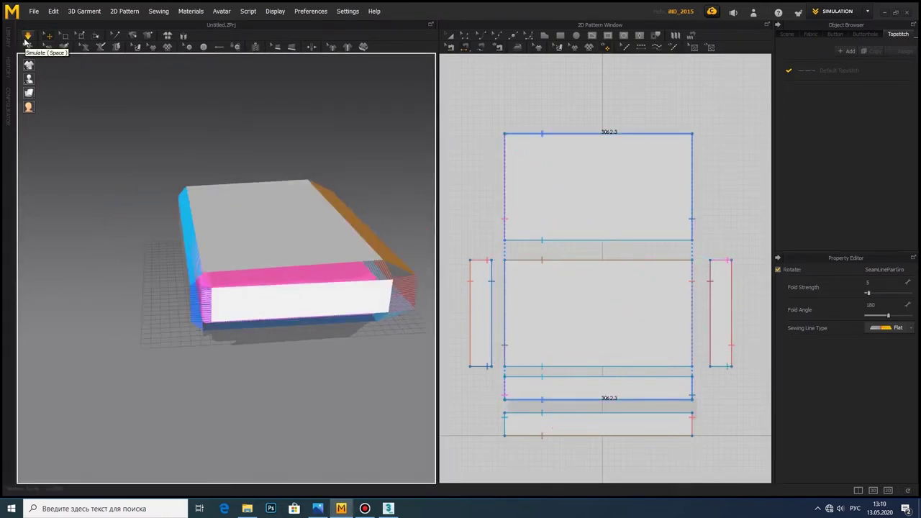
Step: Select and check the top panel, end panel and long side strip around the box
left_click(260, 232)
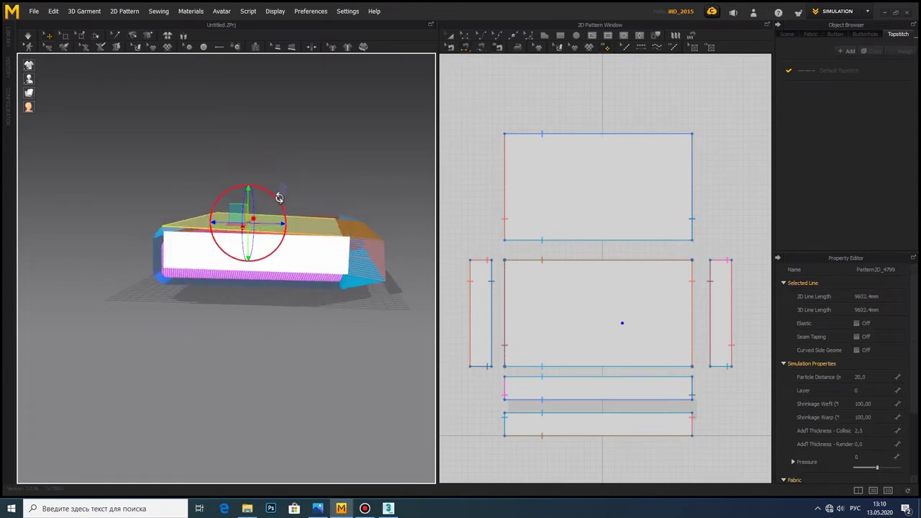
mouse_move(215, 212)
right_mouse_down()
mouse_move(385, 249)
mouse_move(210, 261)
right_mouse_up()
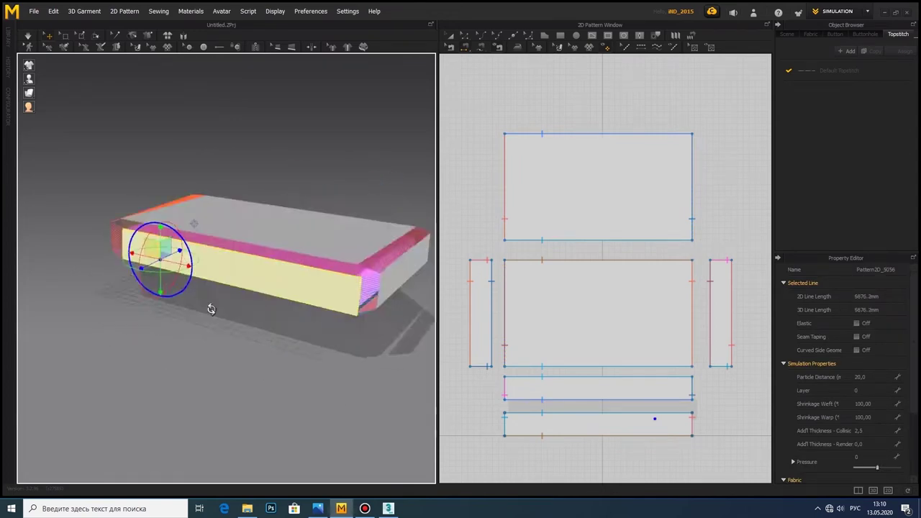
mouse_move(193, 299)
right_mouse_down()
mouse_move(327, 337)
mouse_move(212, 292)
mouse_move(384, 303)
mouse_move(296, 307)
right_mouse_up()
left_click(327, 337)
left_click(211, 291)
left_click(384, 303)
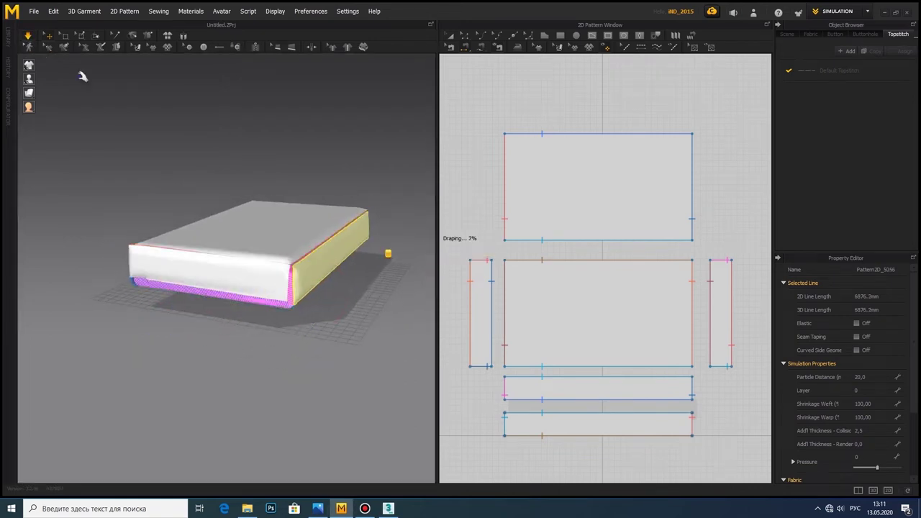
right_click_drag(108, 180, 191, 257)
scroll(301, 280, "up", 5)
Step: Lower the pink box mesh slightly and inspect the draped cover
left_click(424, 293)
right_click_drag(425, 294, 287, 273)
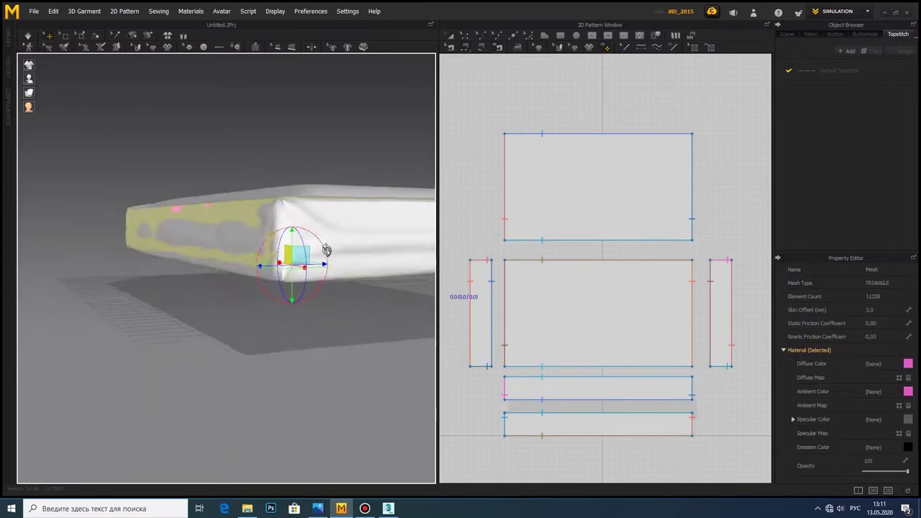
right_click_drag(86, 79, 261, 237)
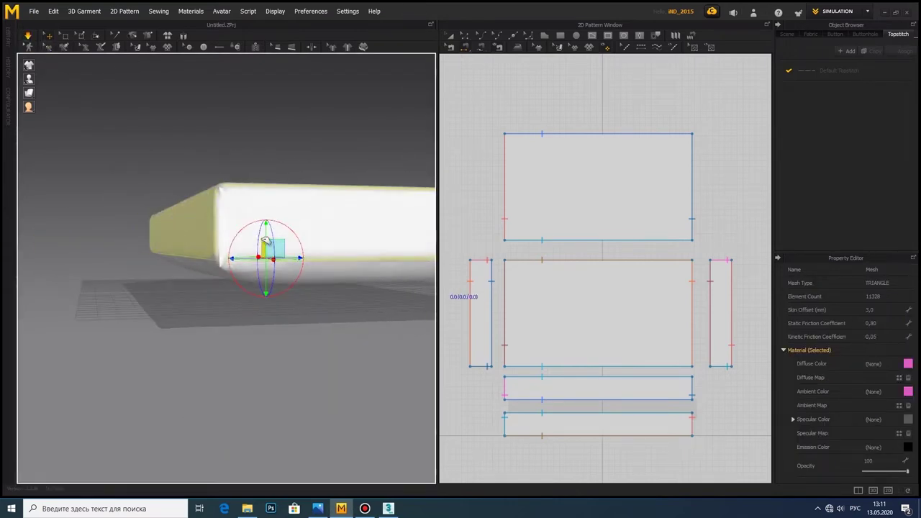
left_click_drag(260, 238, 252, 271)
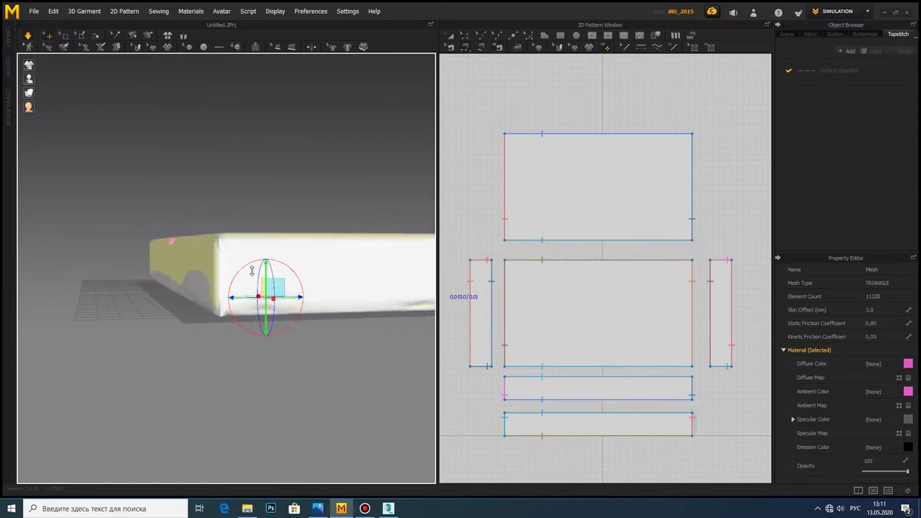
mouse_move(113, 263)
right_mouse_down()
mouse_move(261, 304)
mouse_move(316, 239)
mouse_move(236, 268)
right_mouse_up()
scroll(520, 331, "up", 5)
scroll(495, 281, "down", 4)
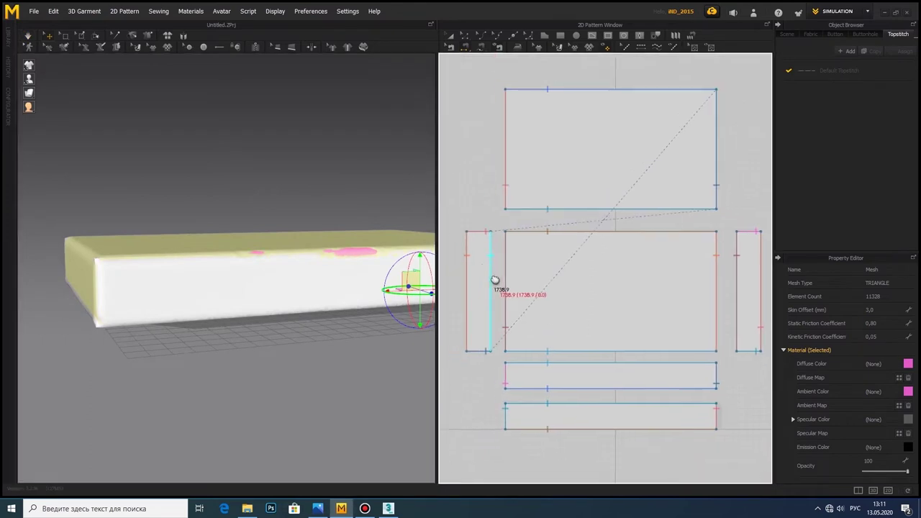
scroll(501, 375, "down", 3)
Step: Select the end panel and front strip, then widen the 2D pattern window for internal lines
left_click(497, 314)
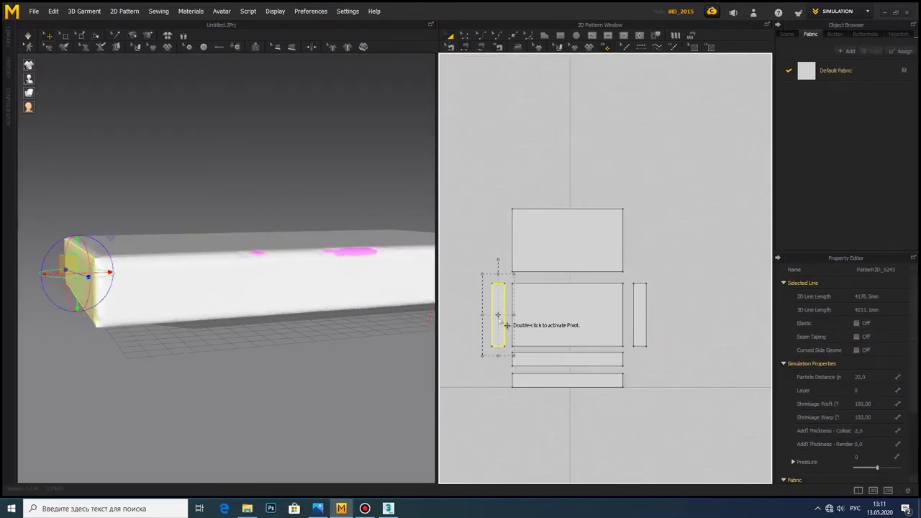
left_click(569, 375)
scroll(488, 363, "up", 3)
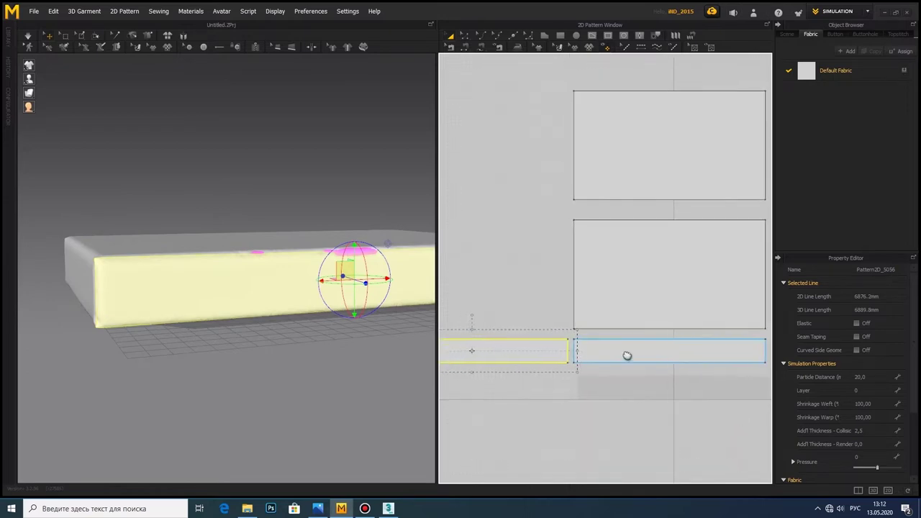
scroll(627, 353, "down", 4)
left_click(587, 38)
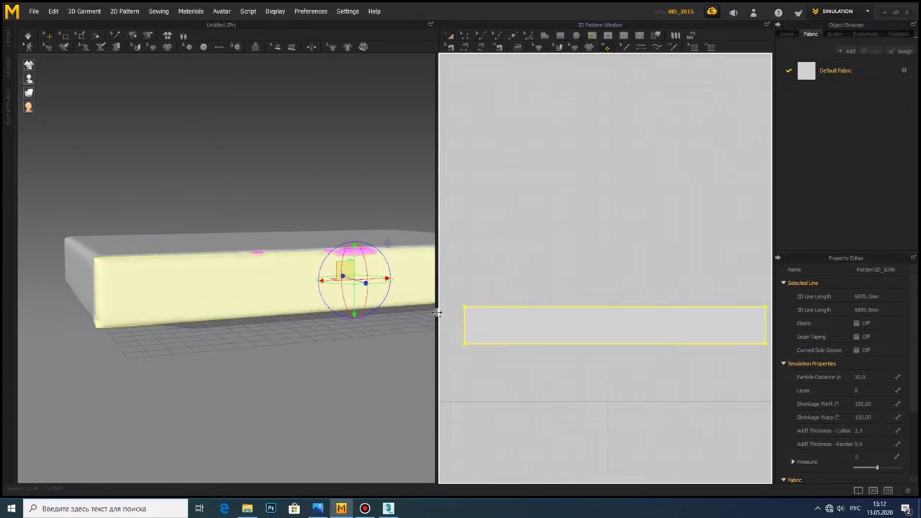
left_click_drag(437, 313, 263, 314)
Step: Draw a horizontal fold line across the side strip
left_click(600, 341)
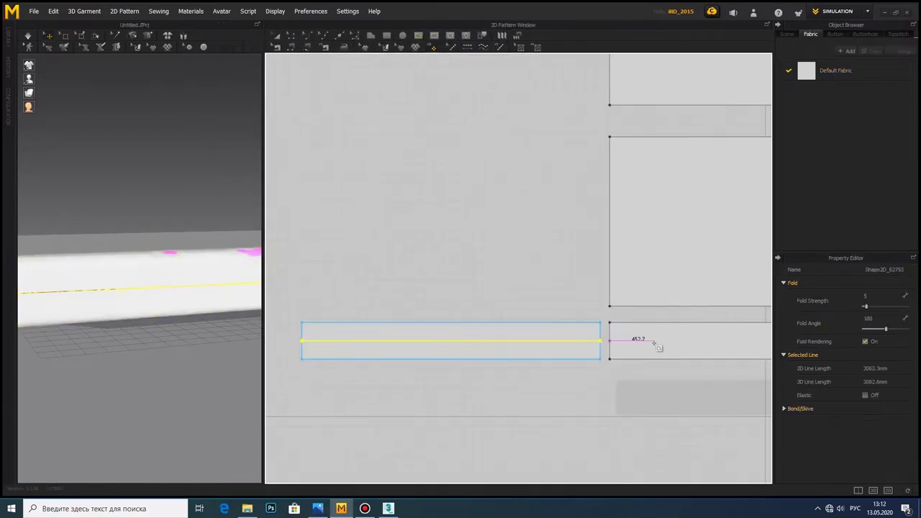
scroll(670, 359, "down", 5)
right_click_drag(214, 314, 180, 288)
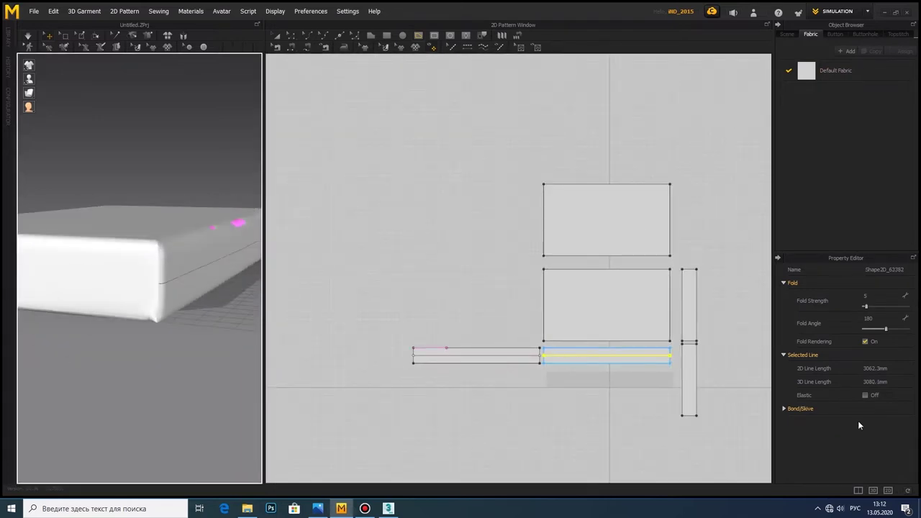
scroll(578, 364, "up", 5)
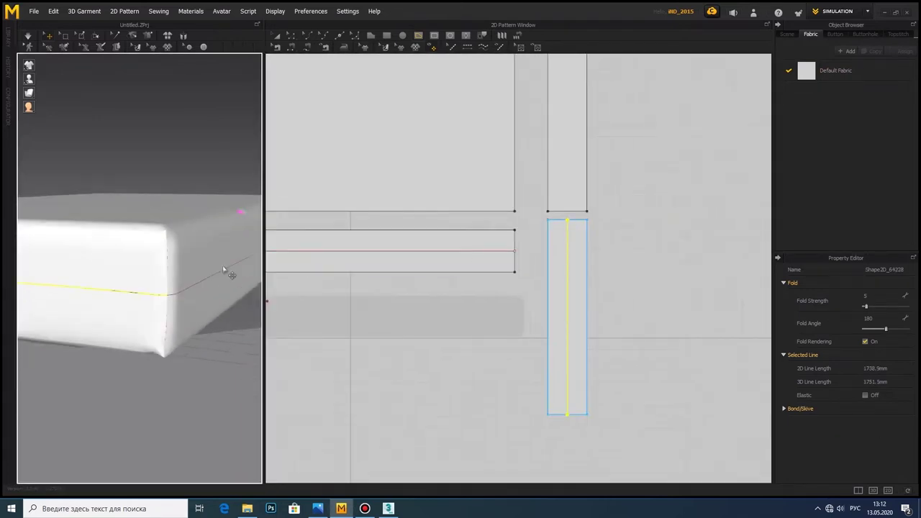
scroll(505, 303, "down", 3)
scroll(432, 309, "up", 2)
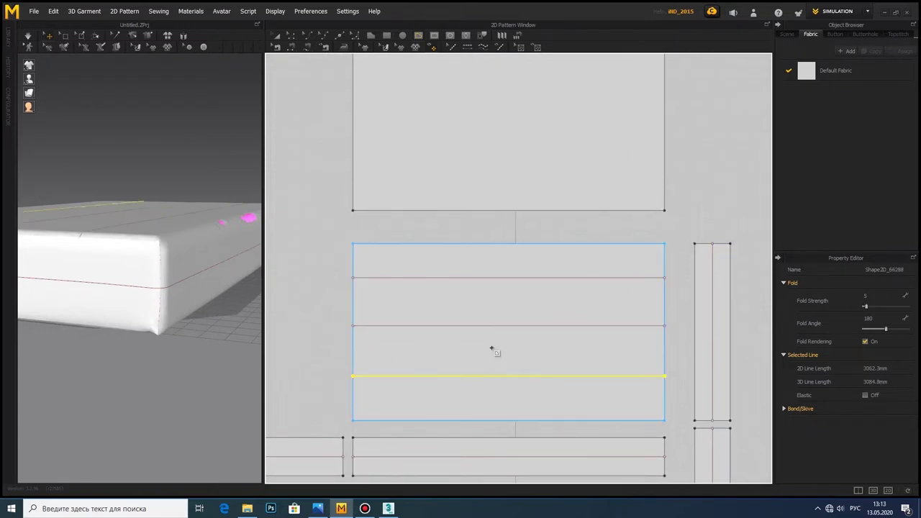
Step: Add two more horizontal fold lines across the top panel
left_click_drag(479, 283, 510, 401)
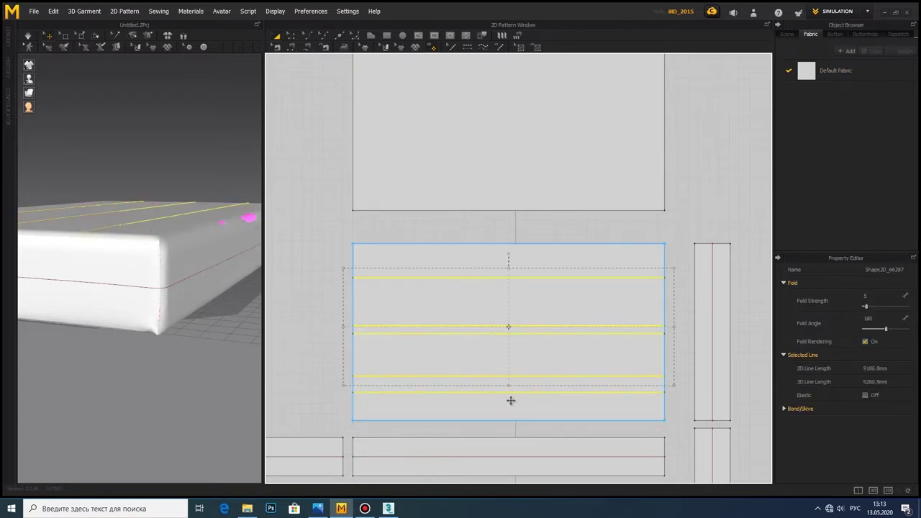
scroll(474, 284, "down", 2)
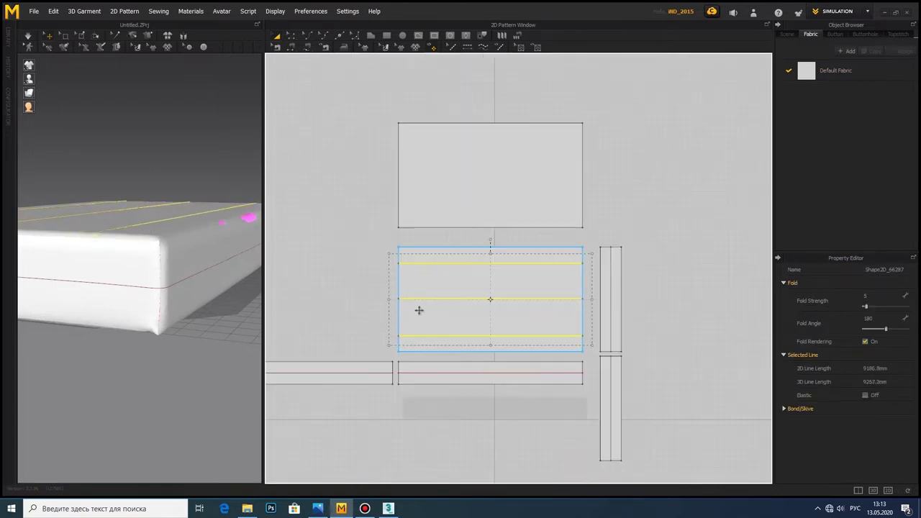
scroll(417, 311, "up", 2)
scroll(427, 311, "up", 2)
Step: Draw a matching fold line across the narrow strip, then select the new line
middle_click_drag(734, 261, 516, 298)
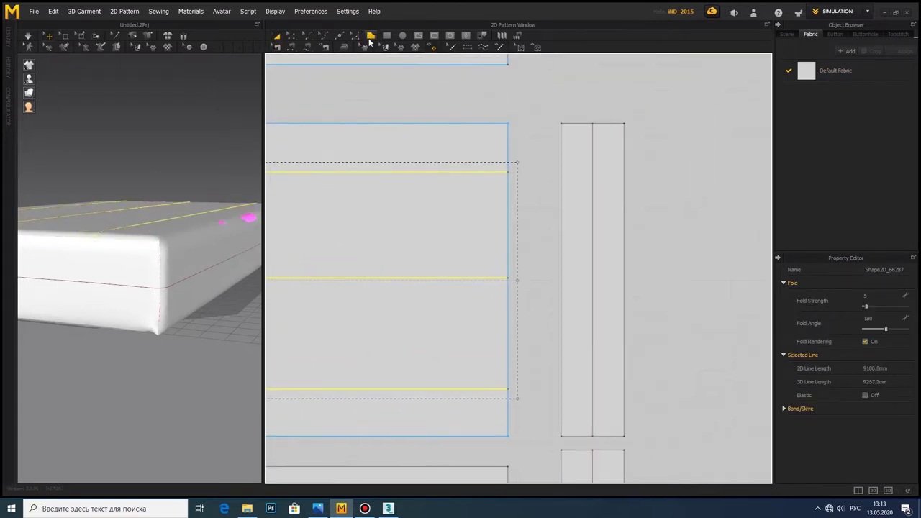
left_click(567, 185)
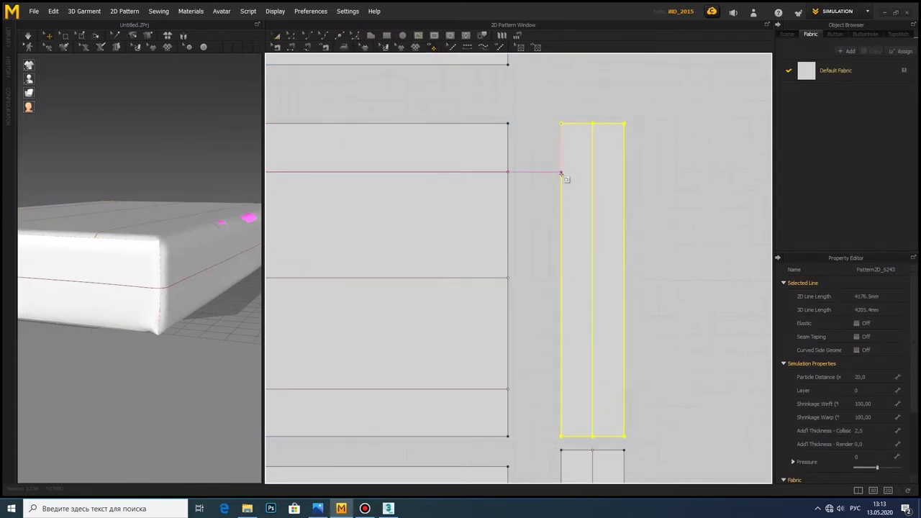
left_click(624, 173)
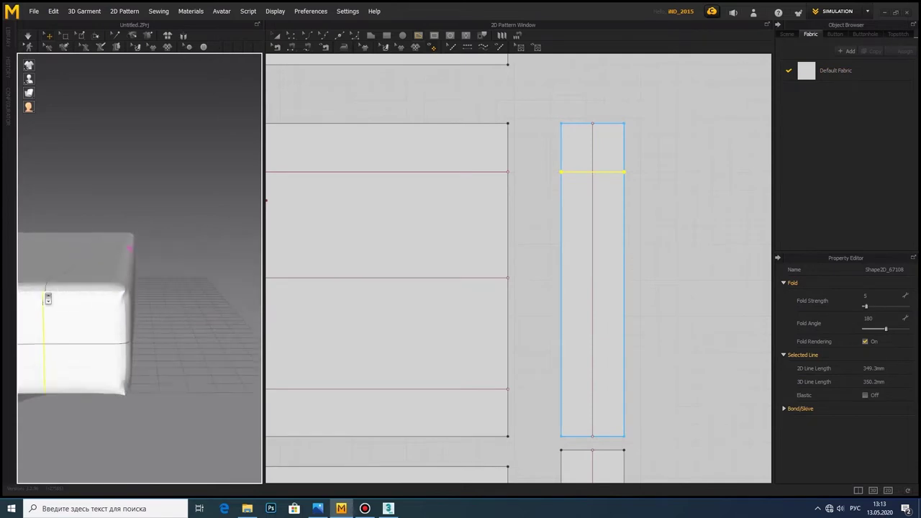
left_click(562, 279)
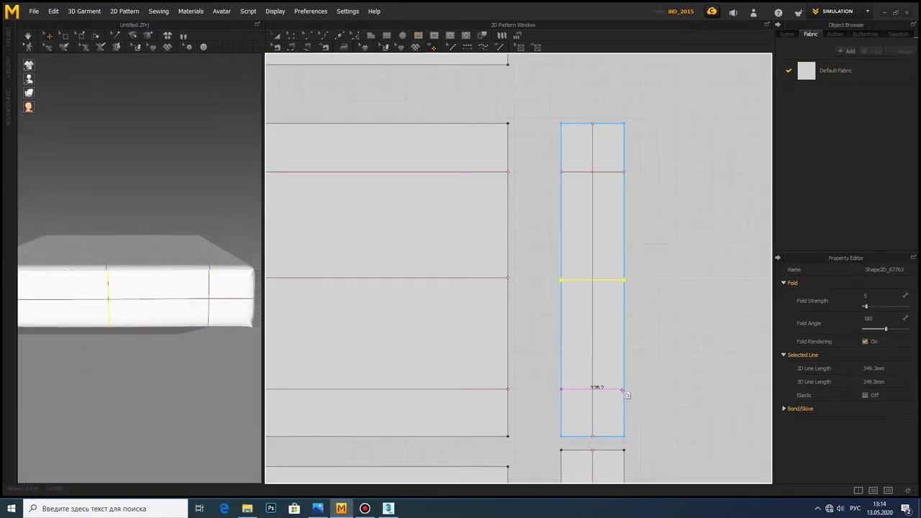
key("Escape")
scroll(620, 403, "down", 2)
scroll(608, 344, "up", 5)
key("a")
left_click(672, 288)
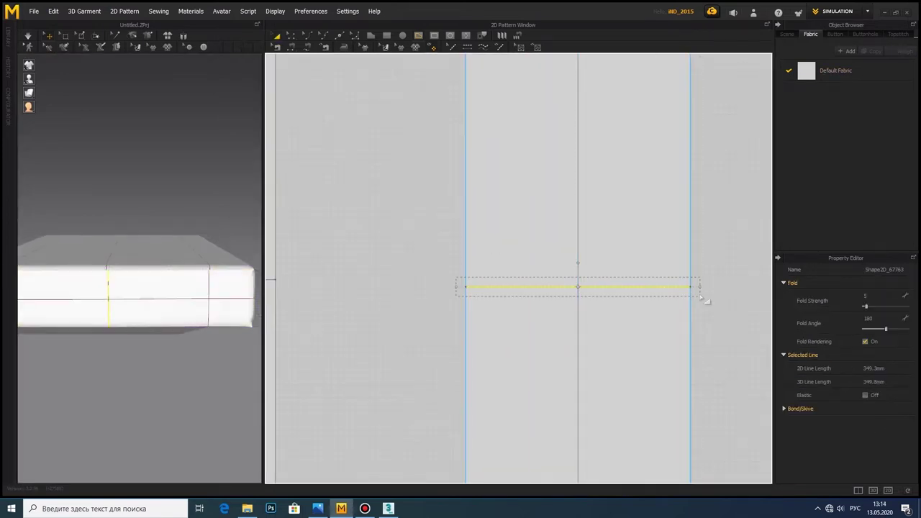
scroll(590, 301, "down", 5)
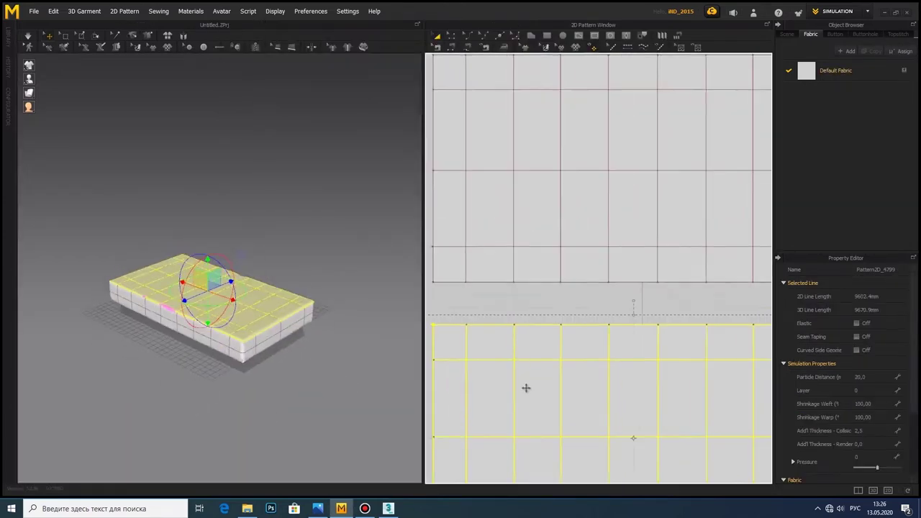
Step: Show the triangulated mesh and zoom in on the mattress garment's top surface
scroll(527, 386, "up", 2)
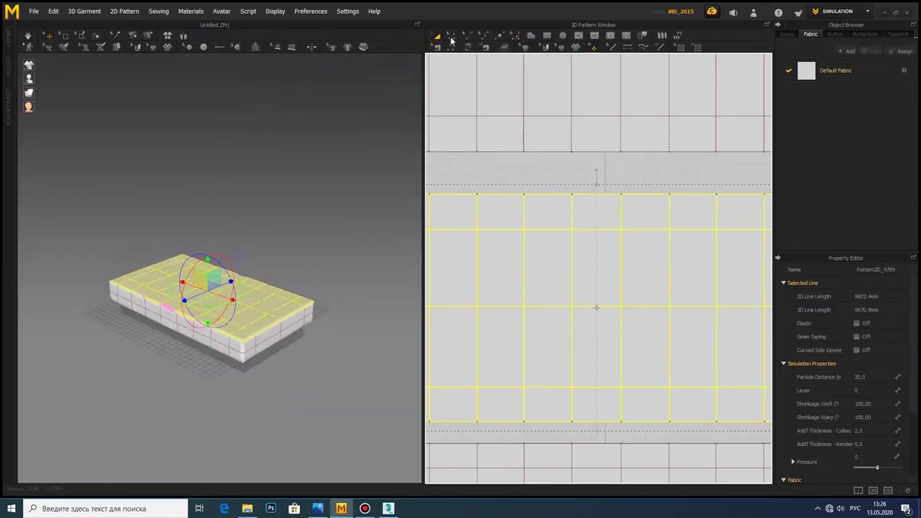
key("space")
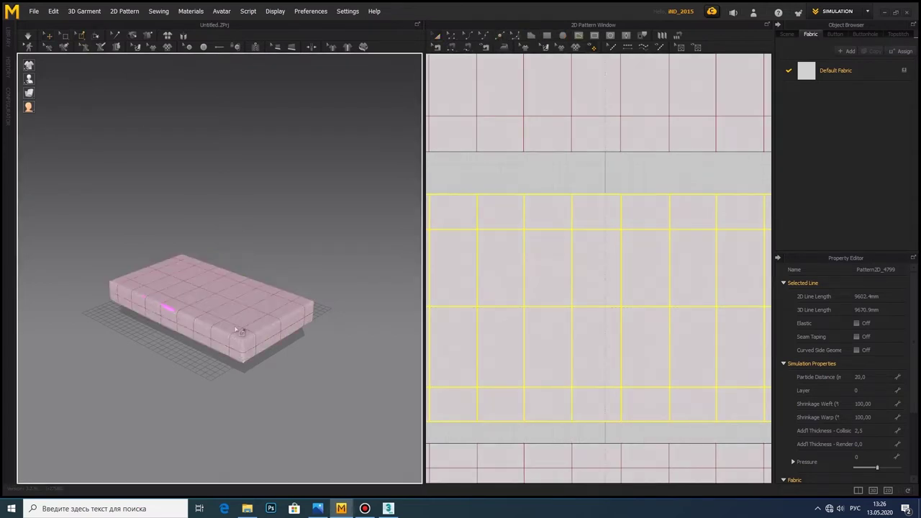
scroll(223, 311, "up", 3)
scroll(241, 304, "up", 3)
scroll(197, 262, "up", 3)
scroll(216, 288, "down", 2)
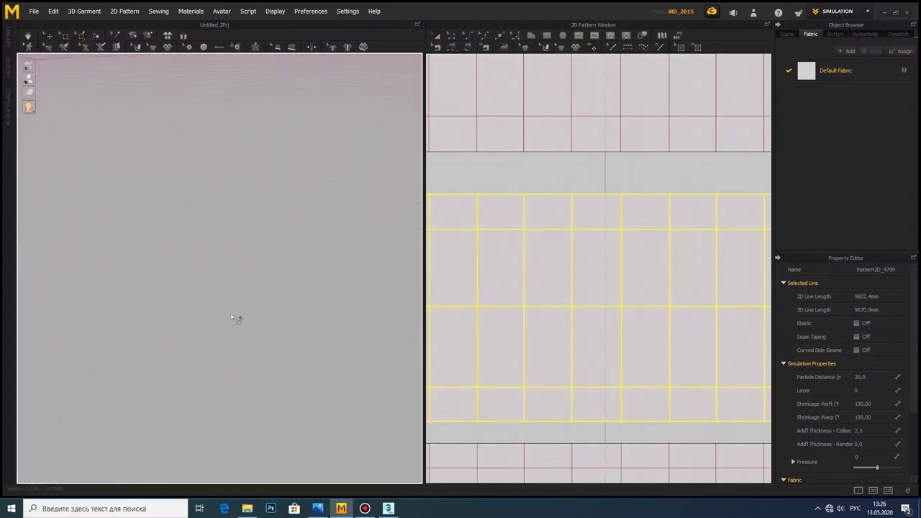
scroll(247, 313, "down", 1)
left_click(241, 306)
scroll(288, 274, "down", 3)
scroll(328, 242, "up", 3)
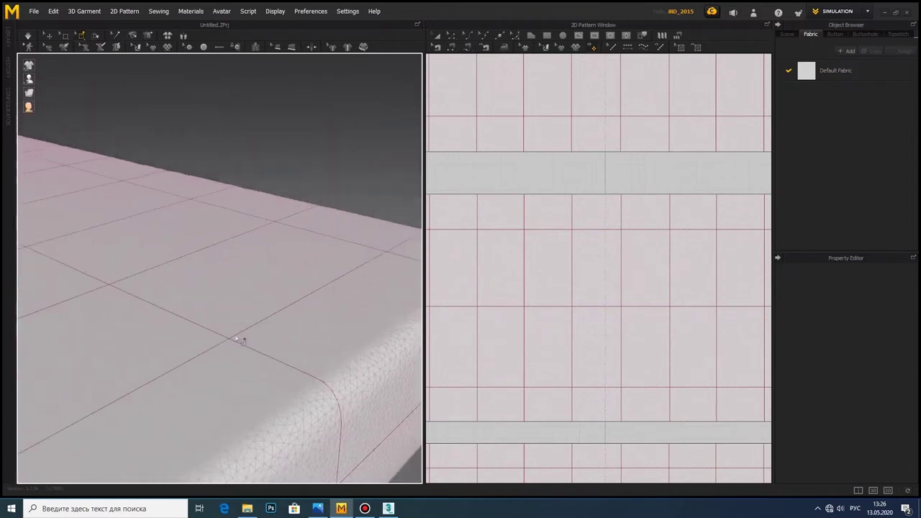
scroll(243, 339, "up", 2)
scroll(251, 454, "down", 1)
scroll(266, 412, "up", 1)
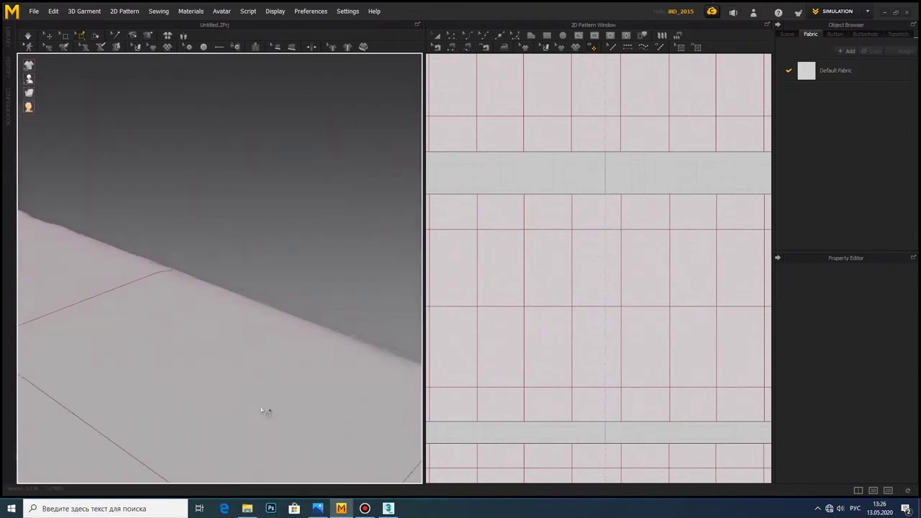
scroll(288, 381, "up", 2)
scroll(230, 288, "down", 2)
scroll(220, 324, "down", 1)
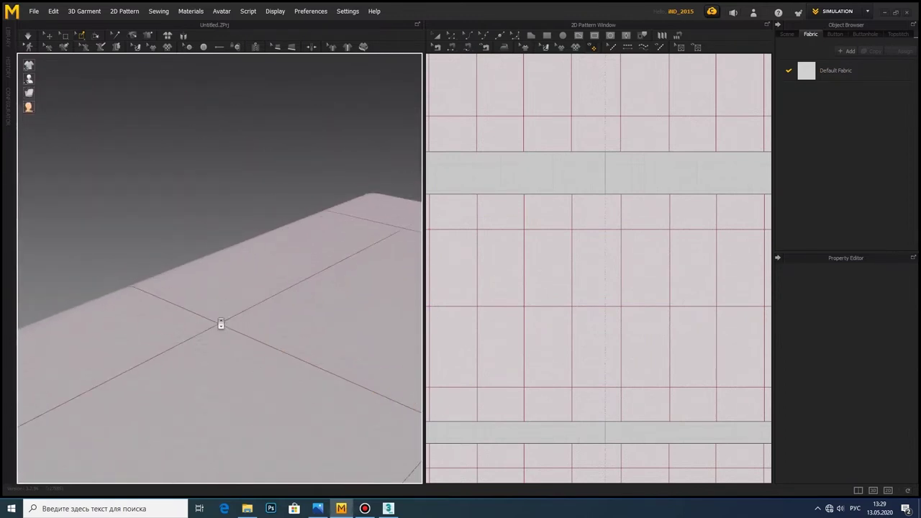
mouse_move(331, 224)
right_mouse_down()
mouse_move(284, 240)
mouse_move(193, 423)
mouse_move(257, 224)
right_mouse_up()
scroll(271, 260, "down", 3)
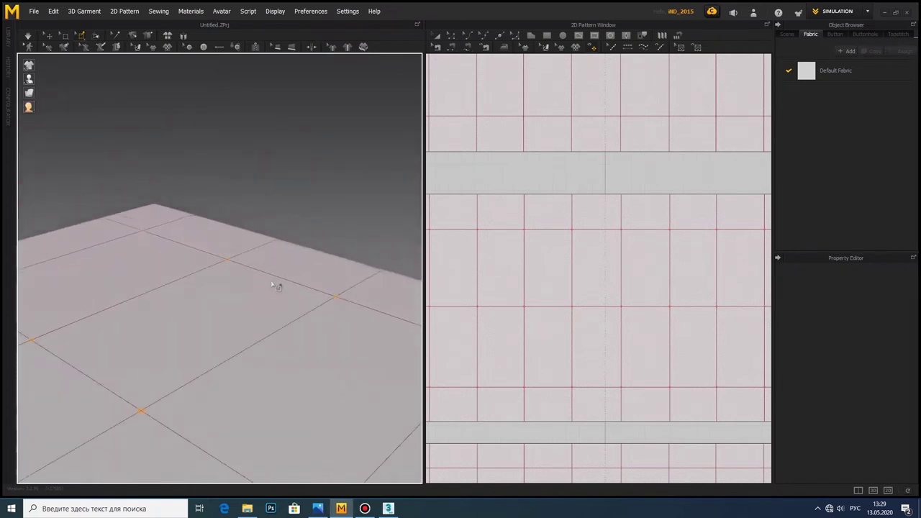
scroll(275, 303, "down", 3)
Step: Run the cloth simulation, view the mattress from a low side, then stop it
left_click(46, 34)
scroll(303, 375, "up", 3)
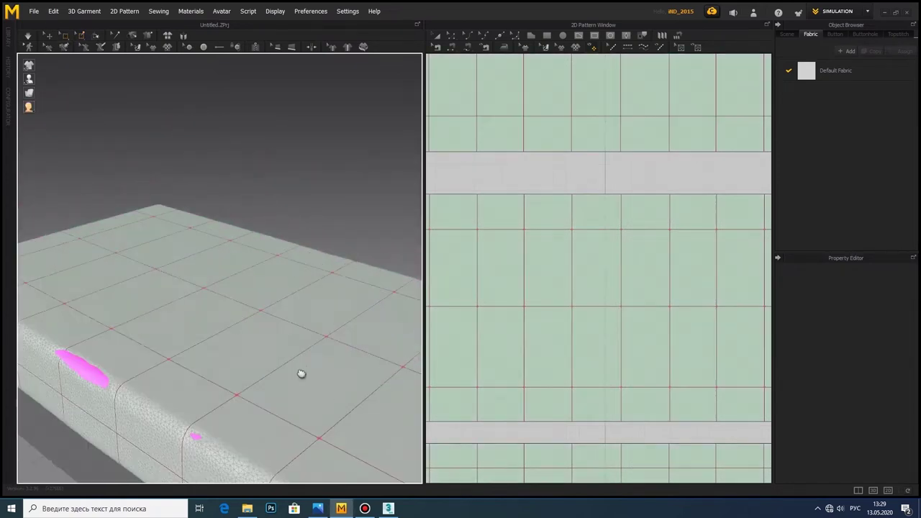
scroll(251, 360, "up", 3)
scroll(220, 370, "up", 2)
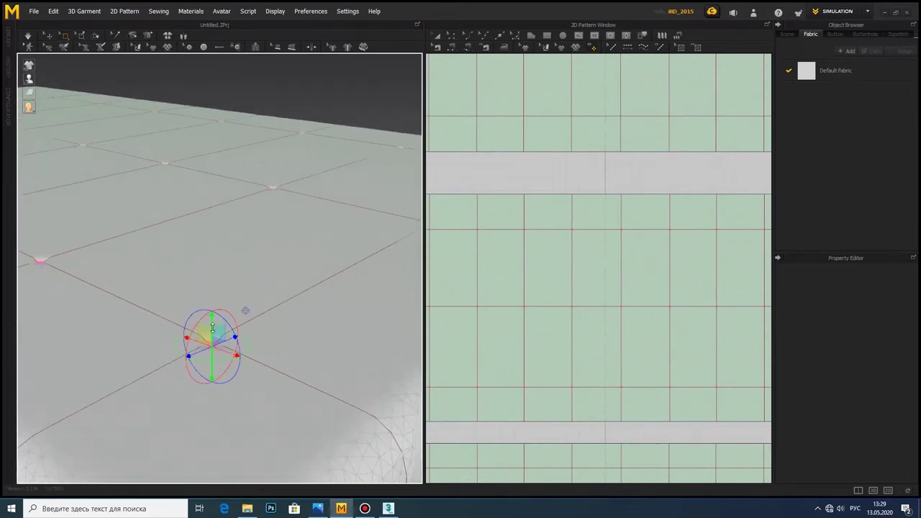
scroll(212, 329, "down", 5)
mouse_move(185, 336)
right_mouse_down()
mouse_move(226, 317)
mouse_move(212, 286)
mouse_move(126, 290)
right_mouse_up()
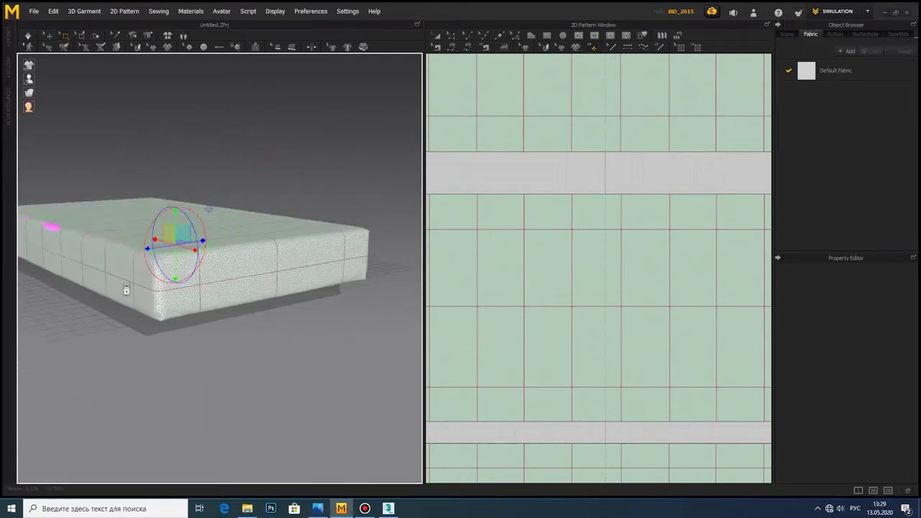
scroll(126, 289, "up", 3)
key("w")
scroll(255, 305, "up", 3)
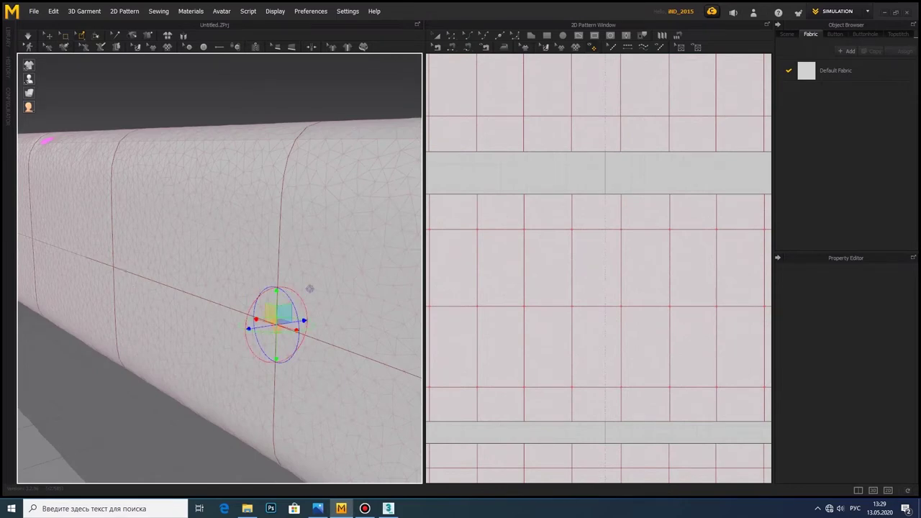
mouse_move(309, 288)
right_mouse_down()
mouse_move(350, 366)
mouse_move(212, 350)
right_mouse_up()
scroll(203, 360, "up", 1)
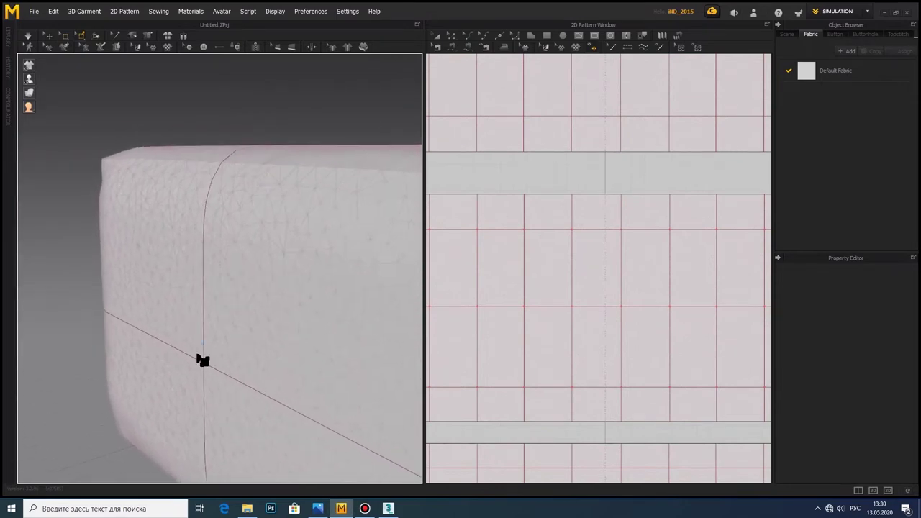
Step: Restart the simulation and inspect the quilted mattress from a high corner
left_click(63, 38)
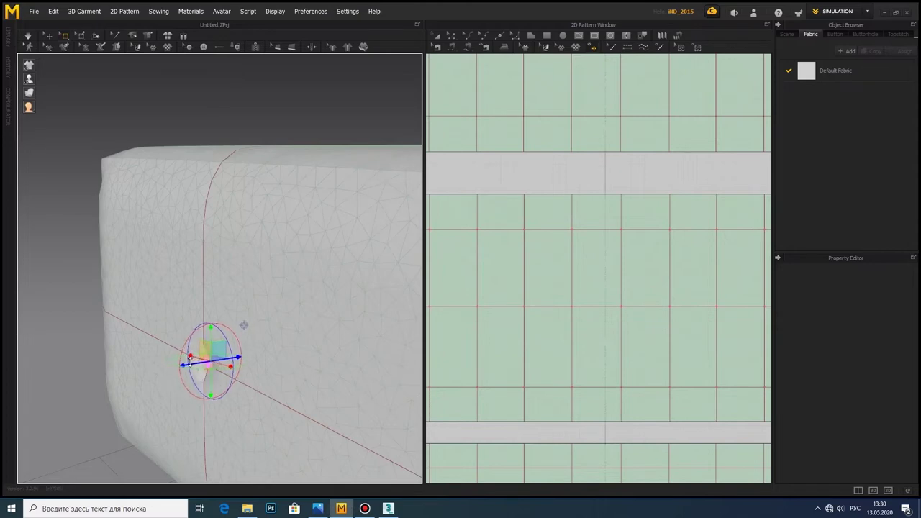
mouse_move(191, 359)
right_mouse_down()
mouse_move(231, 354)
mouse_move(241, 277)
right_mouse_up()
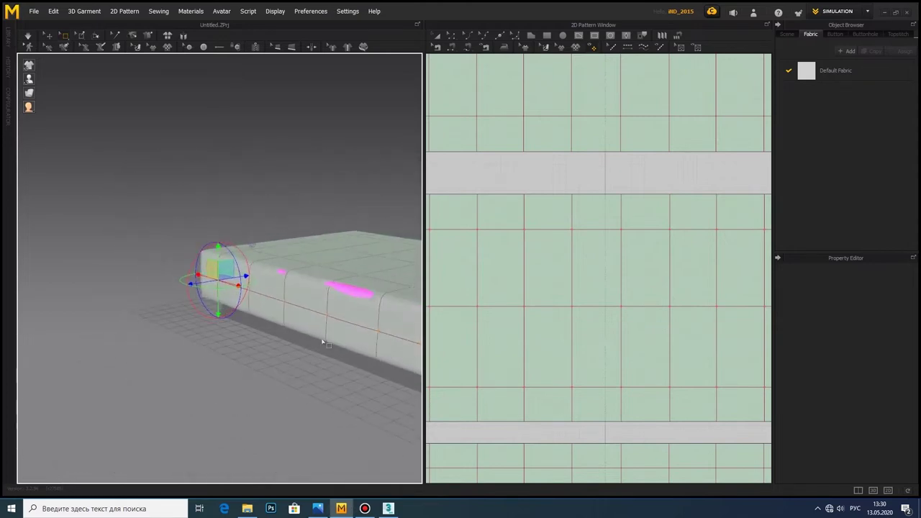
scroll(279, 316, "up", 3)
scroll(279, 321, "up", 5)
scroll(187, 345, "up", 1)
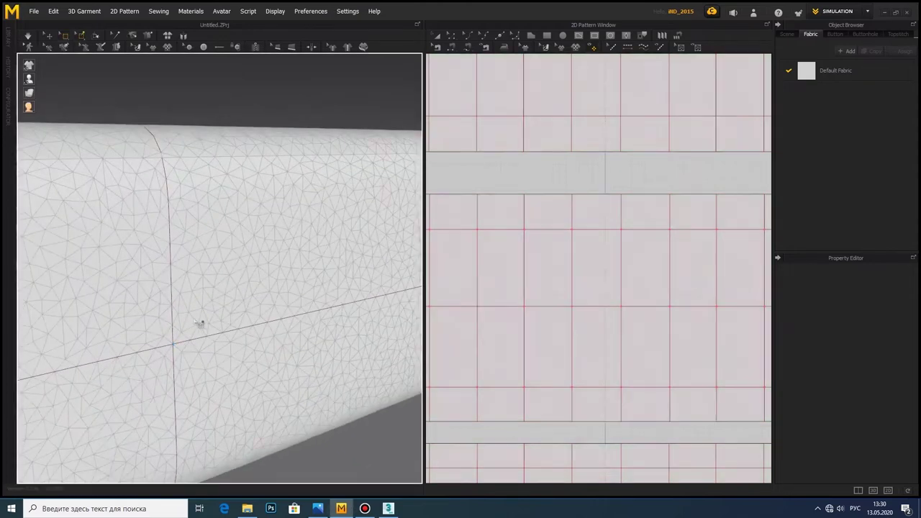
scroll(177, 349, "down", 2)
scroll(159, 290, "up", 1)
scroll(137, 300, "down", 1)
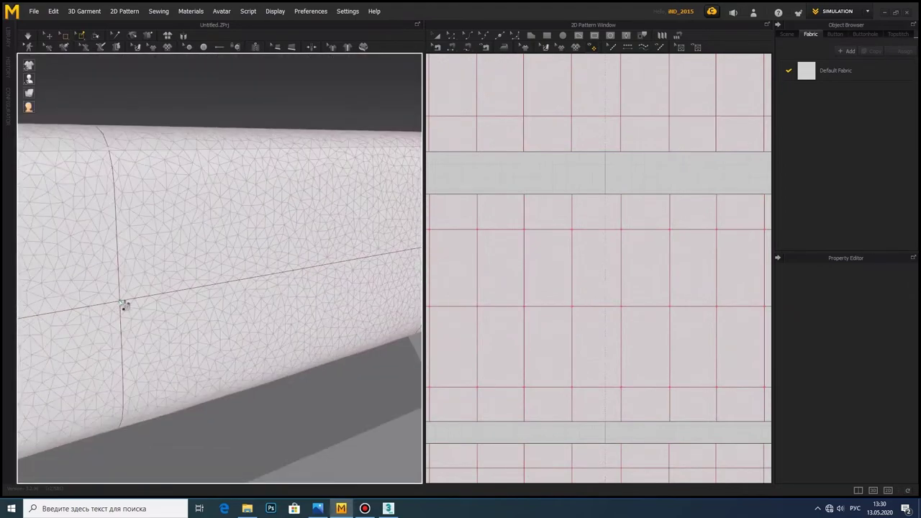
scroll(123, 305, "down", 1)
scroll(277, 313, "up", 2)
Step: Resume the simulation and examine the top corner, seam crossings and side mesh
left_click(65, 37)
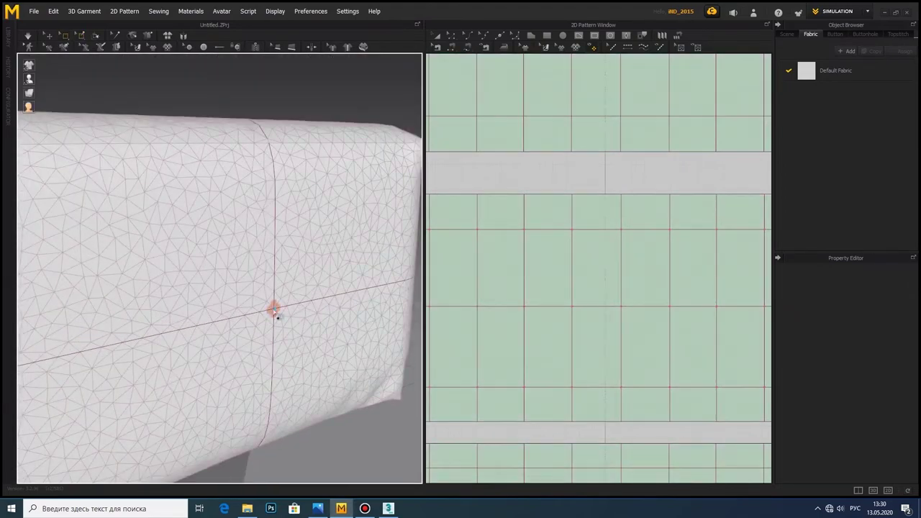
scroll(264, 315, "down", 3)
mouse_move(264, 316)
right_mouse_down()
mouse_move(216, 288)
mouse_move(341, 216)
right_mouse_up()
scroll(261, 306, "up", 3)
scroll(223, 267, "up", 3)
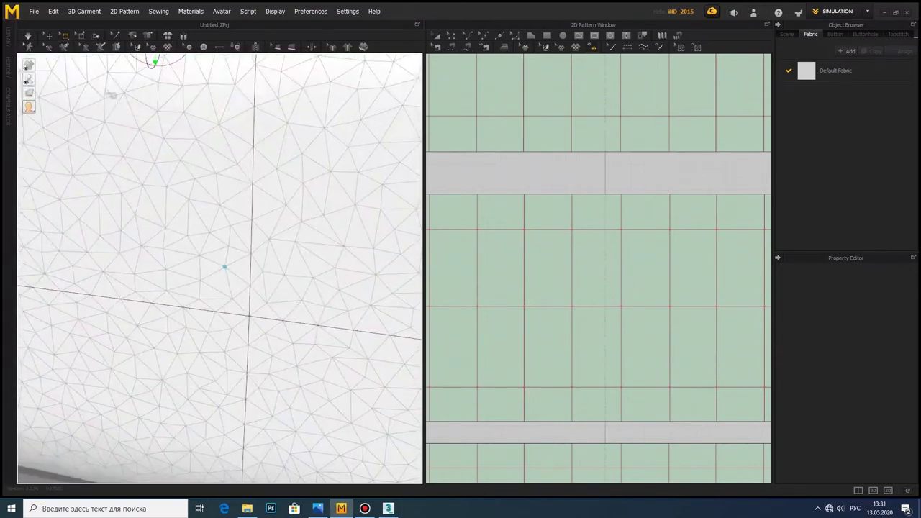
scroll(197, 300, "down", 3)
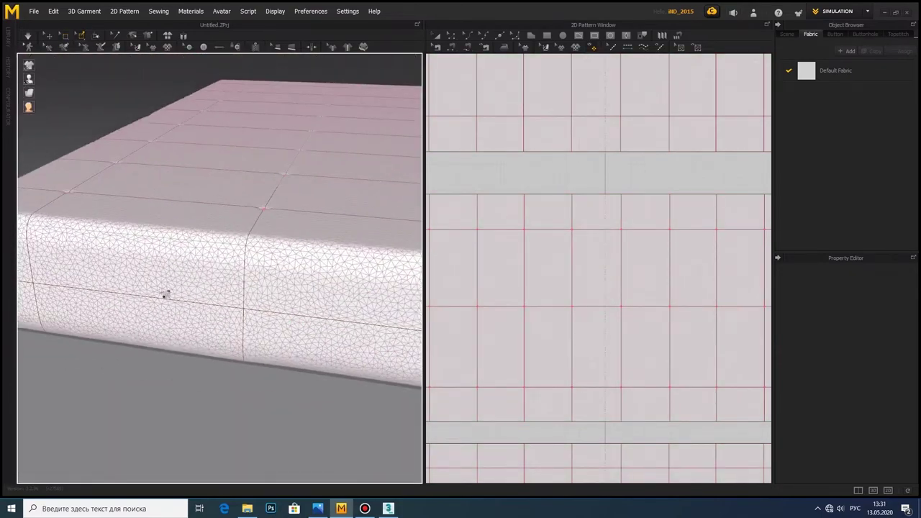
scroll(165, 294, "up", 3)
scroll(338, 348, "down", 3)
scroll(309, 352, "down", 2)
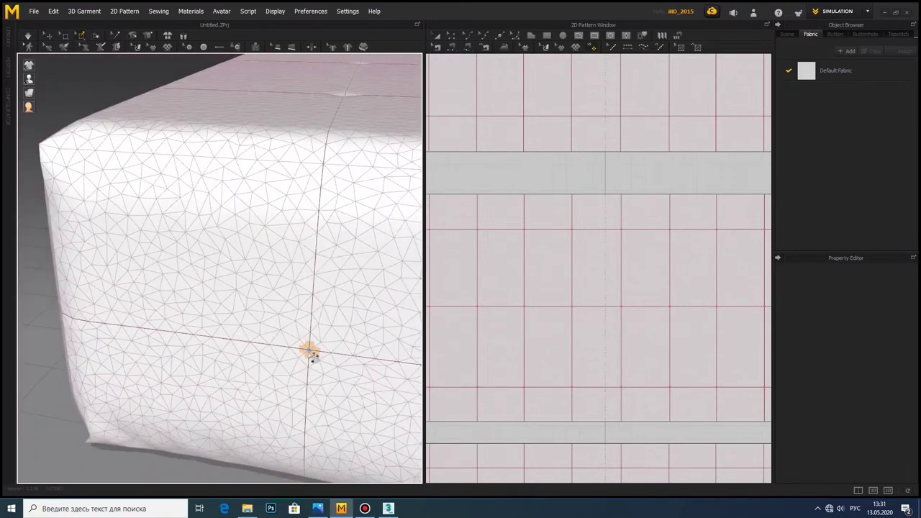
scroll(294, 334, "down", 2)
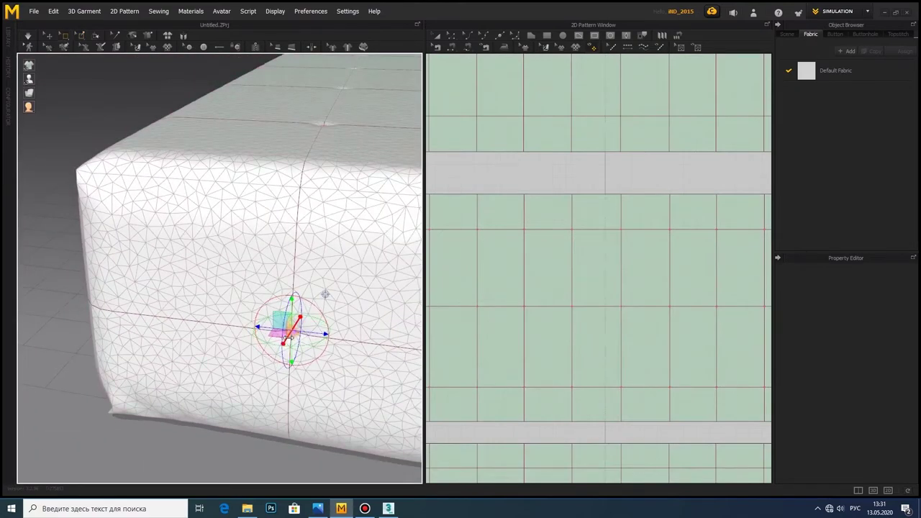
mouse_move(325, 295)
right_mouse_down()
mouse_move(233, 314)
mouse_move(211, 295)
mouse_move(309, 323)
mouse_move(295, 306)
mouse_move(318, 117)
mouse_move(305, 351)
right_mouse_up()
scroll(305, 351, "up", 3)
scroll(271, 282, "up", 3)
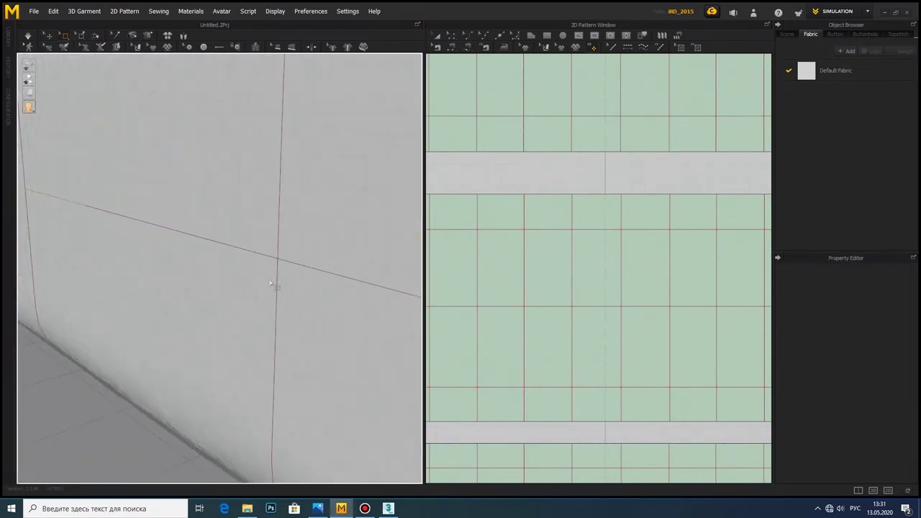
left_click(82, 36)
scroll(281, 264, "down", 3)
mouse_move(240, 326)
right_mouse_down()
mouse_move(106, 248)
mouse_move(208, 293)
mouse_move(153, 263)
right_mouse_up()
Step: Select the mattress top panel to bring up its properties
key("q")
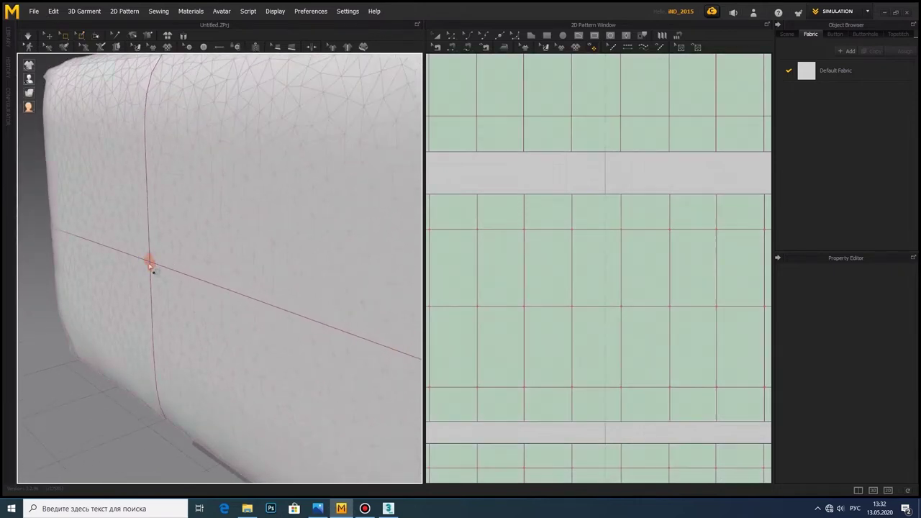
mouse_move(170, 281)
right_mouse_down()
mouse_move(321, 354)
mouse_move(280, 325)
mouse_move(165, 326)
mouse_move(123, 329)
mouse_move(60, 362)
right_mouse_up()
right_click_drag(272, 324, 359, 263)
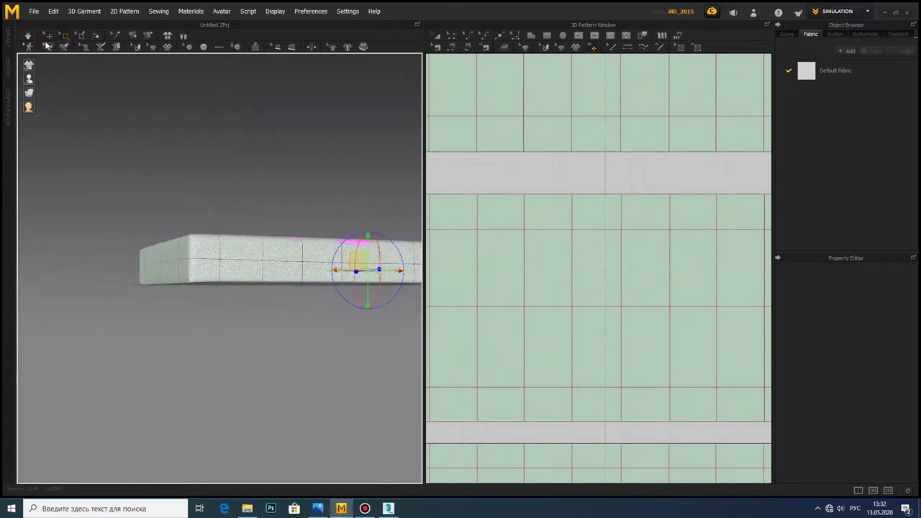
mouse_move(190, 226)
right_mouse_down()
mouse_move(220, 214)
mouse_move(206, 260)
right_mouse_up()
left_click(231, 242)
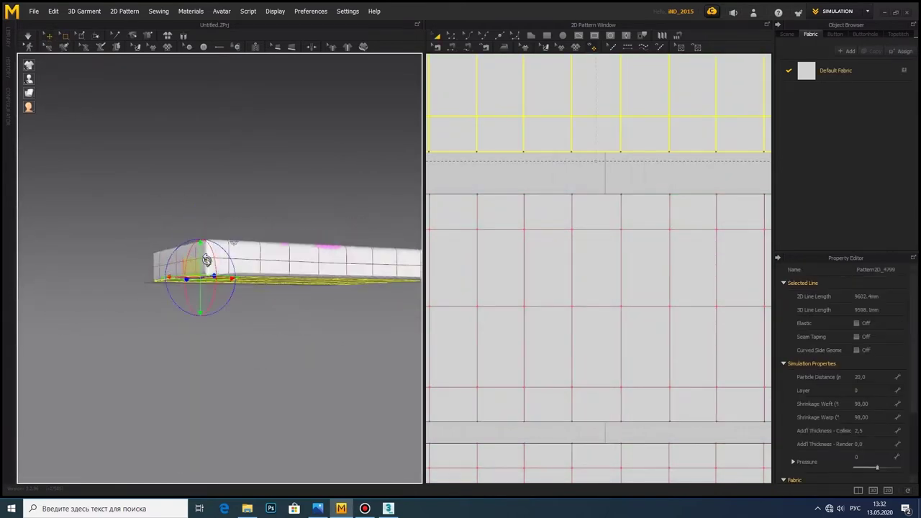
Step: Select the internal lines across the mattress panels in the 2D window
left_click(469, 306)
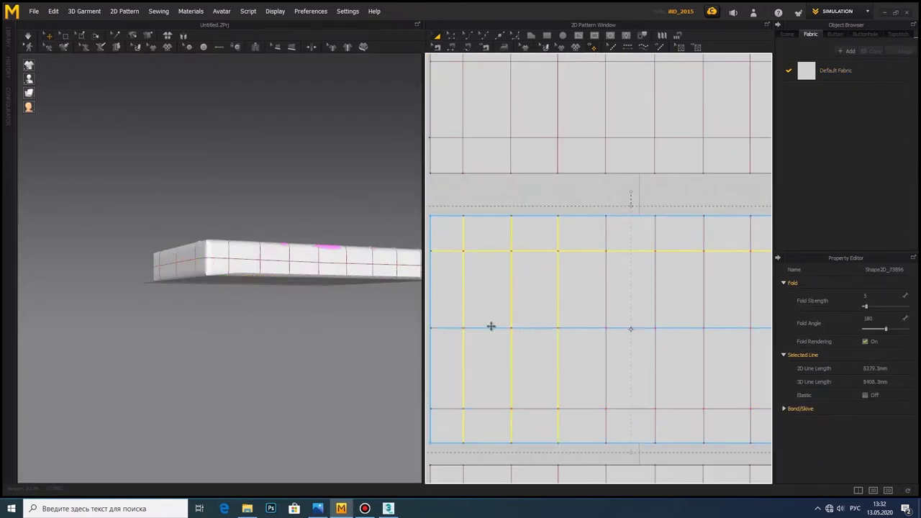
key("ctrl+z")
key("ctrl+z")
key("ctrl+z")
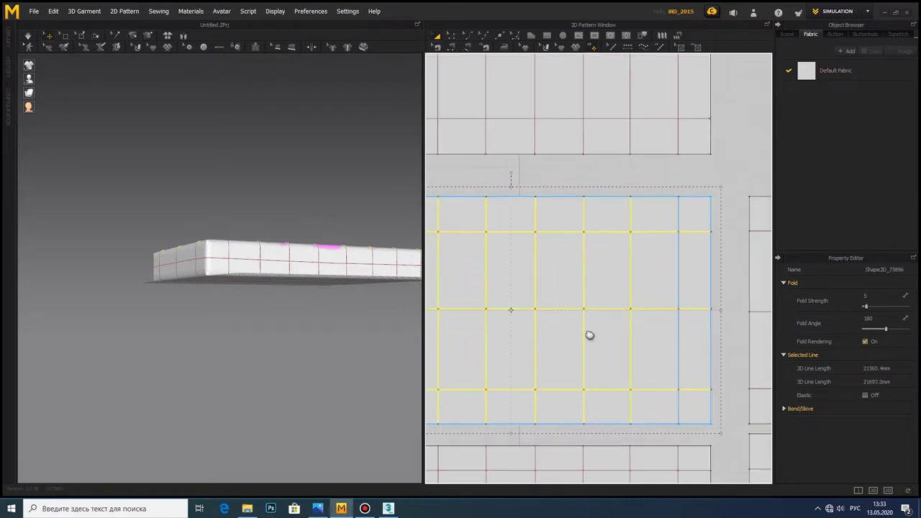
key("ctrl+z")
key("ctrl+z")
key("ctrl+z")
key("ctrl+z")
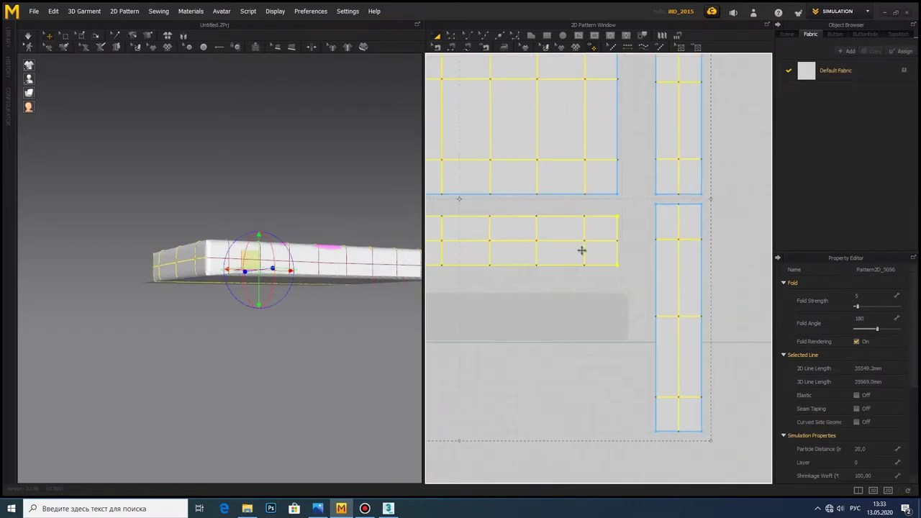
key("ctrl+z")
key("ctrl+z")
key("ctrl+z")
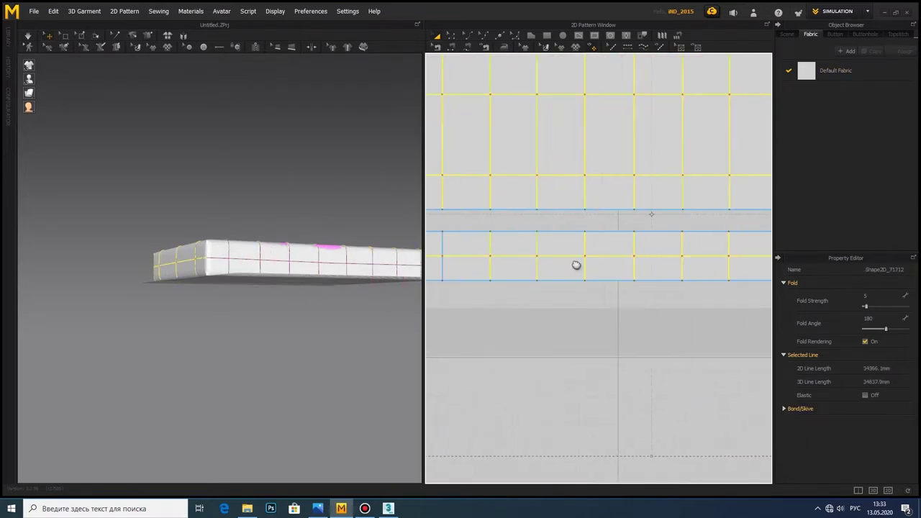
key("ctrl+z")
key("ctrl+z")
key("ctrl+z")
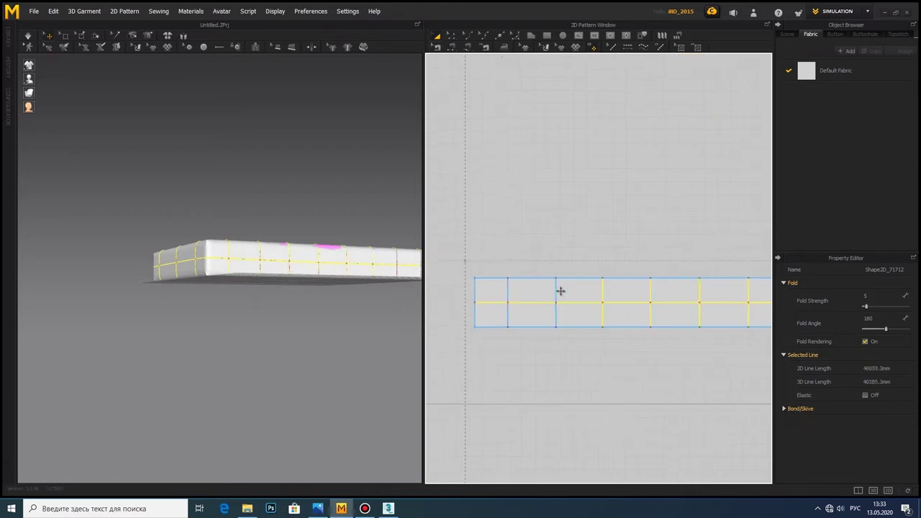
key("ctrl+z")
key("ctrl+z")
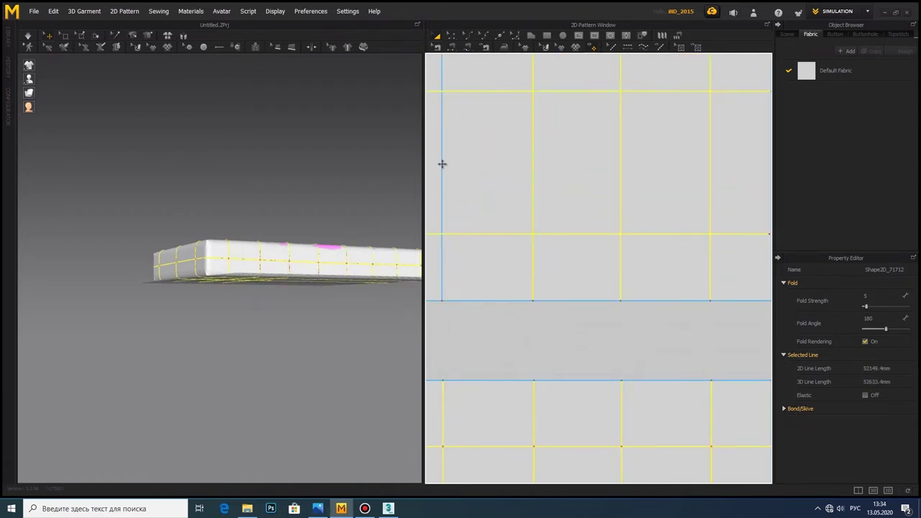
key("ctrl+z")
key("ctrl+z")
Step: Set the selected internal lines to Fold Strength 100 and Fold Angle 360
left_click(865, 309)
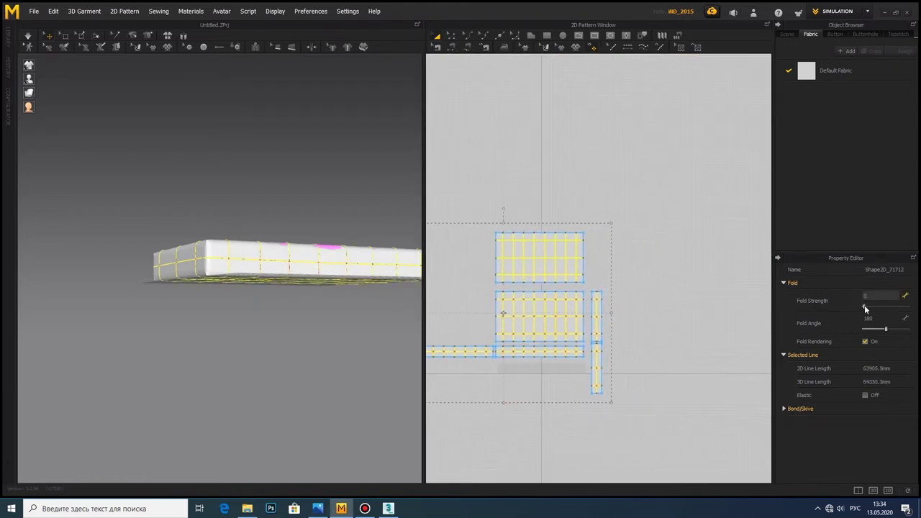
left_click_drag(887, 330, 909, 329)
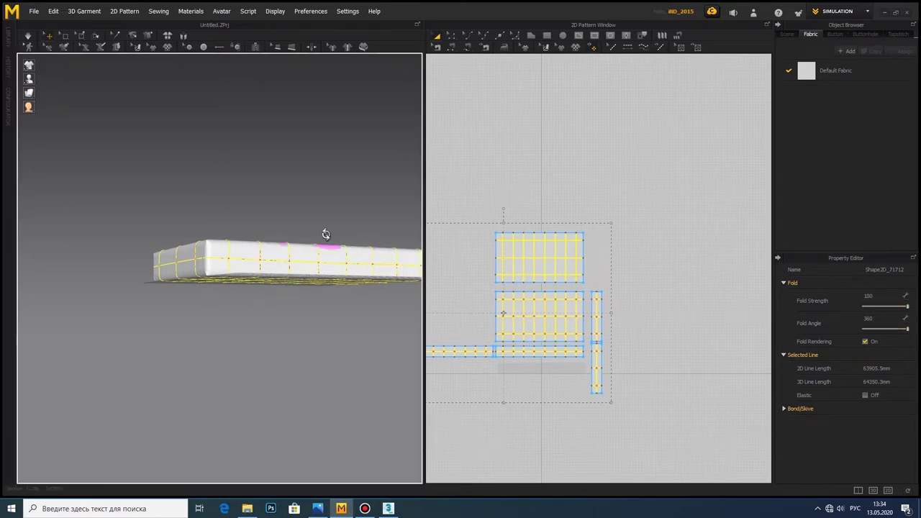
right_click_drag(323, 236, 396, 255)
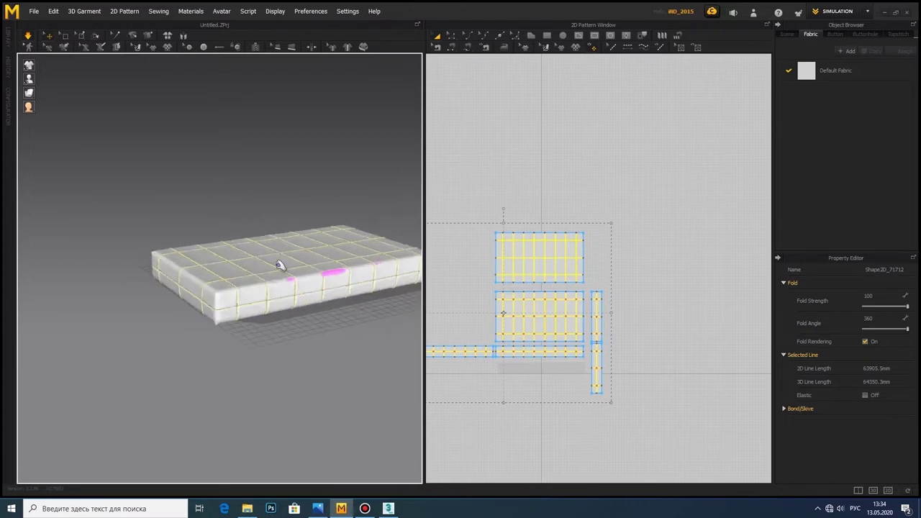
Step: Shift-select the bottom rectangle and all side strips, leaving the top panel unselected
scroll(281, 263, "up", 3)
left_click(290, 321)
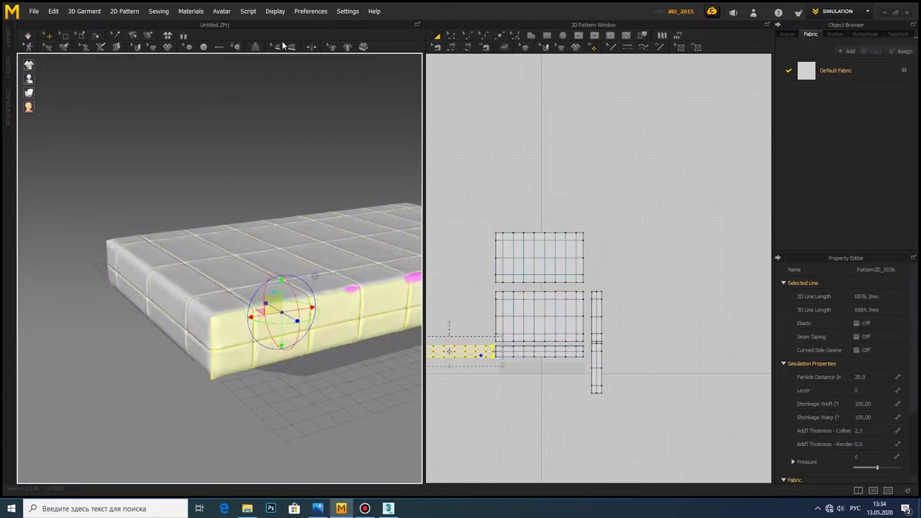
left_click(497, 351)
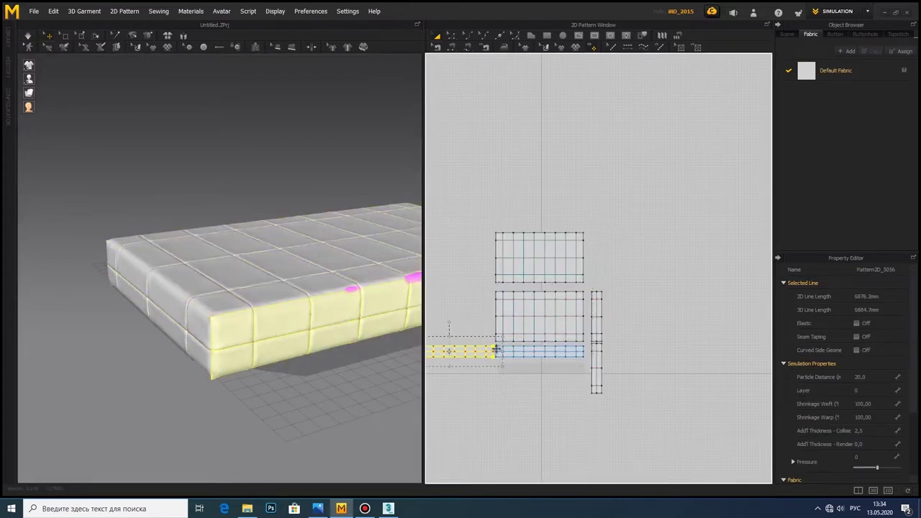
left_click(562, 268, "shift")
left_click(596, 302, "shift")
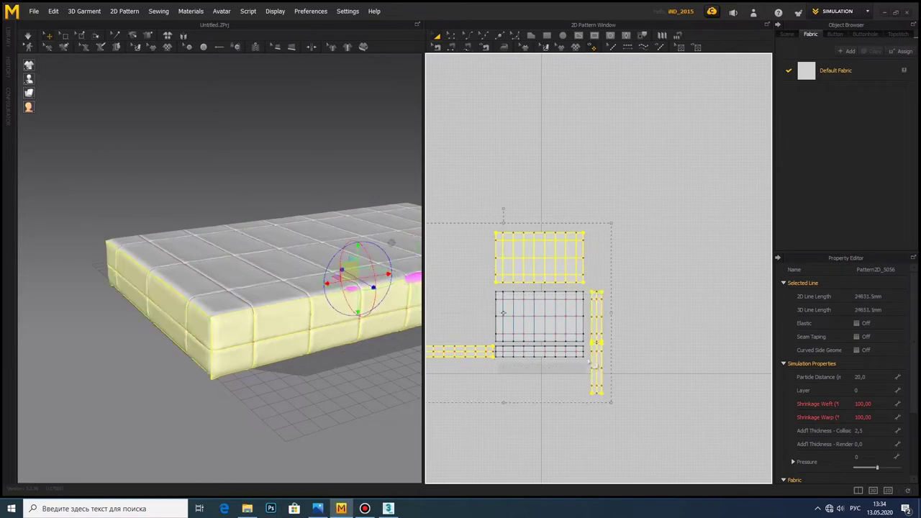
left_click(539, 351, "shift")
right_click(242, 252)
left_click(275, 89)
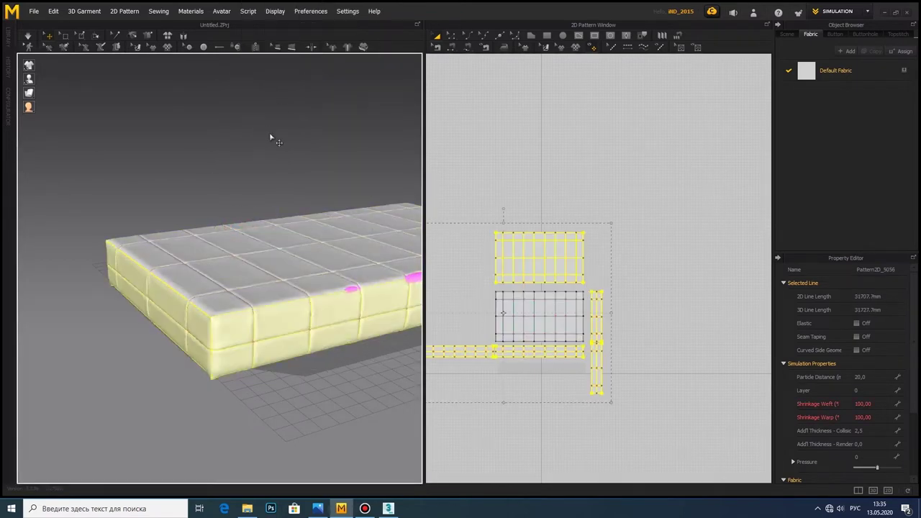
Step: Bring up the 3D view and pattern window context menus without choosing any option
right_click(271, 137)
left_click(258, 113)
right_click(493, 270)
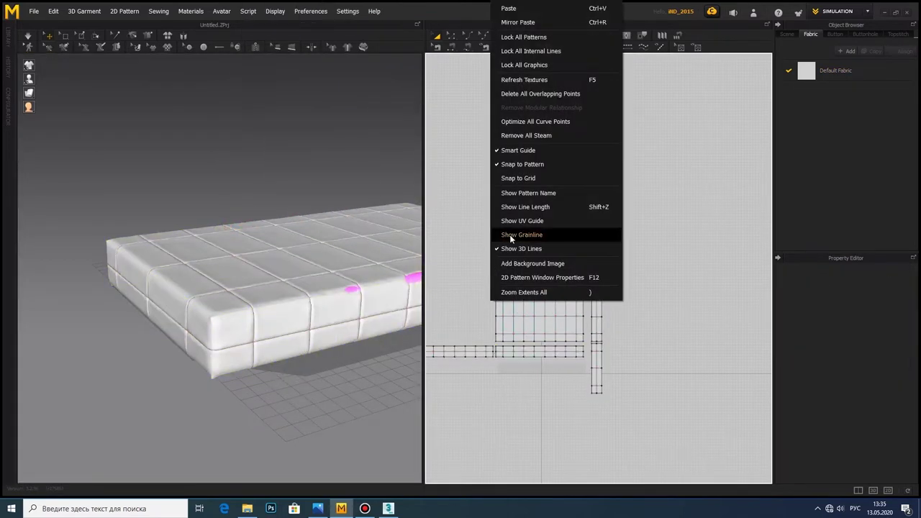
left_click(509, 235)
right_click(583, 238)
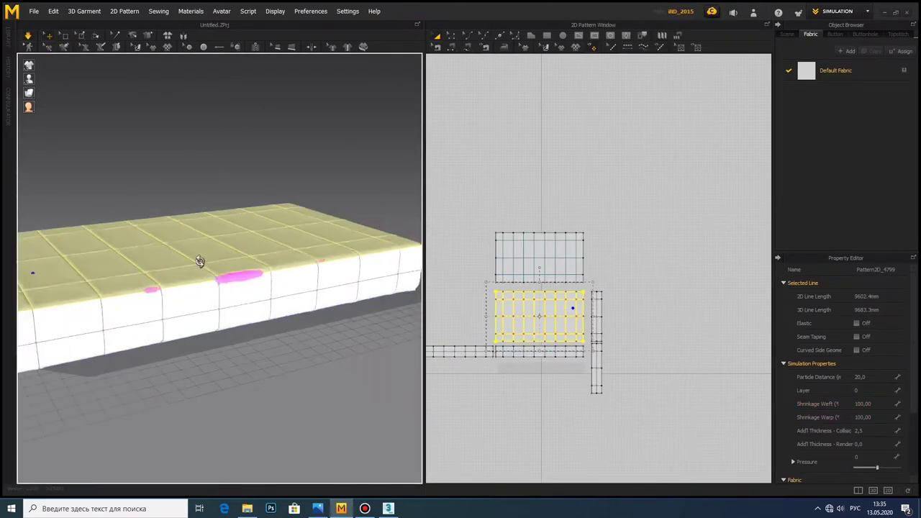
Step: Drag the top panel's Pressure slider, then enter 4 as its Pressure value
left_click_drag(878, 467, 880, 467)
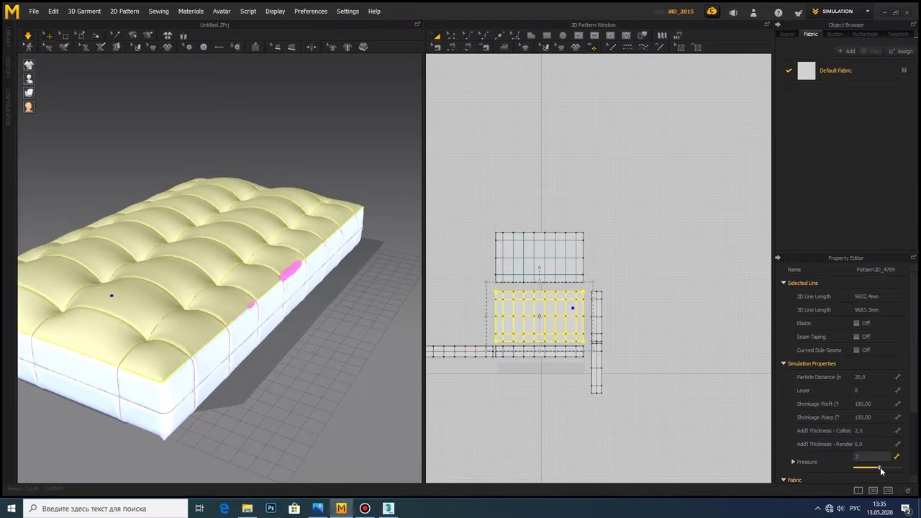
mouse_move(403, 432)
right_mouse_down()
mouse_move(388, 375)
mouse_move(384, 399)
mouse_move(211, 395)
mouse_move(243, 414)
mouse_move(212, 385)
mouse_move(208, 391)
mouse_move(263, 400)
mouse_move(253, 333)
right_mouse_up()
double_click(868, 457)
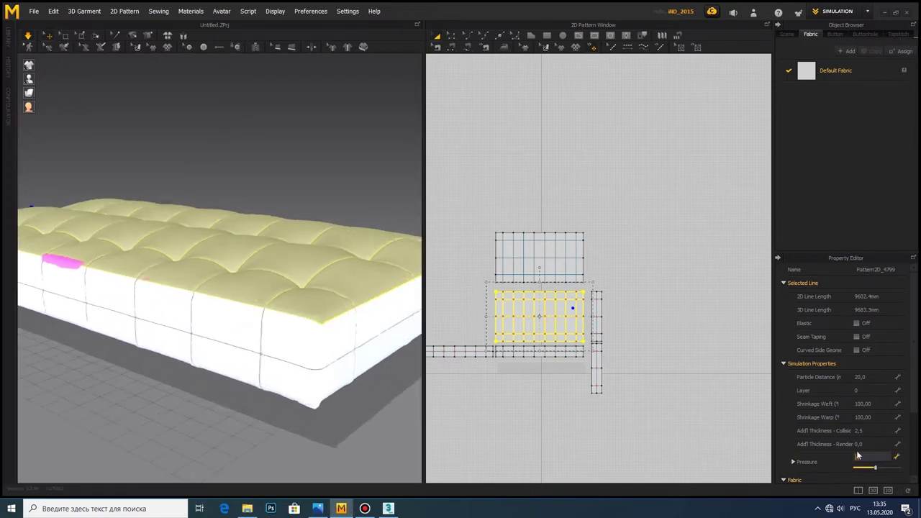
type("4")
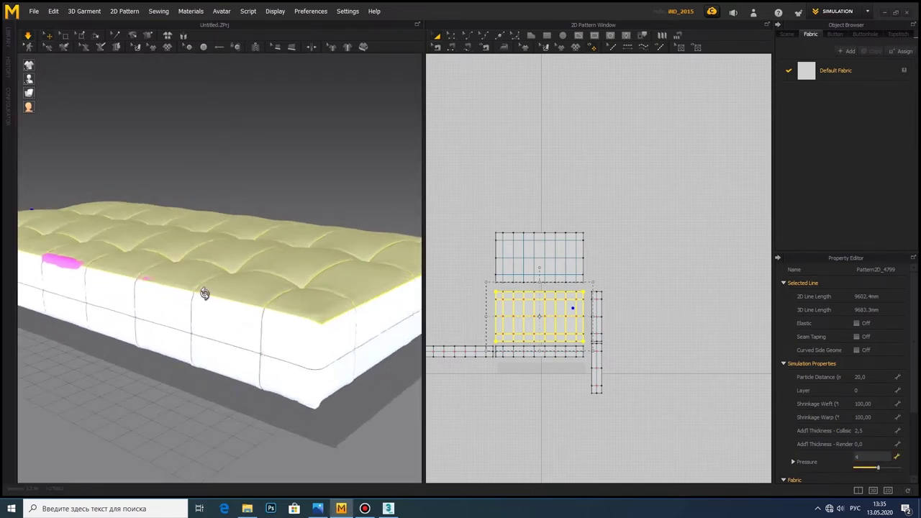
right_click_drag(204, 290, 274, 298)
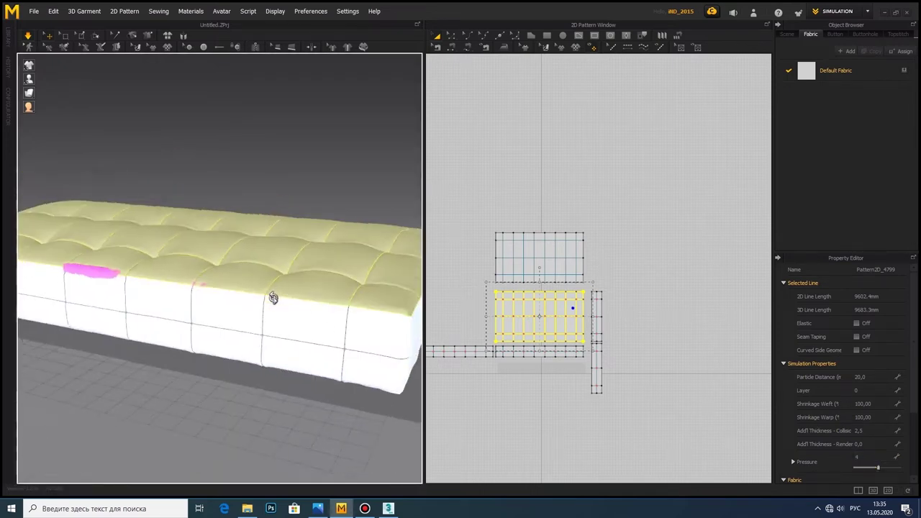
right_click(320, 257)
key("Escape")
Step: Select the side panel and another side strip and edit their Pressure value
left_click(361, 321)
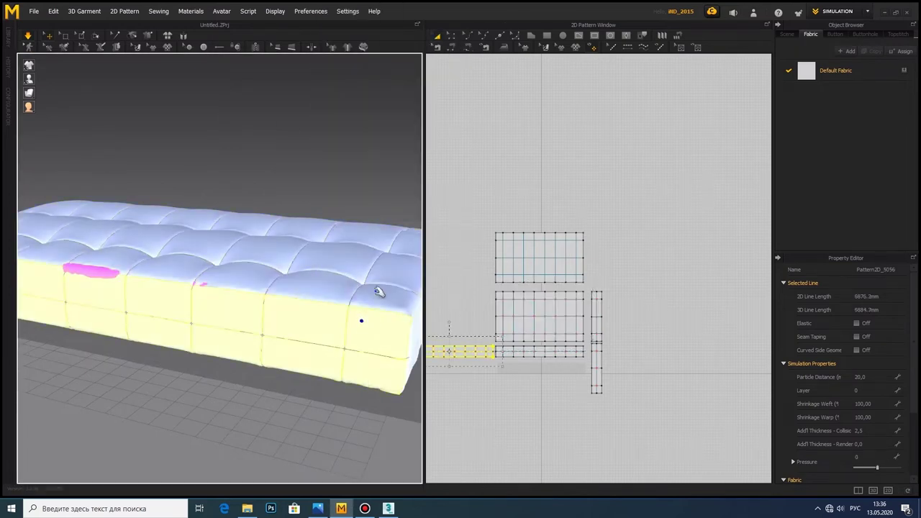
left_click(509, 358, "shift")
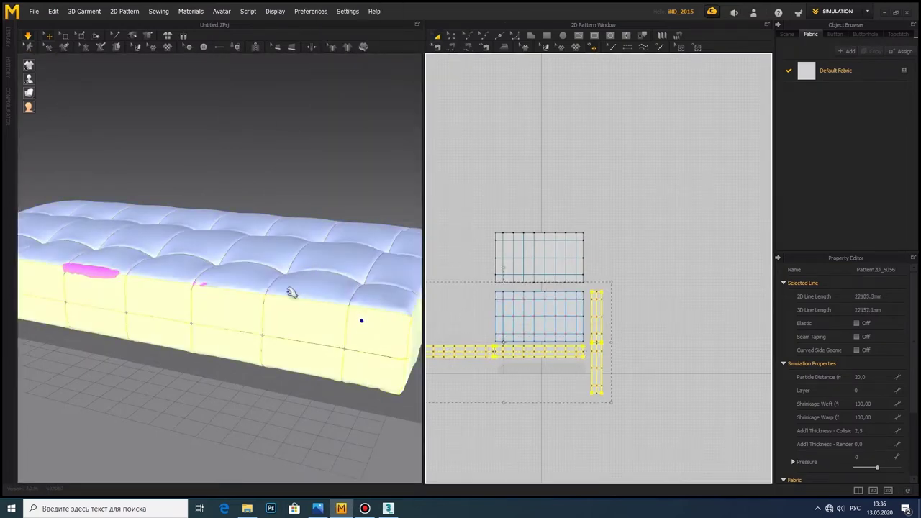
right_click(291, 293)
key("Escape")
left_click(28, 44)
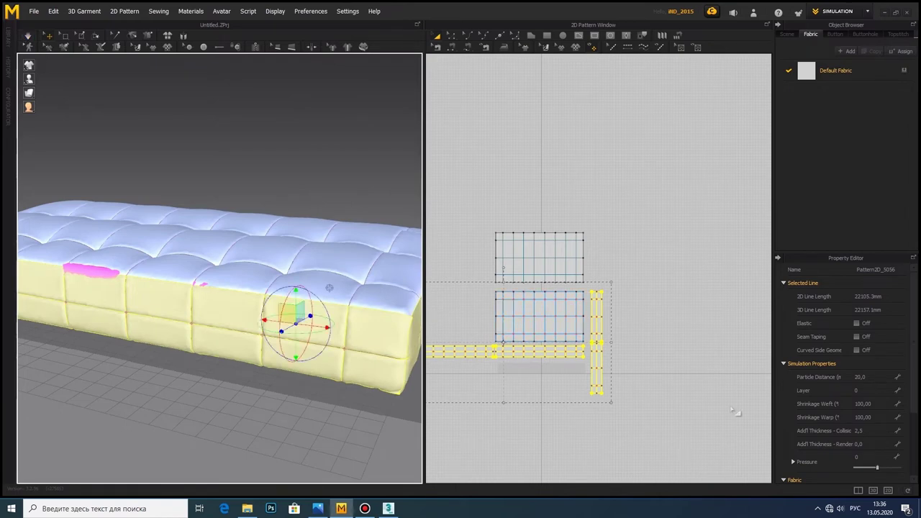
left_click(867, 458)
type("10")
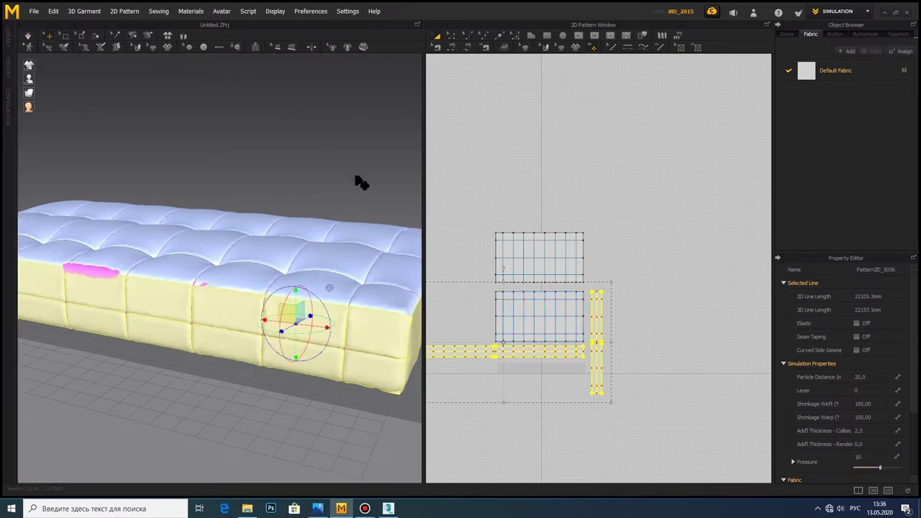
key("q")
Step: Select the small left piece, then the narrow vertical end strip in the pattern layout
mouse_move(267, 323)
right_mouse_down()
mouse_move(220, 269)
mouse_move(259, 313)
mouse_move(389, 288)
mouse_move(259, 281)
mouse_move(287, 312)
mouse_move(258, 290)
right_mouse_up()
scroll(301, 292, "up", 3)
scroll(466, 348, "up", 5)
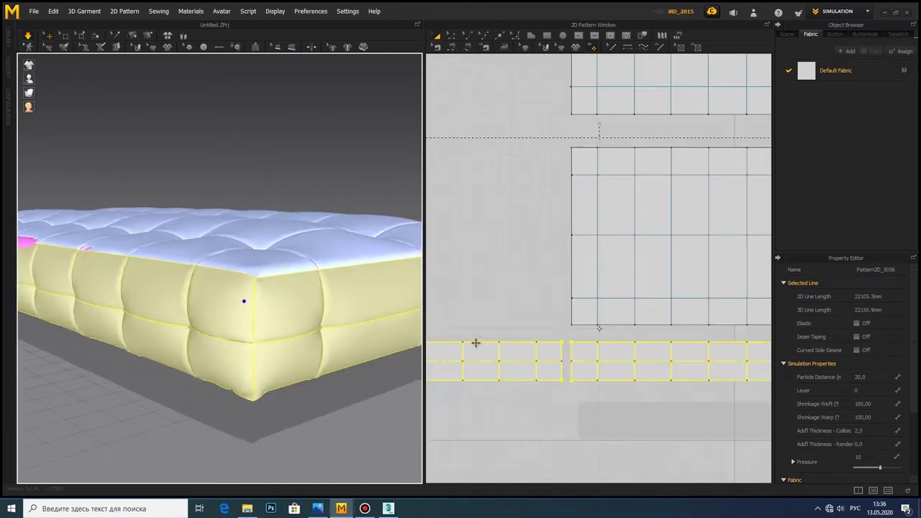
left_click(475, 343)
scroll(478, 343, "down", 3)
left_click(616, 352)
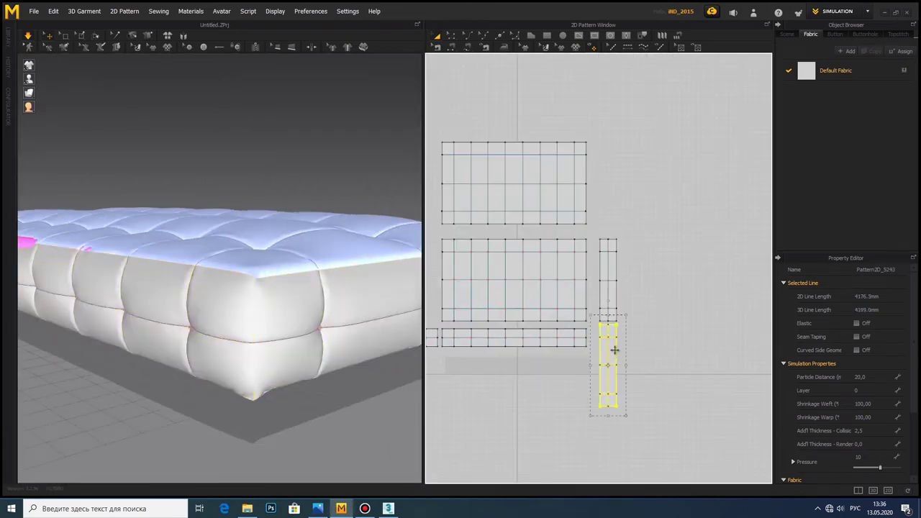
Step: Freeze both narrow end strips
left_click(617, 291, "shift")
right_click(616, 292)
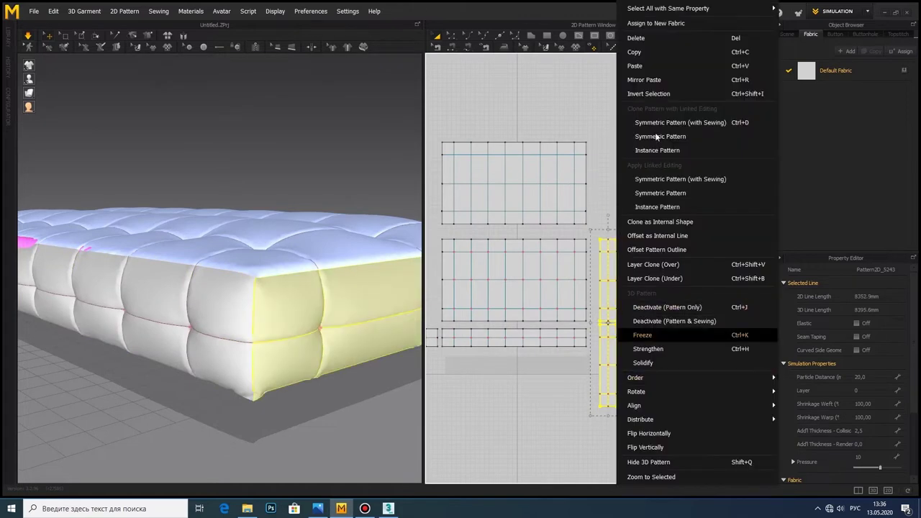
left_click(669, 333)
Step: Set the long bottom side strip's Shrinkage Weft to 110
left_click(536, 342)
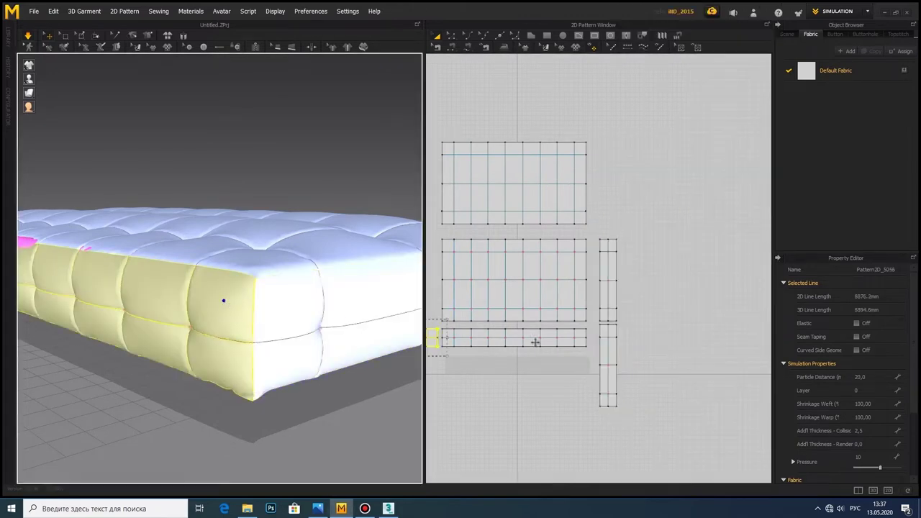
left_click(880, 404)
type("11")
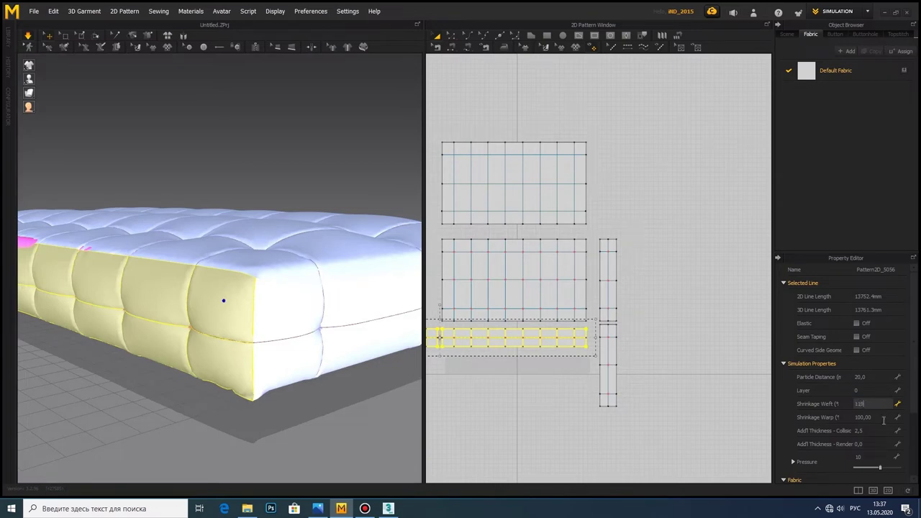
type("0")
key("Return")
mouse_move(216, 298)
right_mouse_down()
mouse_move(117, 305)
mouse_move(202, 300)
right_mouse_up()
scroll(201, 300, "up", 5)
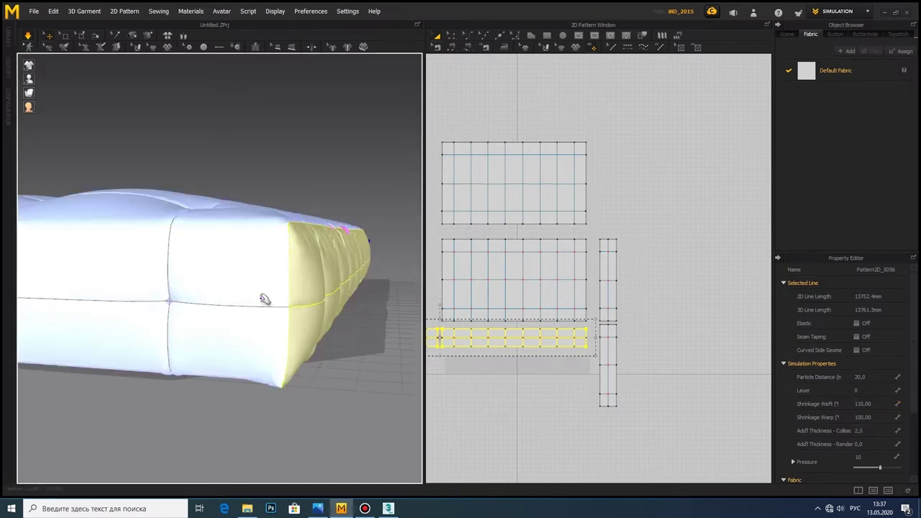
scroll(264, 298, "down", 2)
Step: Raise the side strip's Pressure back to 10
left_click_drag(882, 468, 884, 469)
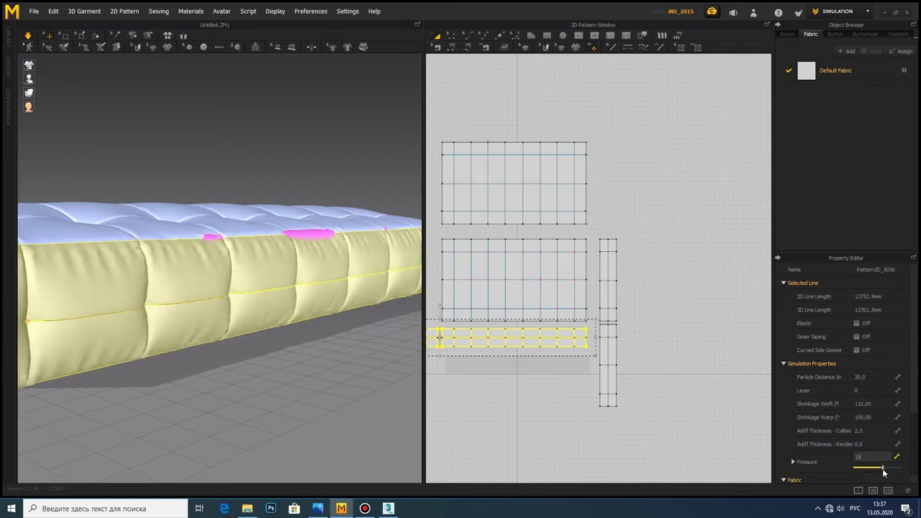
mouse_move(349, 286)
right_mouse_down()
mouse_move(249, 284)
mouse_move(263, 316)
mouse_move(350, 320)
mouse_move(353, 295)
right_mouse_up()
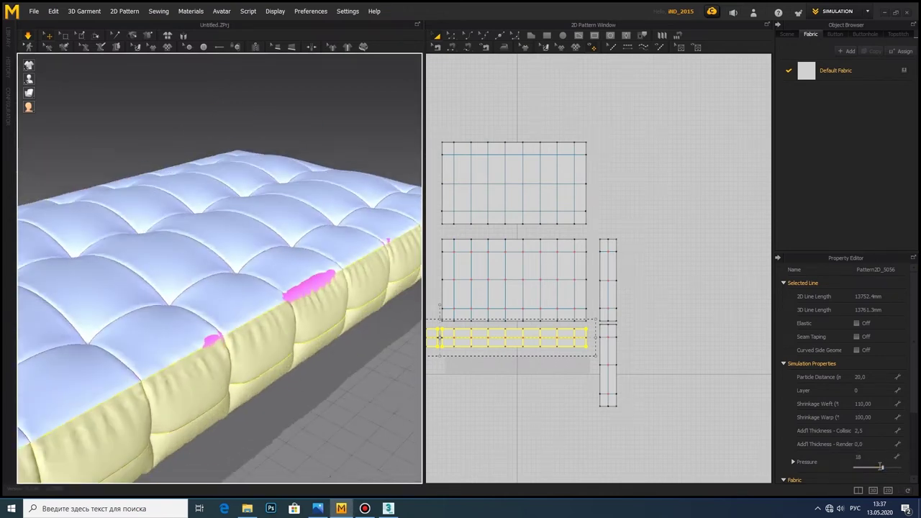
key("Return")
mouse_move(288, 310)
right_mouse_down()
mouse_move(259, 312)
mouse_move(321, 301)
mouse_move(180, 319)
right_mouse_up()
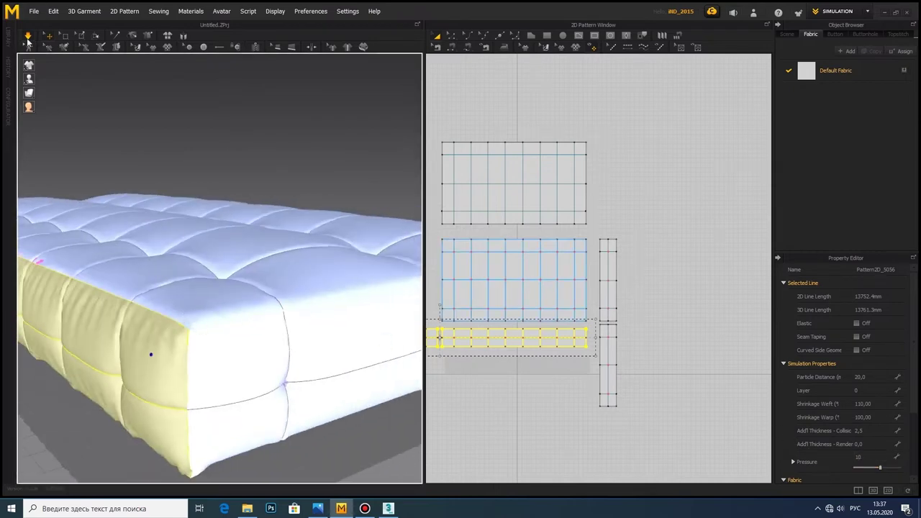
right_click(469, 367)
Step: Select both narrow end strips and unfreeze them
left_click(600, 334)
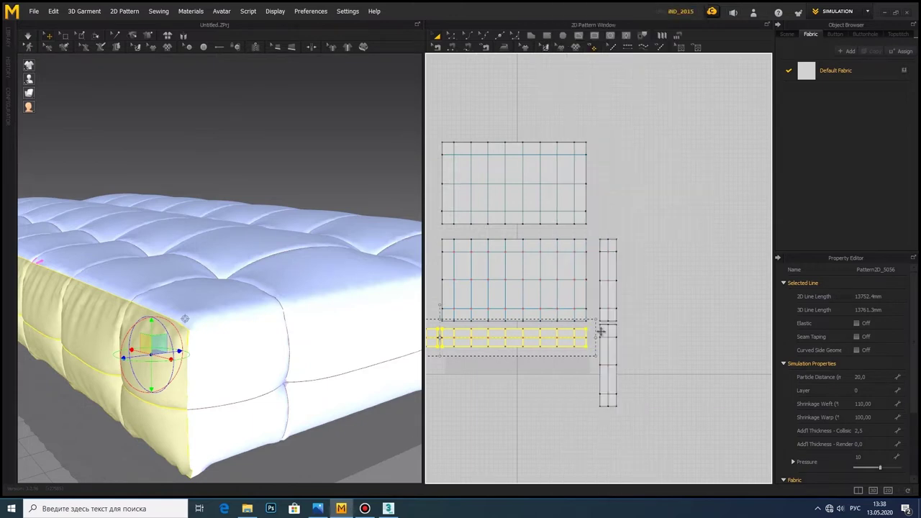
left_click(602, 306)
left_click(611, 356, "shift")
right_click(610, 323)
left_click(630, 323)
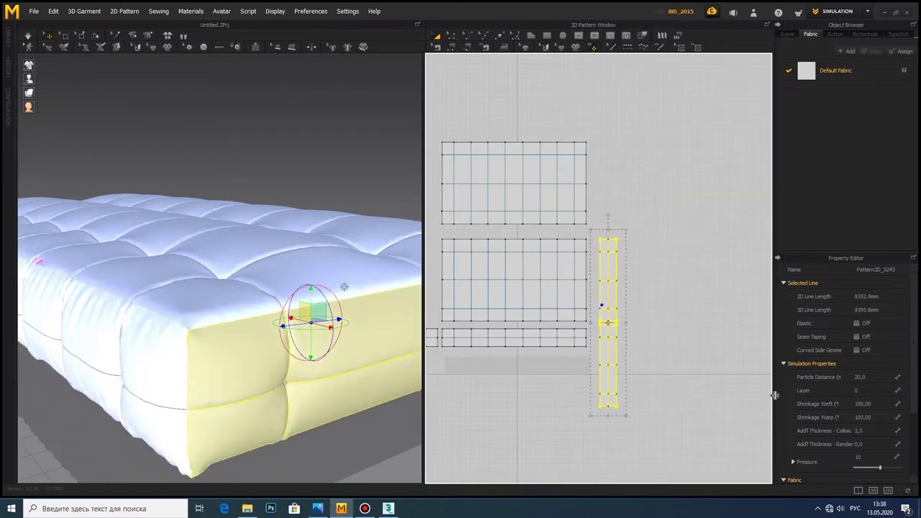
Step: Give the end strips 110 weft and 105 warp shrinkage, then select the long bottom strip
left_click(883, 406)
type("110")
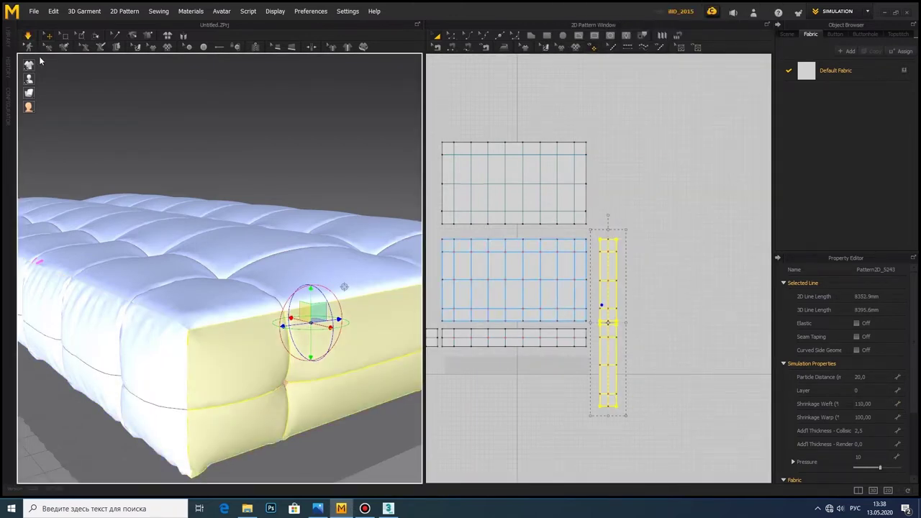
mouse_move(310, 317)
right_mouse_down()
mouse_move(288, 319)
mouse_move(322, 302)
mouse_move(101, 318)
mouse_move(86, 294)
mouse_move(115, 304)
right_mouse_up()
left_click(874, 417)
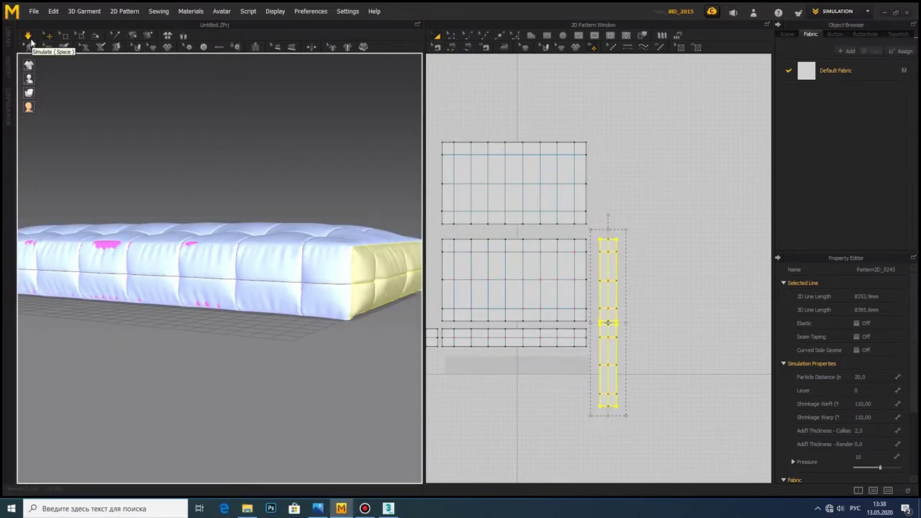
mouse_move(237, 288)
right_mouse_down()
mouse_move(309, 282)
mouse_move(223, 305)
mouse_move(345, 290)
mouse_move(253, 310)
right_mouse_up()
left_click(878, 417)
type("105")
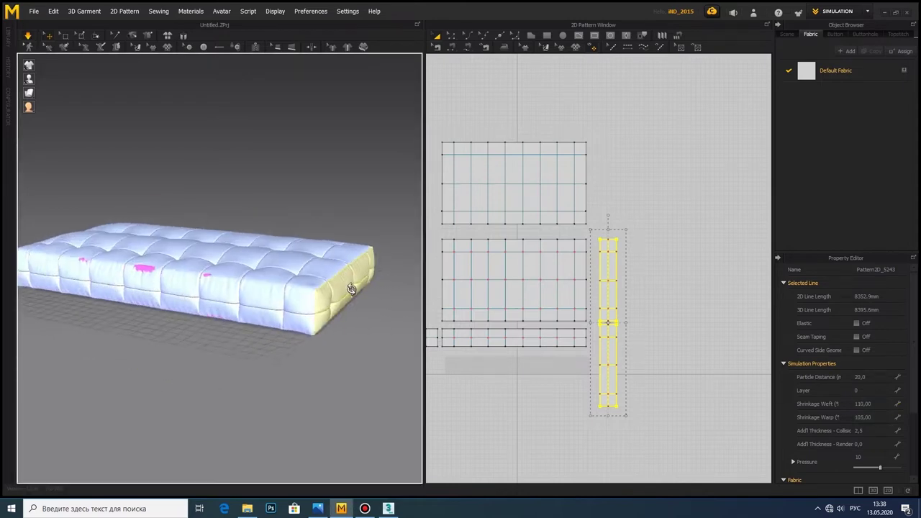
right_click_drag(123, 148, 350, 353)
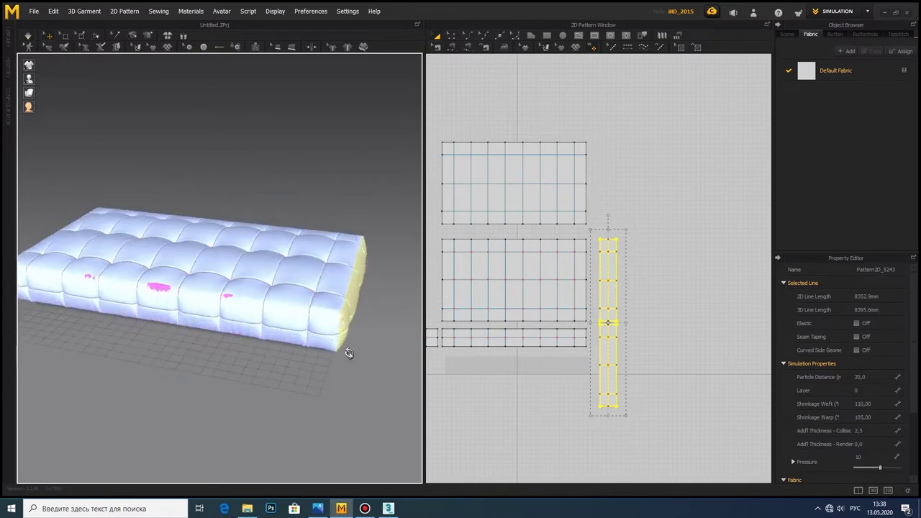
left_click(569, 340)
right_click(436, 333)
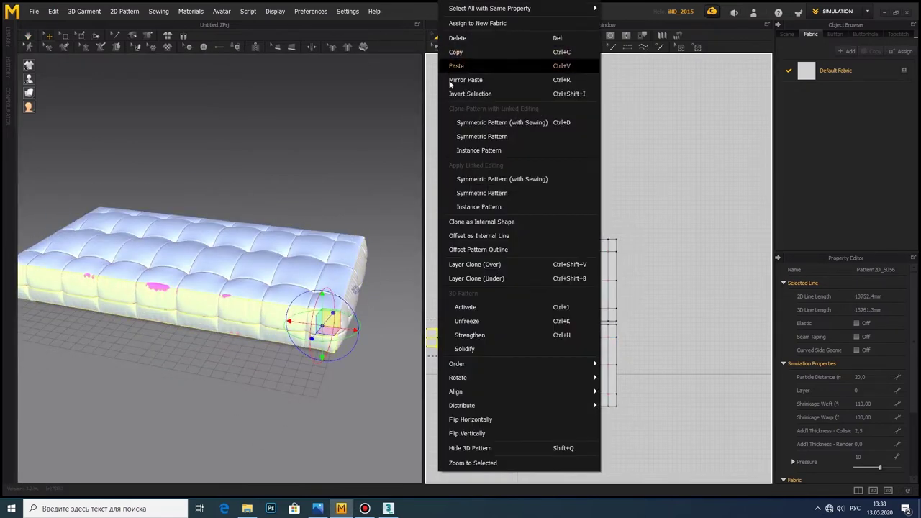
Step: Unfreeze the long side strip and lower its Shrinkage Weft to 105
left_click(496, 320)
left_click(887, 424)
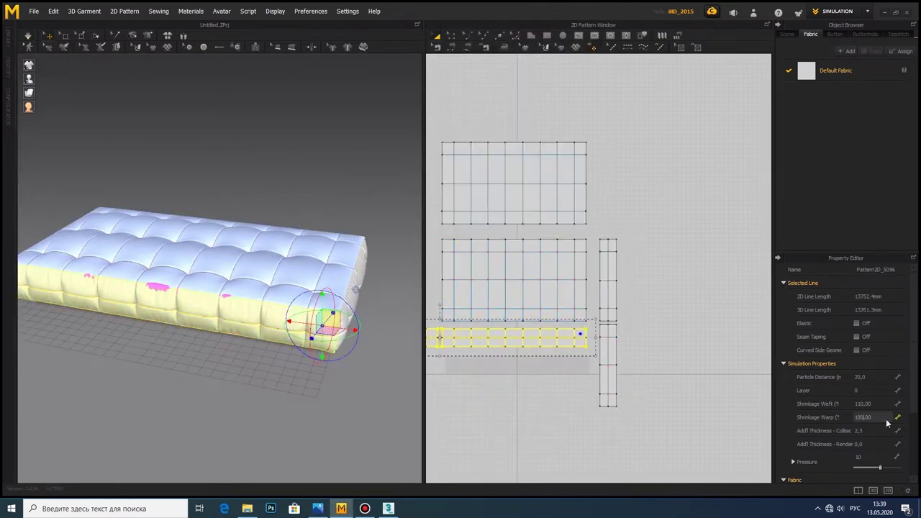
left_click(29, 36)
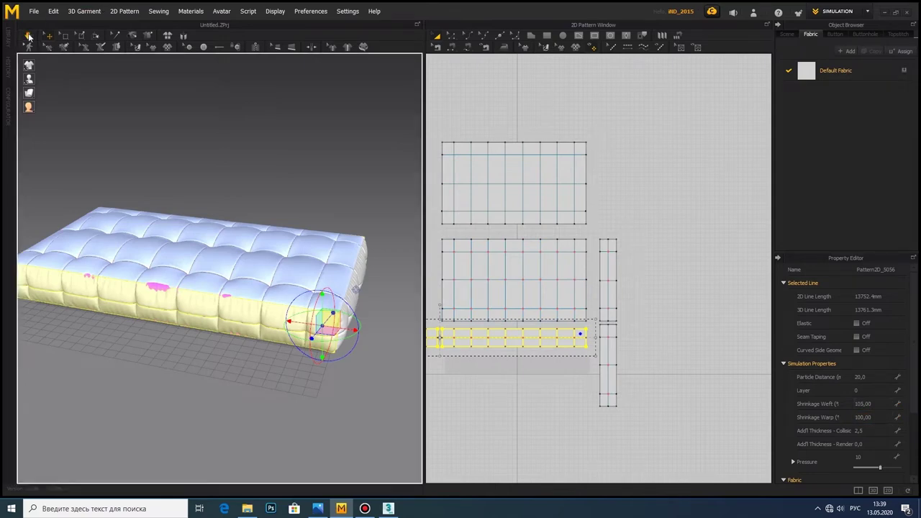
Step: Select the side strips and unfreeze the middle panel
left_click(360, 307)
right_click_drag(350, 308, 261, 300)
left_click(261, 301)
left_click(561, 338)
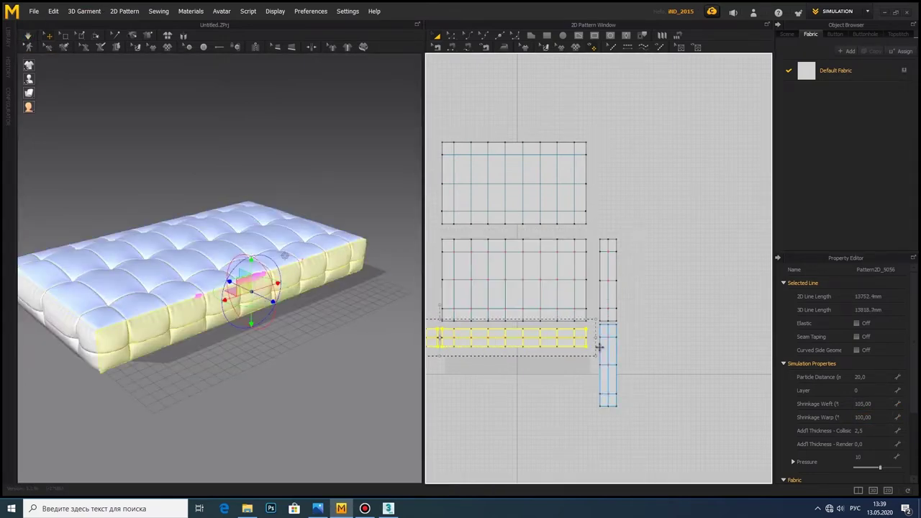
left_click(599, 297)
right_click(586, 298)
left_click(605, 292)
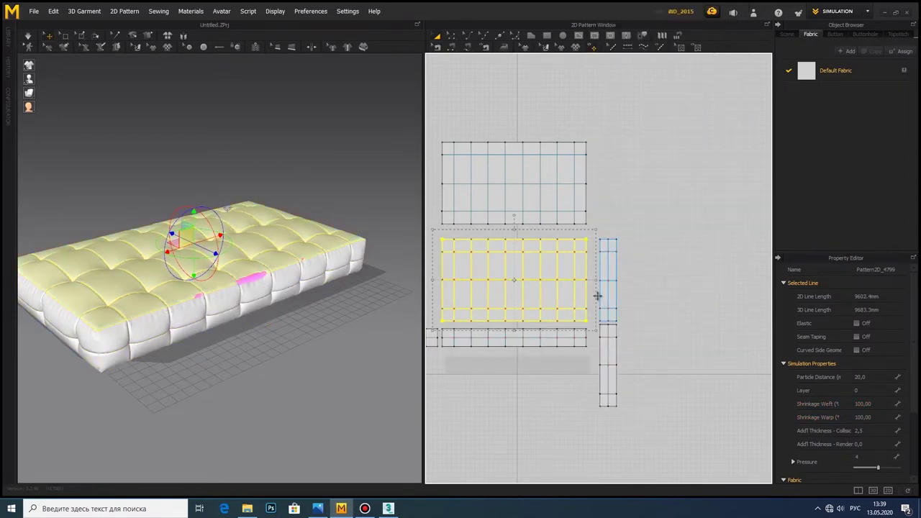
Step: Add the vertical and bottom strips to the selection and unfreeze the top panel
left_click(605, 347, "shift")
left_click(439, 344, "shift")
right_click_drag(187, 238, 227, 226)
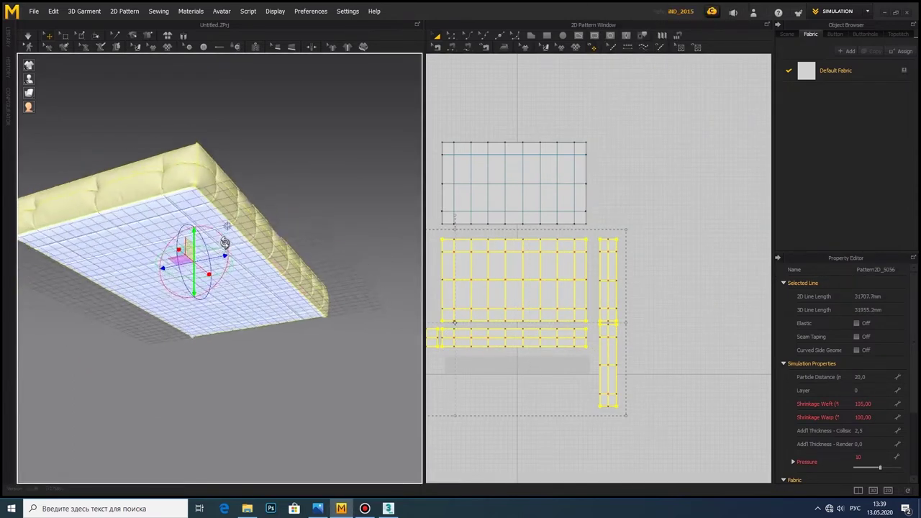
right_click(605, 199)
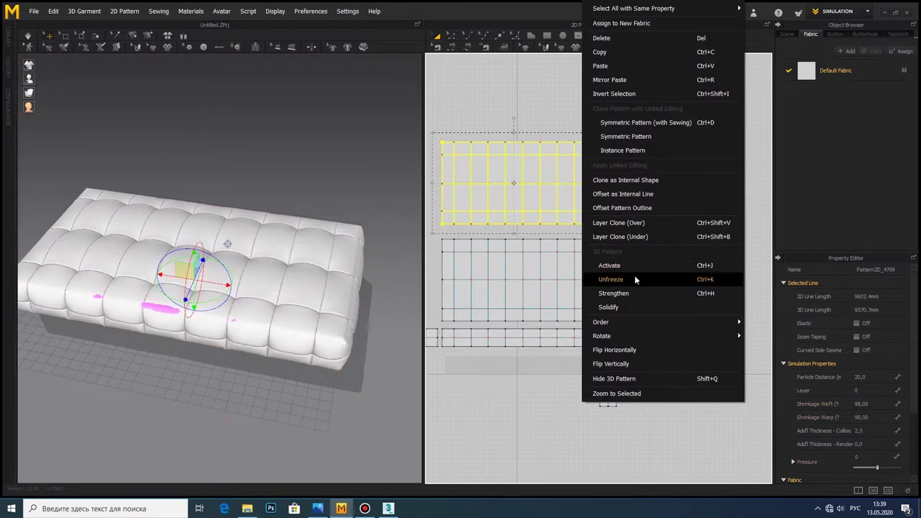
left_click(634, 280)
Step: Select every mattress pattern piece and set Particle Distance to 10
left_click(583, 259, "shift")
left_click(608, 288, "shift")
left_click(608, 360, "shift")
left_click(504, 338, "shift")
left_click(432, 338, "shift")
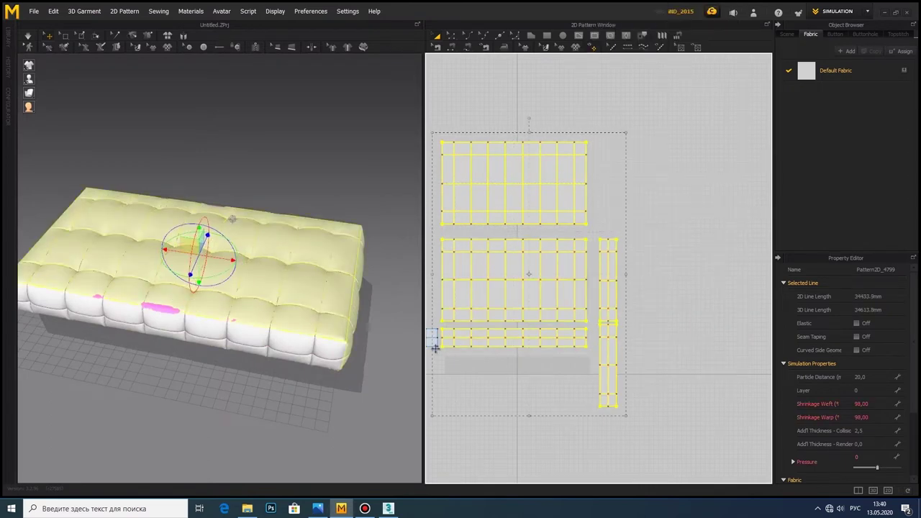
left_click(874, 376)
type("10")
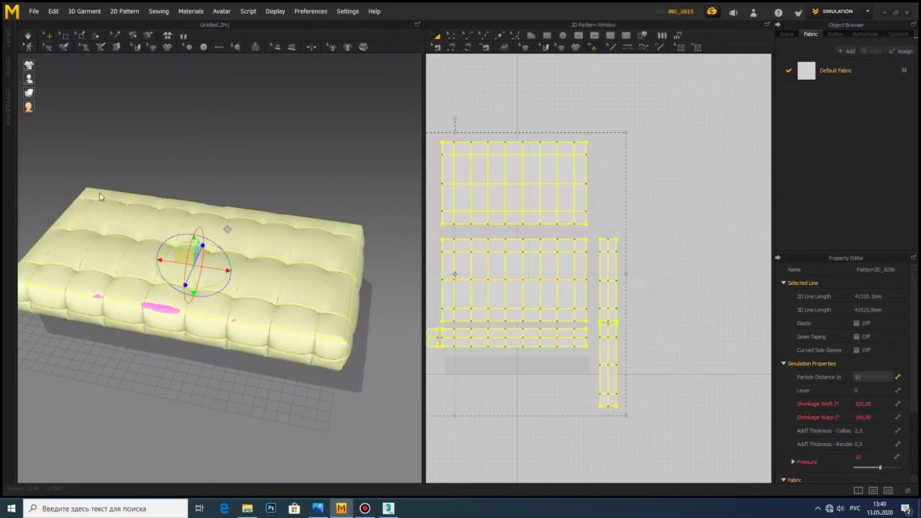
right_click_drag(102, 189, 143, 324)
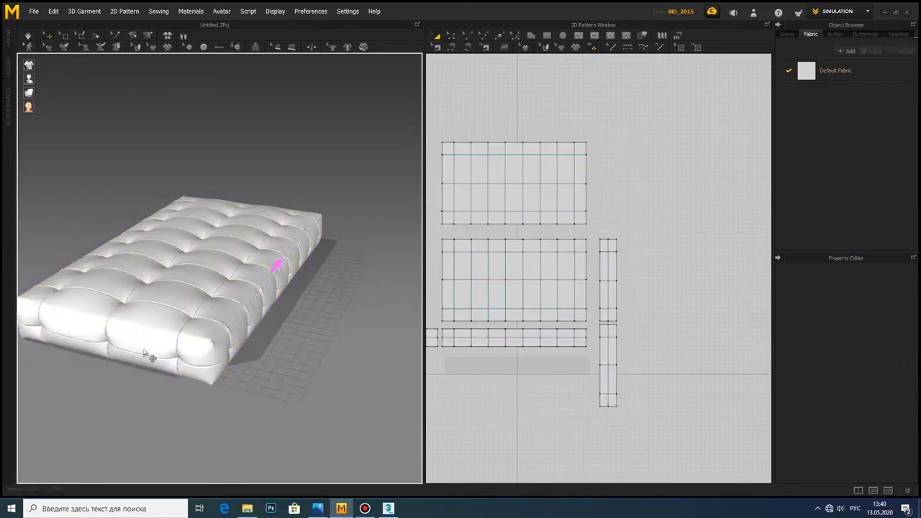
Step: Check the front and lower end strips' weft shrinkage values, then deselect all pieces
left_click(151, 356)
right_click_drag(273, 309, 129, 308)
left_click(205, 302)
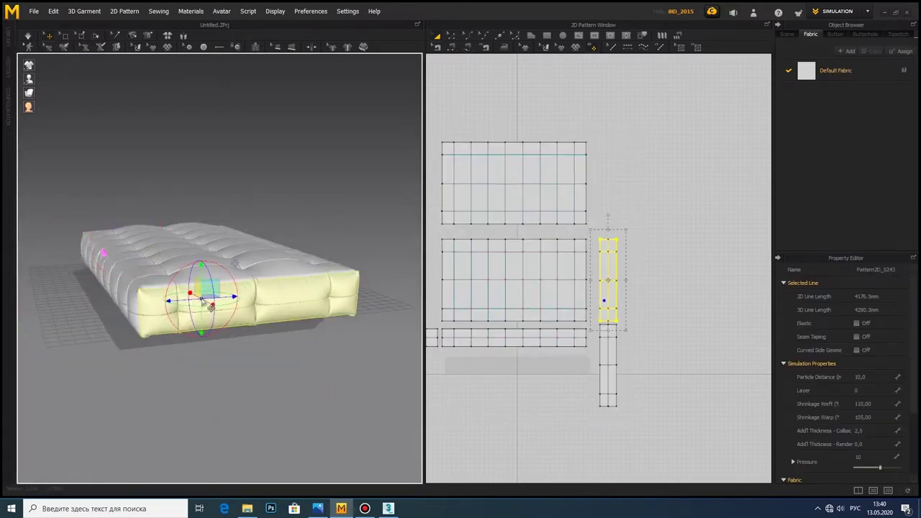
left_click(876, 404)
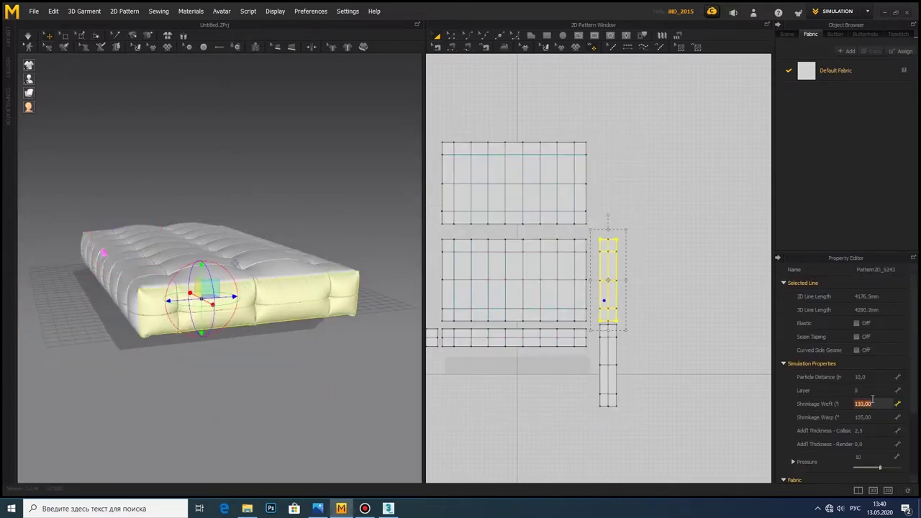
type("100")
left_click(615, 354)
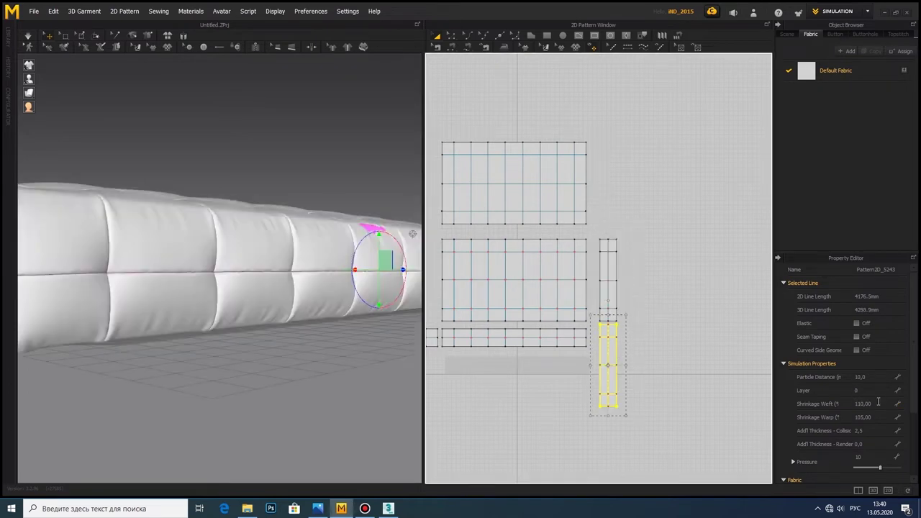
left_click(873, 404)
left_click(702, 375)
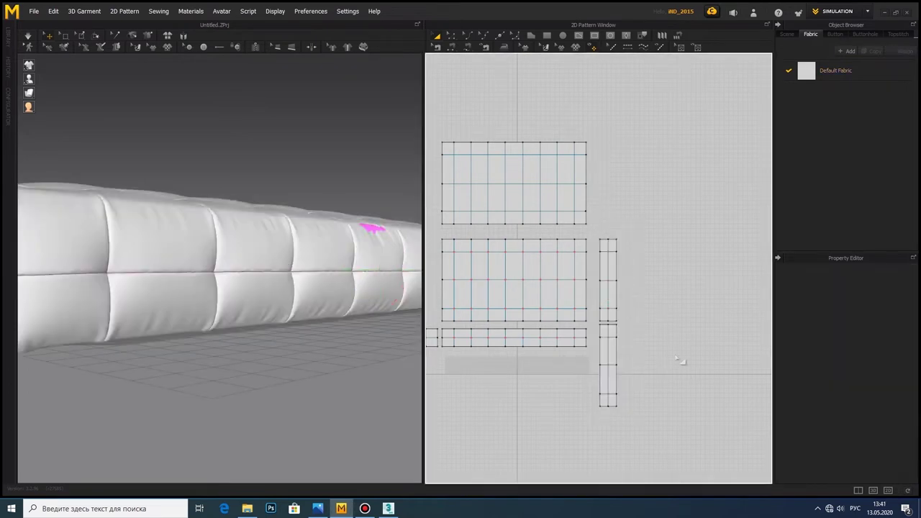
Step: Orbit and zoom around the tufted mattress, briefly previewing it in textured shading
mouse_move(226, 256)
right_mouse_down()
mouse_move(263, 274)
mouse_move(126, 287)
right_mouse_up()
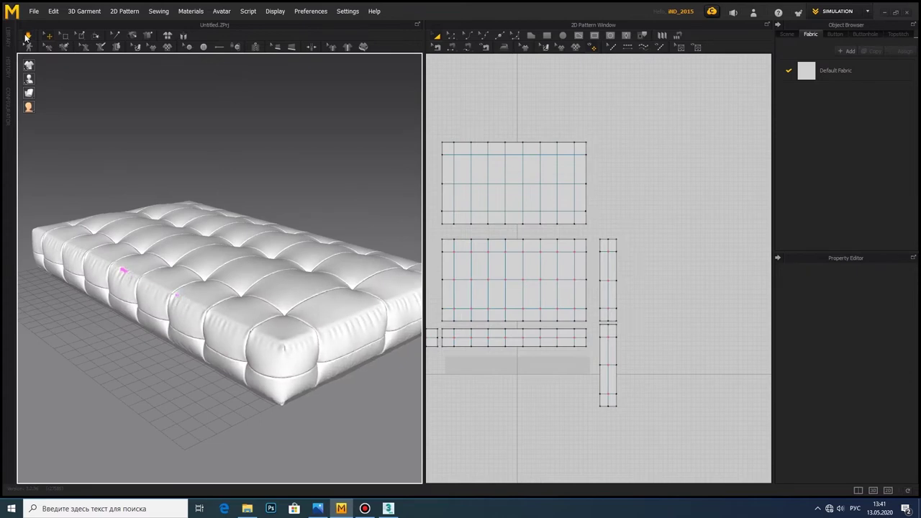
mouse_move(128, 247)
right_mouse_down()
mouse_move(255, 229)
mouse_move(324, 237)
mouse_move(232, 255)
mouse_move(142, 214)
mouse_move(195, 259)
right_mouse_up()
scroll(324, 332, "up", 5)
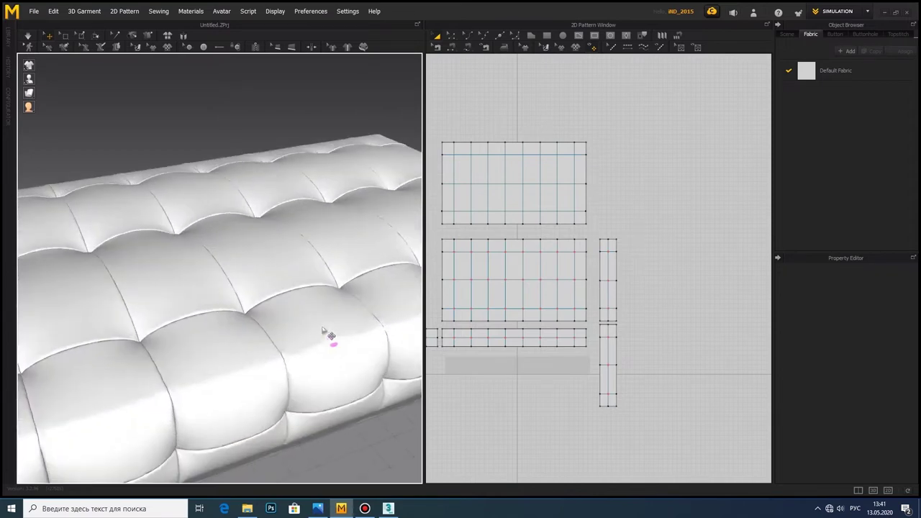
left_click(40, 93)
left_click(29, 92)
scroll(345, 349, "up", 3)
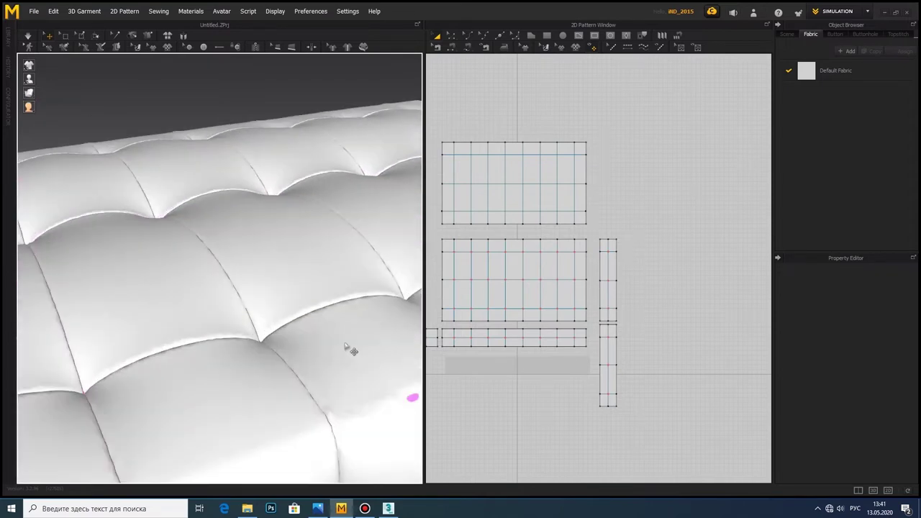
scroll(348, 347, "up", 3)
left_click(338, 340)
scroll(318, 328, "down", 3)
scroll(181, 267, "down", 4)
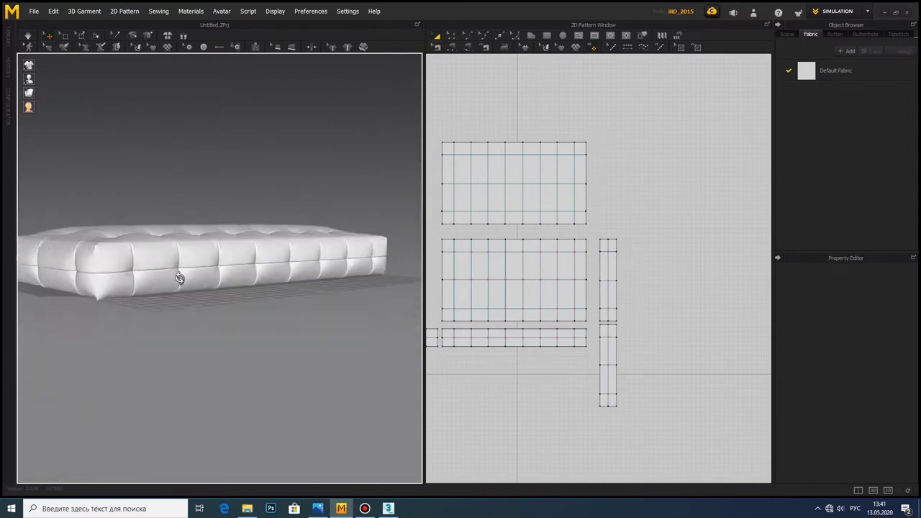
mouse_move(181, 267)
right_mouse_down()
mouse_move(177, 291)
mouse_move(72, 288)
right_mouse_up()
scroll(305, 298, "up", 3)
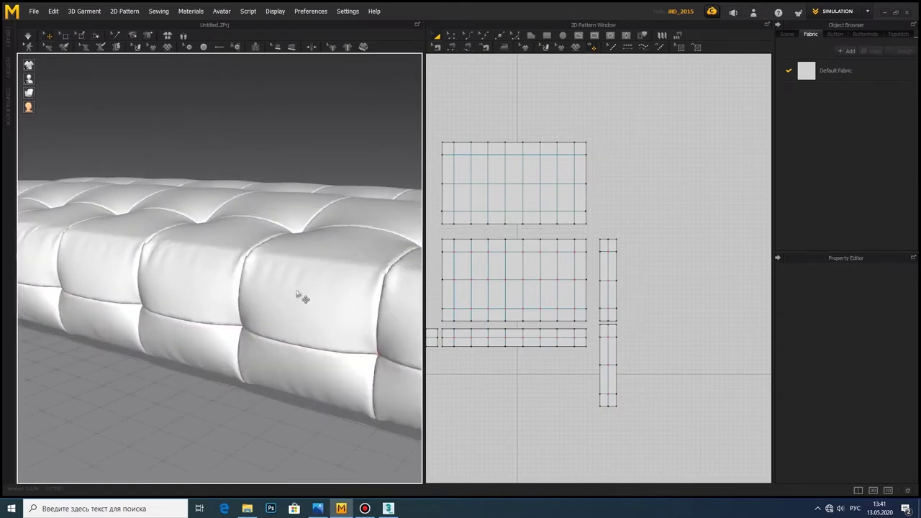
scroll(243, 302, "up", 2)
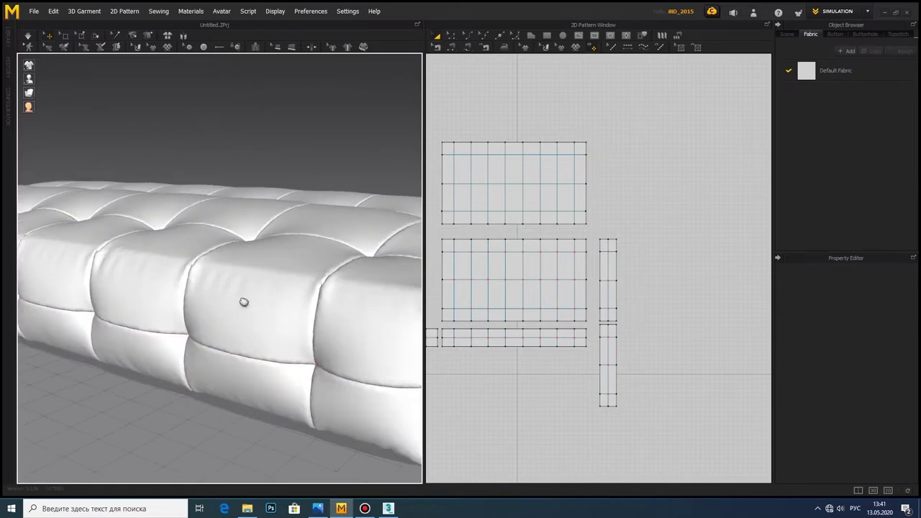
scroll(243, 302, "down", 2)
scroll(491, 294, "down", 2)
scroll(489, 213, "down", 1)
Step: Set all pattern pieces to Particle Distance 7 and stop the simulation
key("ctrl+a")
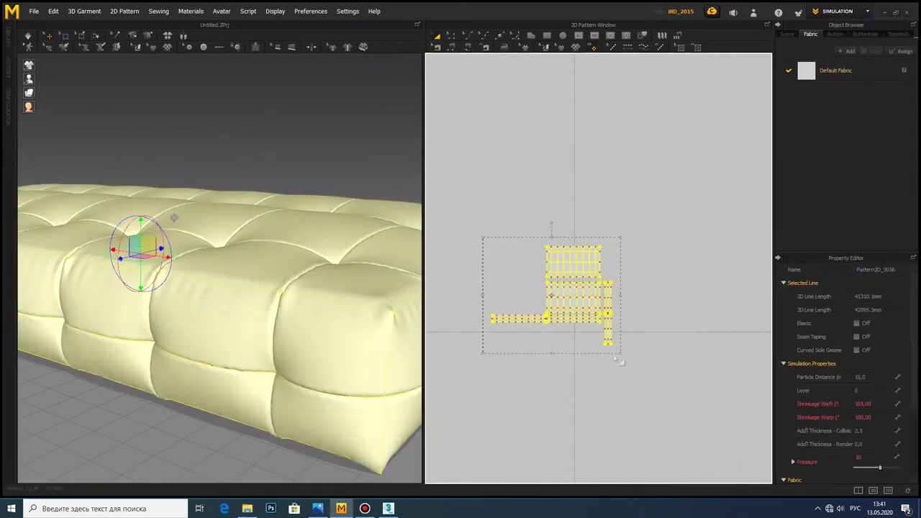
left_click(875, 377)
type("7")
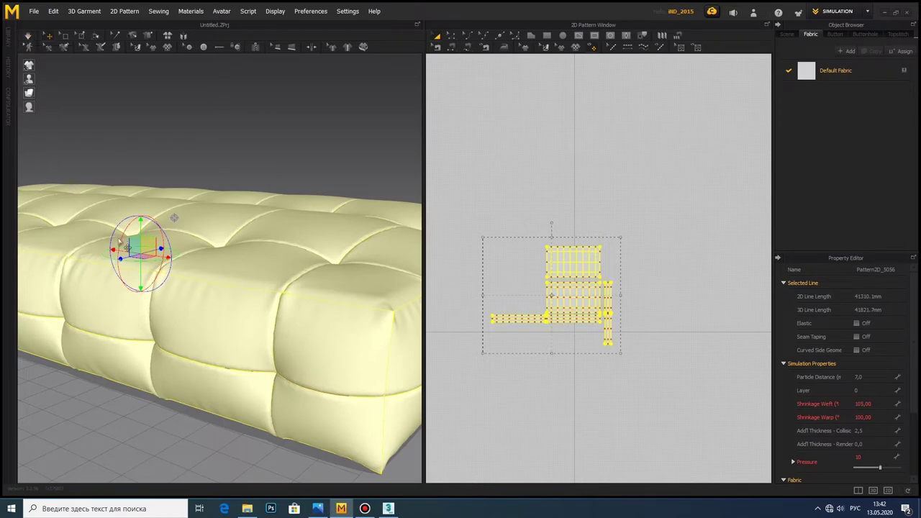
scroll(174, 217, "down", 3)
right_click_drag(174, 217, 123, 185)
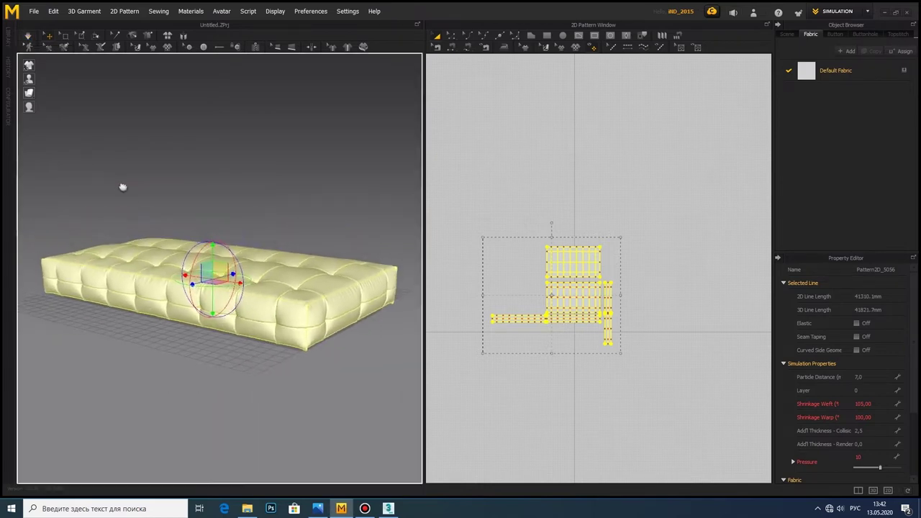
left_click(29, 36)
Step: Select the side strips and the middle rectangular panel, leaving the top panel out
right_click_drag(94, 198, 165, 241)
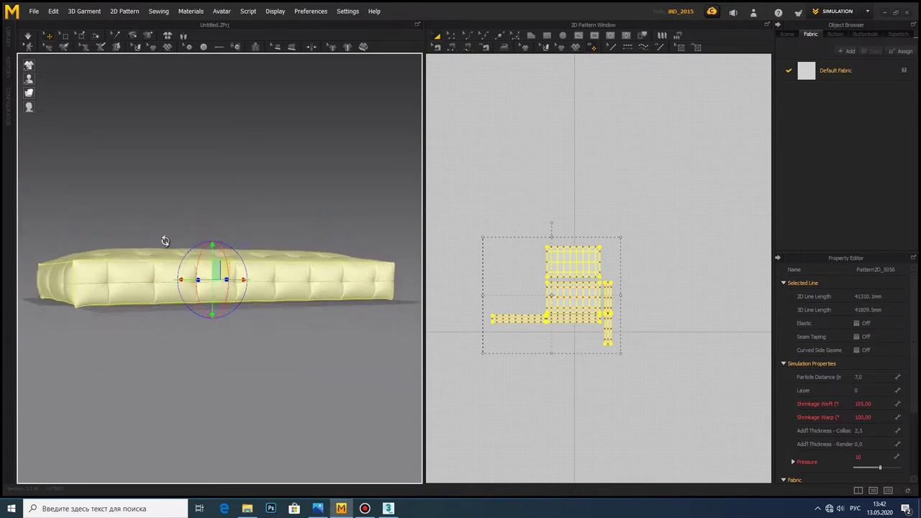
left_click(547, 291)
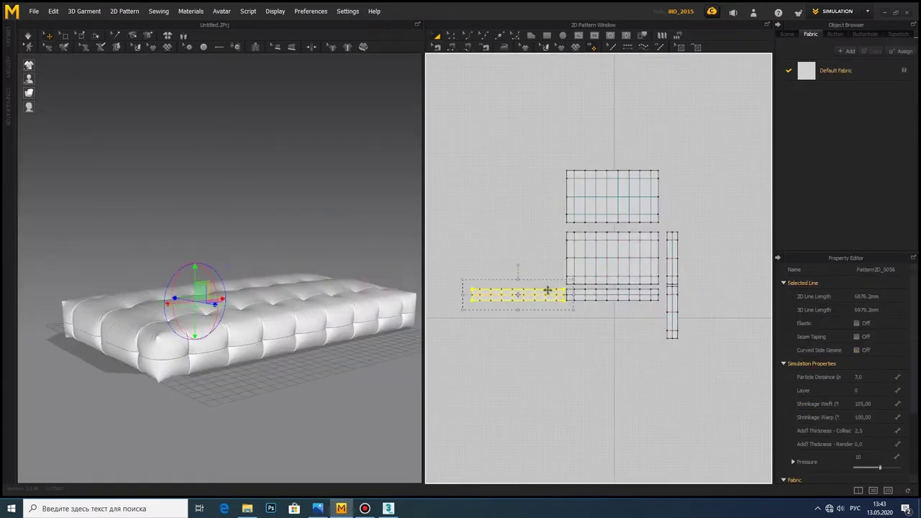
left_click(594, 301, "shift")
left_click(666, 322, "shift")
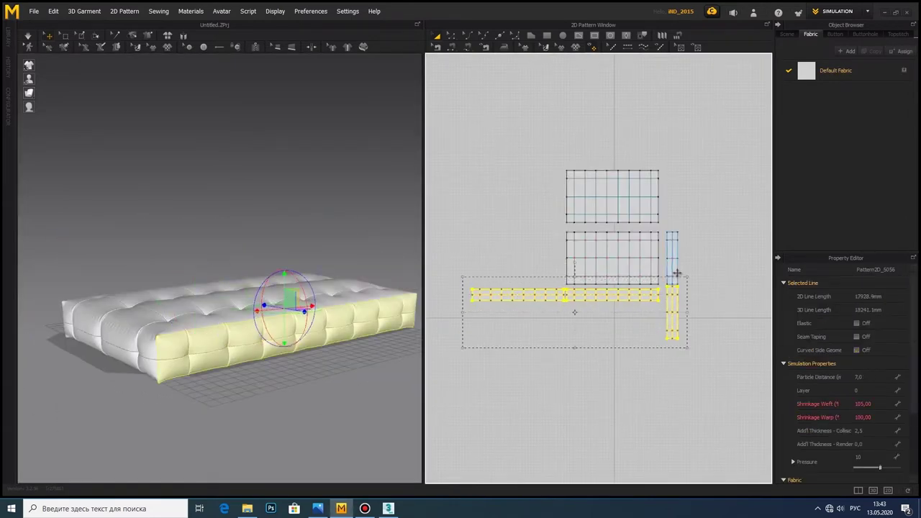
left_click(656, 274, "shift")
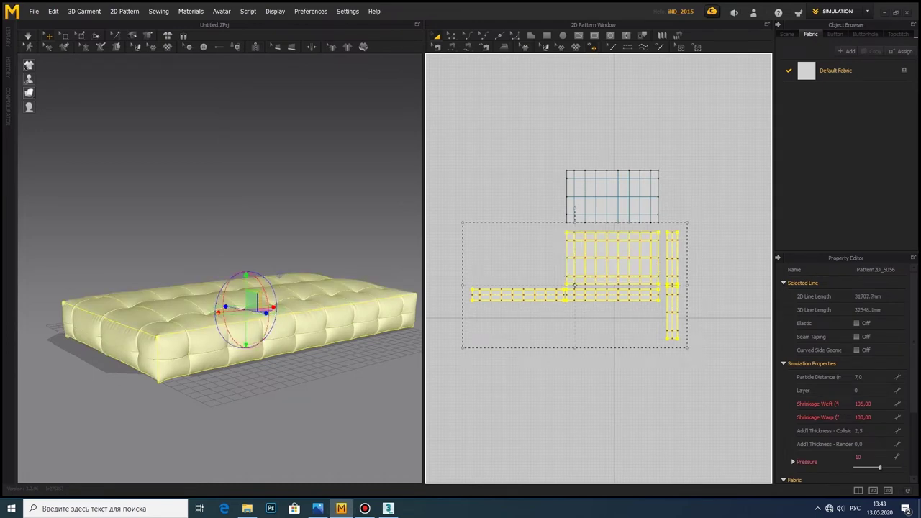
Step: Delete the selected pieces and export the garment as OBJ to models\sofa\Poltrona Frau
key("Delete")
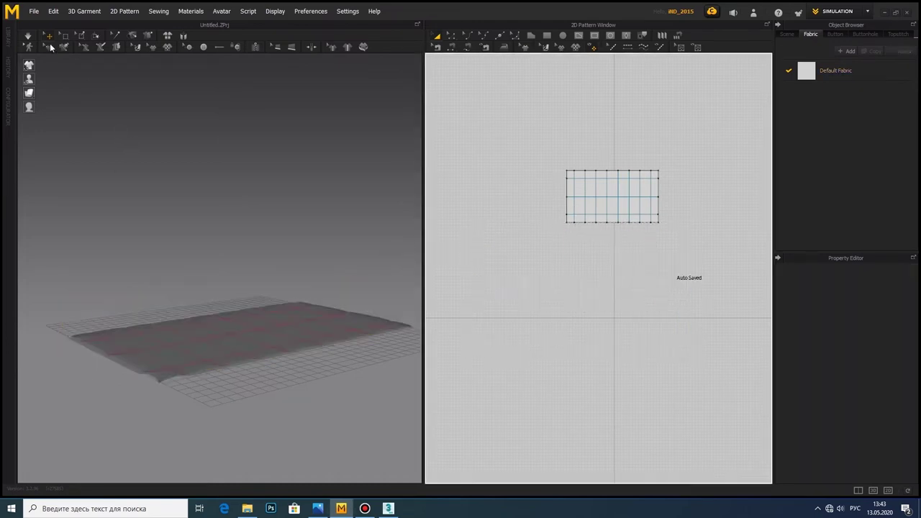
left_click(34, 11)
left_click(133, 139)
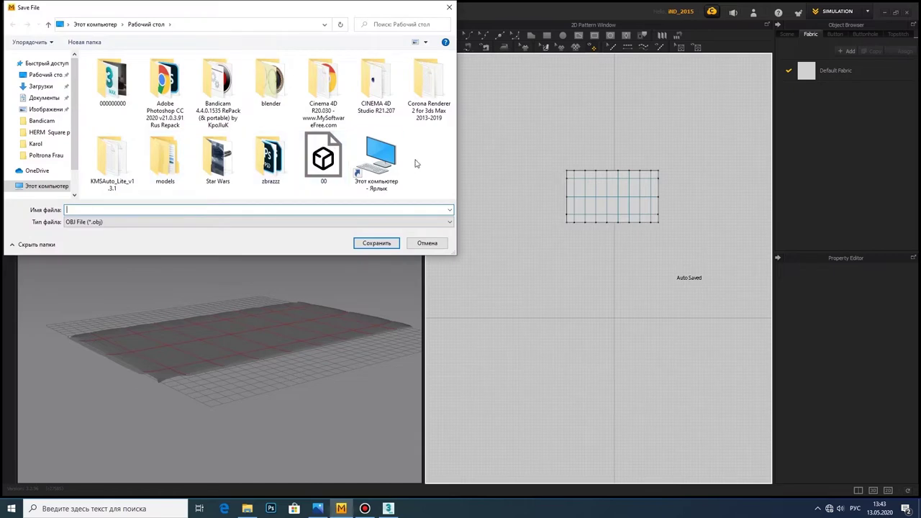
double_click(165, 158)
double_click(133, 91)
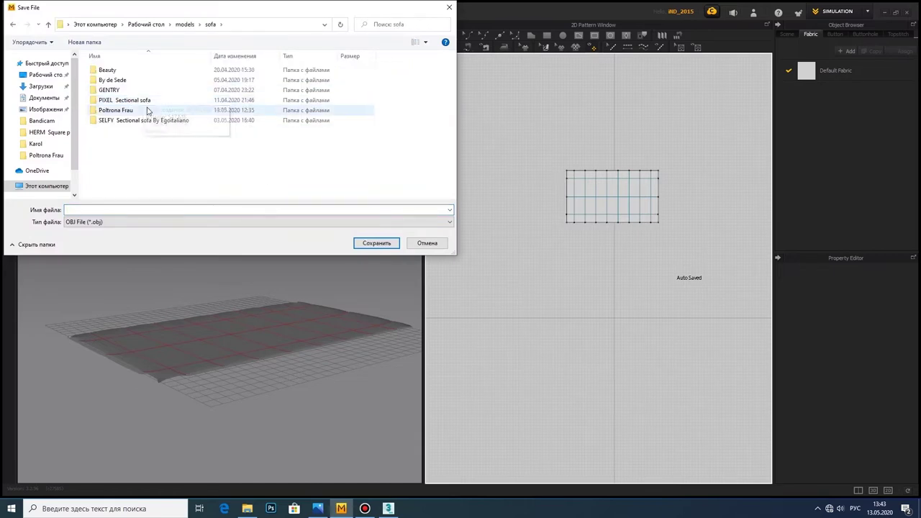
double_click(147, 109)
left_click(375, 243)
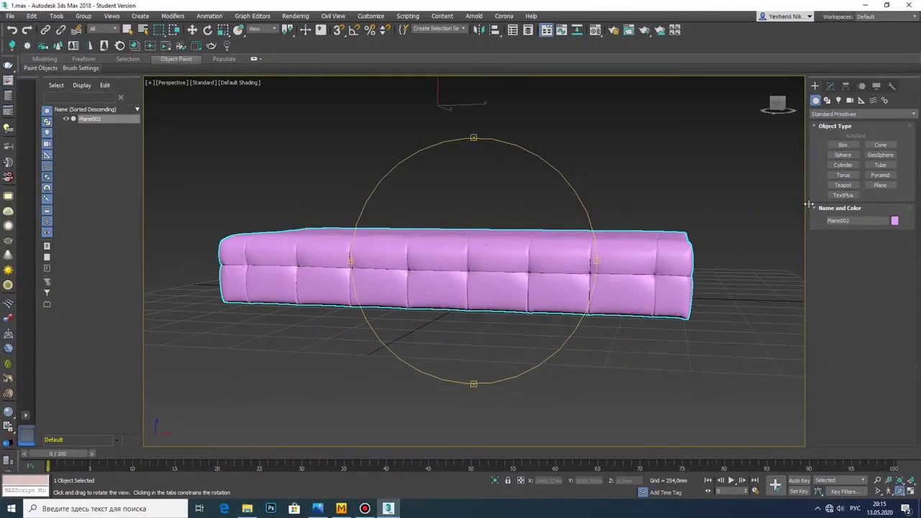
Step: Draw a small cylinder foot under the mattress corner in the Top view
key("alt+w")
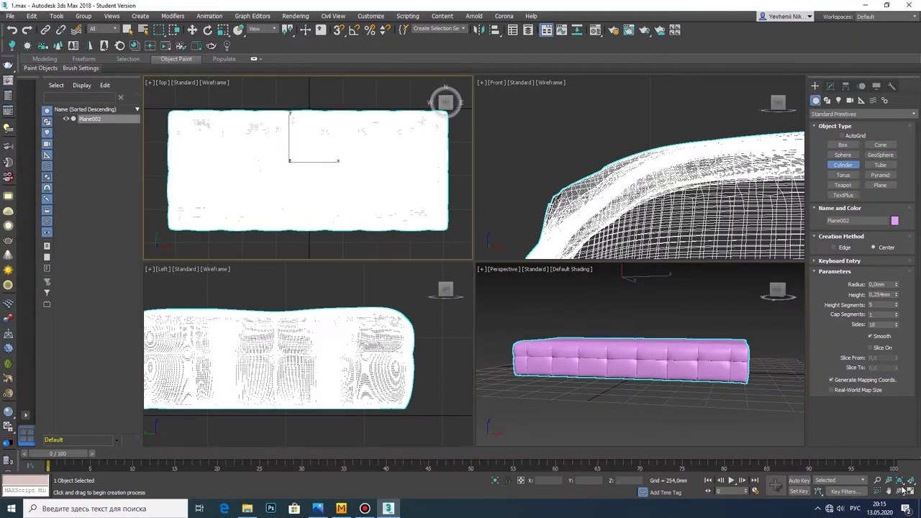
key("alt+w")
scroll(470, 229, "up", 5)
left_click_drag(470, 229, 471, 254)
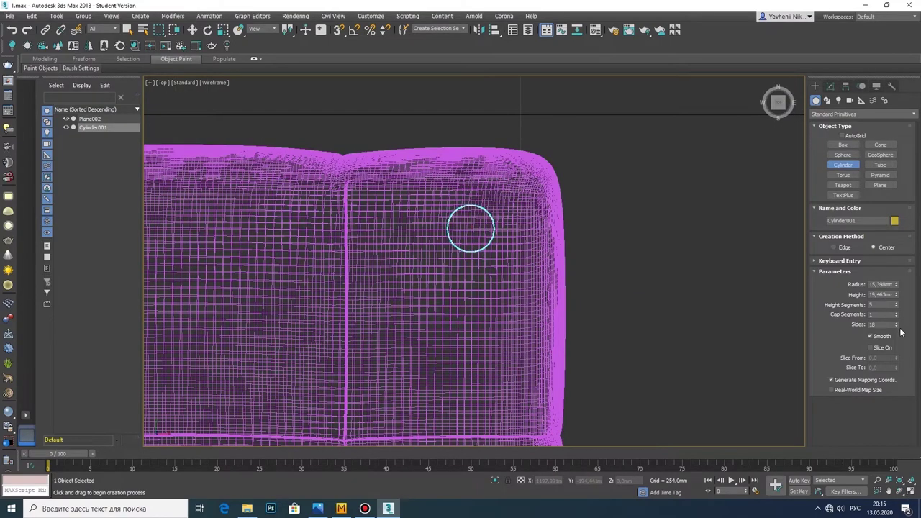
key("alt+w")
key("f")
scroll(628, 225, "down", 3)
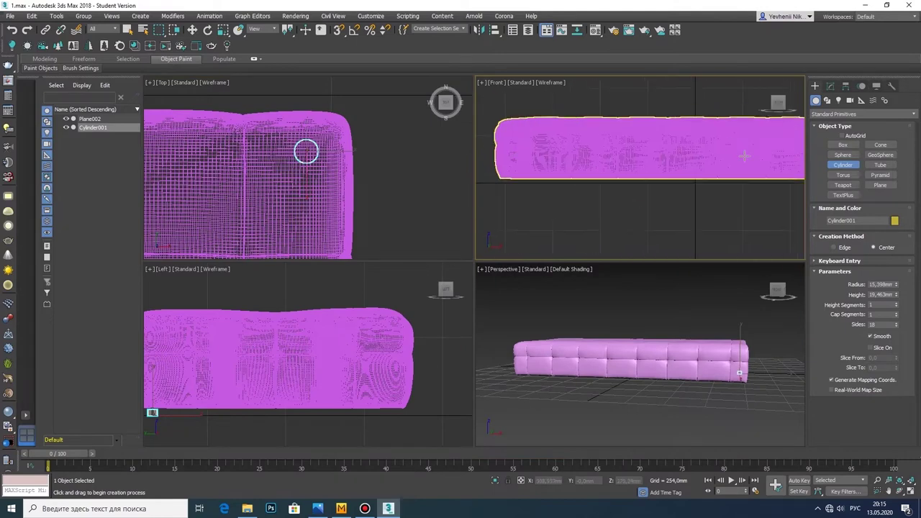
scroll(628, 226, "up", 3)
scroll(629, 225, "up", 2)
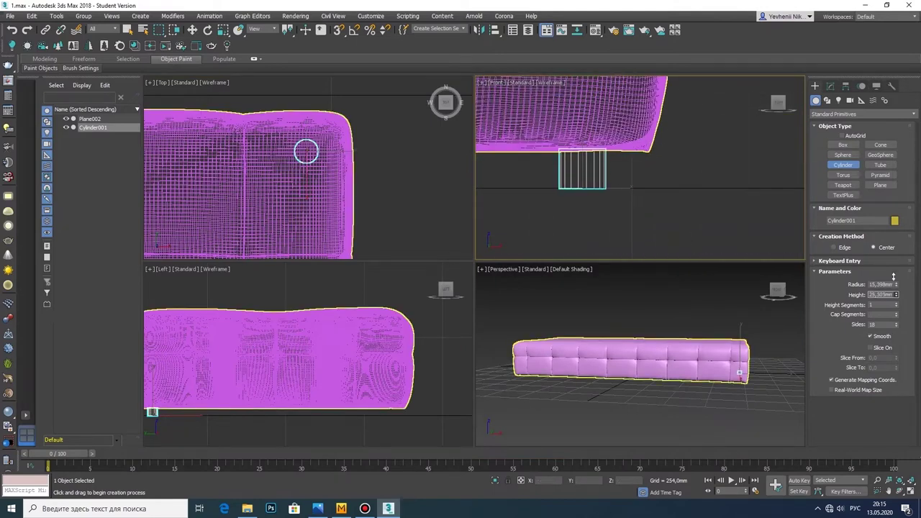
Step: Convert the cylinder to an Editable Poly
right_click(573, 193)
left_click(705, 293)
key("e")
scroll(629, 209, "up", 3)
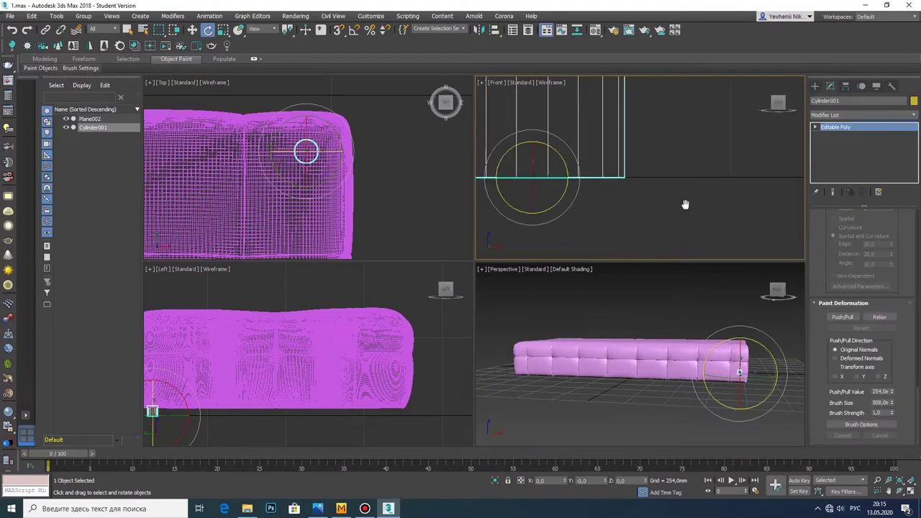
scroll(916, 291, "down", 5)
scroll(916, 292, "up", 2)
scroll(916, 292, "up", 2)
scroll(916, 291, "up", 2)
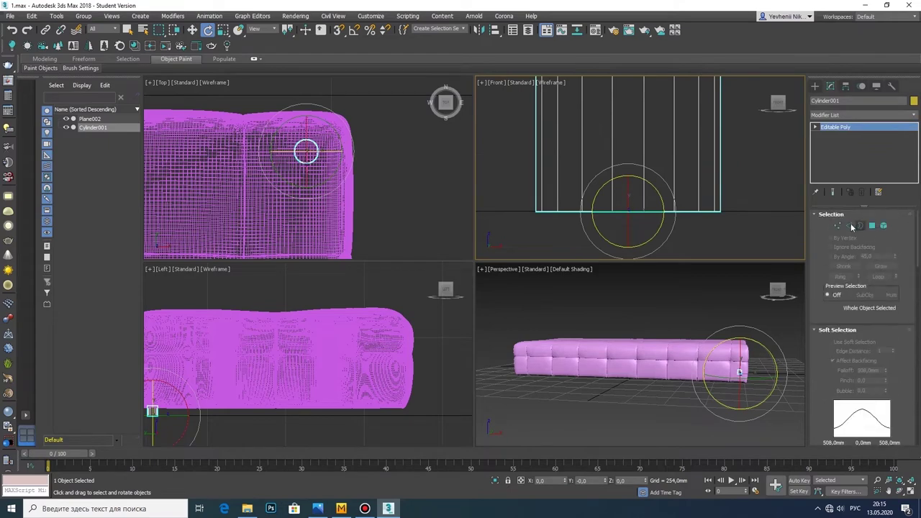
Step: Select the cylinder's bottom edges at Edge level
key("2")
left_click(623, 202)
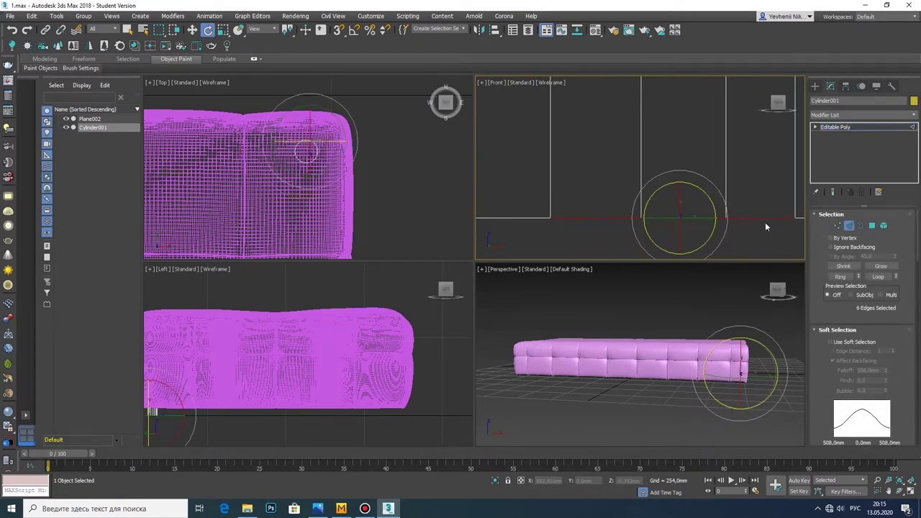
scroll(765, 221, "up", 3)
left_click(687, 210, "ctrl")
middle_click_drag(688, 210, 754, 213)
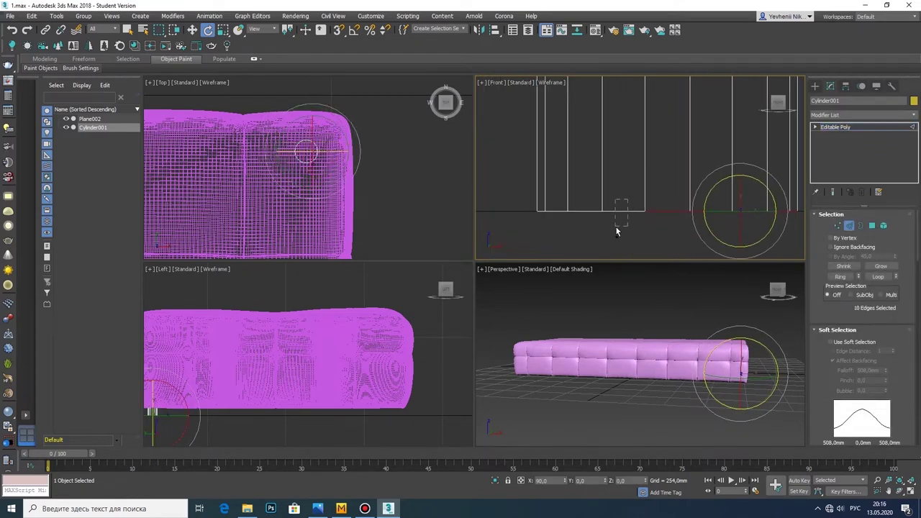
middle_click_drag(616, 230, 545, 210)
left_click(545, 210, "ctrl")
Step: Chamfer the selected bottom edges by about 1.97 mm
middle_click(294, 339)
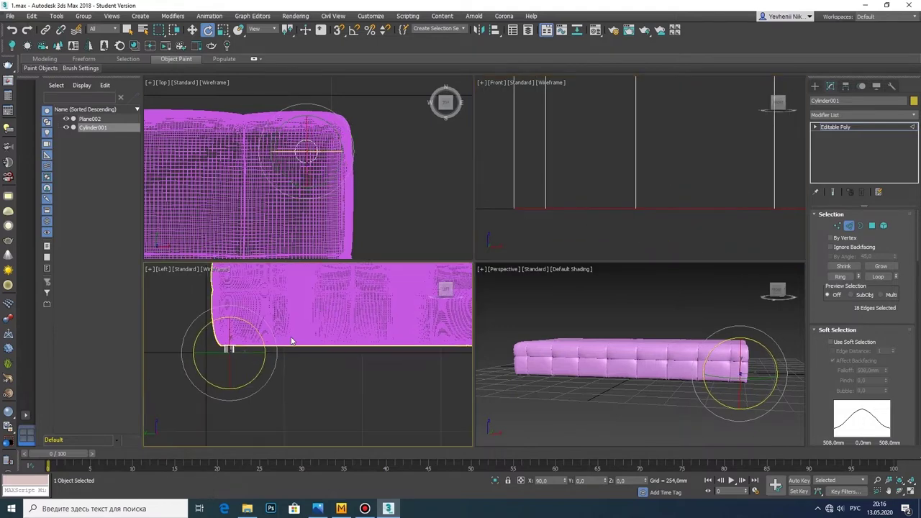
key("z")
middle_click(784, 439)
left_click(912, 490)
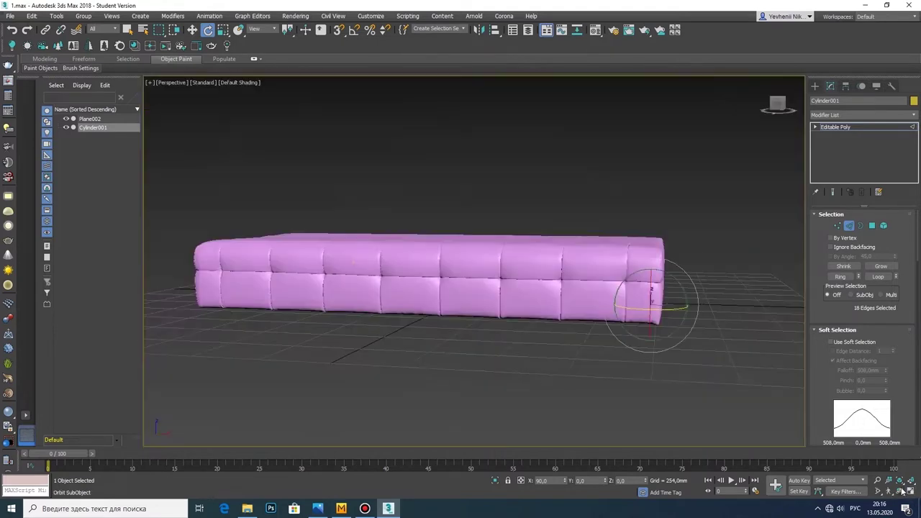
left_click(899, 490)
left_click_drag(648, 316, 684, 315)
scroll(683, 316, "up", 3)
left_click_drag(521, 258, 524, 279)
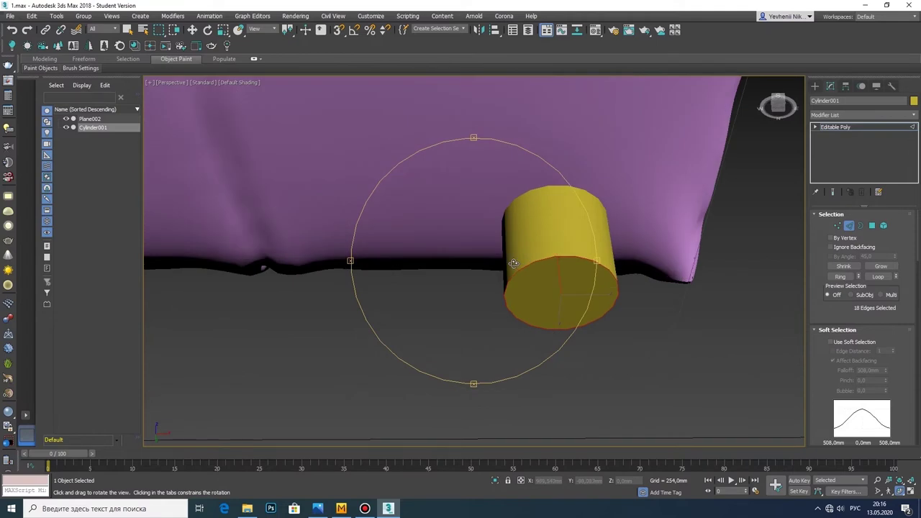
scroll(865, 336, "down", 5)
left_click(857, 344)
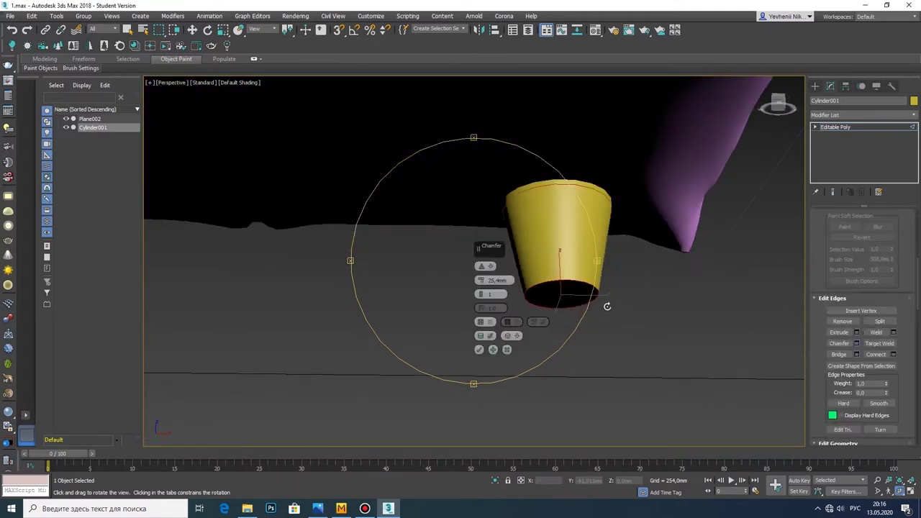
left_click_drag(481, 281, 482, 286)
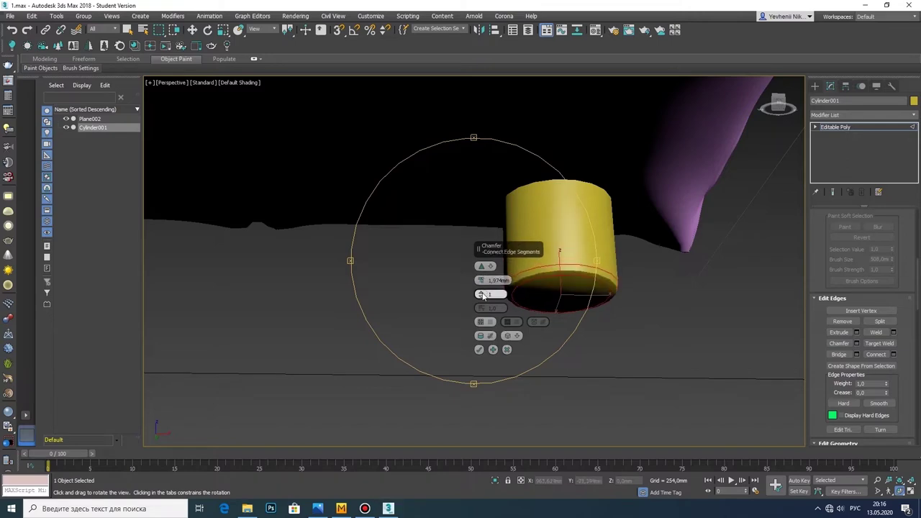
left_click(479, 349)
Step: Move the cylinder foot into place under the mattress corner
key("e")
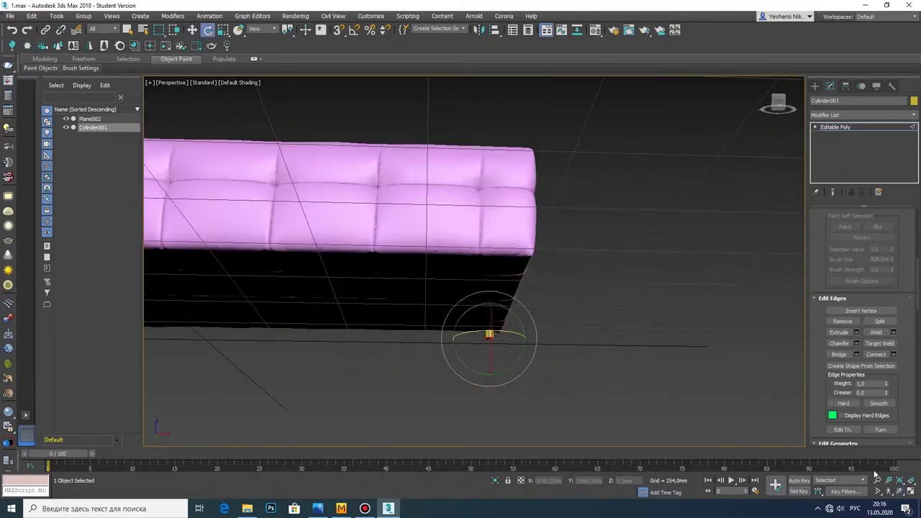
key("alt+w")
mouse_move(402, 349)
middle_mouse_down()
mouse_move(323, 364)
mouse_move(333, 346)
middle_mouse_up()
key("w")
left_click_drag(398, 304, 411, 304)
middle_click_drag(411, 305, 408, 344)
left_click(911, 493)
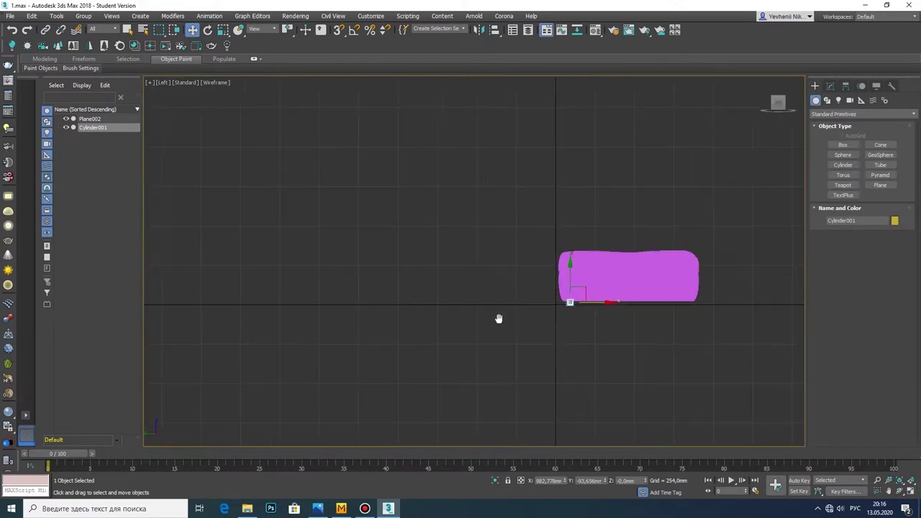
key("ctrl+alt+z")
Step: Clone the foot as a copy to the mattress's right end
left_click_drag(303, 336, 580, 338, "shift")
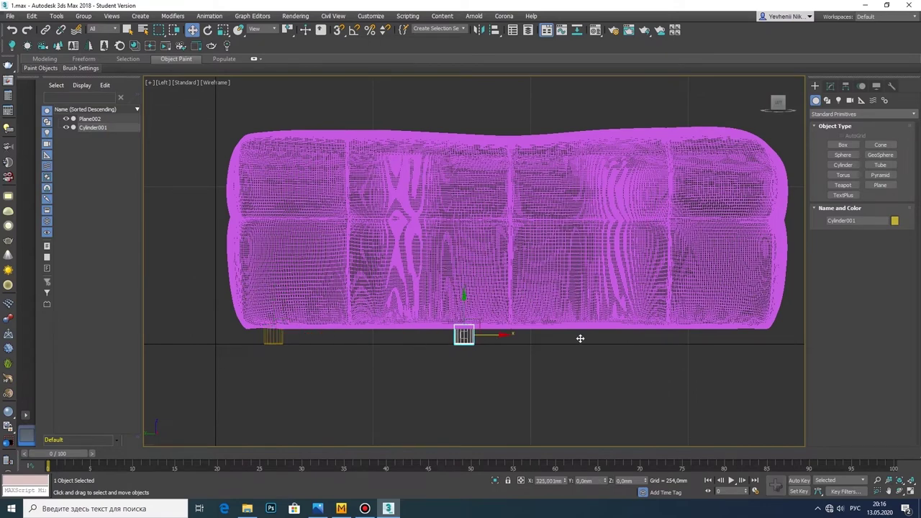
left_click_drag(771, 339, 771, 338, "shift")
left_click(462, 294)
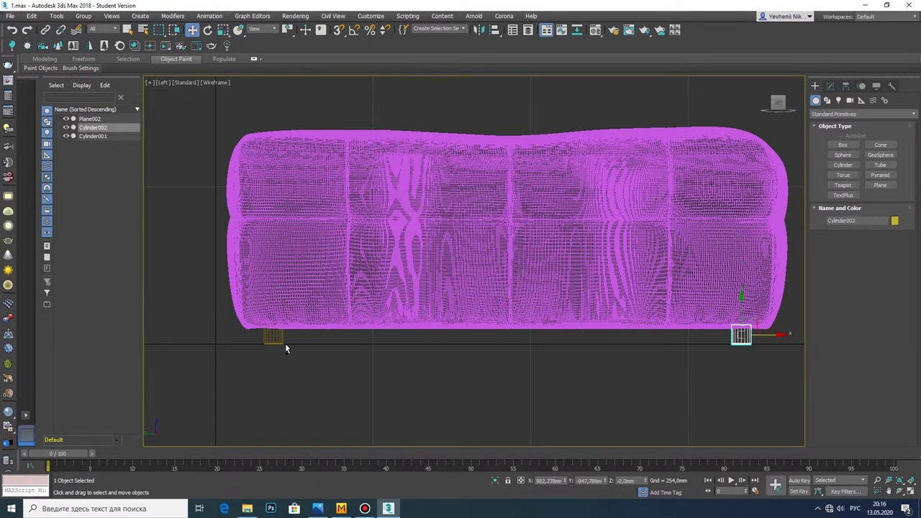
Step: Copy both feet as a pair to the other side of the mattress
left_click(277, 338, "ctrl")
key("alt+w")
mouse_move(502, 171)
middle_mouse_down()
mouse_move(691, 185)
mouse_move(724, 148)
mouse_move(671, 174)
middle_mouse_up()
scroll(671, 174, "down", 2)
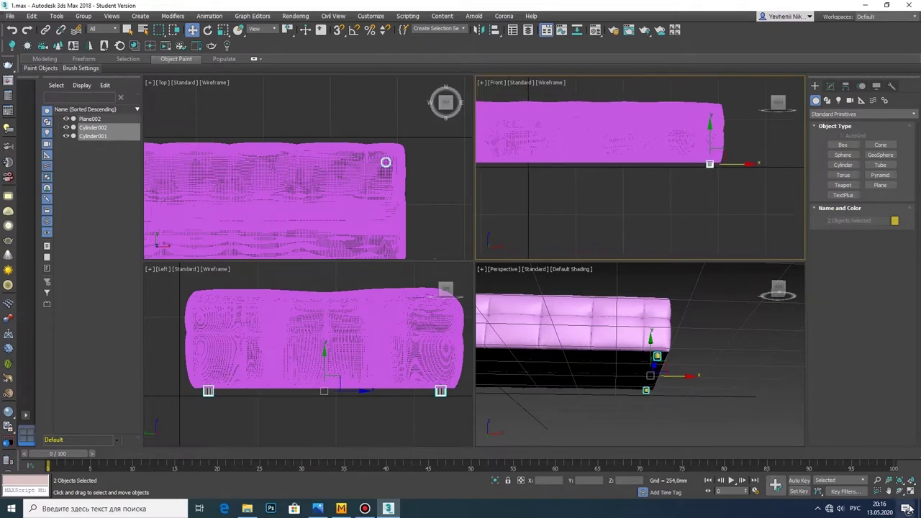
key("alt+w")
scroll(561, 296, "up", 2)
mouse_move(560, 297)
middle_mouse_down()
mouse_move(670, 292)
mouse_move(709, 303)
middle_mouse_up()
scroll(670, 293, "down", 2)
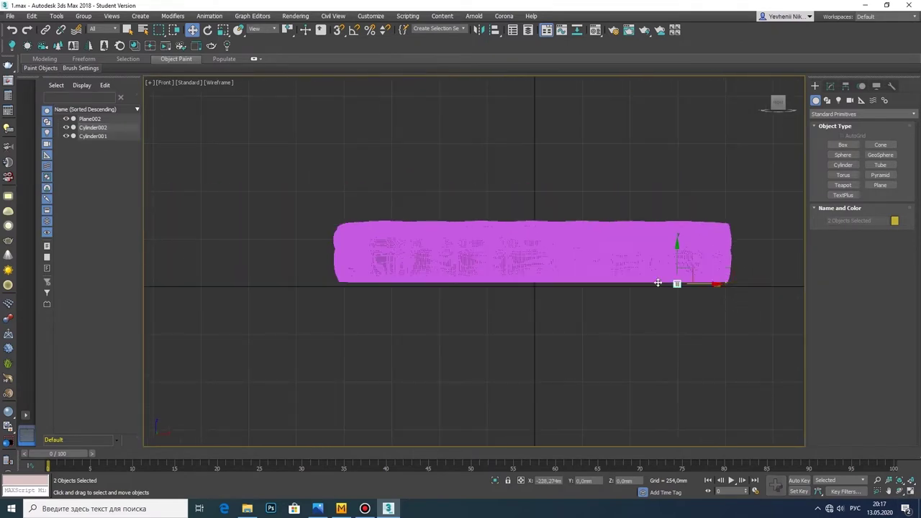
key("ctrl+v")
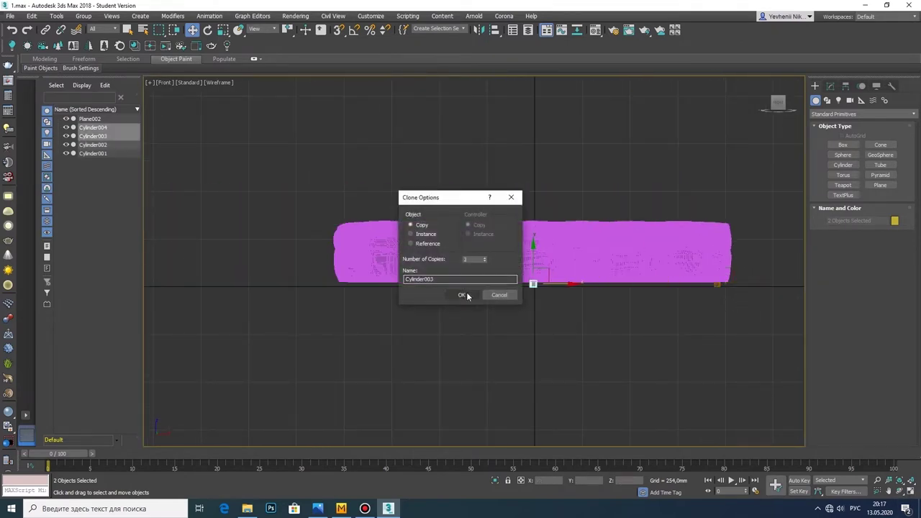
left_click(463, 295)
scroll(385, 290, "up", 3)
scroll(383, 291, "up", 1)
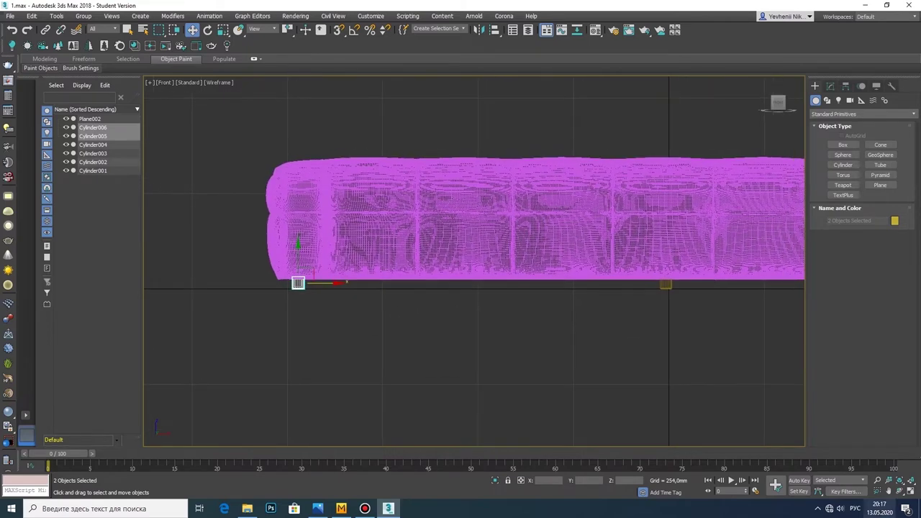
Step: Select one of the foot cylinders in the Perspective view
left_click(909, 495)
left_click(909, 490)
left_click(900, 480)
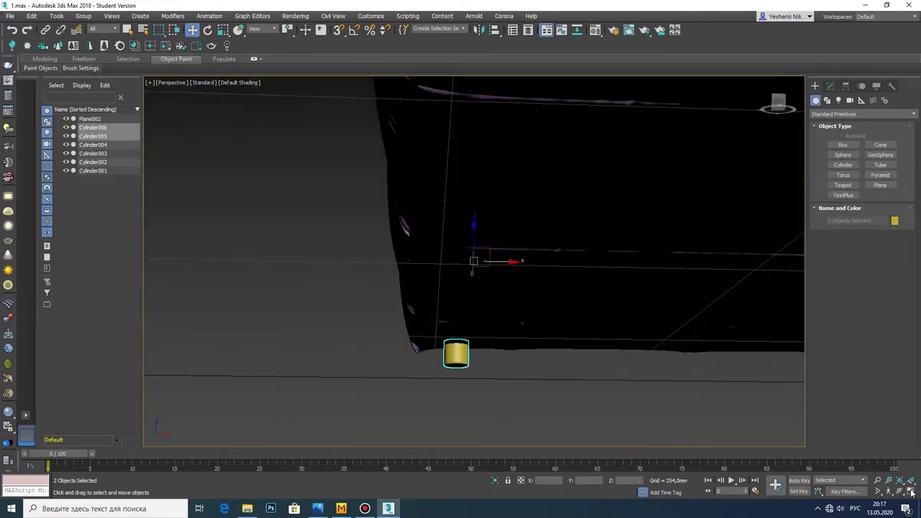
key("alt+w")
left_click(899, 491)
left_click(910, 491)
mouse_move(503, 317)
left_mouse_down()
mouse_move(553, 332)
mouse_move(511, 342)
left_mouse_up()
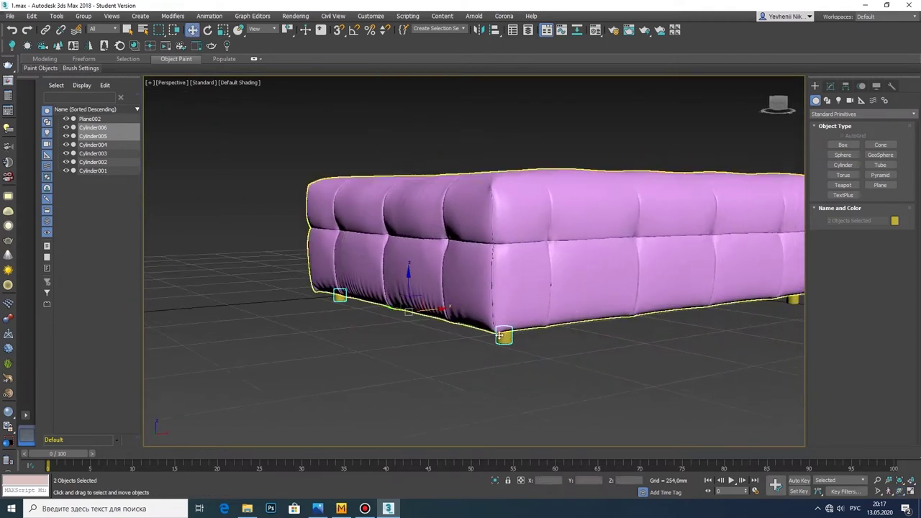
key("w")
left_click(506, 338)
Step: Attach the other feet to it, combining all four into Cylinder006
left_click(830, 85)
left_click(839, 370)
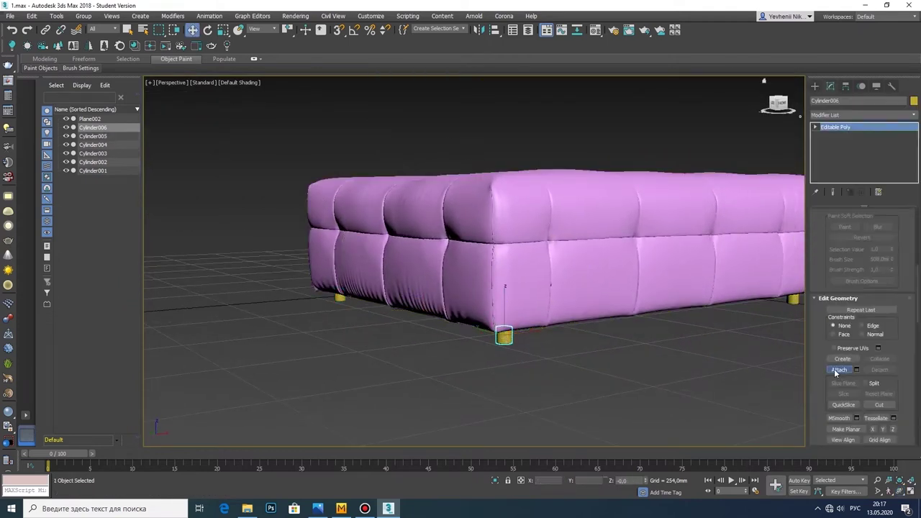
left_click(341, 301)
left_click(794, 300)
middle_click_drag(795, 300, 626, 322, "alt")
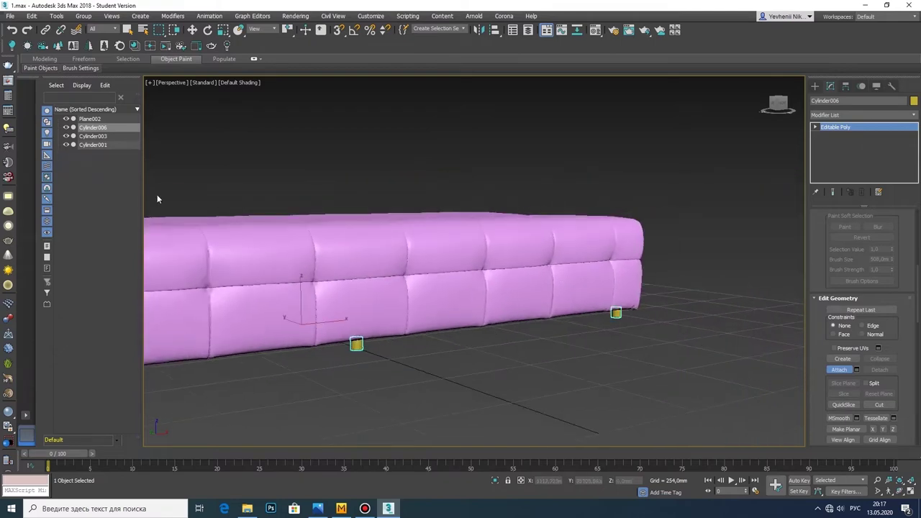
left_click(815, 85)
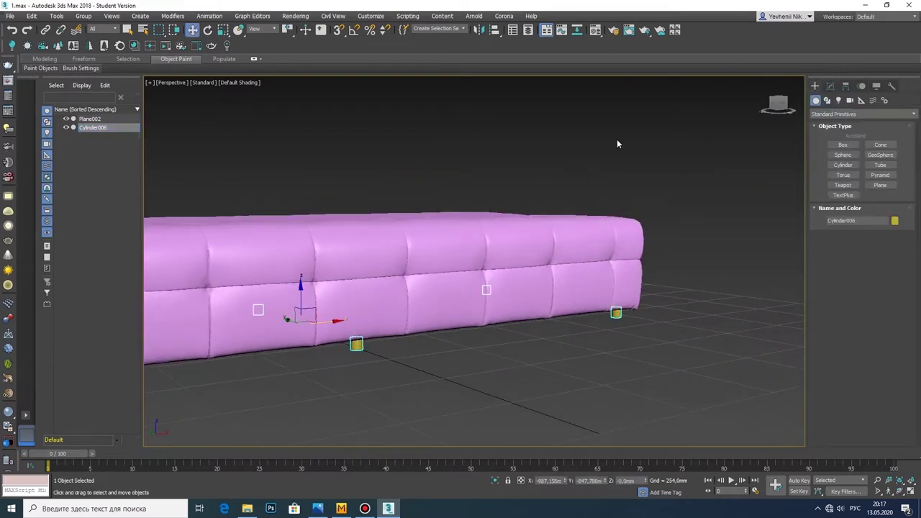
left_click(421, 144)
scroll(432, 147, "down", 5)
middle_click_drag(453, 154, 439, 201, "alt")
Step: Draw a tall narrow box beside the mattress end in the Front view
key("alt+w")
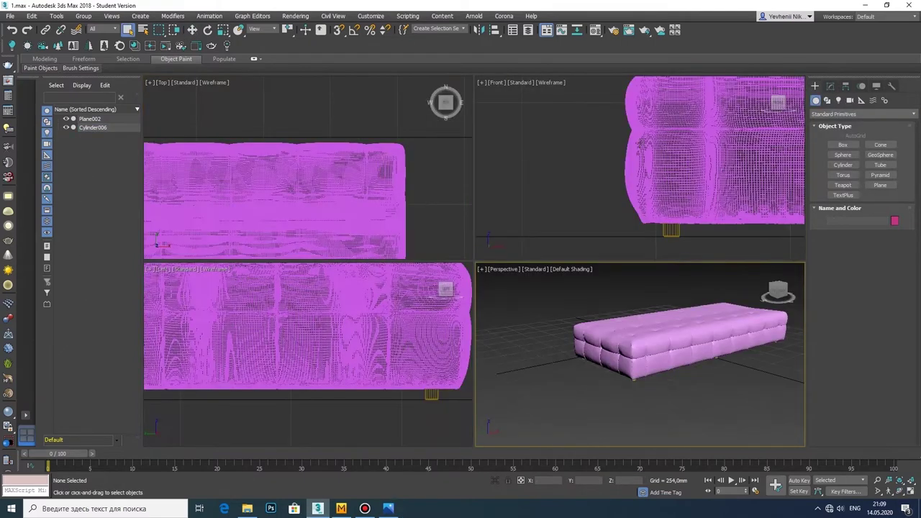
scroll(718, 206, "down", 5)
scroll(717, 206, "up", 4)
middle_click_drag(717, 206, 581, 218)
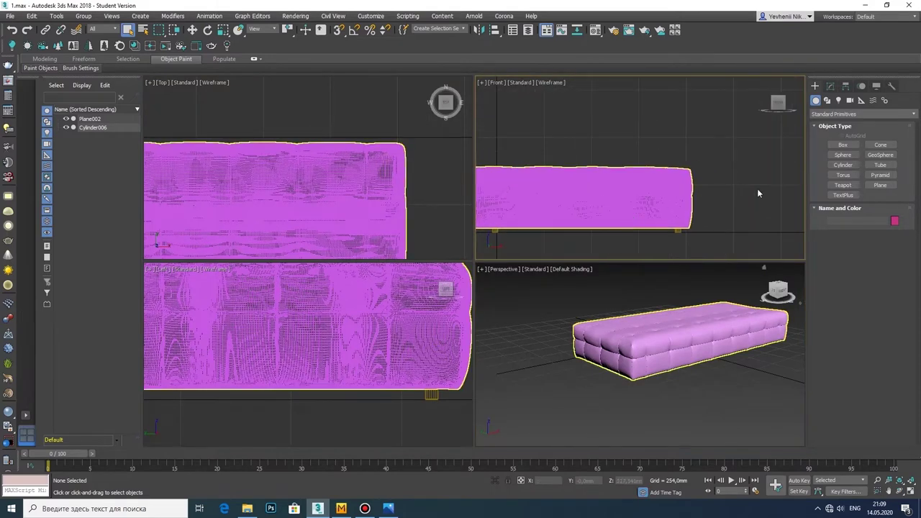
left_click(842, 145)
scroll(641, 190, "down", 2)
left_click(912, 491)
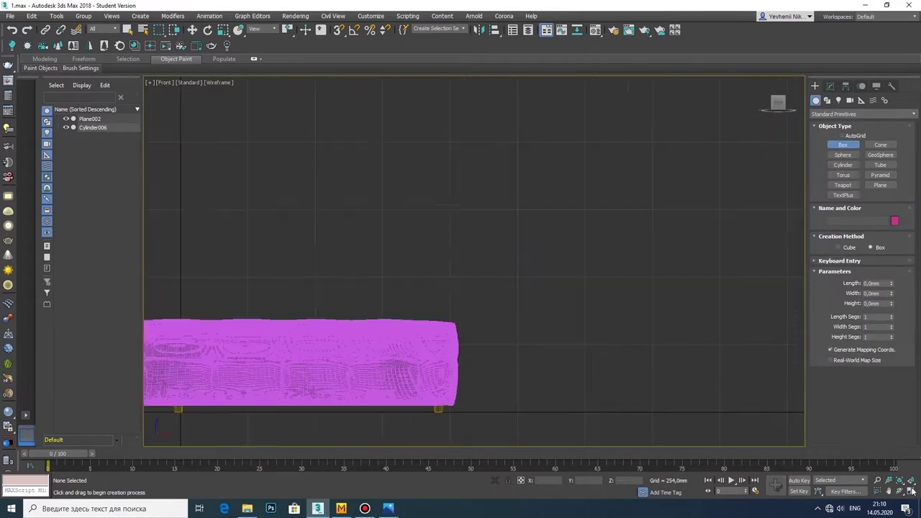
left_click_drag(517, 252, 455, 405)
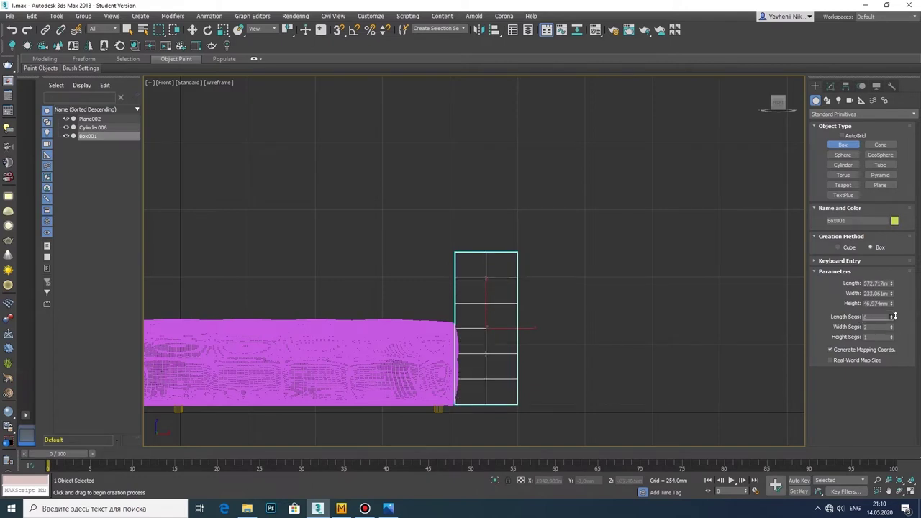
Step: Convert the box to Editable Poly and add an FFD 2x2x2 modifier
right_click(513, 324)
left_click(633, 421)
middle_click_drag(520, 333, 541, 325)
left_click(860, 114)
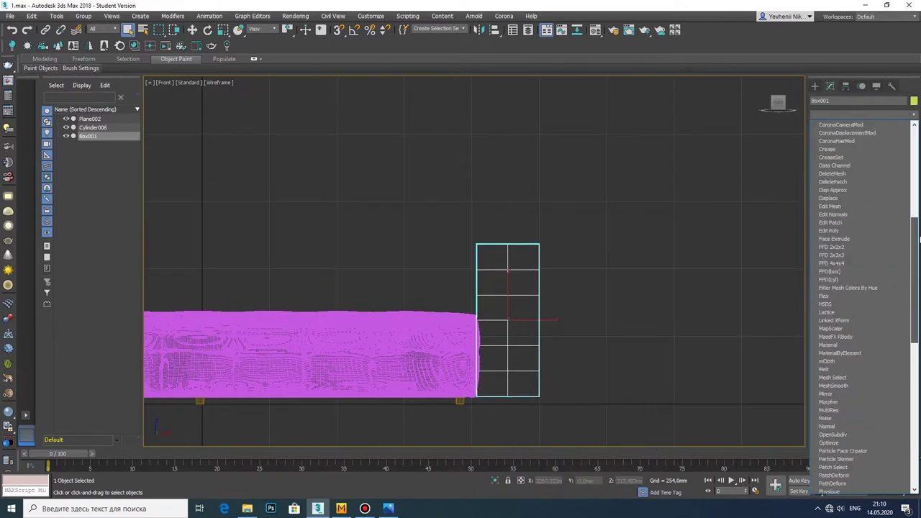
left_click(832, 247)
Step: Narrow the box and lean its top with FFD control points, then collapse to Editable Poly
left_click(825, 127)
left_click(827, 135)
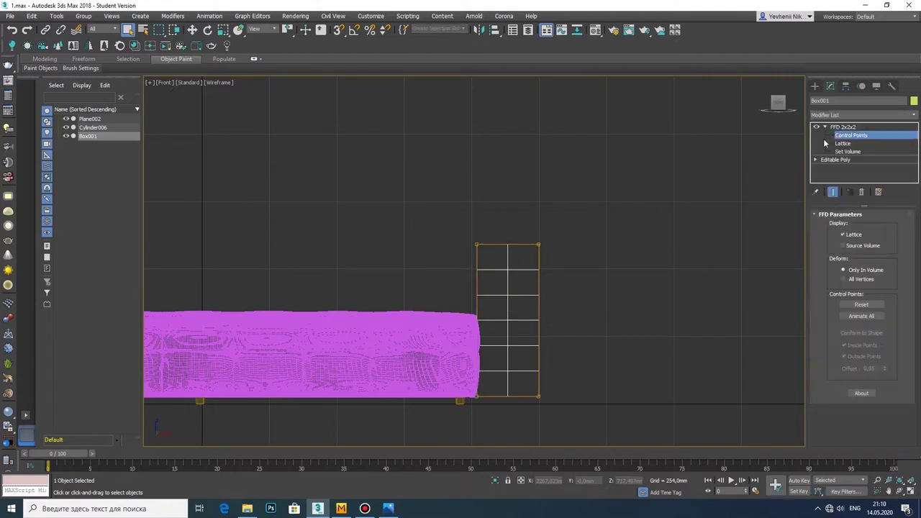
key("w")
left_click_drag(547, 323, 520, 326)
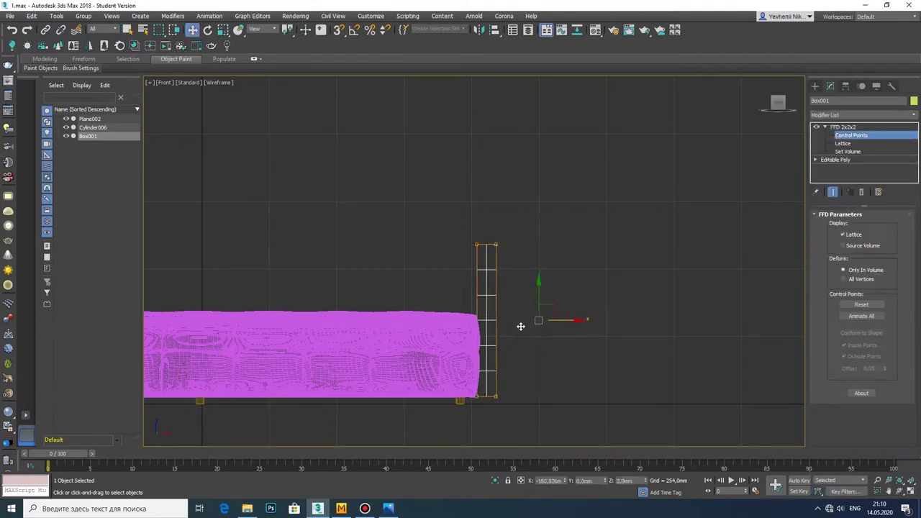
scroll(515, 245, "up", 3)
left_click_drag(492, 245, 505, 244)
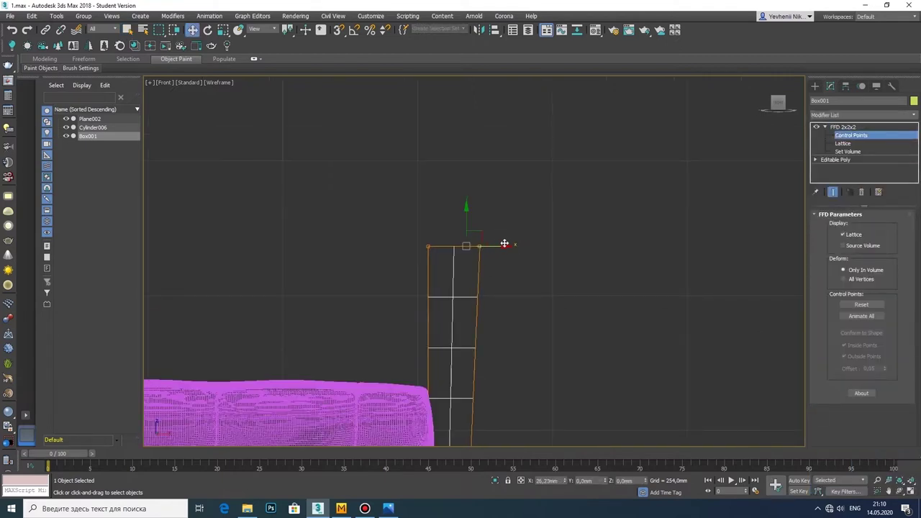
scroll(500, 243, "down", 5)
scroll(516, 294, "up", 2)
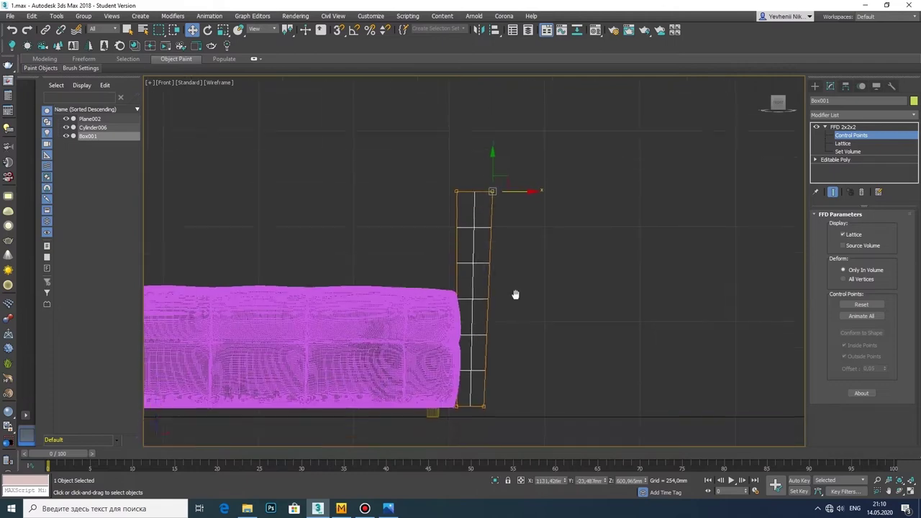
right_click(475, 225)
left_click(585, 329)
Step: In vertex mode, select the box's vertices and lower the top ones to the mattress-top level
key("1")
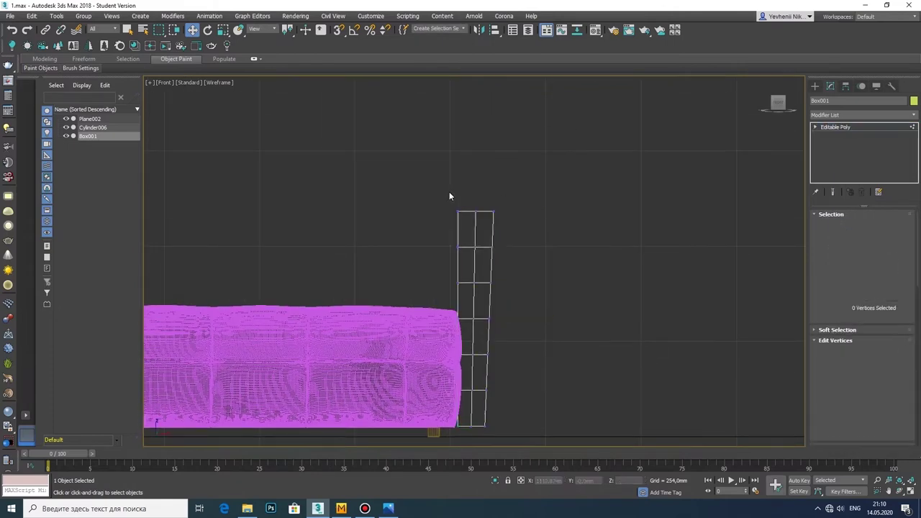
scroll(449, 191, "up", 1)
mouse_move(449, 191)
middle_mouse_down()
mouse_move(471, 275)
mouse_move(444, 138)
middle_mouse_up()
scroll(514, 294, "up", 2)
left_click_drag(480, 366, 515, 376)
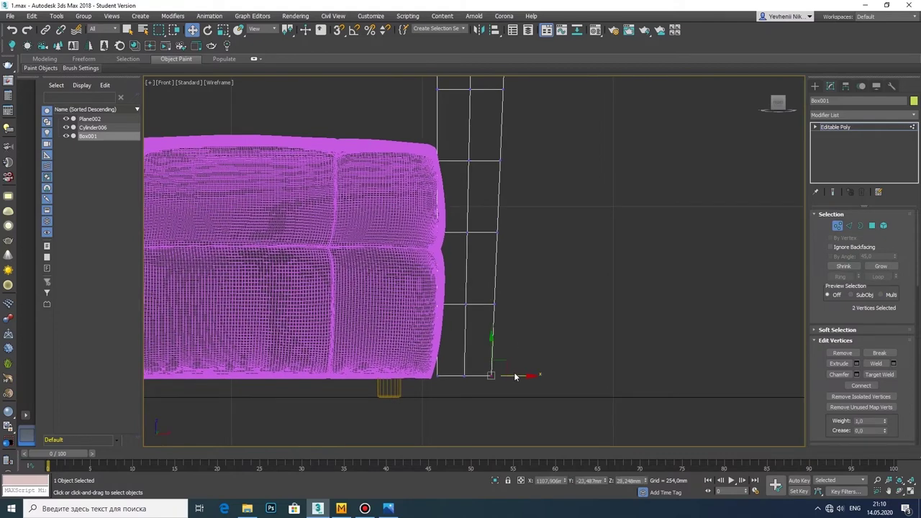
left_click(494, 306)
middle_click_drag(512, 220, 504, 306)
left_click(493, 248)
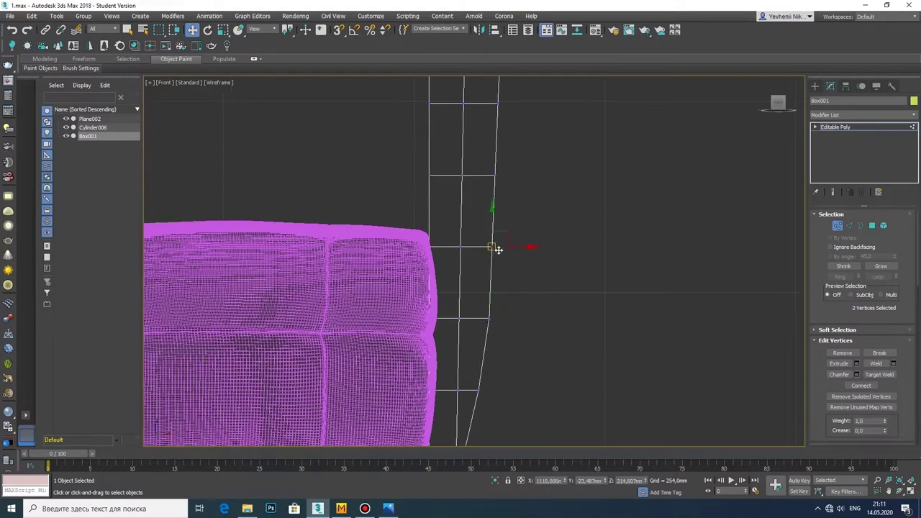
middle_click_drag(513, 90, 518, 212)
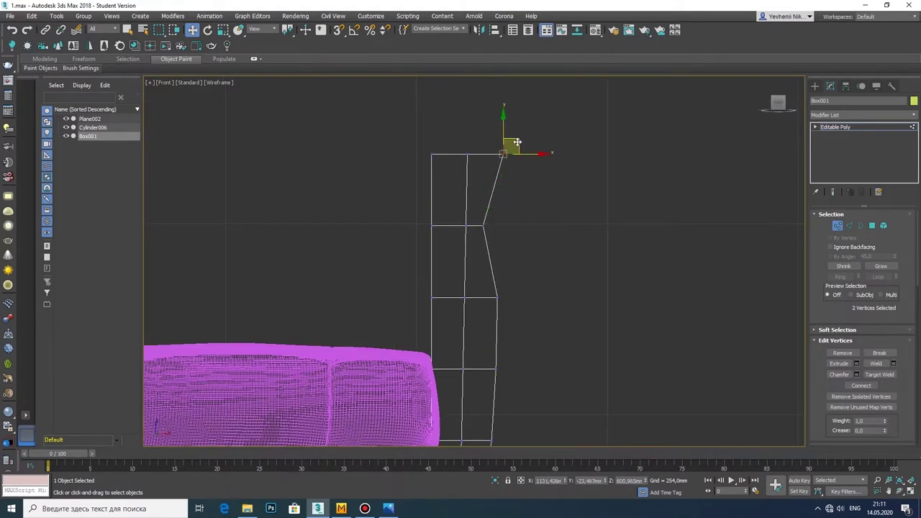
left_click_drag(470, 168, 470, 188)
Step: Select the box's top-left vertex pair to taper the top toward a point
left_click_drag(511, 212, 484, 238)
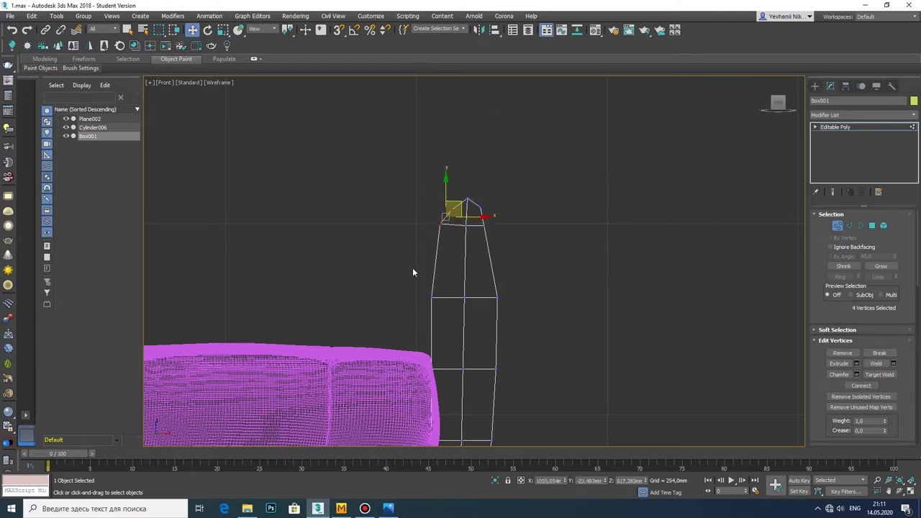
scroll(414, 272, "up", 2)
left_click(422, 225)
left_click_drag(444, 153, 444, 152)
middle_click_drag(447, 110, 430, 166)
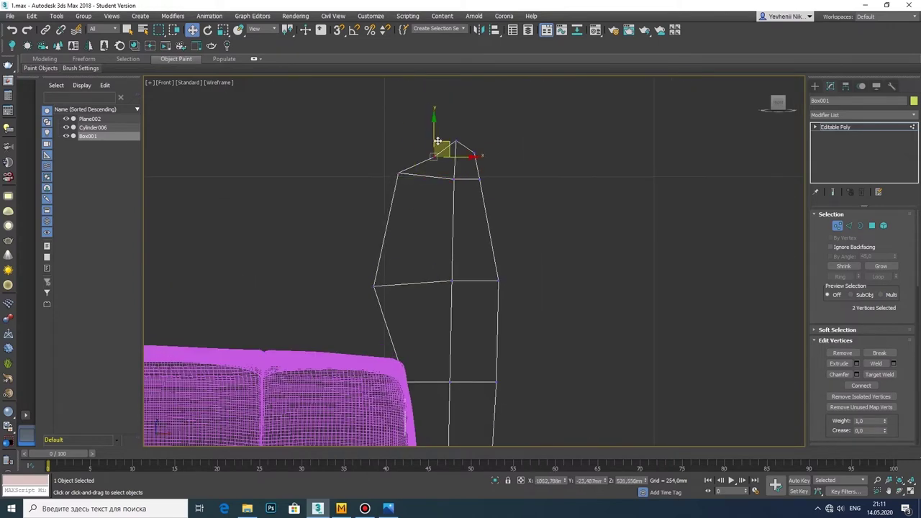
scroll(438, 141, "up", 2)
scroll(466, 208, "up", 1)
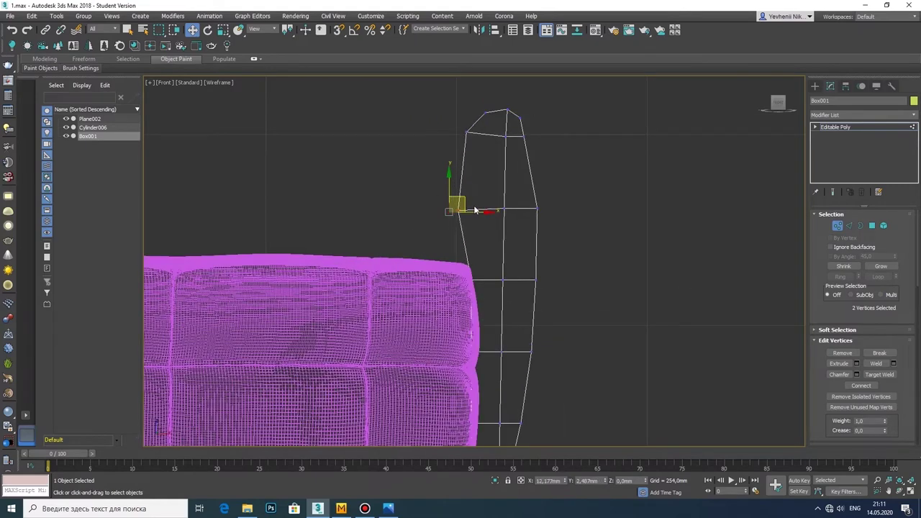
middle_click_drag(475, 210, 450, 127)
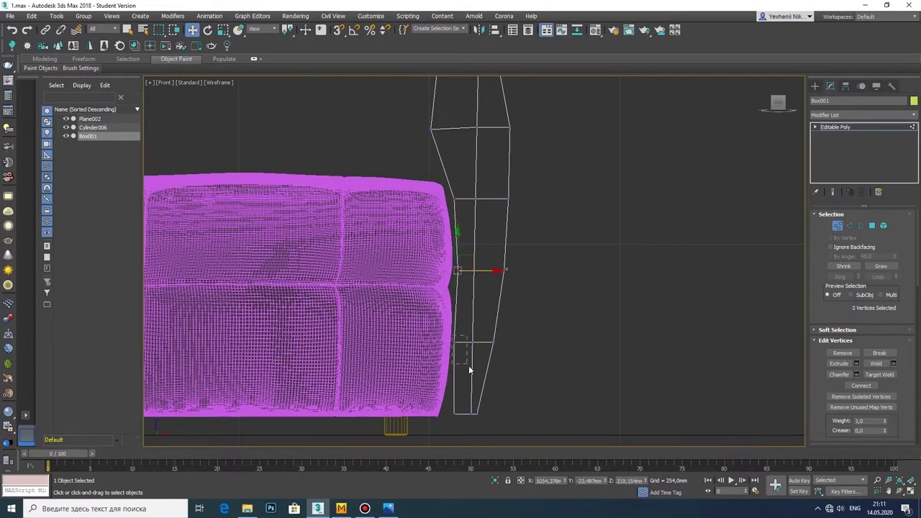
scroll(457, 412, "up", 2)
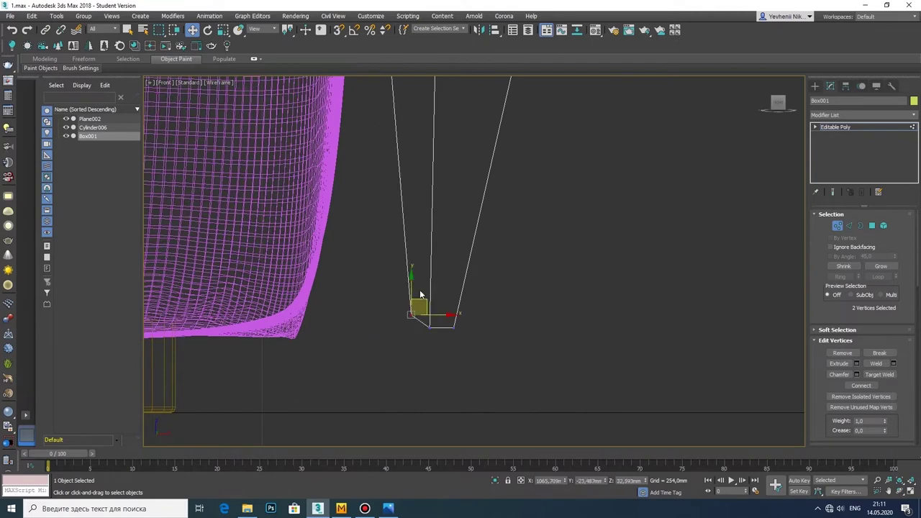
scroll(399, 257, "down", 3)
Step: Shift the box slightly left and pull its right-edge vertices in, flush with the mattress end
left_click(814, 85)
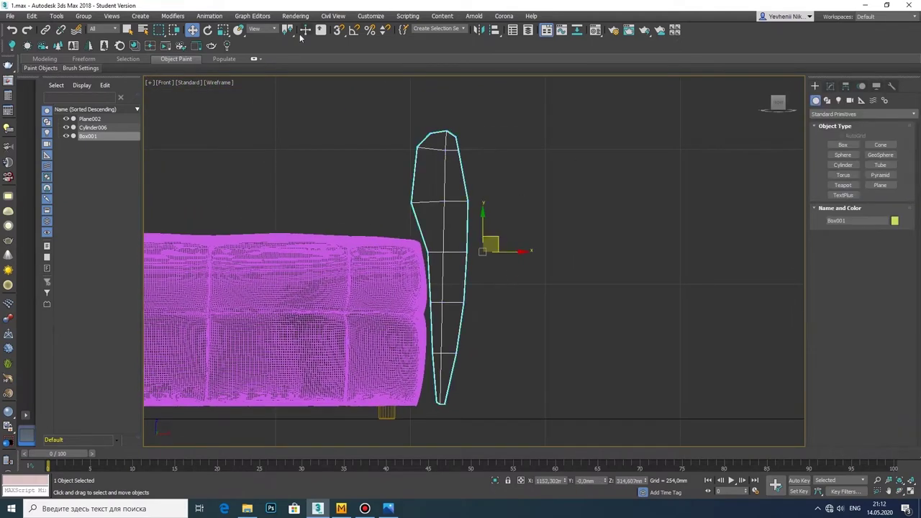
left_click_drag(457, 265, 456, 251)
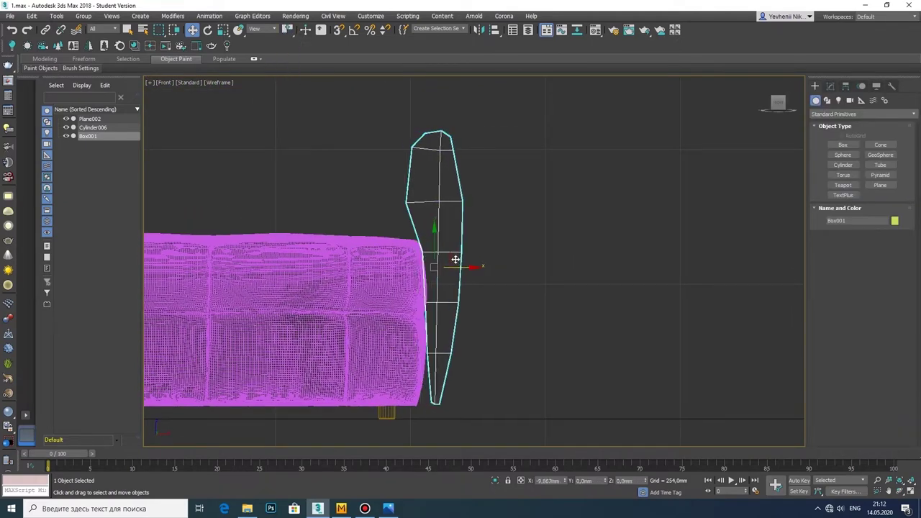
key("1")
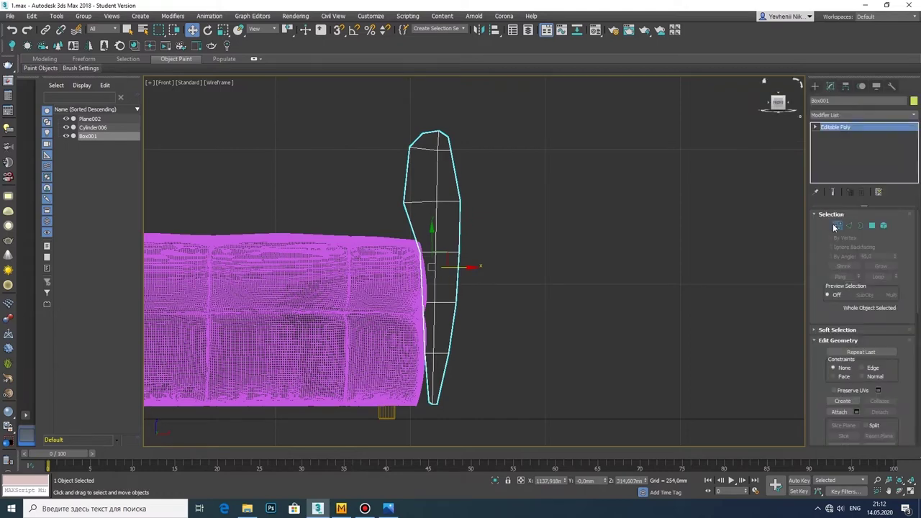
scroll(378, 261, "up", 3)
left_click_drag(464, 262, 457, 267)
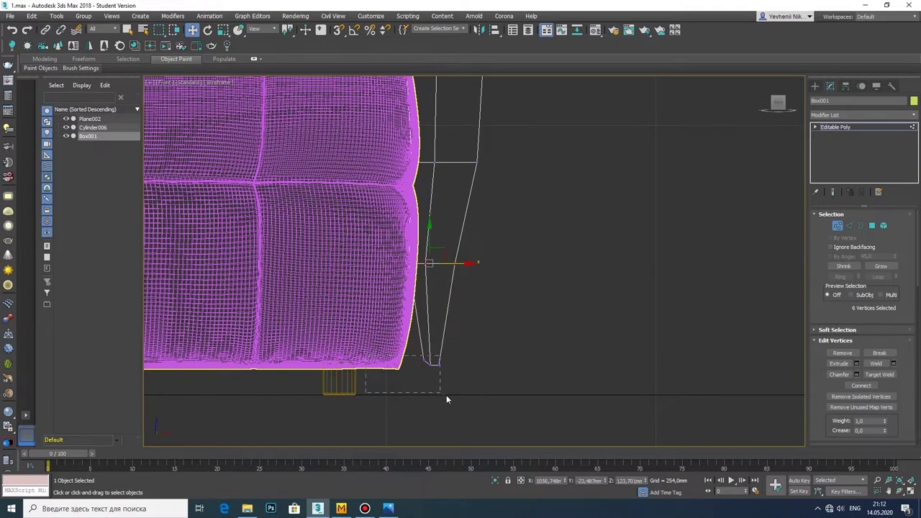
scroll(396, 231, "down", 3)
scroll(441, 315, "up", 3)
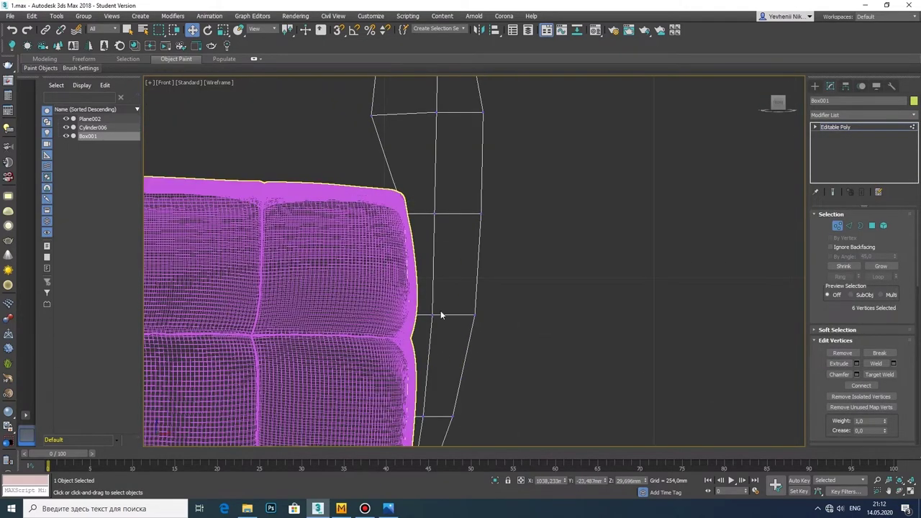
scroll(432, 216, "down", 3)
scroll(405, 181, "up", 2)
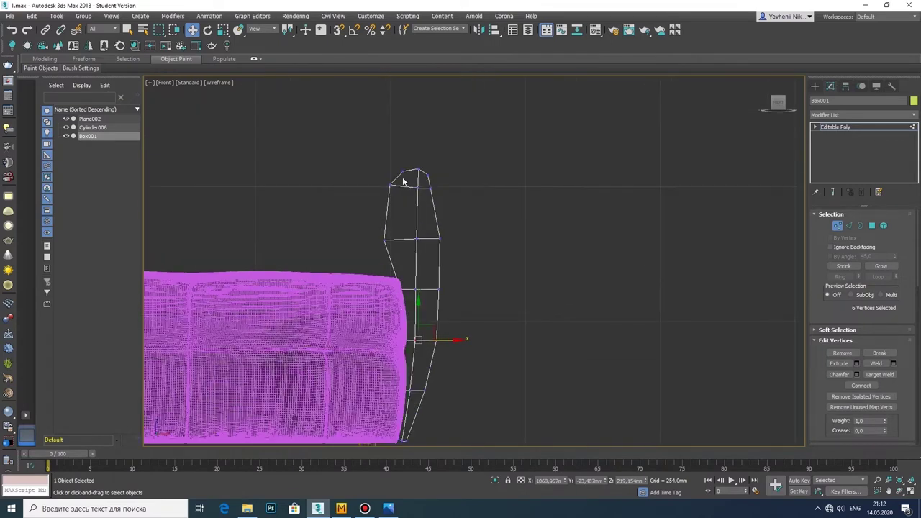
scroll(447, 191, "up", 2)
scroll(441, 150, "up", 3)
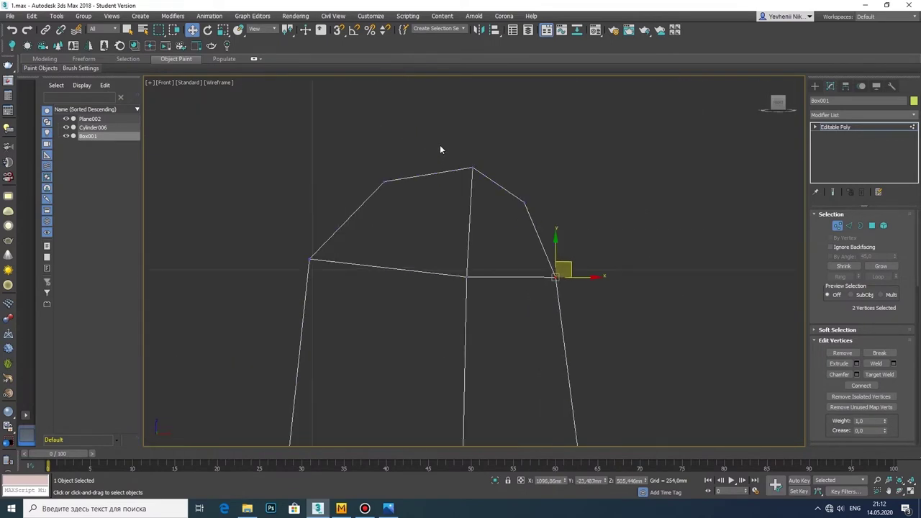
scroll(468, 161, "down", 3)
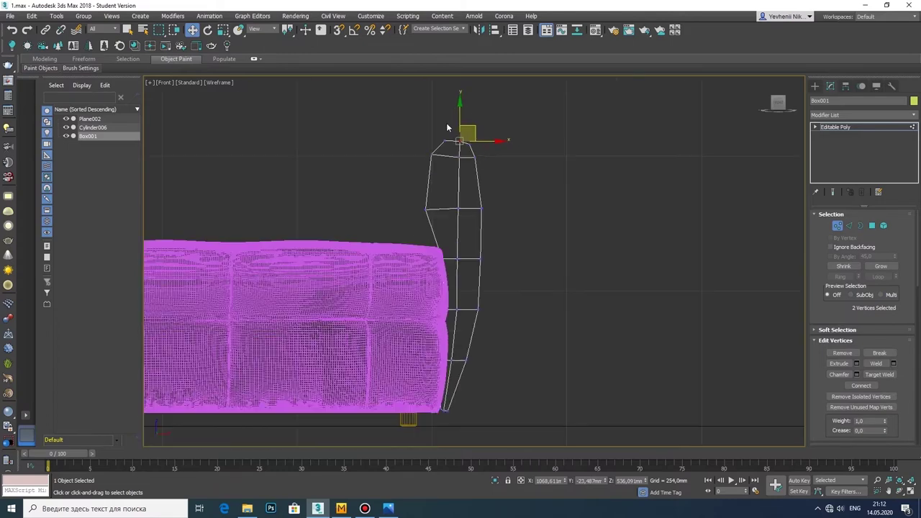
scroll(468, 160, "down", 2)
Step: Orbit around the armrest and mattress to check the fit, then restore the flat top view
key("alt+w")
middle_click(746, 330)
scroll(405, 172, "up", 2)
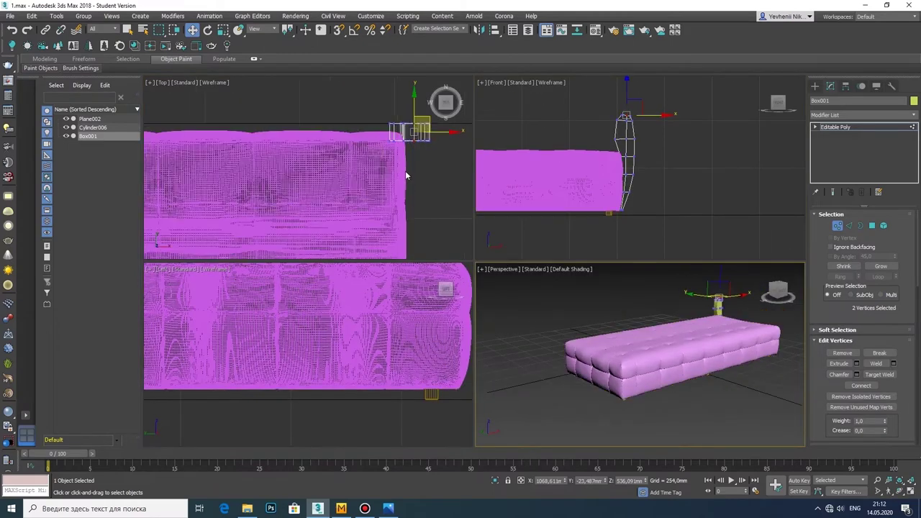
key("alt+w")
scroll(413, 189, "down", 2)
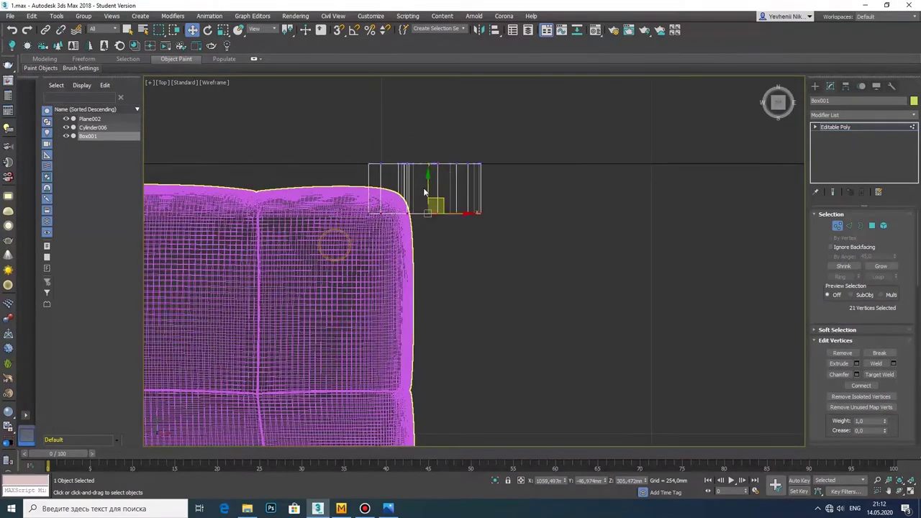
mouse_move(439, 444)
middle_mouse_down("alt")
mouse_move(448, 276)
mouse_move(396, 353)
mouse_move(396, 314)
mouse_move(437, 386)
mouse_move(450, 196)
middle_mouse_up("alt")
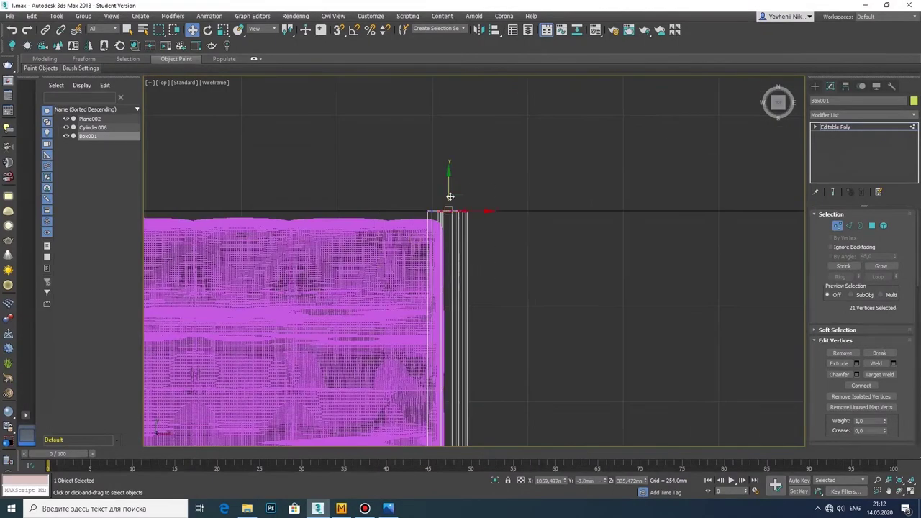
key("shift+z")
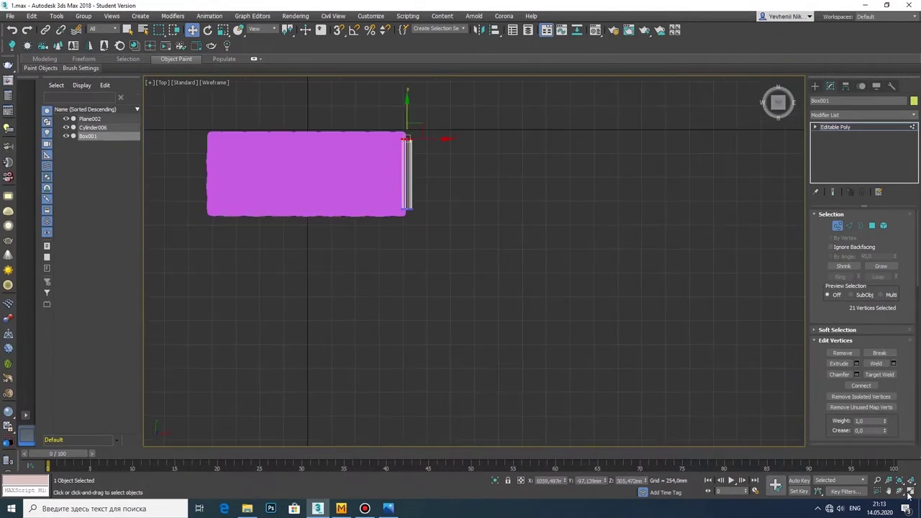
left_click(909, 493)
Step: Set the Perspective viewport to Edged Faces and maximize it on the armrest's inner side
left_click(572, 271)
left_click(589, 366)
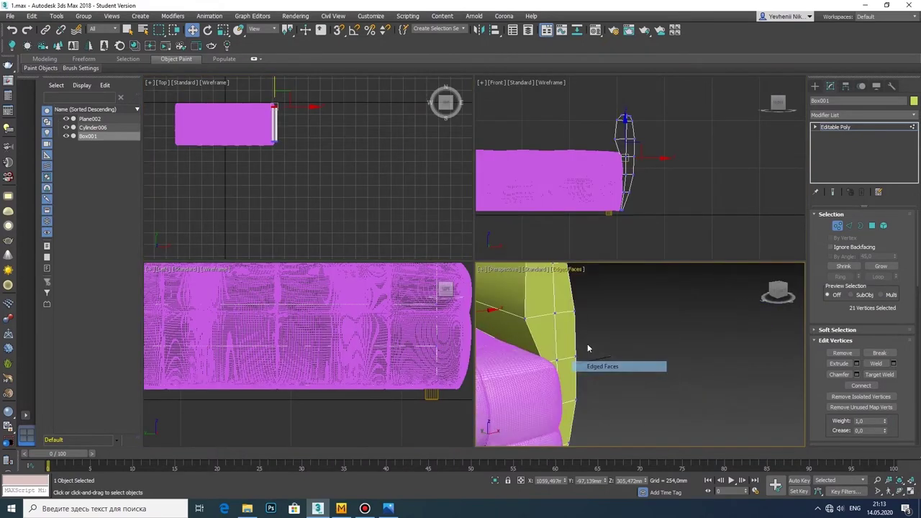
left_click(911, 494)
middle_click_drag(535, 267, 872, 233, "alt")
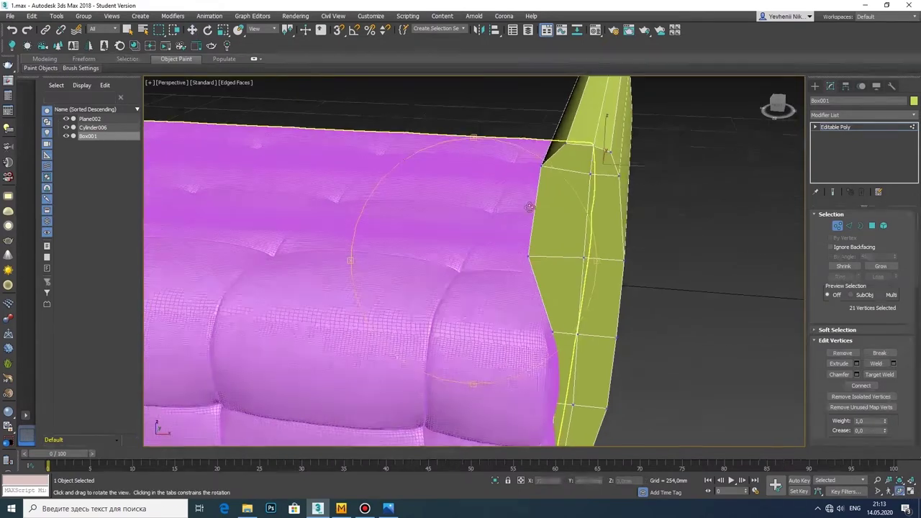
Step: Select the armrest's lower inner polygons and extrude them once
left_click(871, 226)
key("w")
left_click(608, 163)
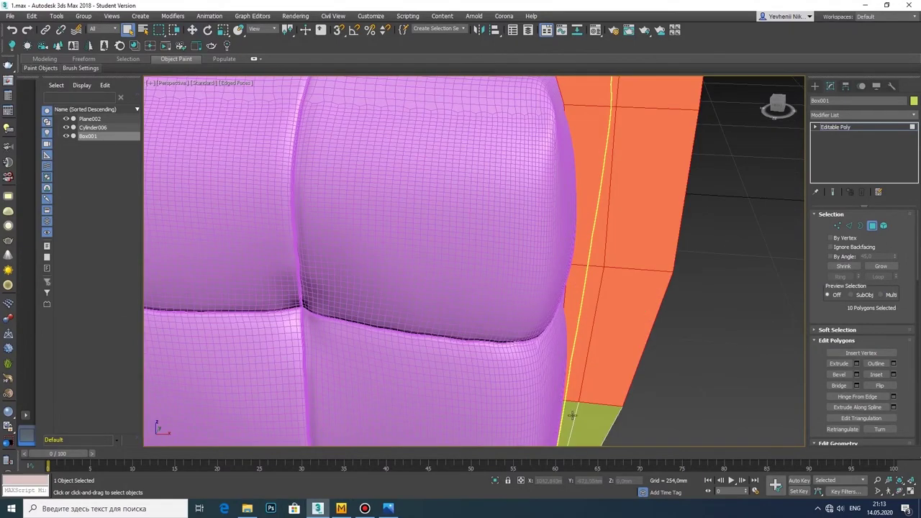
middle_click_drag(565, 425, 597, 317, "alt")
left_click(857, 363)
left_click_drag(481, 280, 485, 324)
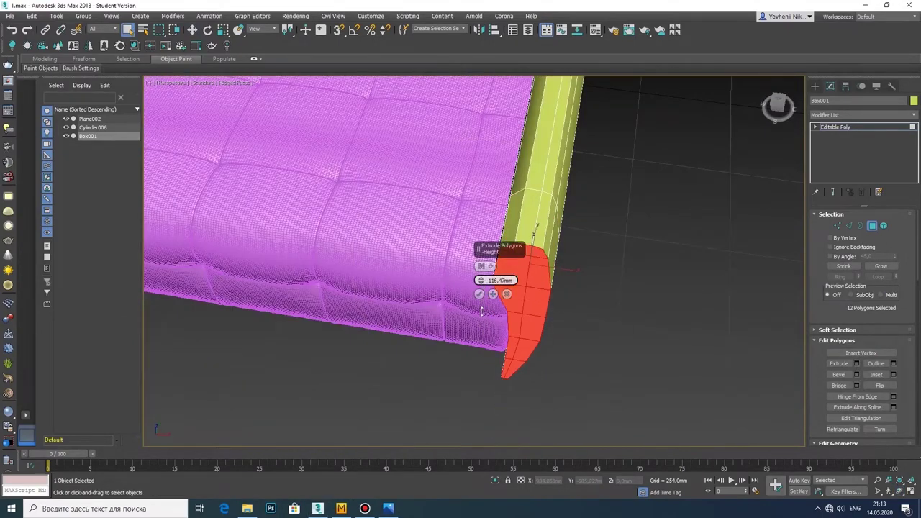
left_click(480, 295)
Step: Extrude the faces a second time and scale them to taper toward the mattress corner
key("alt+w")
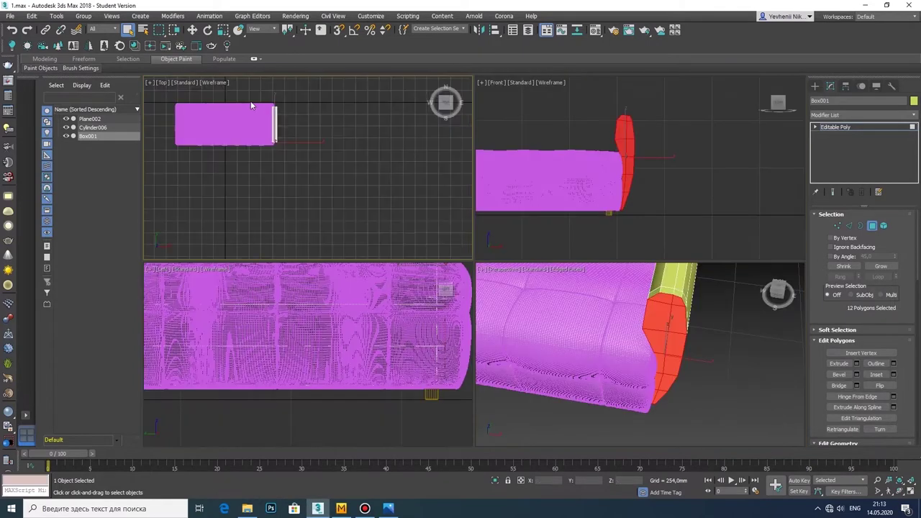
scroll(308, 224, "up", 4)
key("w")
scroll(331, 191, "up", 2)
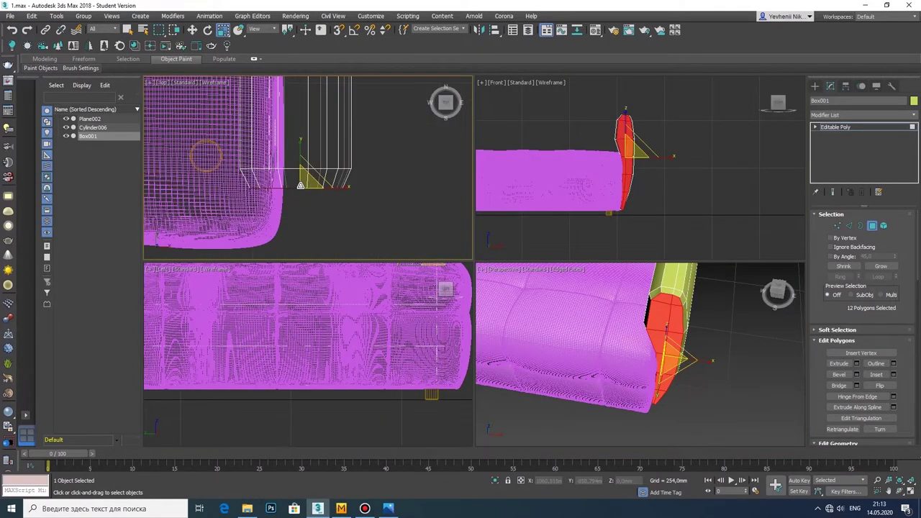
scroll(342, 195, "up", 2)
left_click(856, 363)
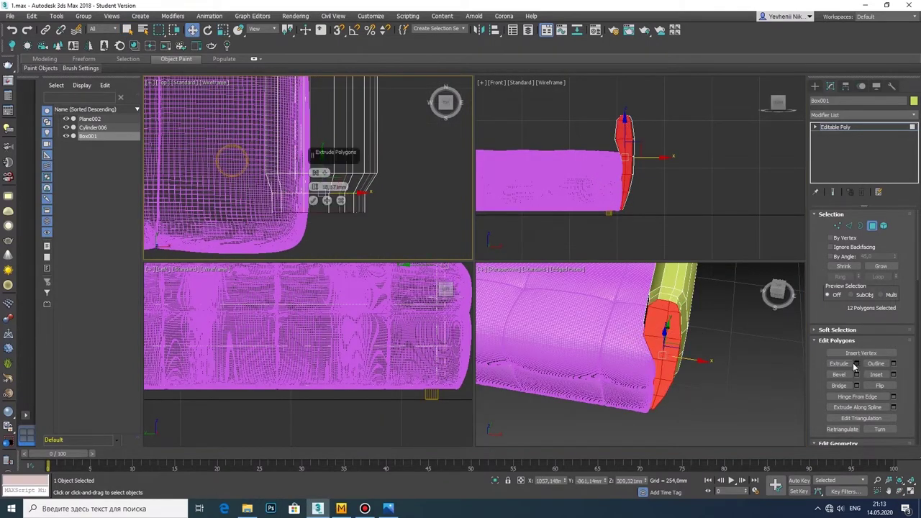
left_click(313, 200)
key("r")
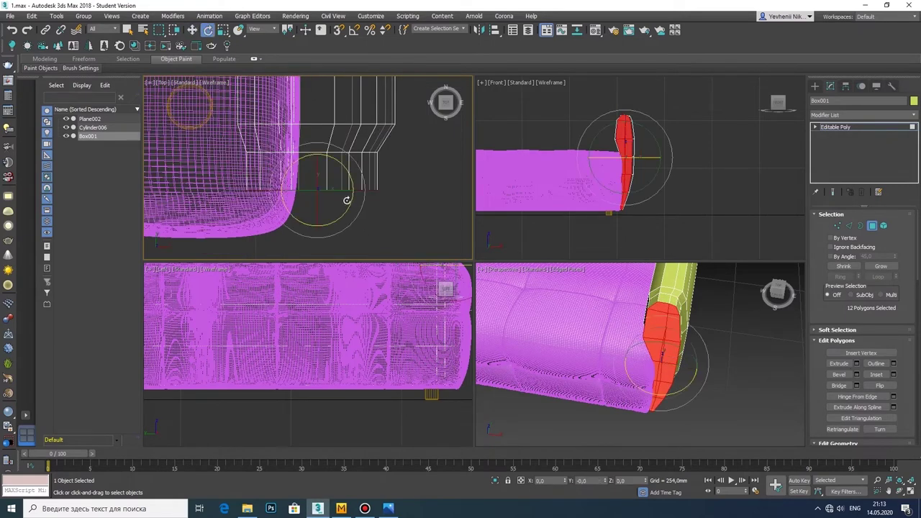
left_click_drag(338, 198, 338, 191)
key("w")
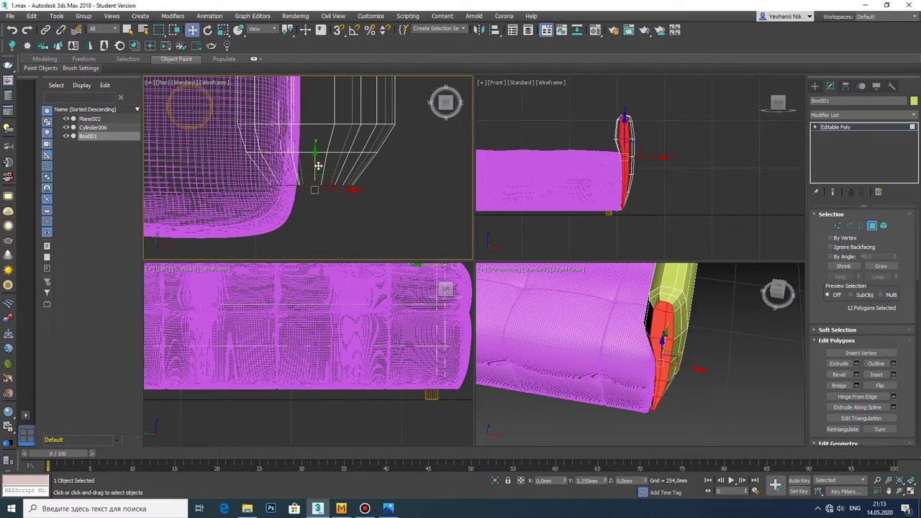
Step: In the Top view, move the lip's vertex rows to curve it around the mattress corner
scroll(348, 189, "down", 1)
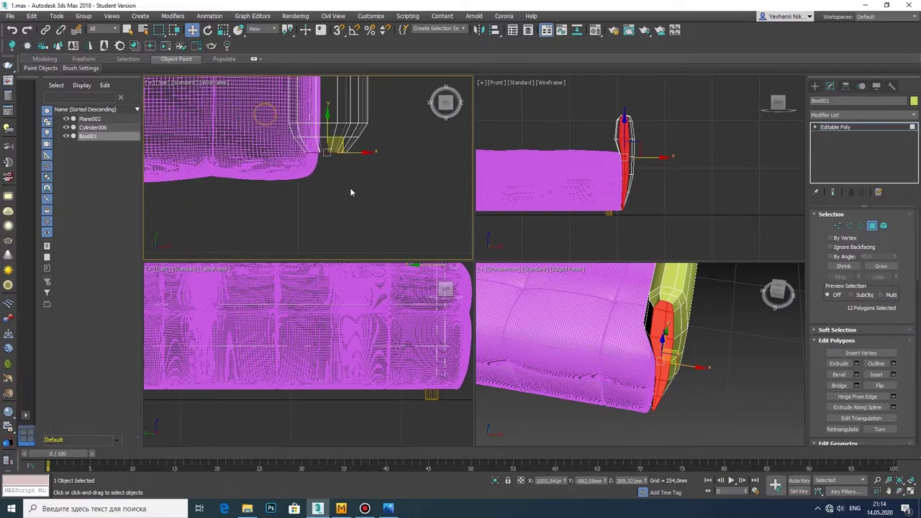
scroll(349, 189, "down", 1)
scroll(349, 189, "down", 1)
key("alt+w")
middle_click_drag(645, 308, 566, 320)
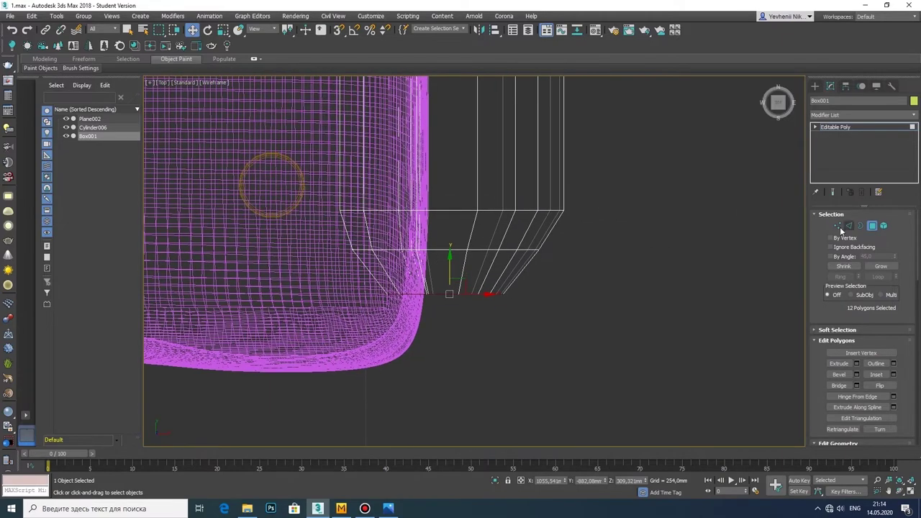
key("1")
left_click_drag(448, 268, 448, 246)
scroll(447, 246, "down", 2)
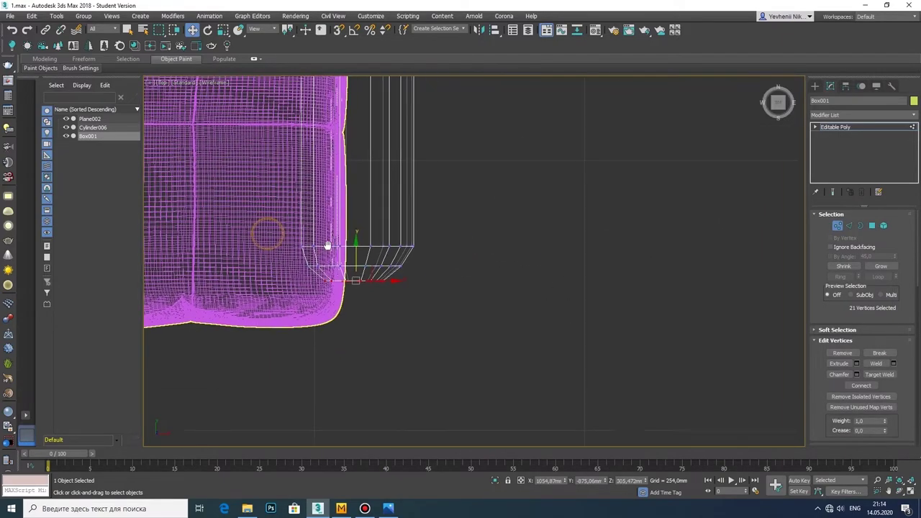
left_click_drag(350, 261, 436, 308)
left_click_drag(362, 256, 367, 274)
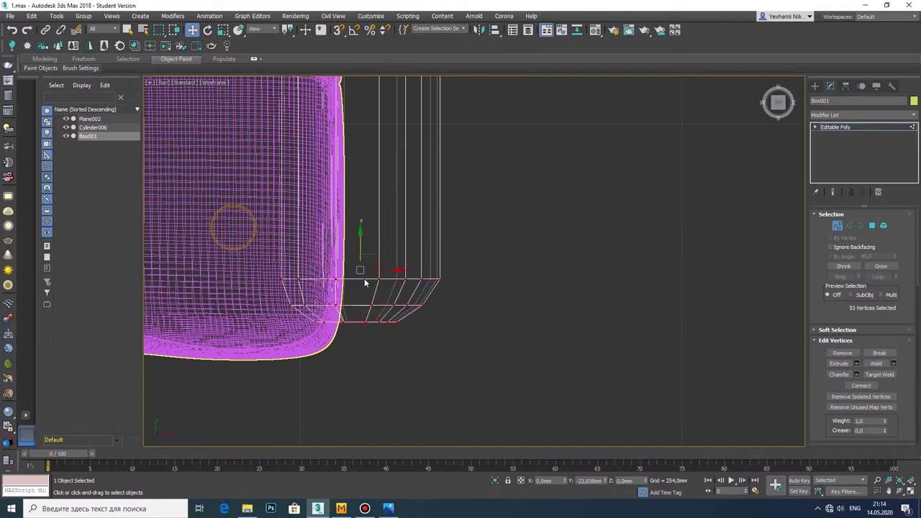
Step: Orbit the Perspective view to inspect the new curved lip
scroll(393, 288, "down", 2)
left_click(910, 493)
left_click(909, 494)
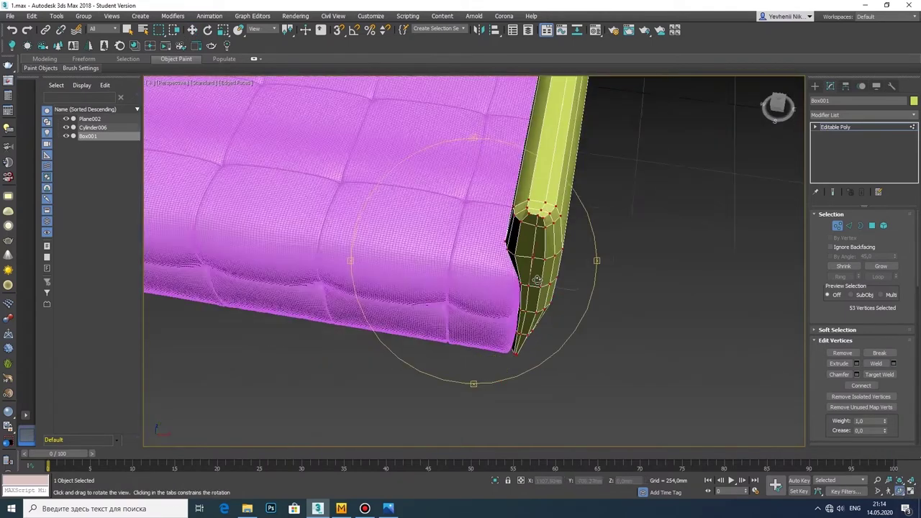
mouse_move(461, 288)
middle_mouse_down("alt")
mouse_move(334, 315)
mouse_move(471, 272)
middle_mouse_up("alt")
key("alt+w")
key("4")
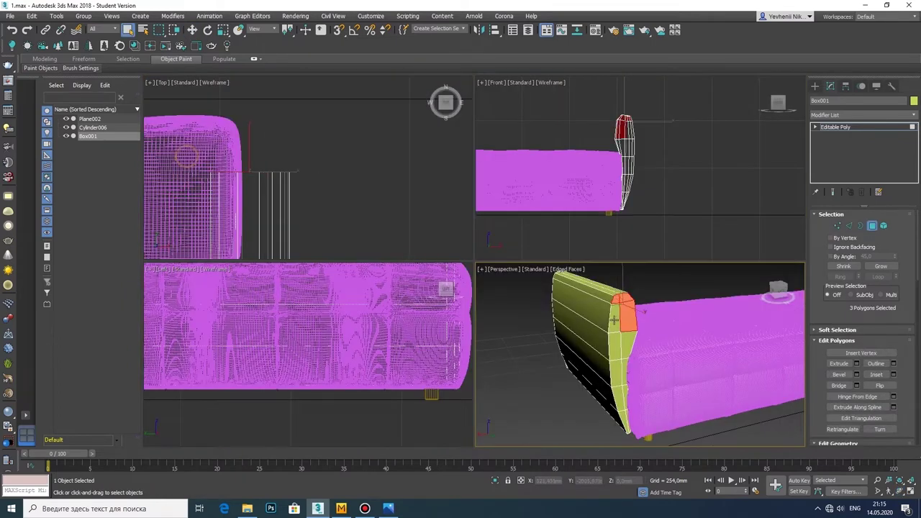
Step: Extrude the armrest's far-end faces and taper them inward toward the mattress in Top view
left_click(627, 414, "ctrl")
right_click(329, 206)
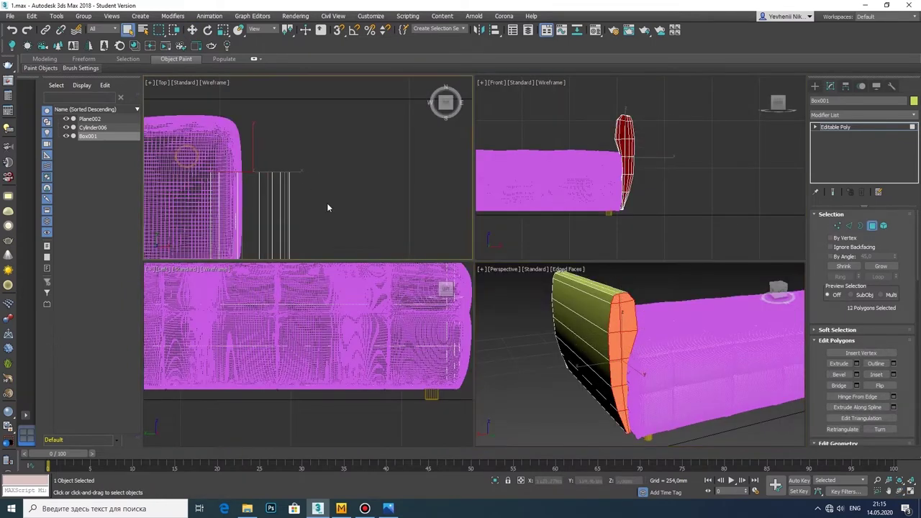
key("shift+e")
left_click(312, 201)
key("alt+w")
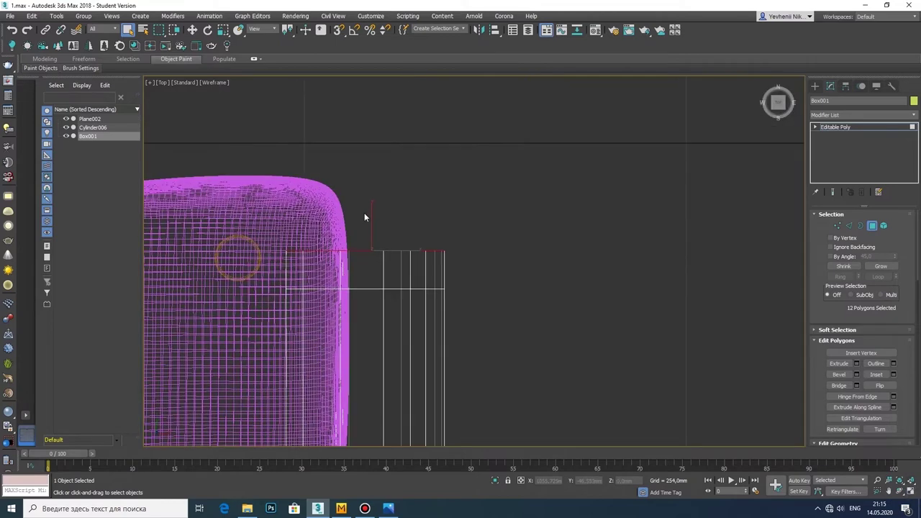
mouse_move(405, 252)
left_mouse_down()
mouse_move(385, 253)
mouse_move(363, 203)
left_mouse_up()
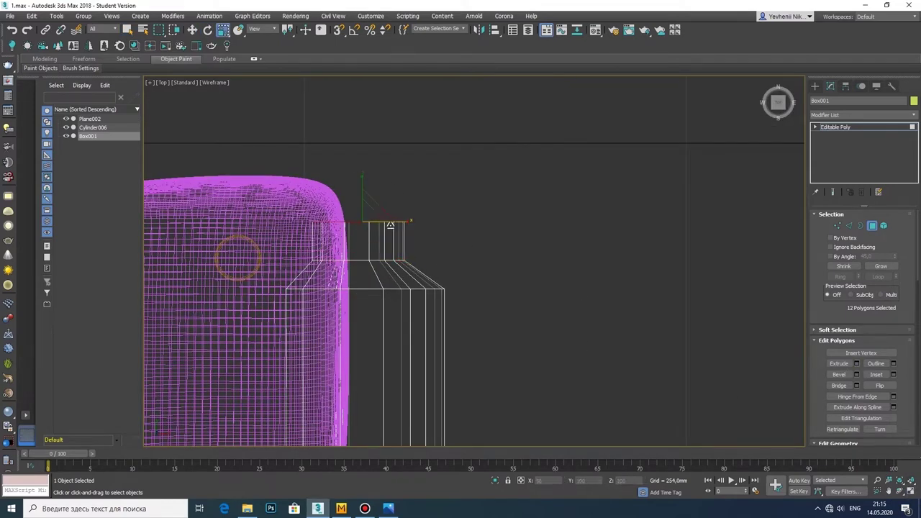
Step: Orbit to view the armrest from outside and select a strip of its faces
left_click(838, 227)
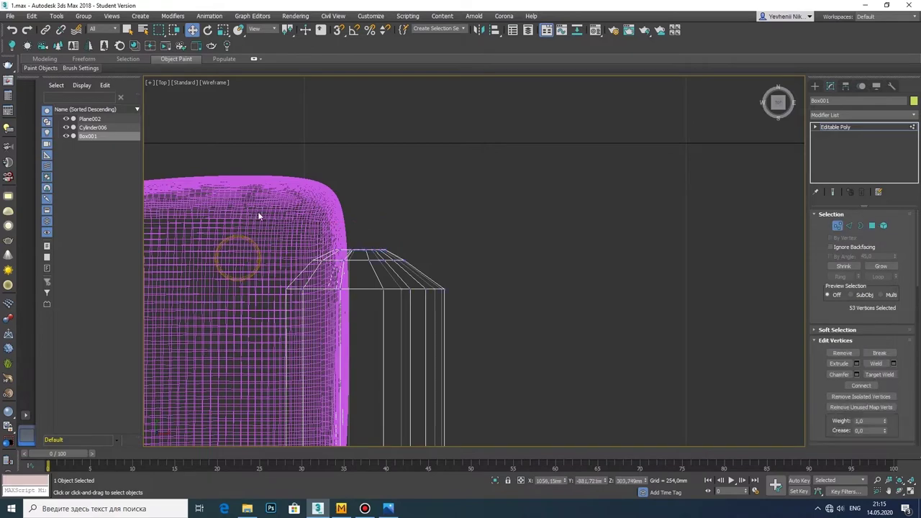
key("F3")
key("alt+w")
key("alt+w")
left_click_drag(526, 296, 405, 179)
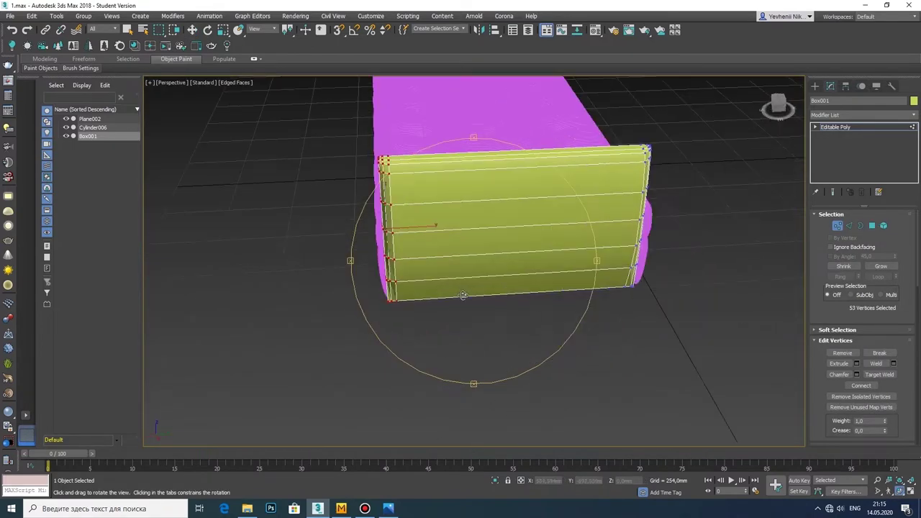
key("w")
key("4")
left_click(483, 200)
mouse_move(484, 200)
middle_mouse_down("alt")
mouse_move(480, 273)
mouse_move(418, 267)
middle_mouse_up("alt")
key("alt+w")
key("alt+w")
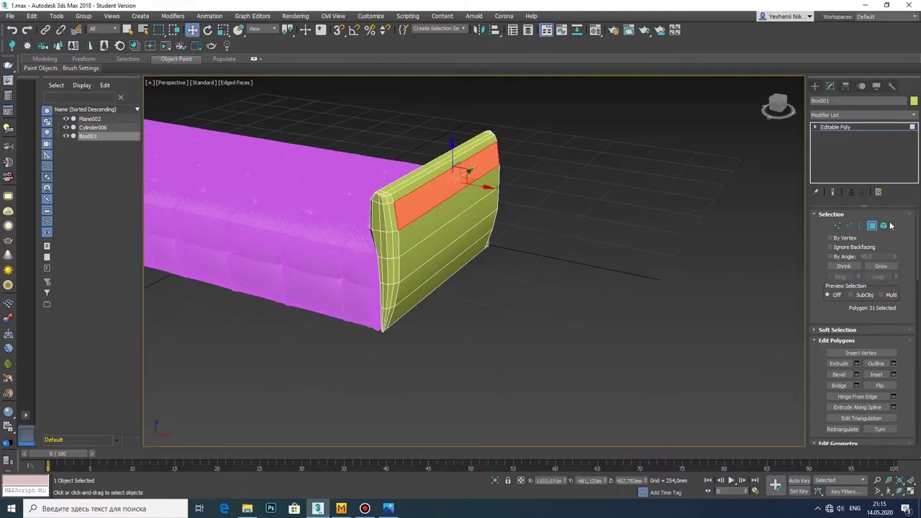
Step: Select the whole armrest element, apply smoothing, and orbit to inspect its end
key("5")
left_click(453, 216)
scroll(863, 324, "down", 5)
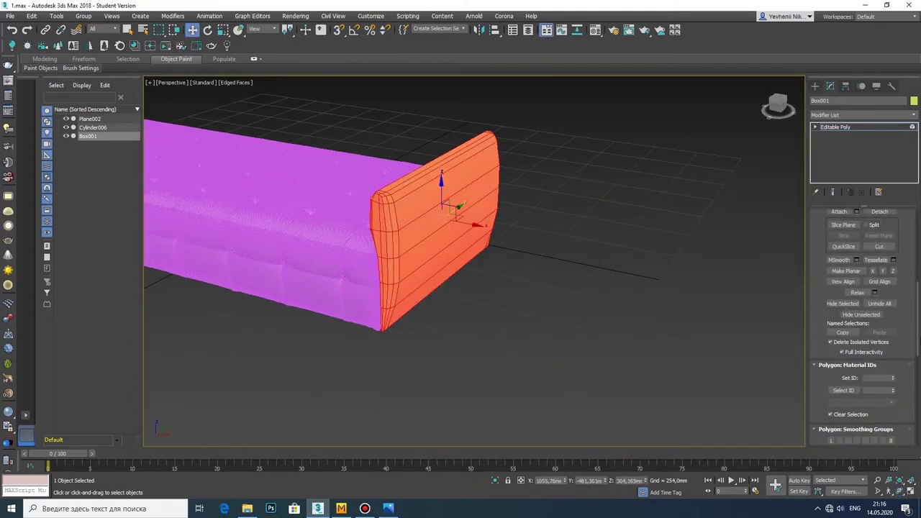
left_click(856, 260)
scroll(471, 304, "up", 2)
scroll(472, 304, "up", 2)
left_click(493, 295)
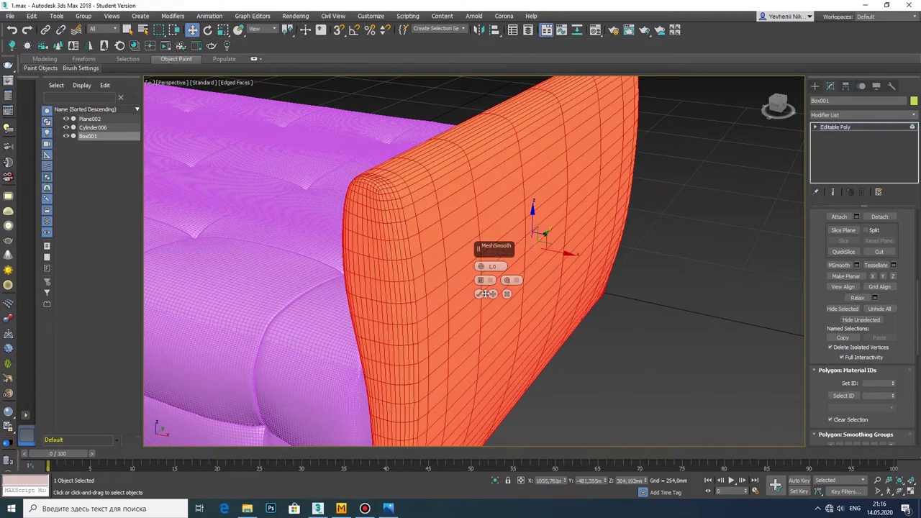
left_click(479, 294)
scroll(477, 288, "down", 5)
mouse_move(477, 288)
middle_mouse_down("alt")
mouse_move(754, 409)
mouse_move(391, 278)
middle_mouse_up("alt")
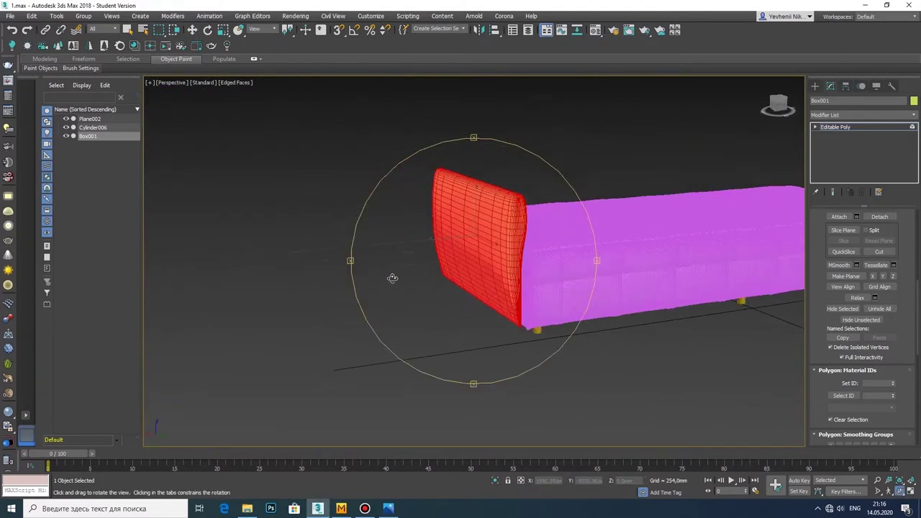
scroll(499, 228, "up", 3)
mouse_move(499, 228)
middle_mouse_down("alt")
mouse_move(513, 264)
mouse_move(664, 230)
mouse_move(545, 283)
middle_mouse_up("alt")
scroll(664, 230, "down", 3)
Step: Deselect the armrest and toggle the Edged Faces overlay off and back on
key("w")
left_click(323, 144)
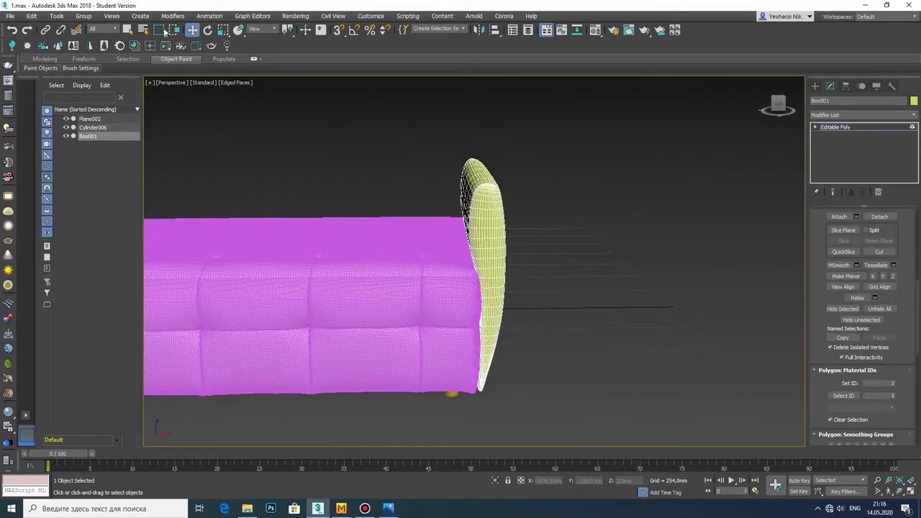
left_click(236, 82)
left_click(279, 180)
left_click(241, 82)
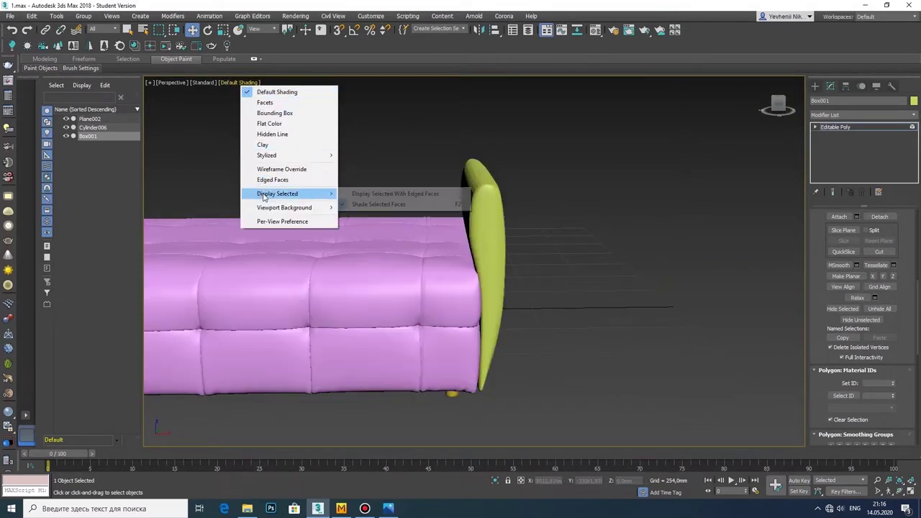
left_click(281, 179)
Step: Add a TurboSmooth modifier to the armrest, turn off Edged Faces, and view from above
left_click(914, 115)
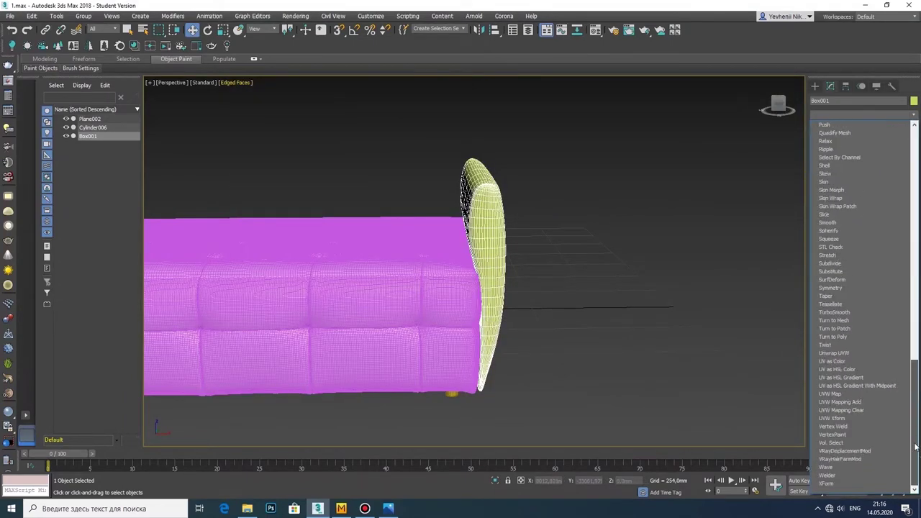
left_click(859, 314)
right_click(458, 220)
left_click(563, 324)
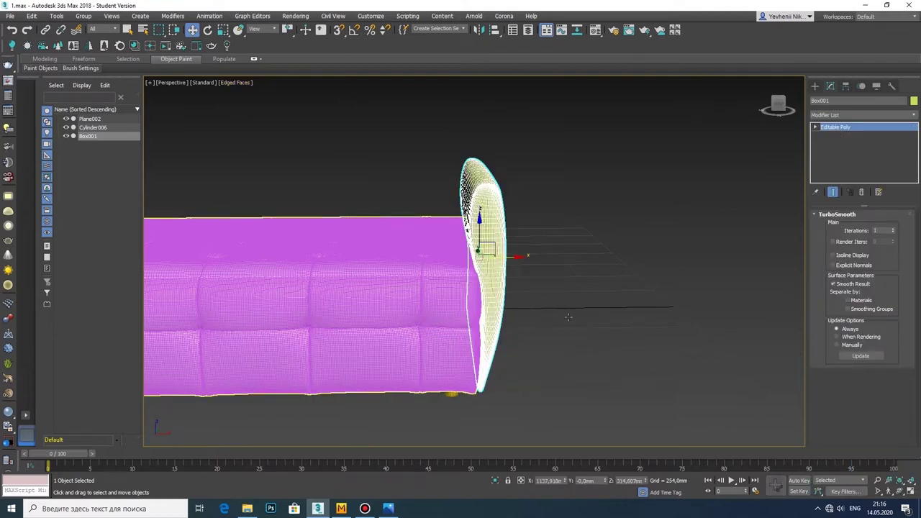
left_click(237, 82)
left_click(281, 180)
middle_click_drag(386, 181, 496, 302, "alt")
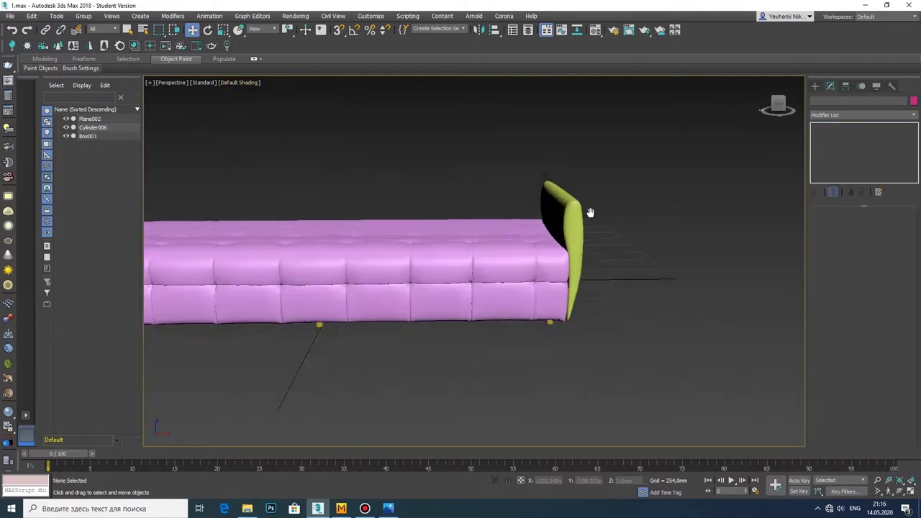
Step: Clone the side armrest by shift-dragging it right in the Front view
left_click(496, 302)
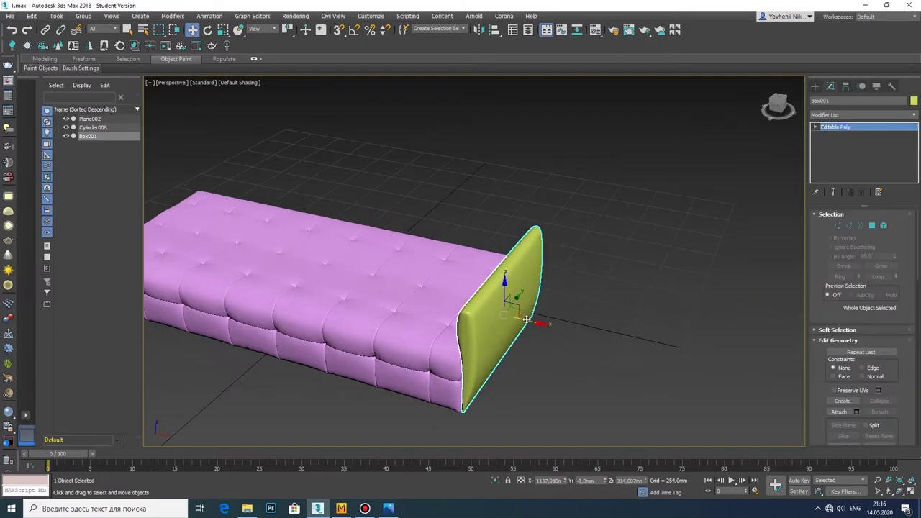
middle_click_drag(532, 317, 533, 268)
middle_click_drag(442, 338, 443, 288, "alt")
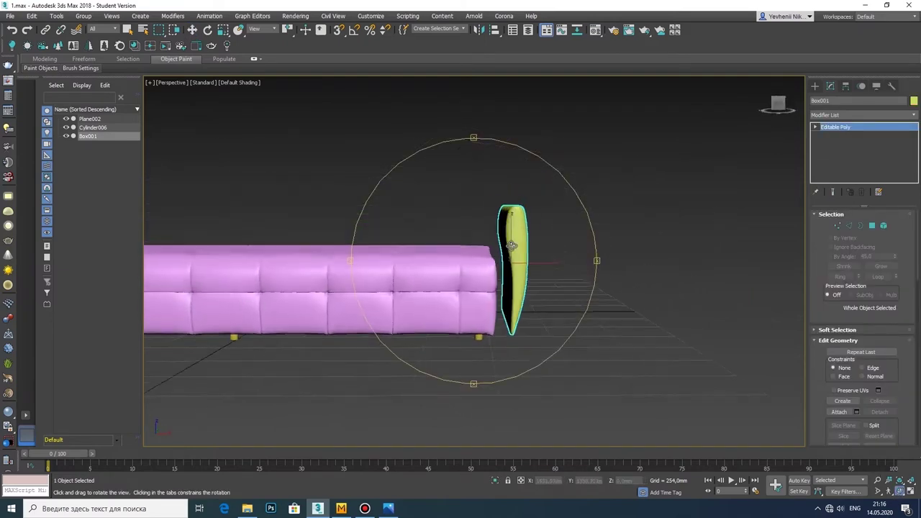
key("alt+w")
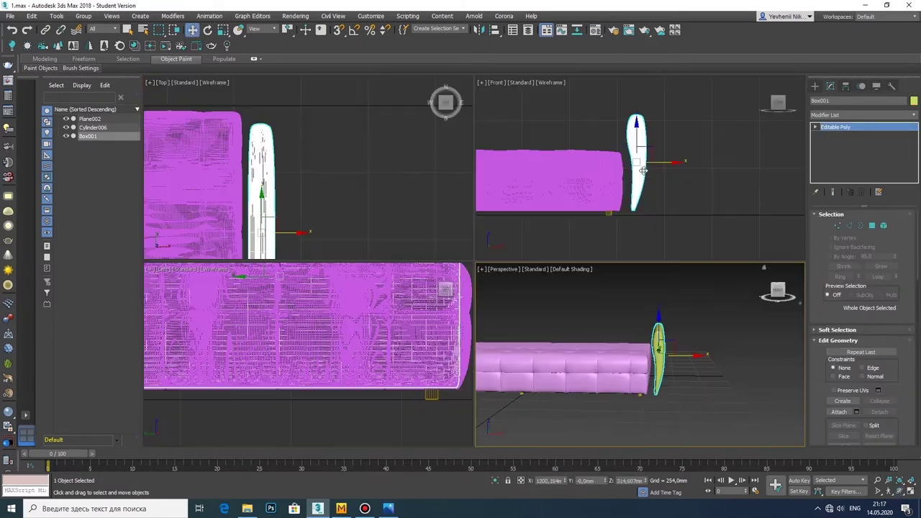
left_click_drag(655, 163, 739, 168)
left_click(461, 295)
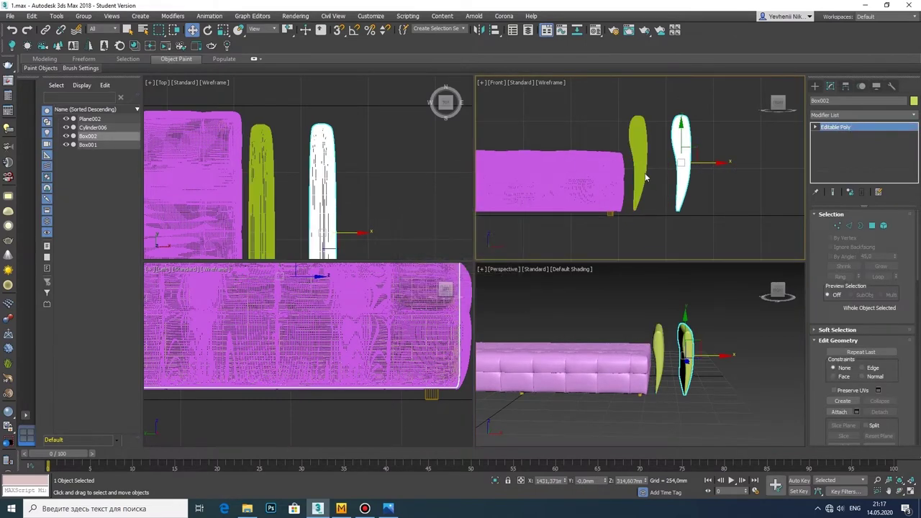
Step: Add an FFD 4x4x4 to the copy and pull its top control points up to stretch it
left_click(910, 491)
left_click(864, 115)
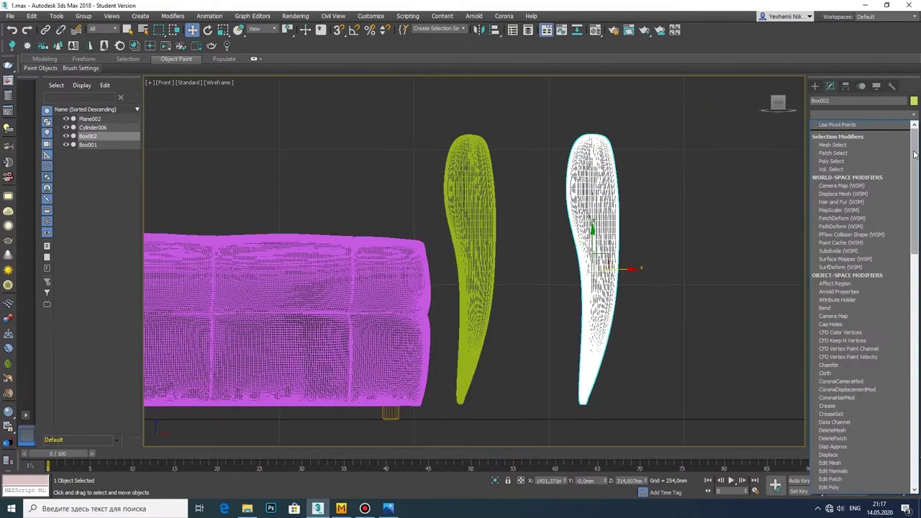
scroll(855, 360, "down", 3)
left_click(855, 360)
left_click(825, 128)
left_click(851, 135)
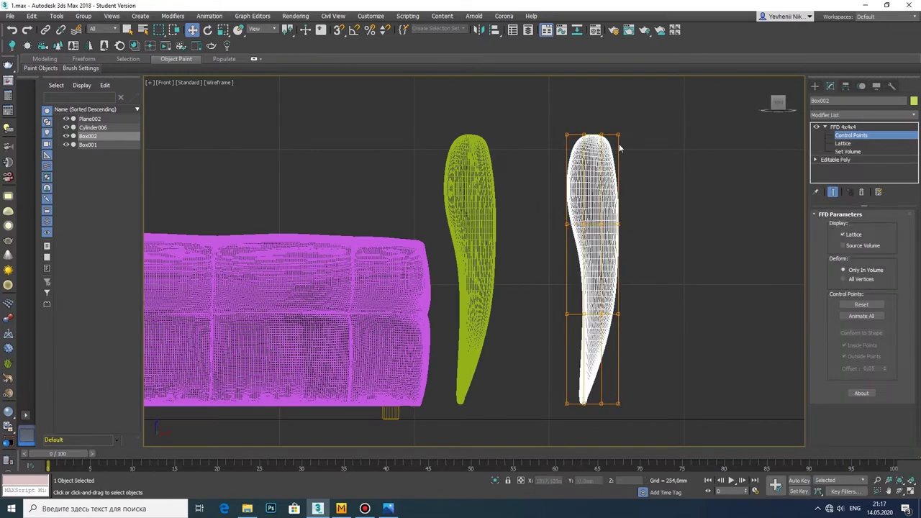
middle_click_drag(616, 144, 581, 215)
left_click_drag(559, 148, 563, 73)
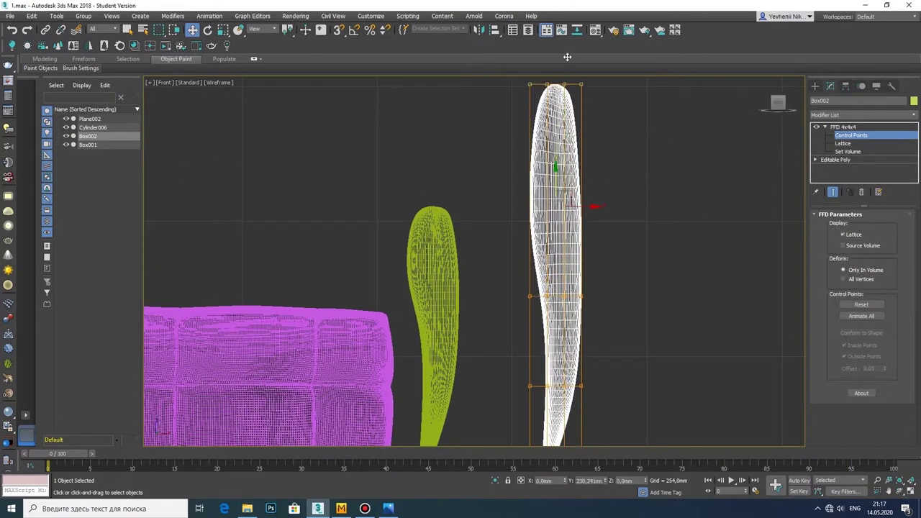
right_click(553, 123)
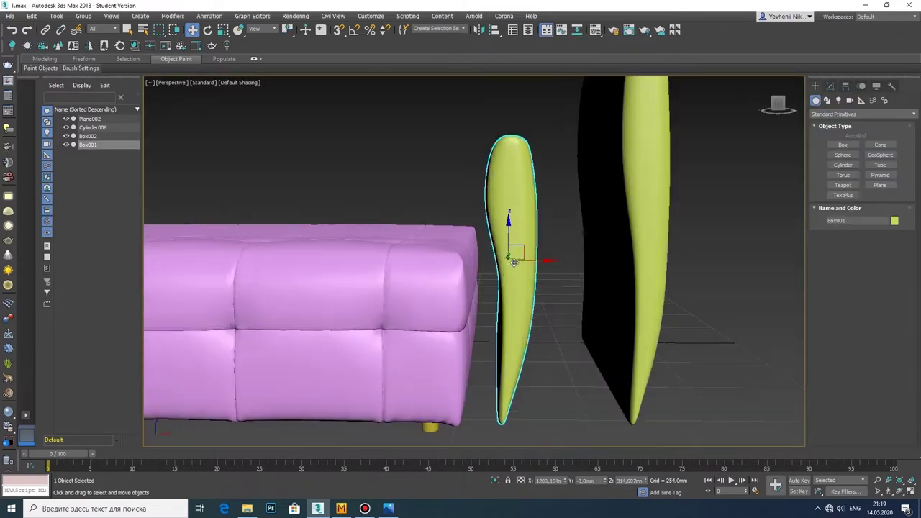
Step: Nudge the armrest (Box001) slightly left along X against the mattress in the Front view
left_click(910, 490)
scroll(640, 153, "up", 3)
scroll(640, 152, "up", 1)
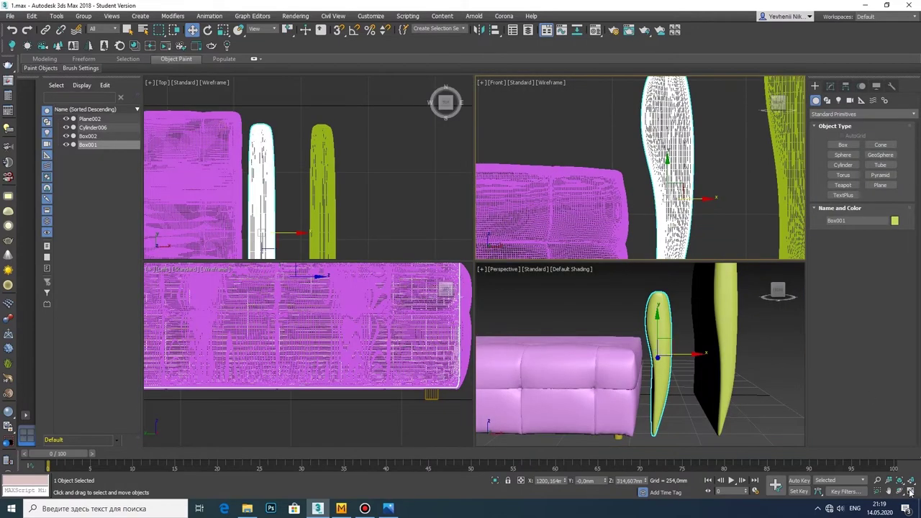
left_click(911, 490)
middle_click_drag(569, 325, 533, 323)
scroll(535, 249, "down", 3)
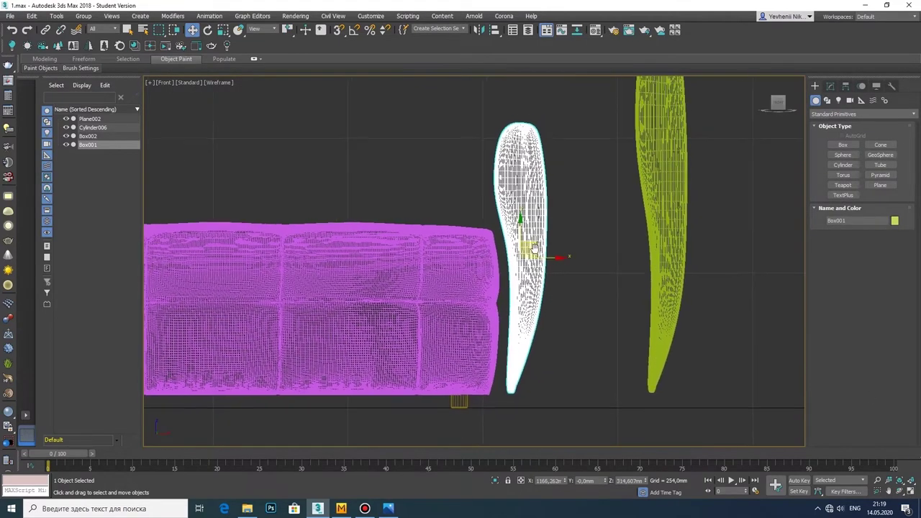
scroll(535, 248, "down", 1)
left_click_drag(536, 257, 536, 256)
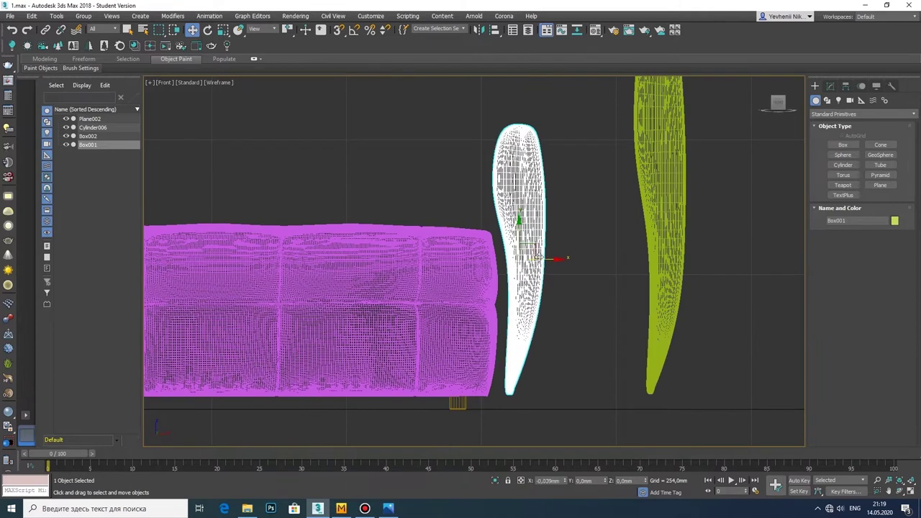
Step: Rotate the stretched copy (Box002) 90° in the Top view so it runs lengthwise
left_click(913, 492)
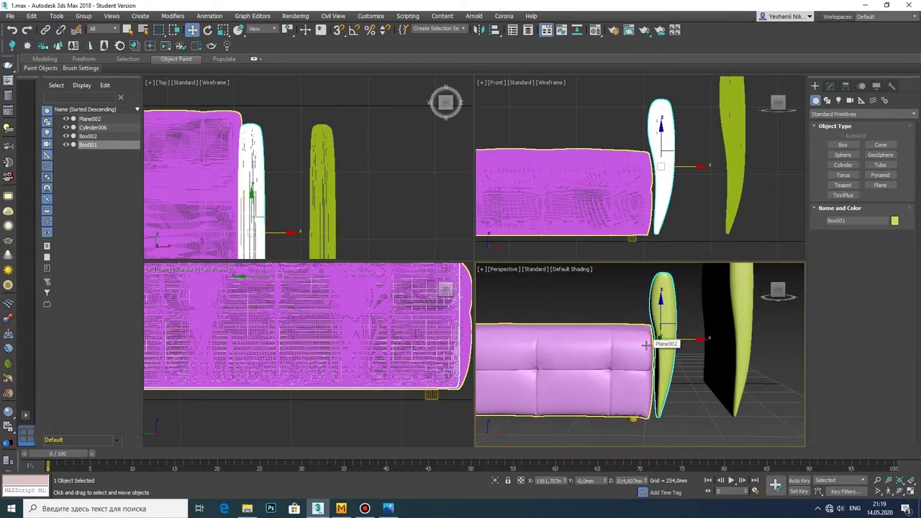
scroll(365, 180, "down", 2)
scroll(358, 169, "down", 1)
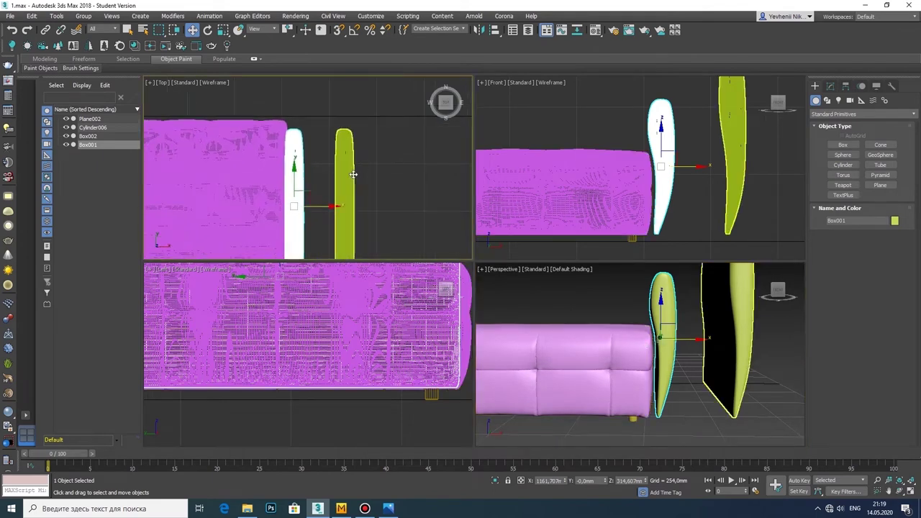
left_click(353, 174)
key("alt+w")
key("e")
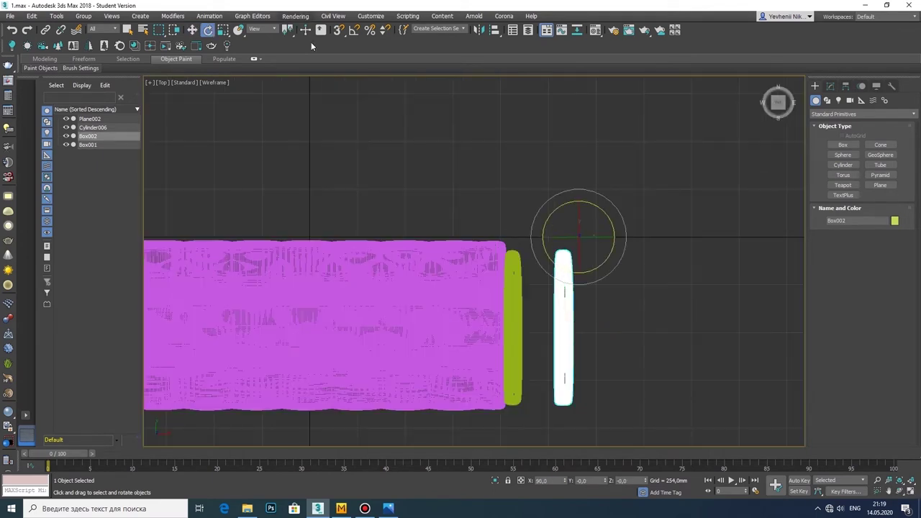
left_click_drag(551, 258, 634, 298)
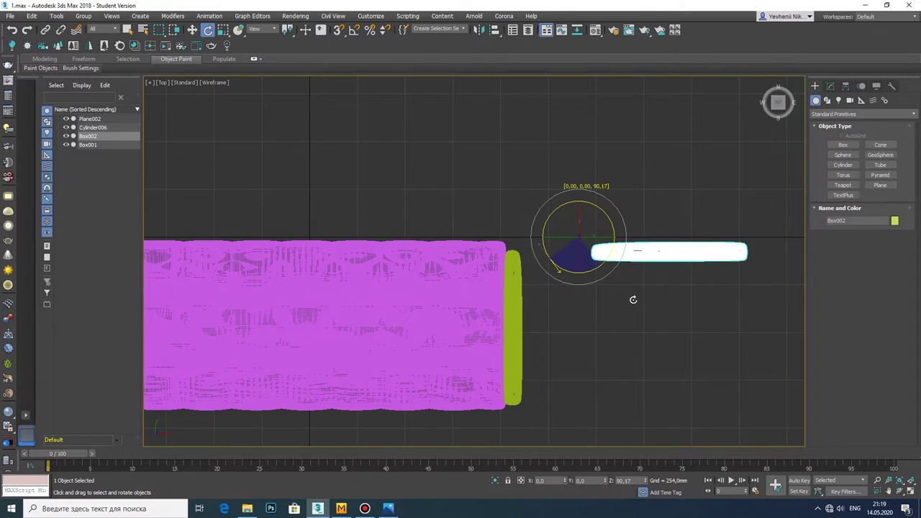
Step: Move Box002 behind the mattress and refine its position in the Left view
key("w")
mouse_move(669, 252)
left_mouse_down()
mouse_move(482, 214)
mouse_move(561, 220)
mouse_move(452, 213)
mouse_move(467, 220)
left_mouse_up()
key("alt+w")
left_click_drag(287, 321, 324, 323)
middle_click_drag(323, 323, 339, 344)
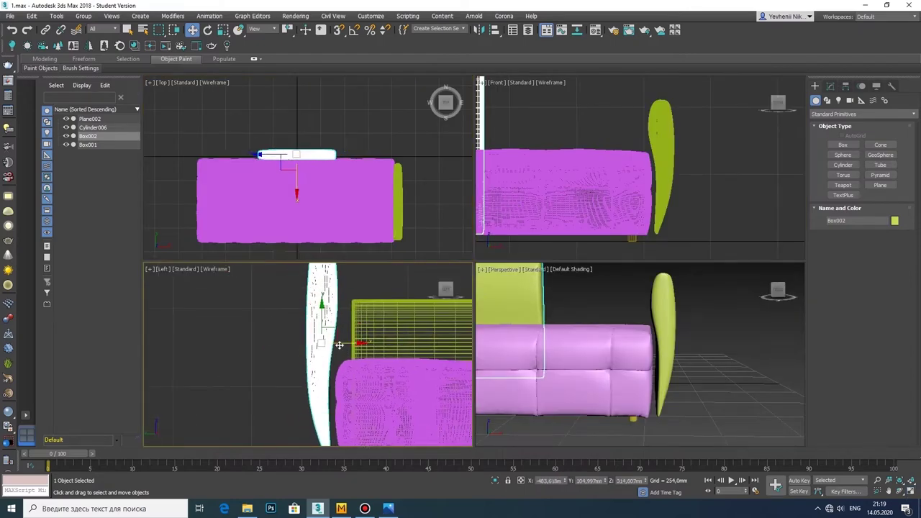
Step: Orbit the Perspective view to check the new backrest behind the mattress
left_click(911, 493)
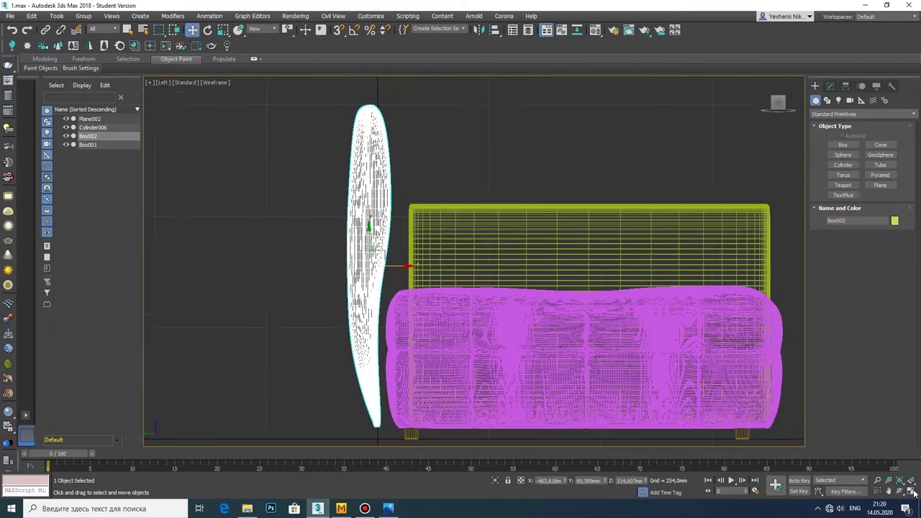
left_click(911, 492)
key("alt+w")
left_click_drag(503, 216, 449, 291)
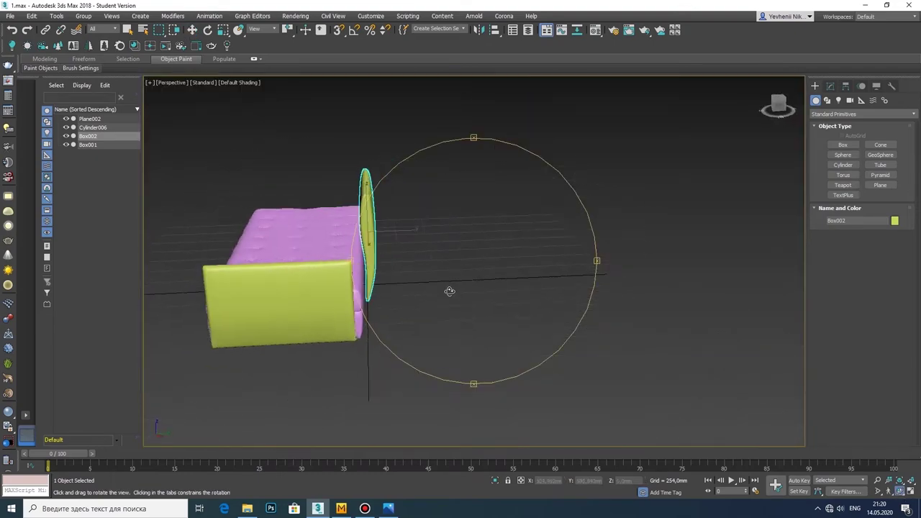
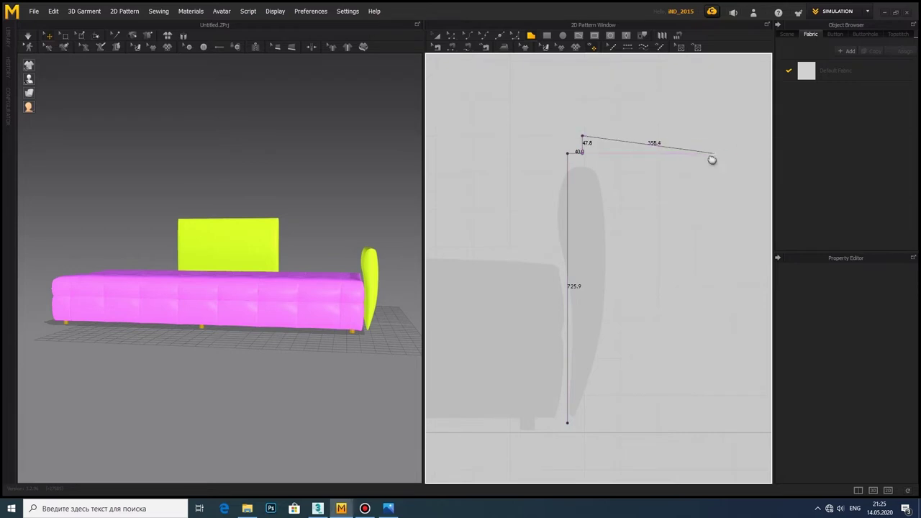
Step: Finish tracing the rectangle, then rotate the new panel to face the armrest squarely
middle_click_drag(712, 160, 606, 177)
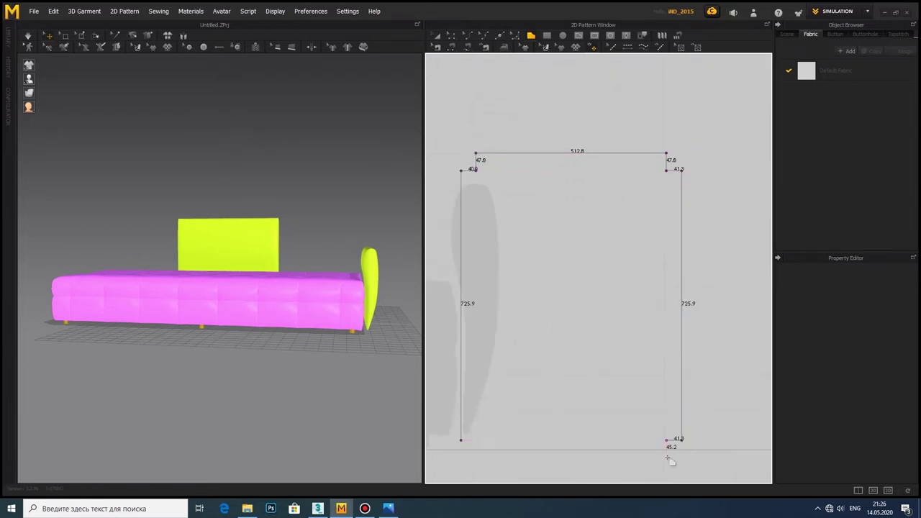
left_click(374, 286)
scroll(260, 306, "up", 3)
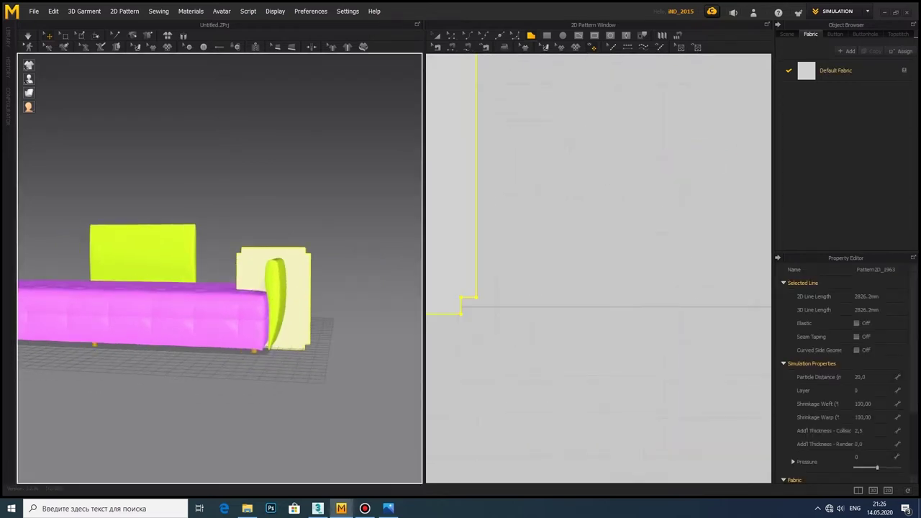
right_click_drag(258, 309, 213, 371)
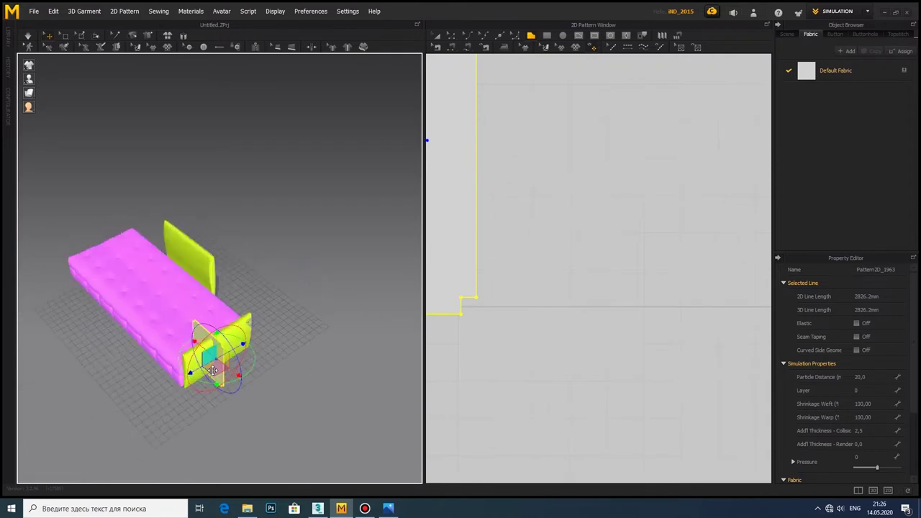
left_click_drag(229, 381, 248, 373)
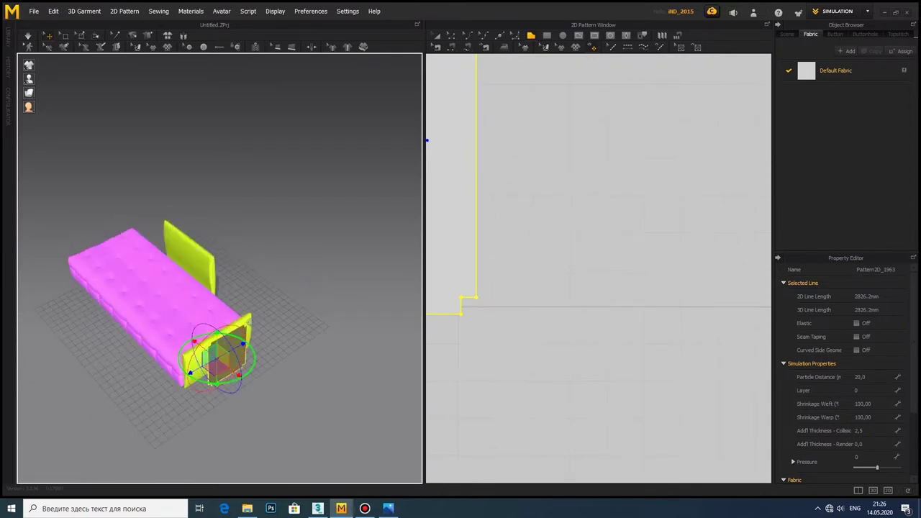
right_click_drag(249, 373, 216, 216)
scroll(547, 63, "down", 5)
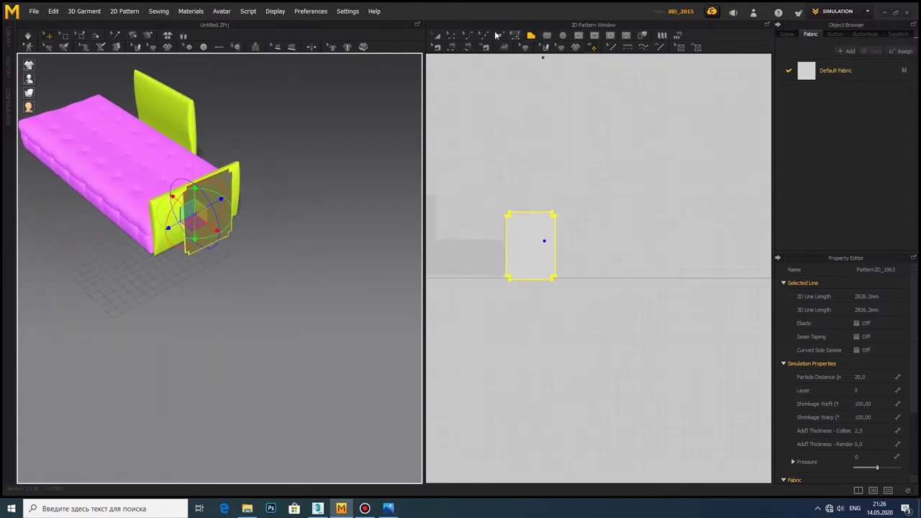
Step: Drag the panel's right edge outward until the edge measures 901.6 mm
left_click(451, 35)
left_click(556, 263)
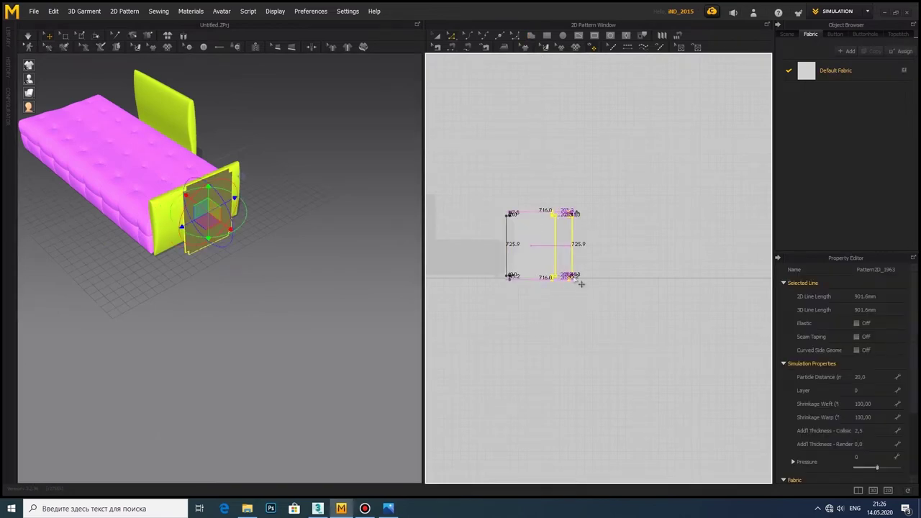
scroll(580, 280, "up", 5)
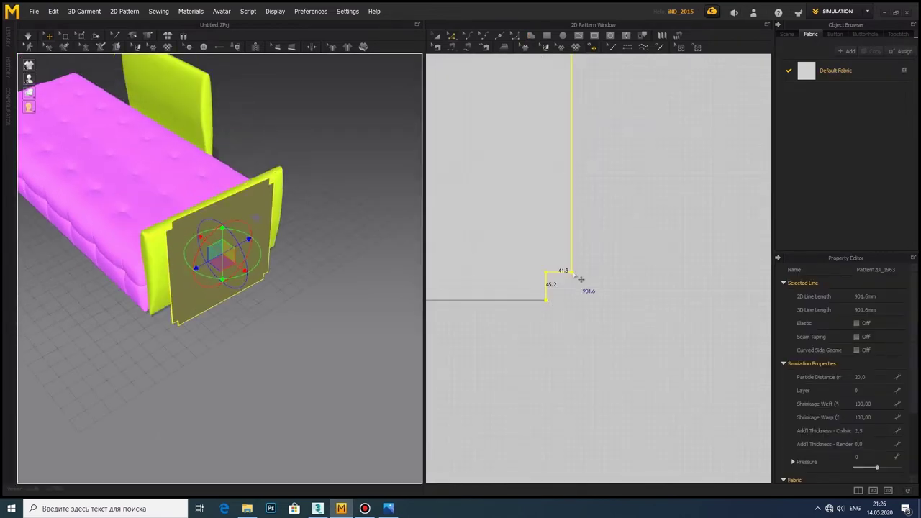
left_click_drag(580, 280, 693, 279)
right_click_drag(231, 250, 203, 240)
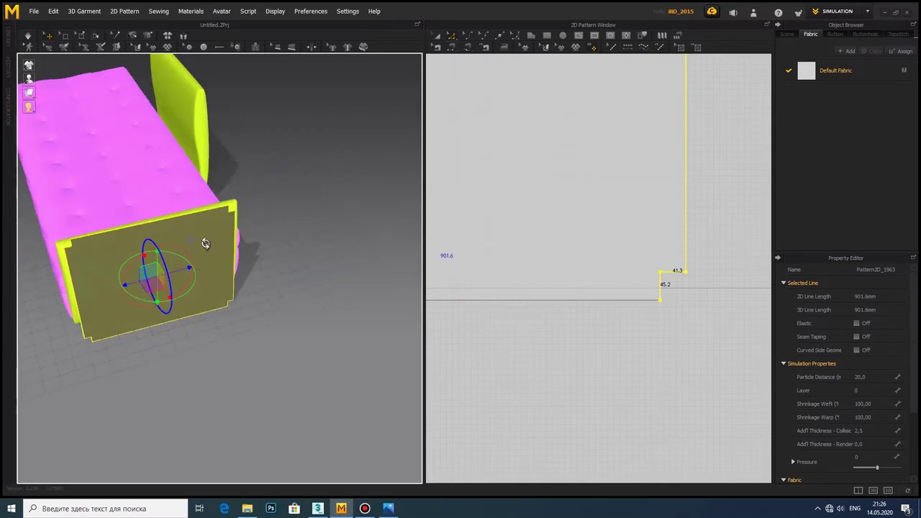
left_click_drag(709, 287, 764, 279)
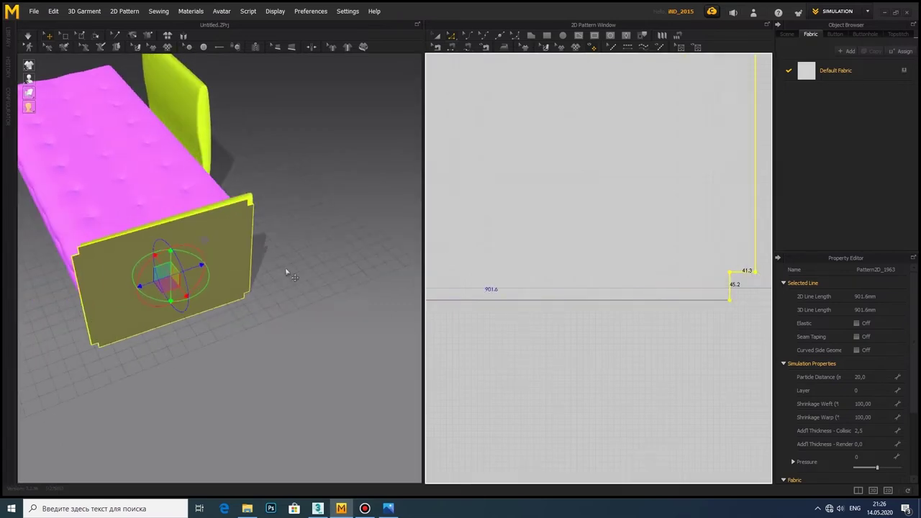
right_click_drag(286, 269, 241, 274)
scroll(644, 312, "down", 2)
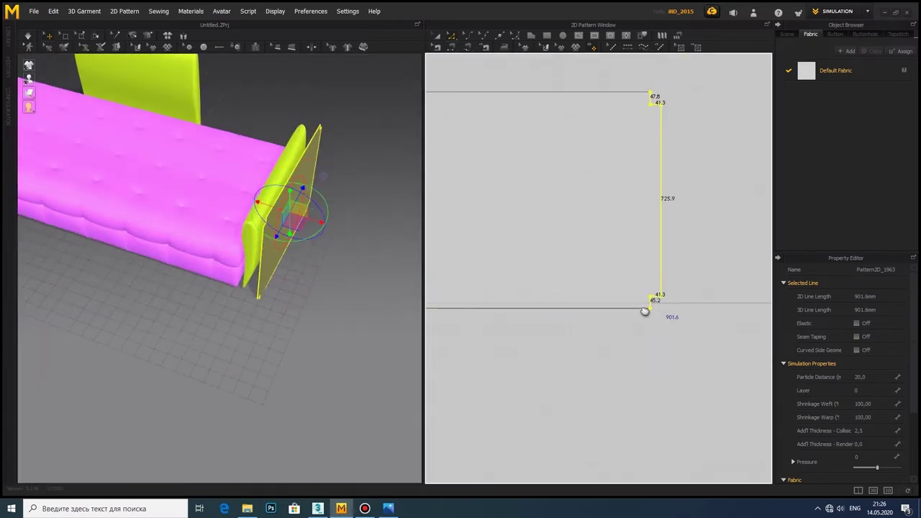
scroll(644, 312, "up", 2)
left_click_drag(648, 331, 706, 325)
mouse_move(237, 237)
right_mouse_down()
mouse_move(182, 218)
mouse_move(235, 280)
right_mouse_up()
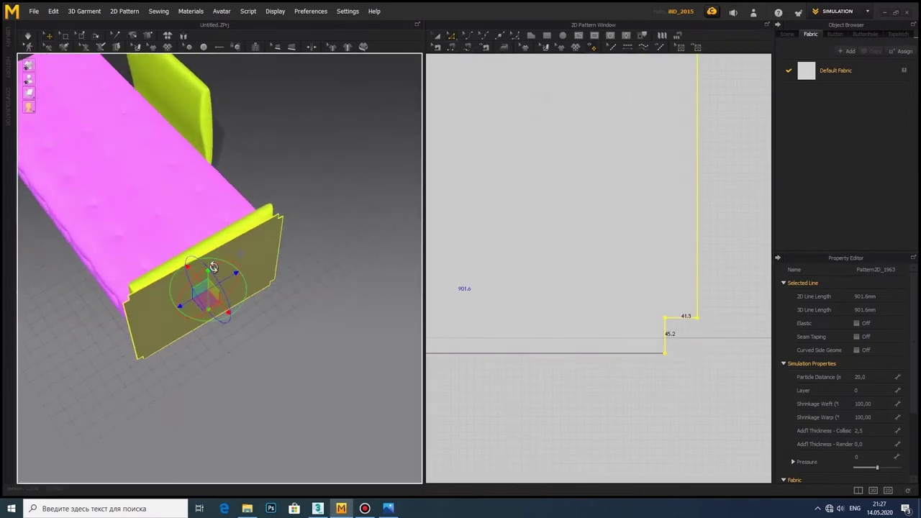
scroll(229, 303, "up", 5)
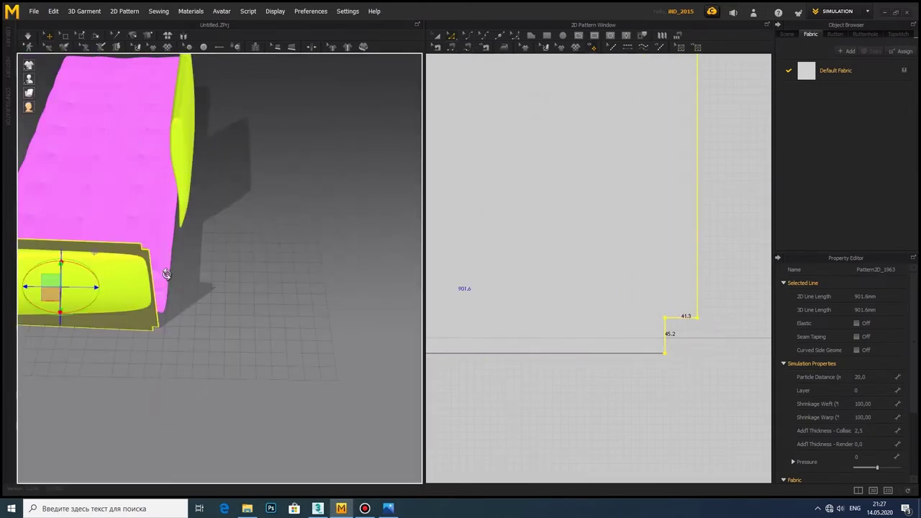
mouse_move(228, 303)
right_mouse_down()
mouse_move(230, 292)
mouse_move(309, 288)
right_mouse_up()
Step: Copy and paste the whole panel, placing the duplicate to the right of the original
scroll(551, 256, "down", 2)
scroll(551, 256, "down", 3)
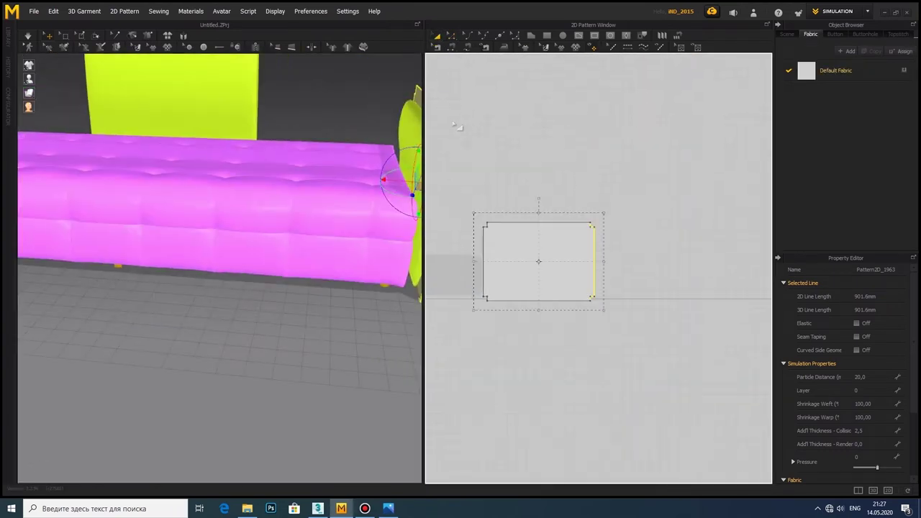
left_click_drag(463, 202, 606, 318)
right_click_drag(418, 224, 277, 200)
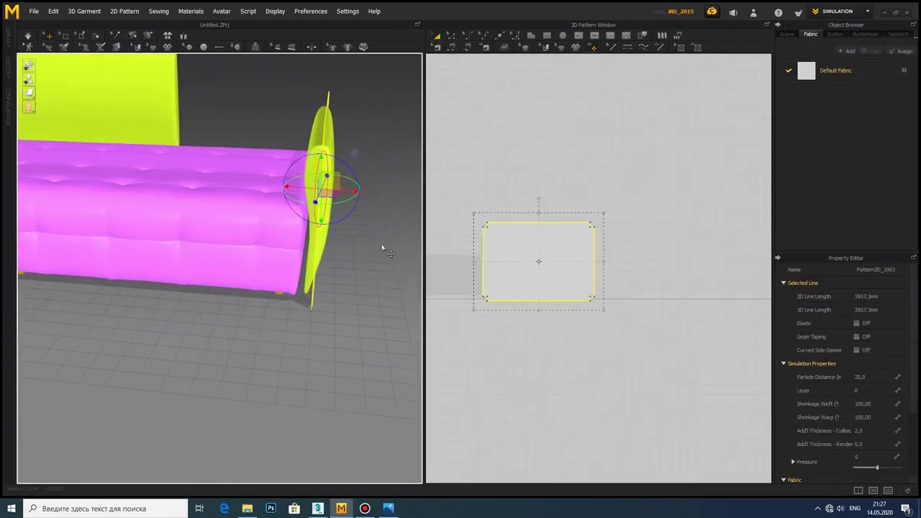
key("ctrl+c")
key("ctrl+v")
left_click(662, 261)
mouse_move(410, 216)
right_mouse_down()
mouse_move(321, 199)
mouse_move(349, 257)
mouse_move(338, 241)
mouse_move(195, 224)
mouse_move(213, 214)
mouse_move(314, 253)
mouse_move(331, 245)
mouse_move(305, 196)
mouse_move(317, 180)
right_mouse_up()
Step: Check both panels in 3D, each showing a 1076.4 mm top edge
left_click(331, 245)
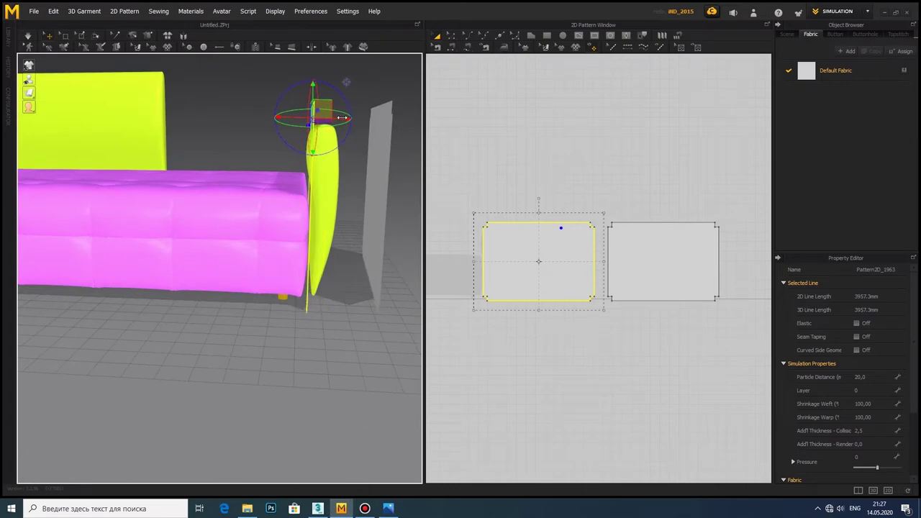
mouse_move(342, 117)
right_mouse_down()
mouse_move(327, 108)
mouse_move(275, 153)
mouse_move(332, 93)
mouse_move(295, 155)
mouse_move(354, 323)
mouse_move(349, 338)
mouse_move(328, 293)
mouse_move(417, 285)
right_mouse_up()
left_click(353, 323)
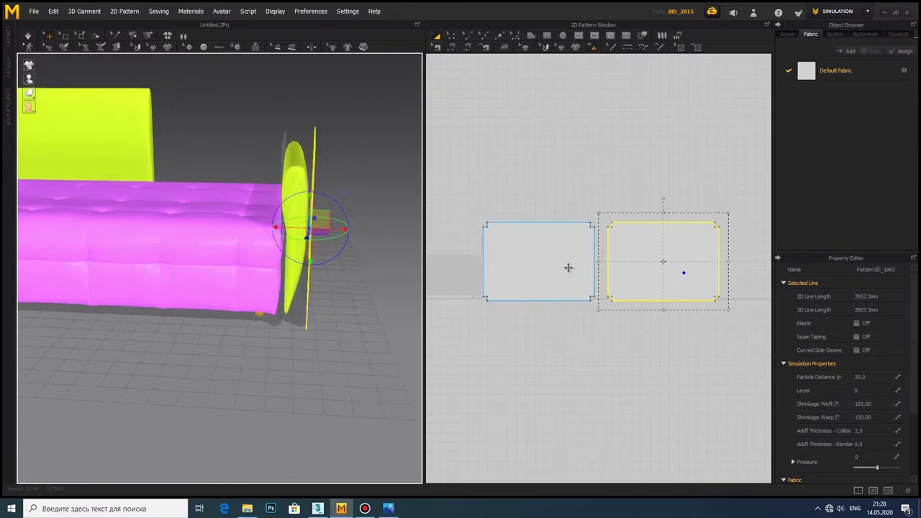
scroll(569, 271, "up", 2)
Step: Sew the two panels together along their top, inner, outer and bottom edges
left_click(449, 48)
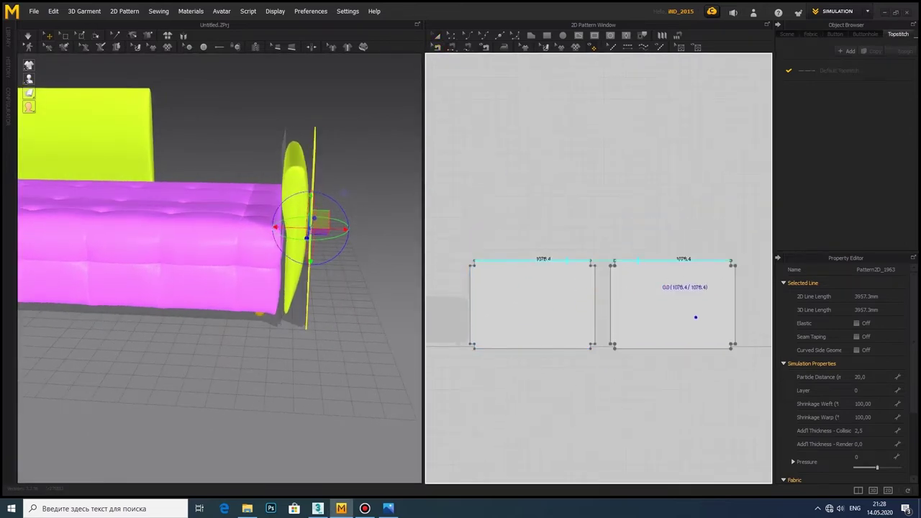
left_click(547, 261)
left_click(594, 302)
left_click(610, 302)
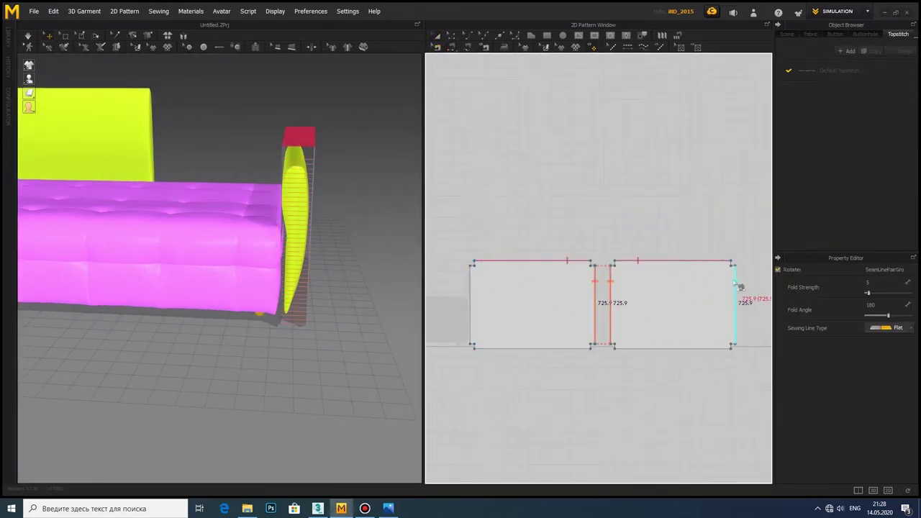
left_click(480, 286)
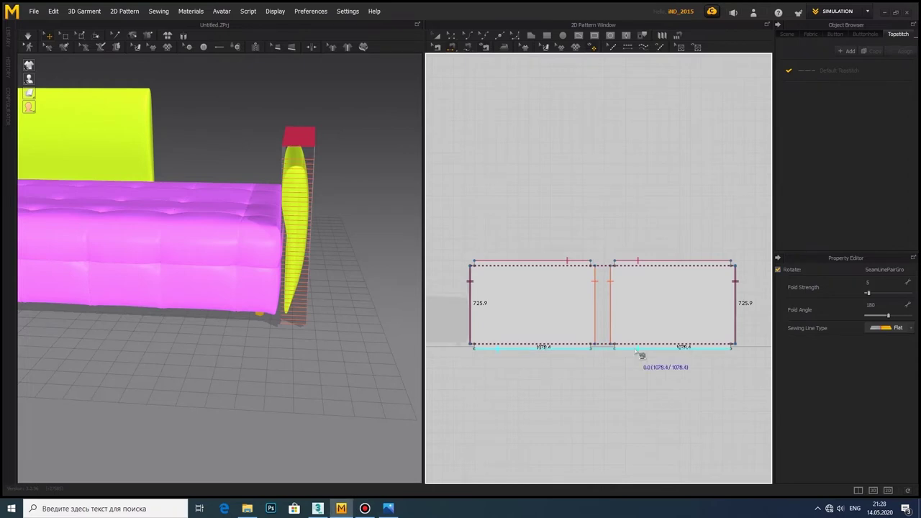
left_click(712, 348)
Step: Simulate the sewn panels so the pillow drapes against the armrest
mouse_move(251, 233)
right_mouse_down()
mouse_move(299, 156)
mouse_move(270, 154)
right_mouse_up()
left_click(301, 157)
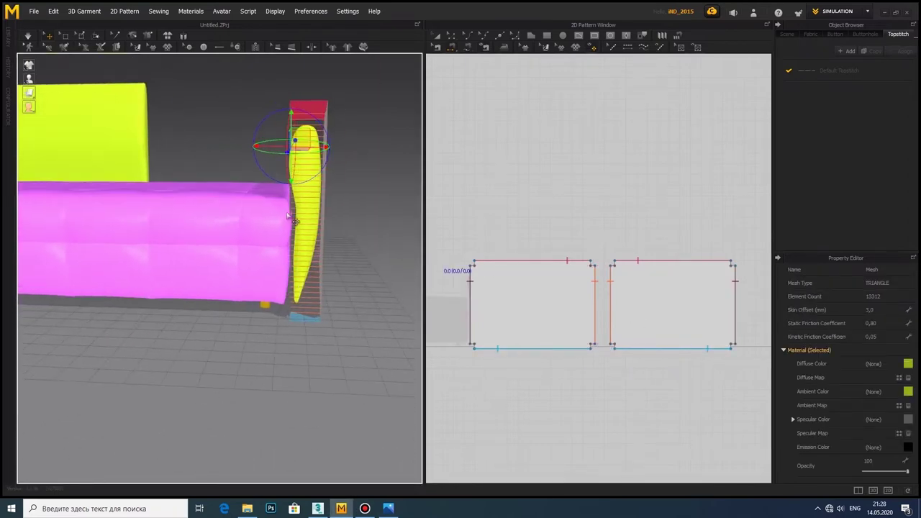
right_click_drag(294, 221, 222, 255)
left_click(27, 34)
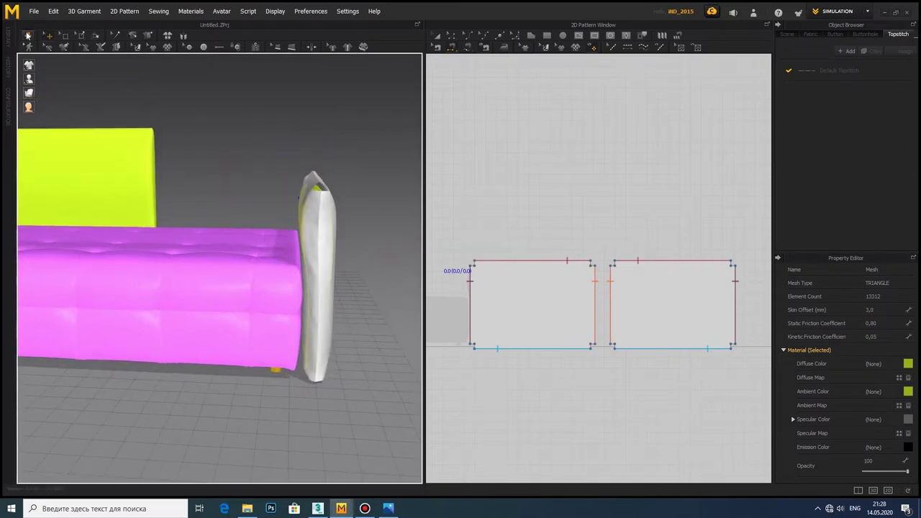
mouse_move(162, 191)
right_mouse_down()
mouse_move(201, 263)
mouse_move(190, 267)
right_mouse_up()
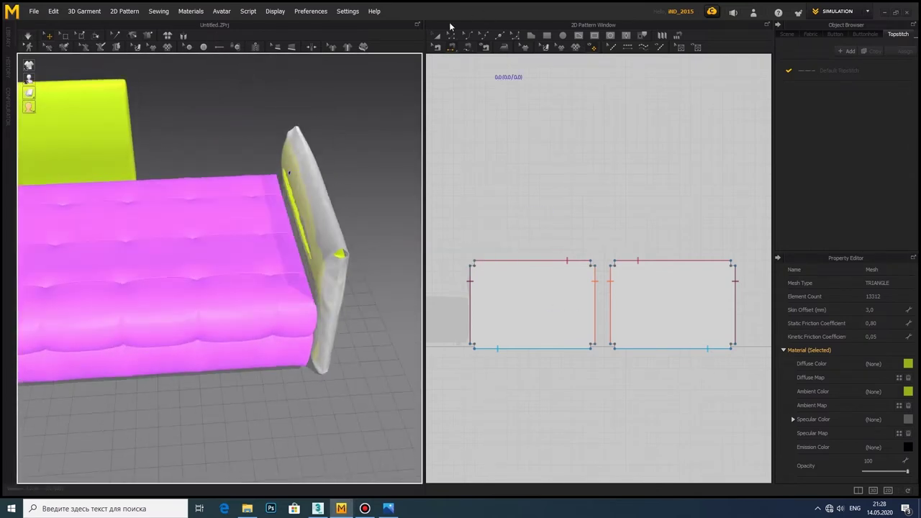
Step: Set Add'l Thickness-Collision to 10 on both cushion panels
left_click(503, 312)
left_click(624, 320)
left_click(588, 319, "shift")
double_click(872, 431)
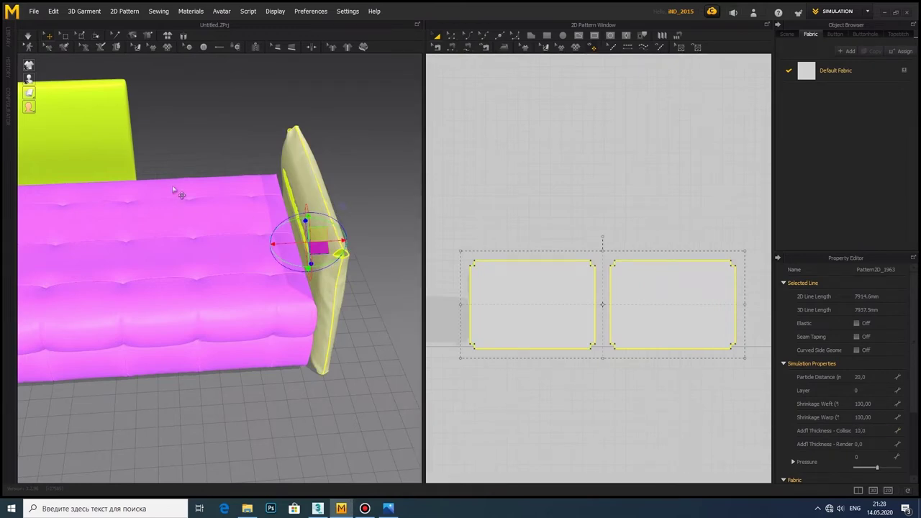
Step: Zoom the 2D pattern window in on the notched corner with its 40.0 and 45.2 edges
scroll(472, 262, "up", 5)
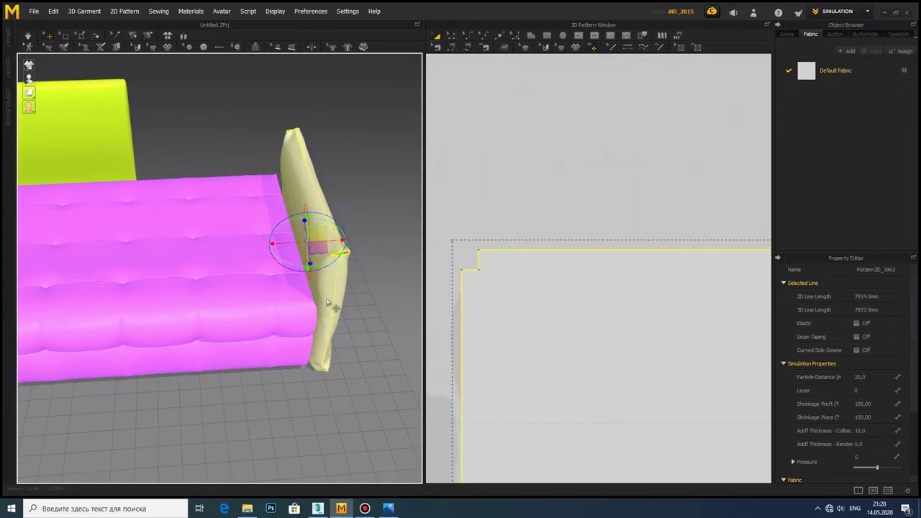
mouse_move(216, 230)
right_mouse_down()
mouse_move(266, 223)
mouse_move(274, 252)
right_mouse_up()
scroll(496, 280, "down", 5)
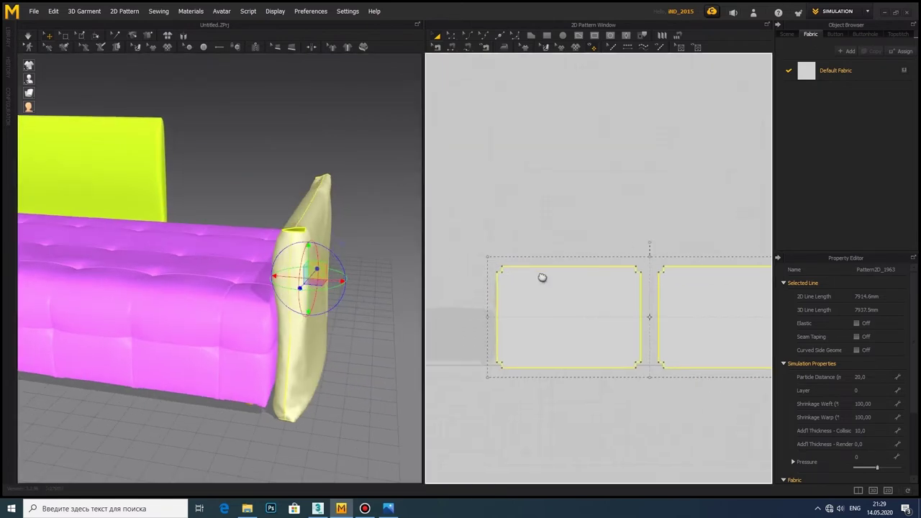
scroll(472, 268, "up", 5)
scroll(472, 268, "down", 2)
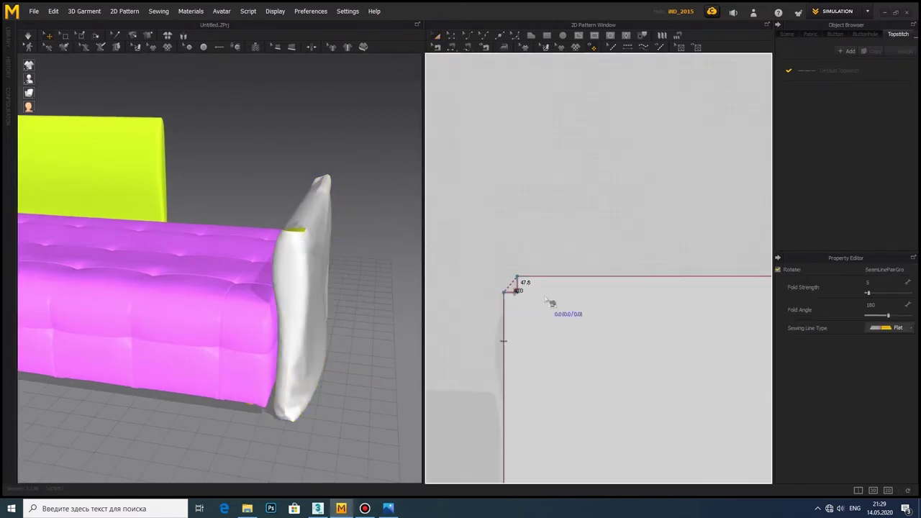
scroll(514, 282, "down", 3)
scroll(522, 366, "up", 3)
scroll(594, 339, "down", 3)
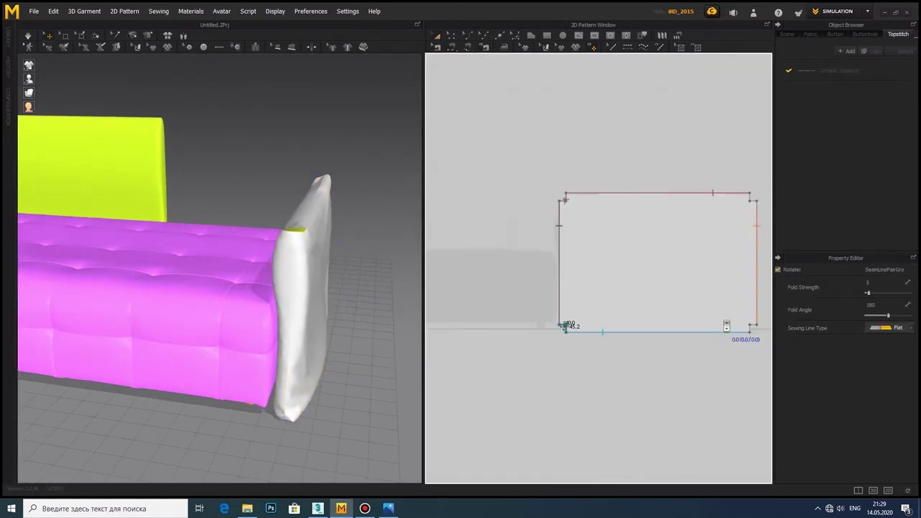
scroll(689, 341, "up", 3)
mouse_move(688, 341)
right_mouse_down()
mouse_move(627, 353)
mouse_move(556, 443)
right_mouse_up()
scroll(550, 274, "up", 5)
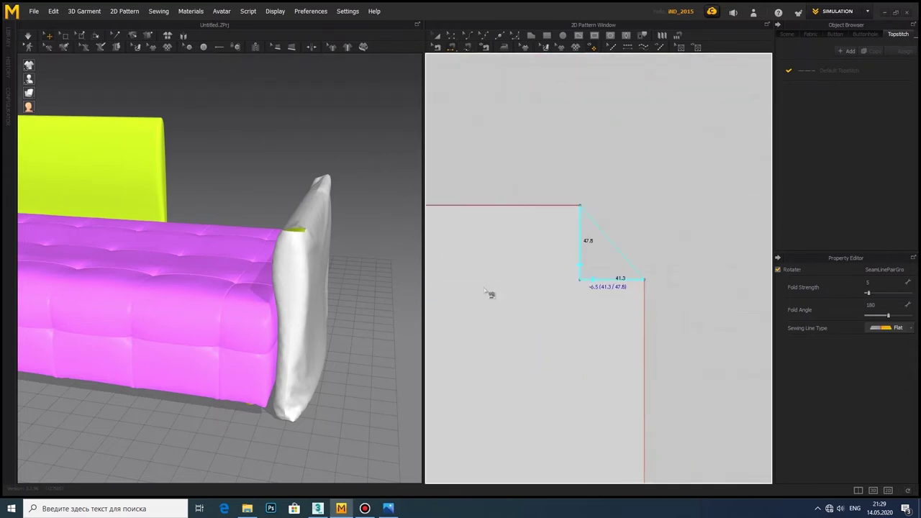
scroll(506, 295, "down", 3)
scroll(506, 283, "up", 3)
scroll(584, 272, "down", 1)
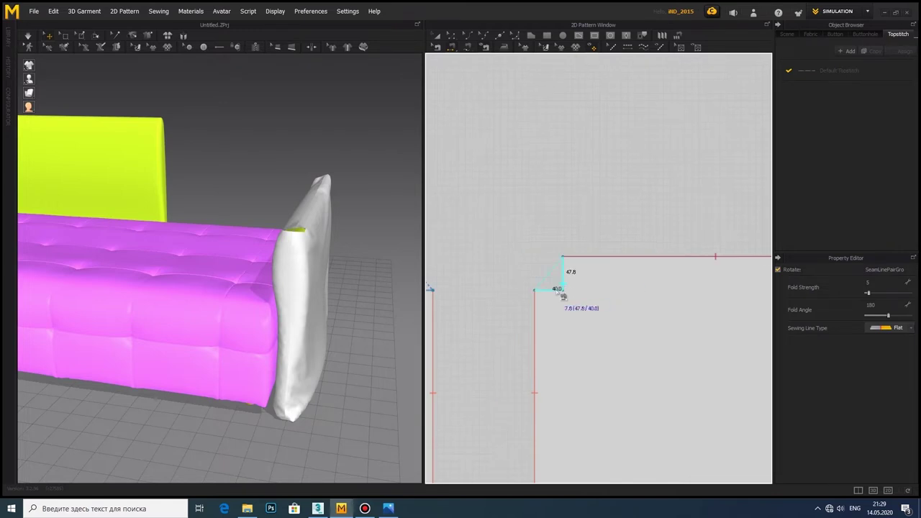
scroll(566, 281, "down", 2)
scroll(446, 267, "up", 3)
scroll(623, 270, "down", 2)
scroll(620, 335, "down", 2)
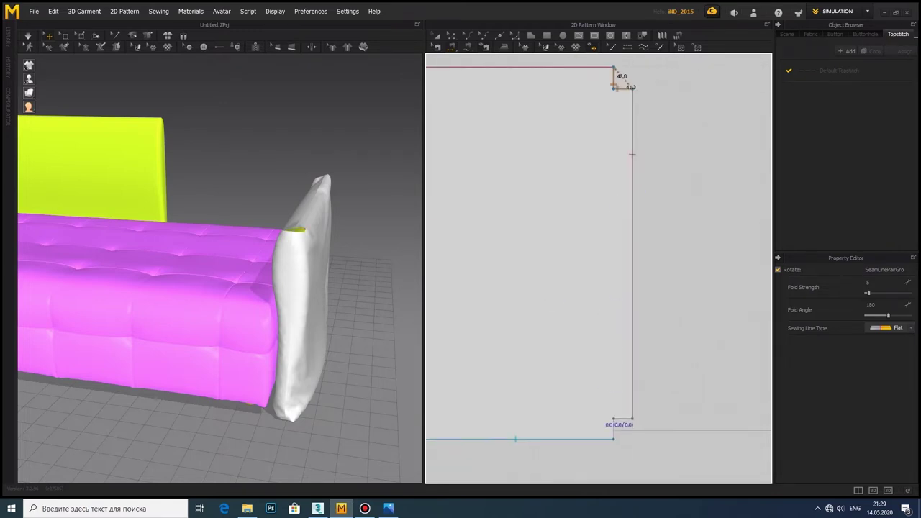
scroll(617, 425, "up", 2)
scroll(597, 318, "down", 2)
scroll(569, 299, "up", 3)
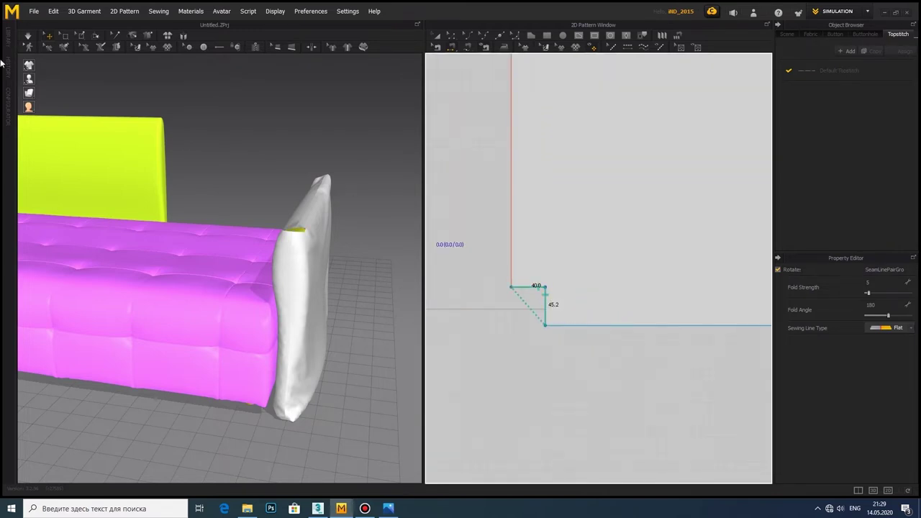
Step: Set weft and warp shrinkage of both cushion panels to 90 and simulate
left_click(437, 35)
left_click(437, 180)
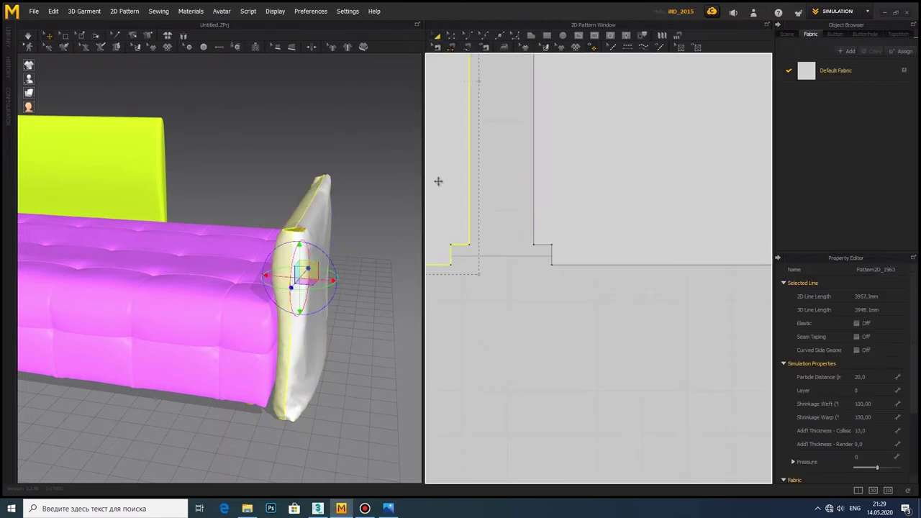
left_click(880, 405)
type("90")
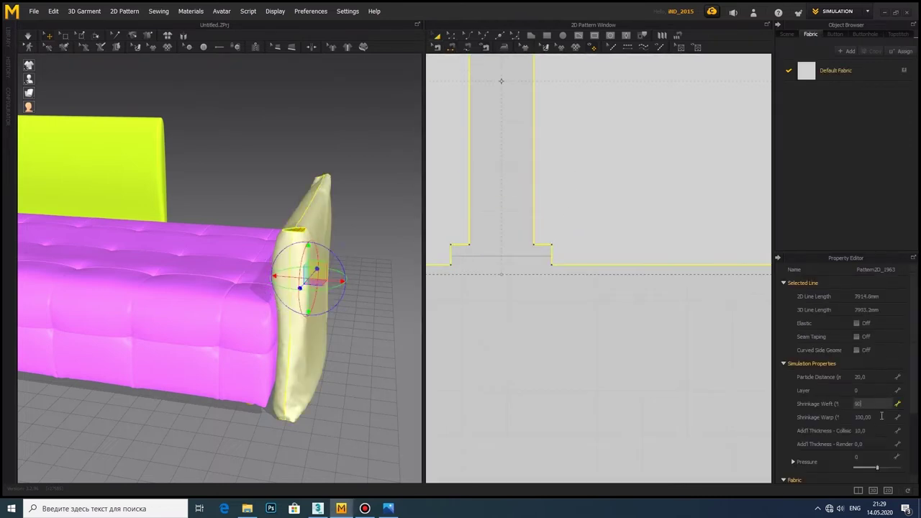
left_click(26, 35)
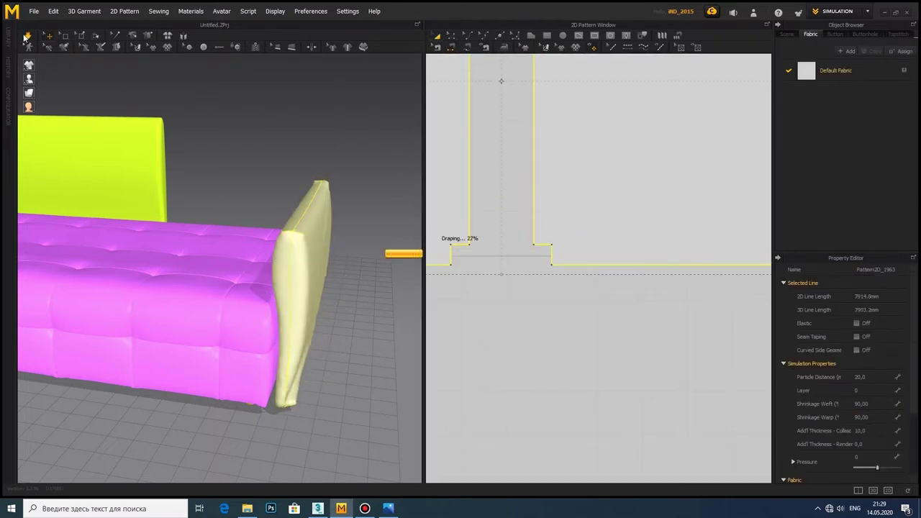
left_click_drag(261, 363, 317, 227)
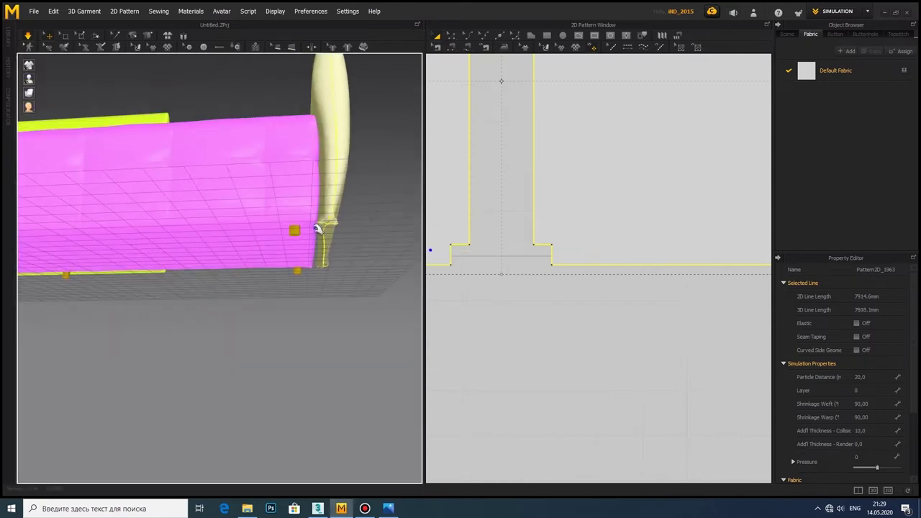
right_click_drag(321, 195, 323, 232)
scroll(261, 244, "up", 3)
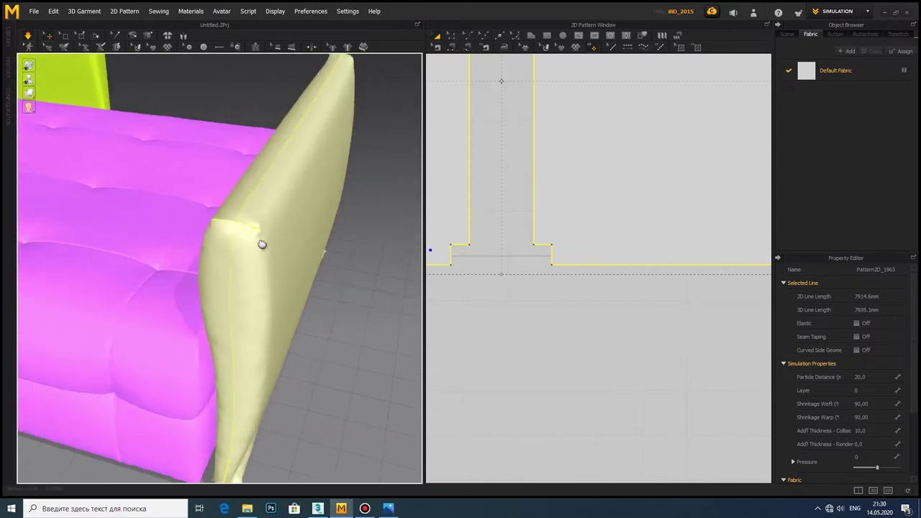
Step: Inflate the left cushion panel with pressure 25 and inspect the puffed cushion
left_click(598, 194)
right_click(597, 193)
left_click(627, 242)
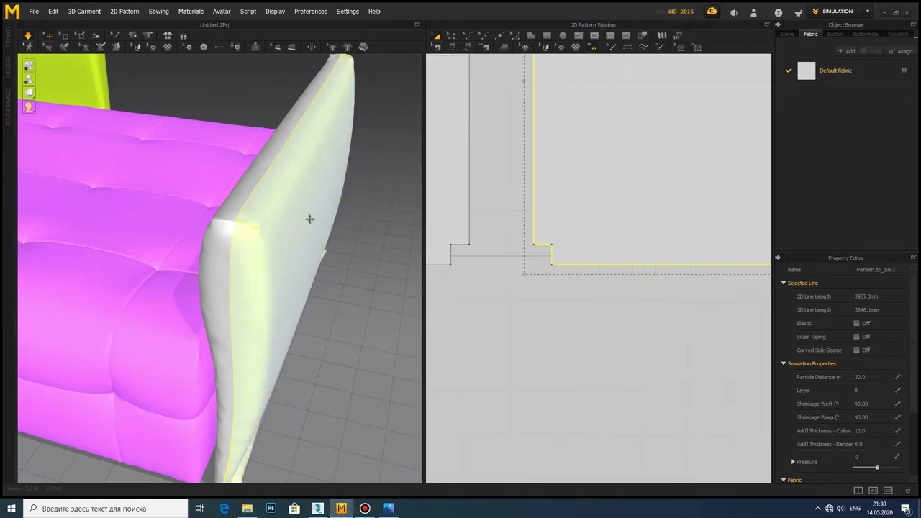
left_click(244, 218)
right_click_drag(244, 218, 258, 215)
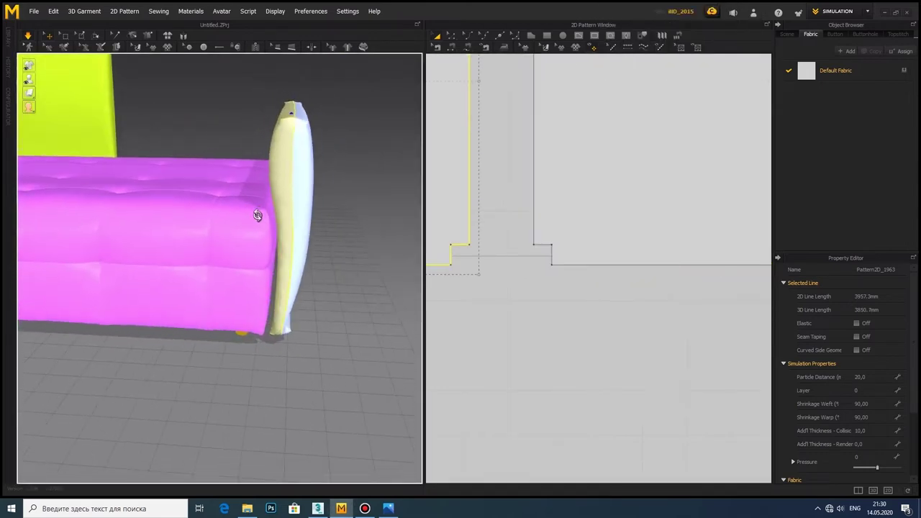
left_click(877, 468)
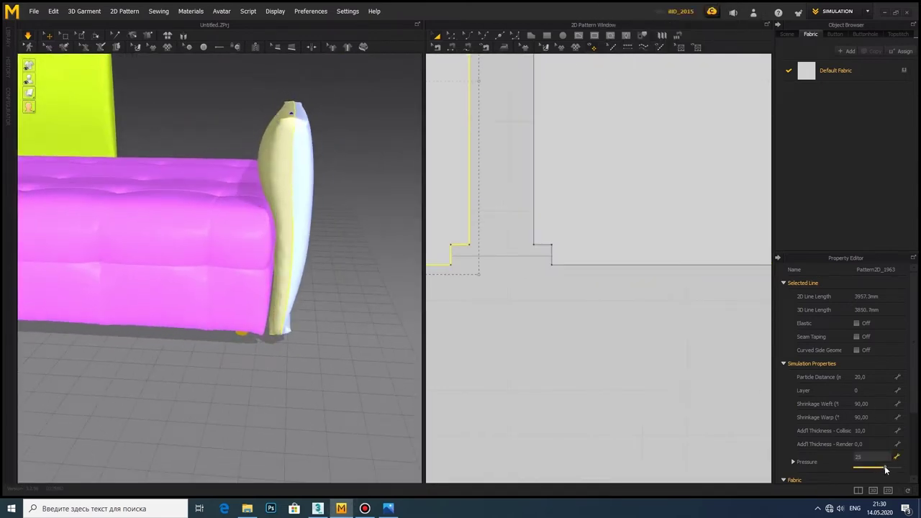
mouse_move(303, 216)
right_mouse_down()
mouse_move(317, 194)
mouse_move(219, 210)
mouse_move(192, 233)
mouse_move(270, 261)
mouse_move(252, 268)
right_mouse_up()
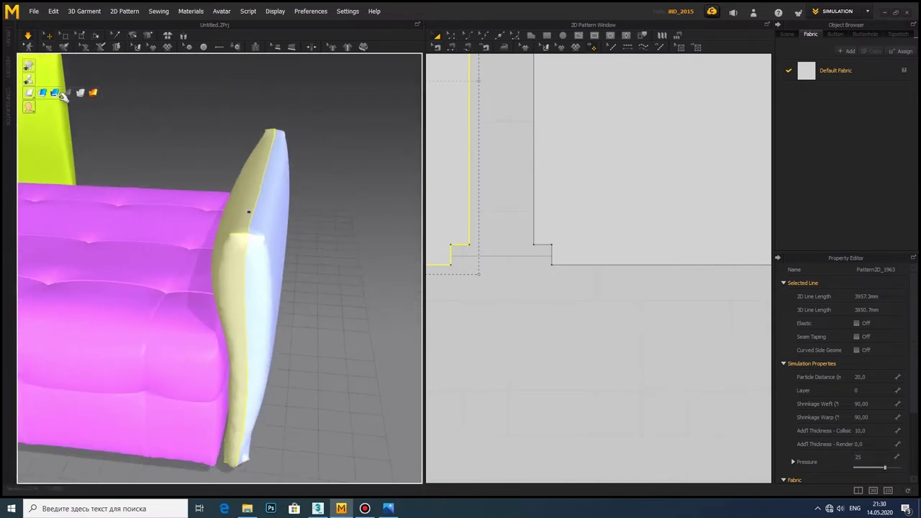
Step: Return the panel pressure to 0 and compare the flatter pillow with the sofa reference photo
left_click(572, 216)
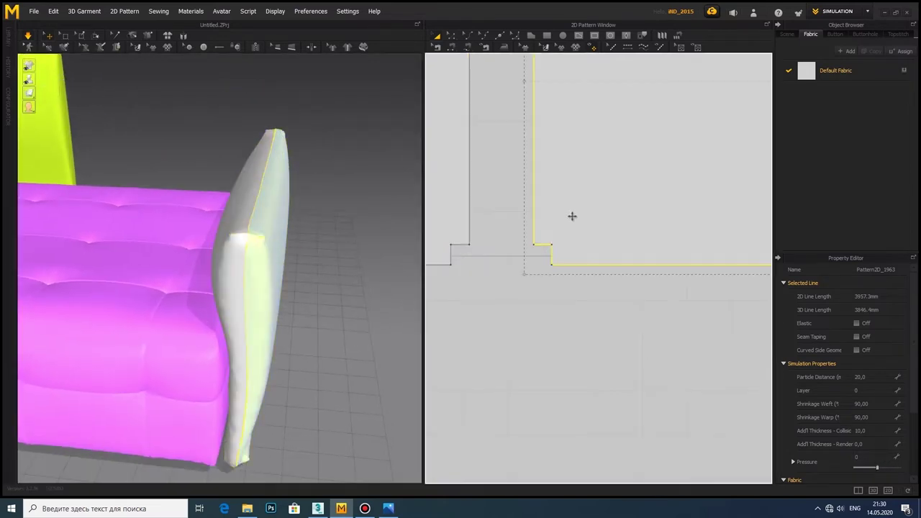
right_click(572, 216)
left_click(612, 276)
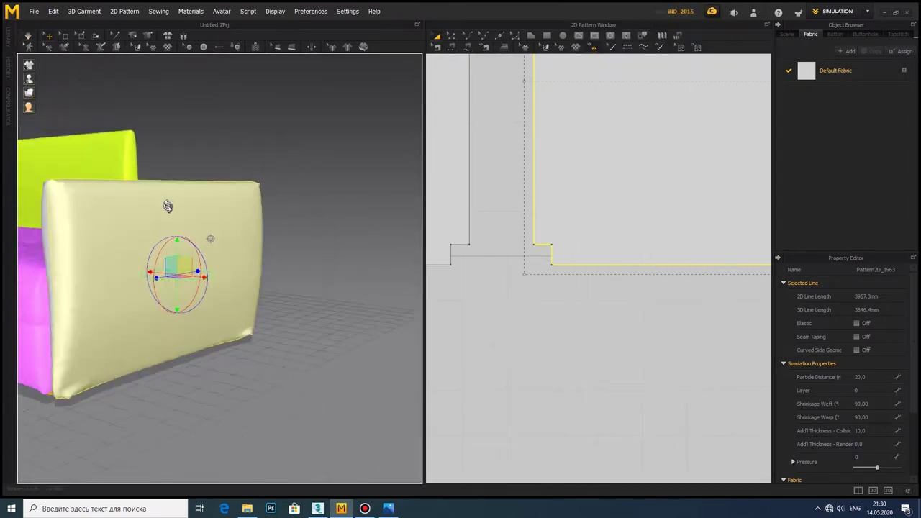
left_click(388, 509)
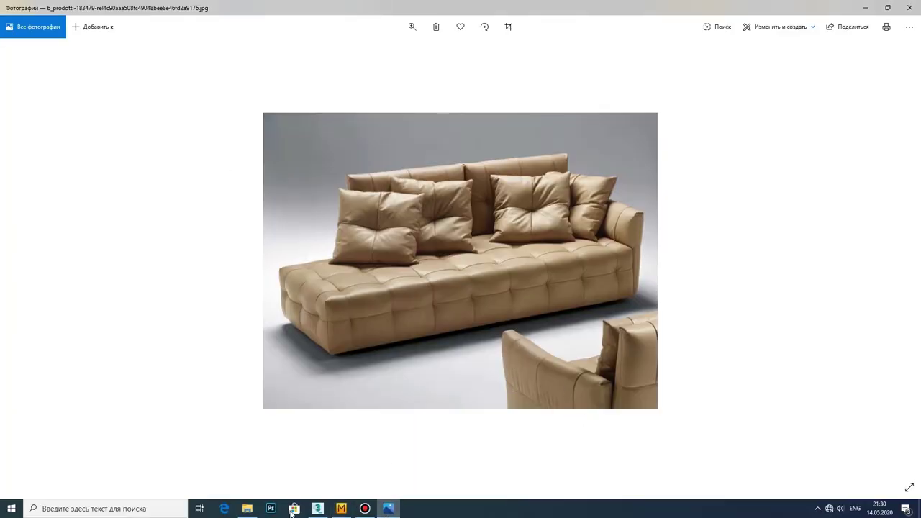
left_click(341, 509)
Step: Draw three vertical internal lines on one panel and copy them onto the other
scroll(617, 247, "down", 3)
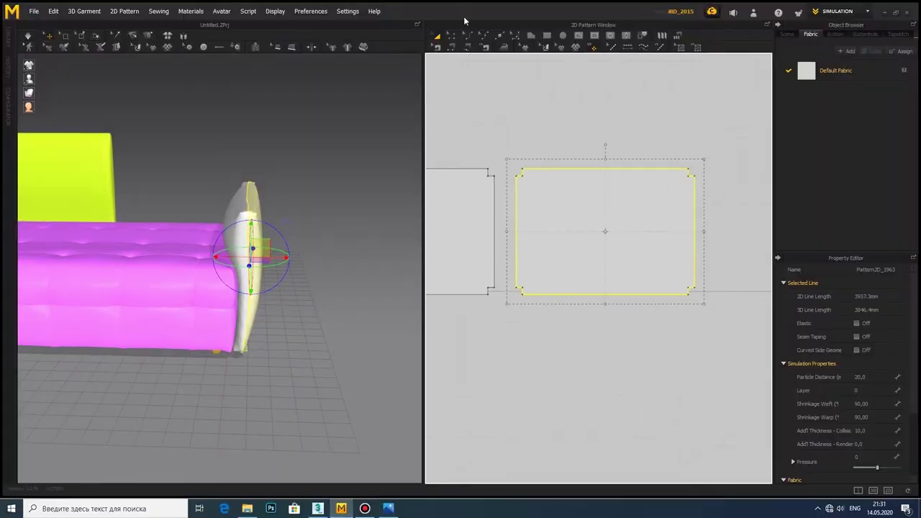
left_click(550, 172)
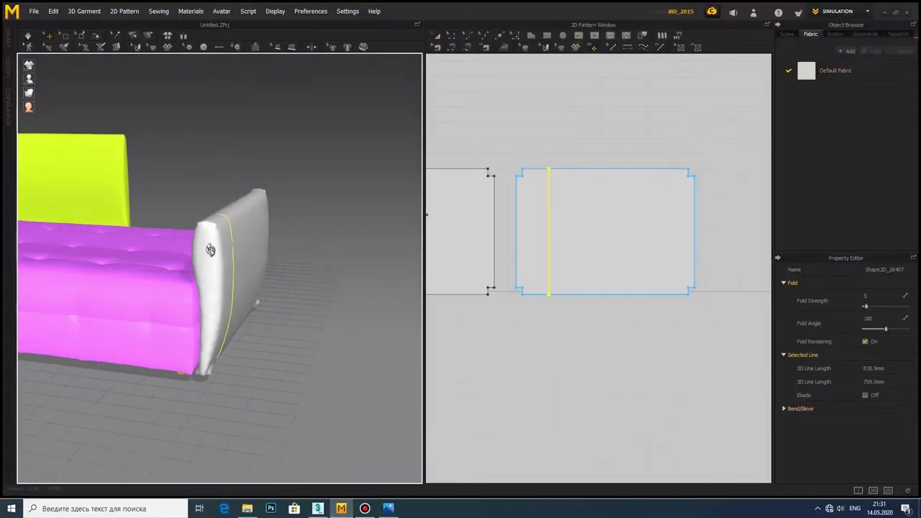
left_click_drag(547, 230, 640, 233)
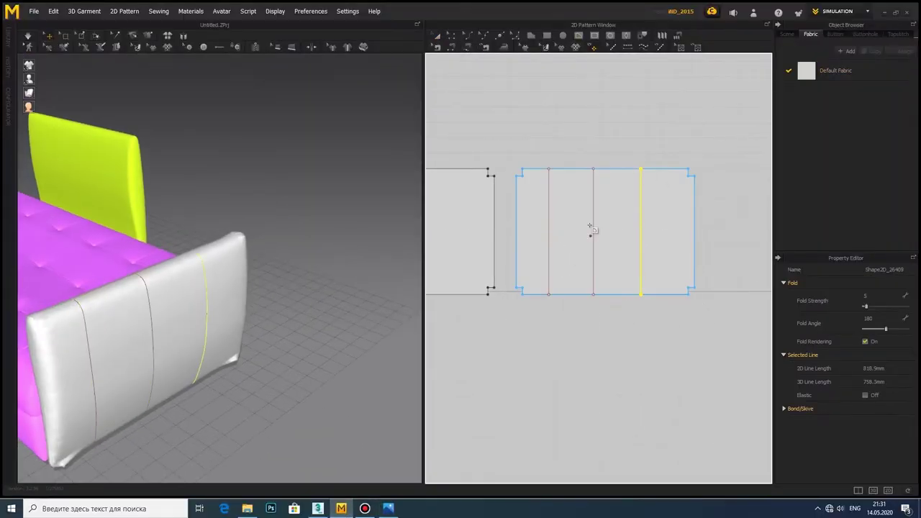
left_click(593, 230, "shift")
left_click(549, 227, "shift")
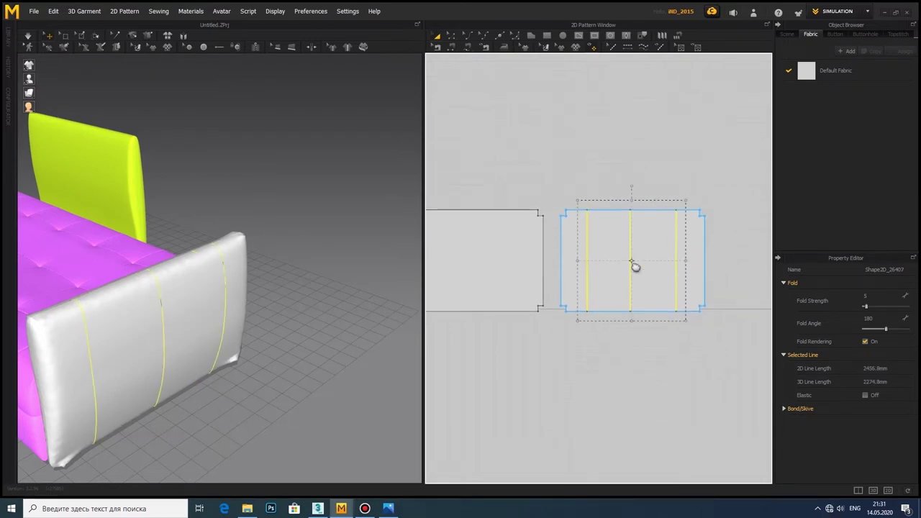
left_click(514, 284)
right_click_drag(514, 284, 202, 193)
Step: Add one horizontal internal line across each of the two panels
scroll(201, 193, "up", 5)
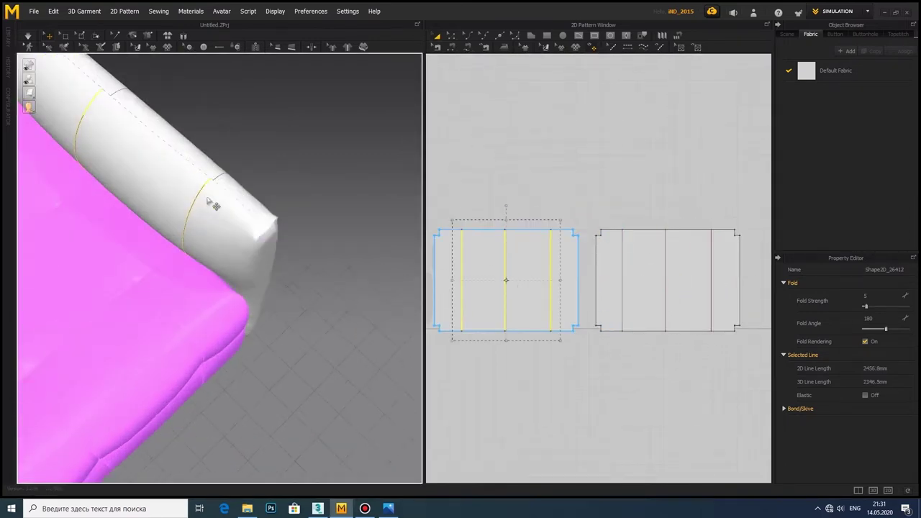
scroll(545, 267, "up", 5)
left_click(522, 335)
scroll(519, 202, "up", 2)
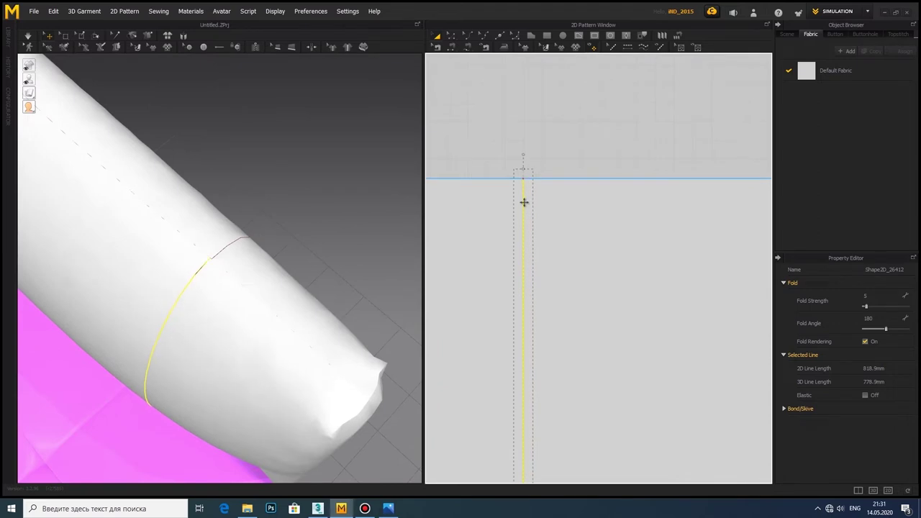
scroll(237, 237, "down", 3)
scroll(664, 263, "down", 2)
scroll(664, 264, "up", 2)
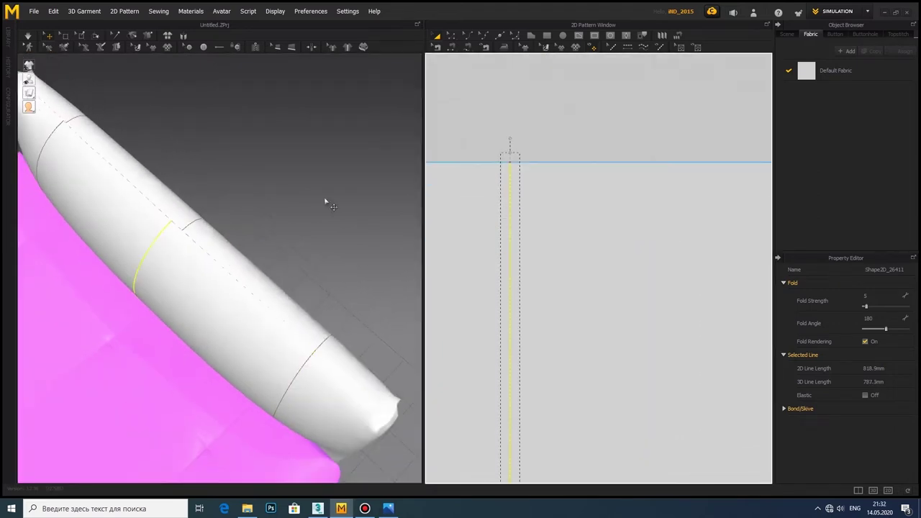
scroll(189, 271, "up", 5)
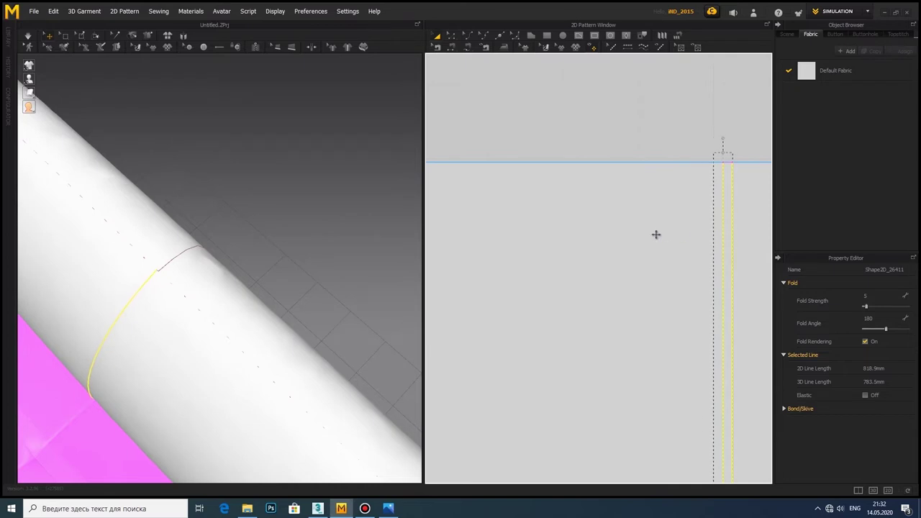
scroll(655, 238, "down", 1)
scroll(222, 261, "down", 3)
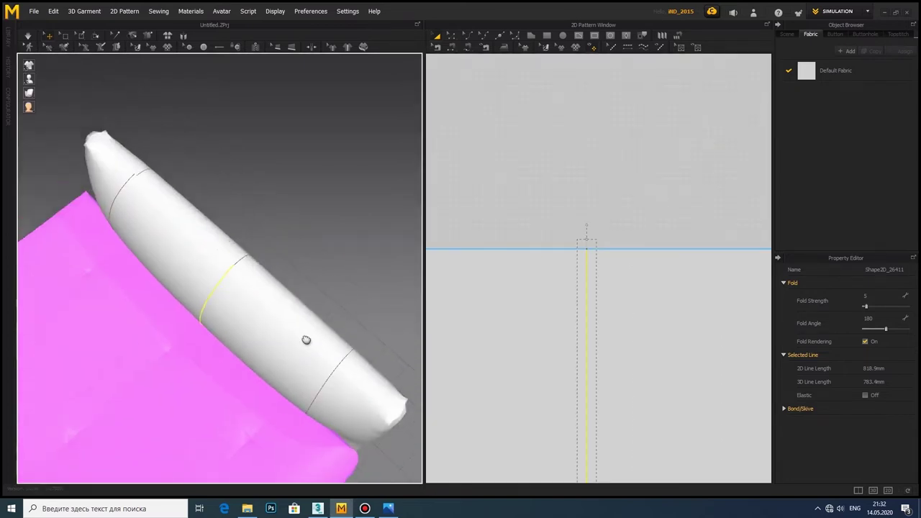
scroll(307, 339, "up", 3)
scroll(230, 240, "up", 2)
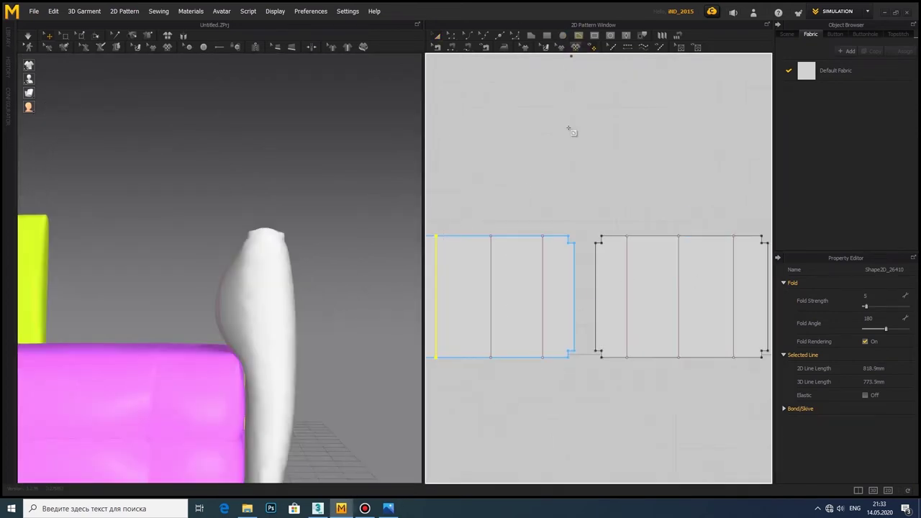
left_click(770, 297)
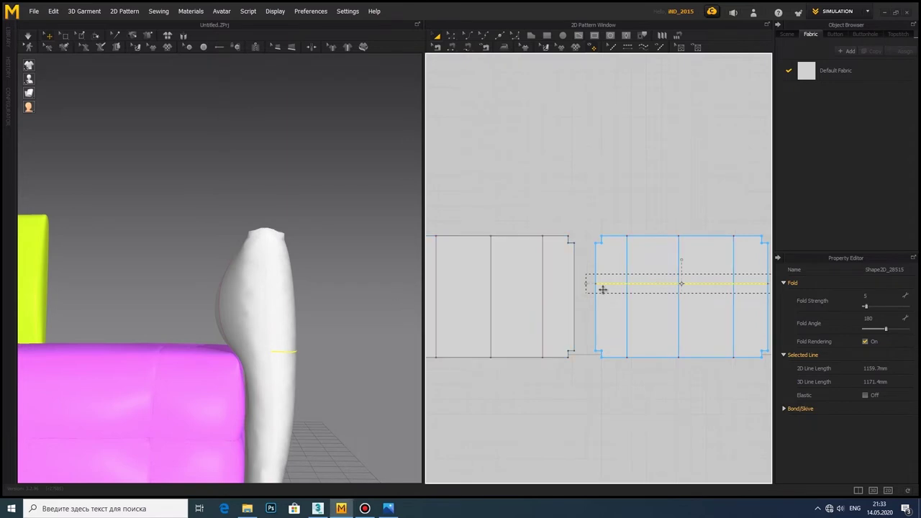
left_click(490, 283)
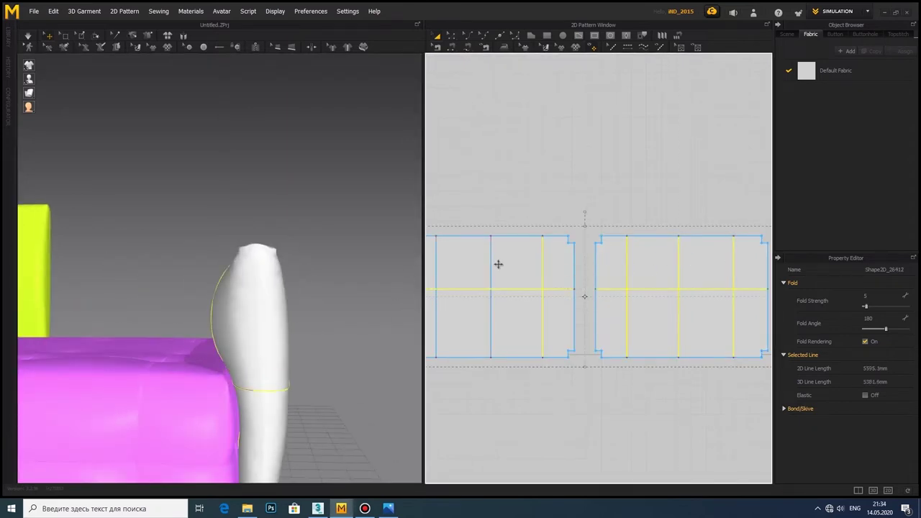
Step: Set the internal lines to fold strength 100 and fold angle 360
left_click(872, 305)
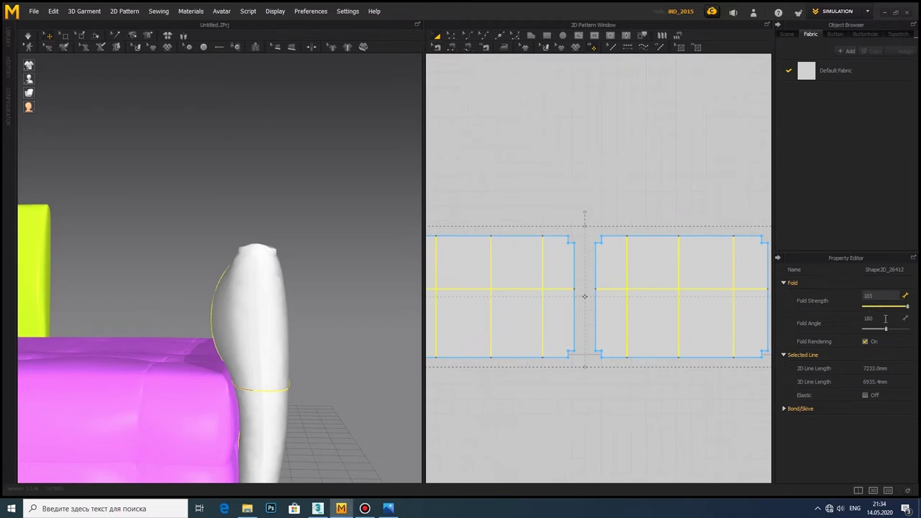
type("360")
key("Return")
right_click_drag(339, 288, 216, 216)
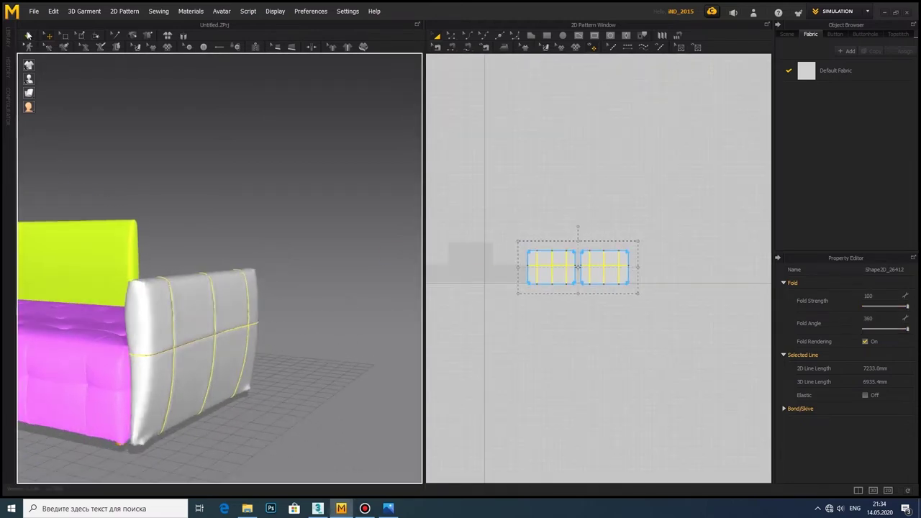
Step: Compare with the reference photo and check the armrest panel's Default Fabric presets
left_click(389, 509)
left_click(389, 510)
right_click_drag(216, 287, 352, 225)
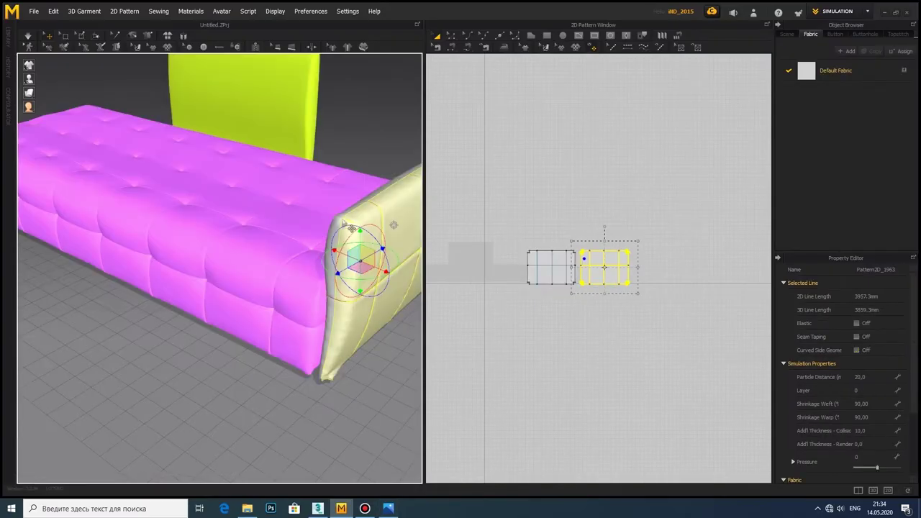
left_click(353, 225)
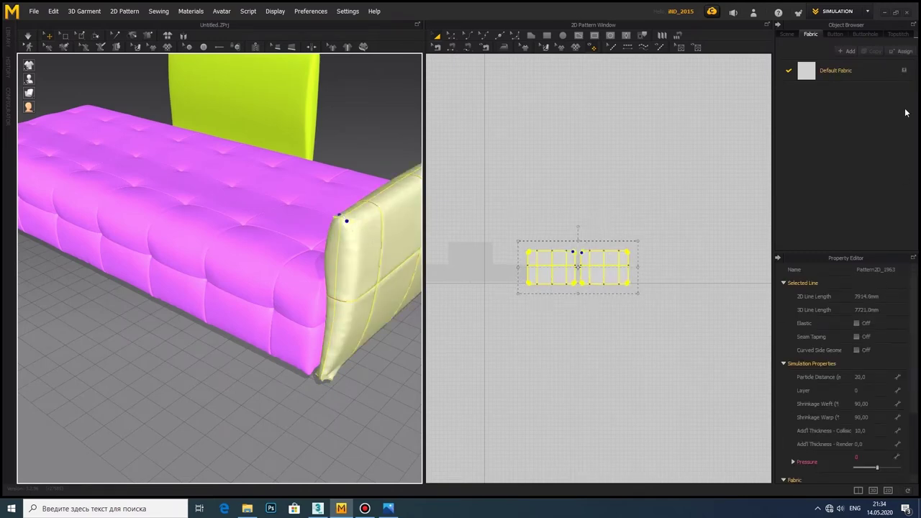
left_click(835, 71)
left_click(873, 466)
left_click(883, 446)
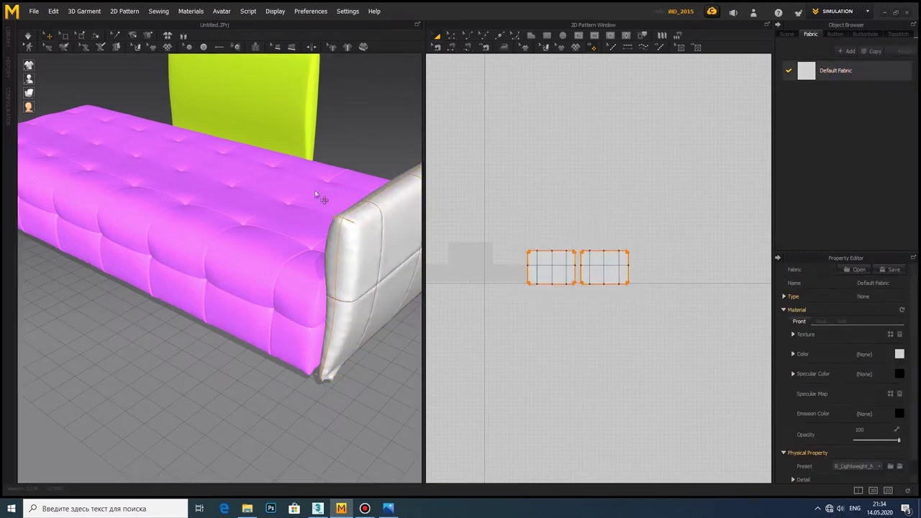
Step: Select both armrest panels and edit their particle distance
right_click_drag(321, 197, 238, 229)
left_click(236, 228)
left_click(184, 258, "shift")
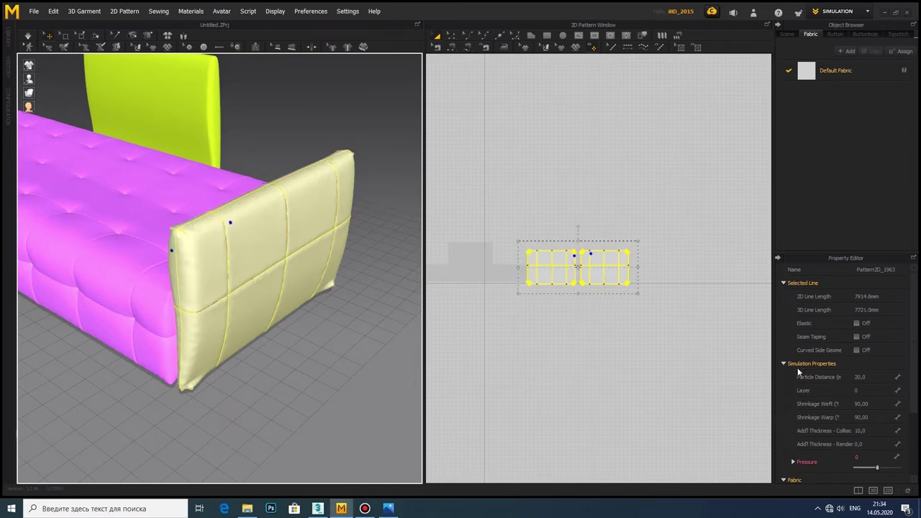
left_click(871, 377)
type("10")
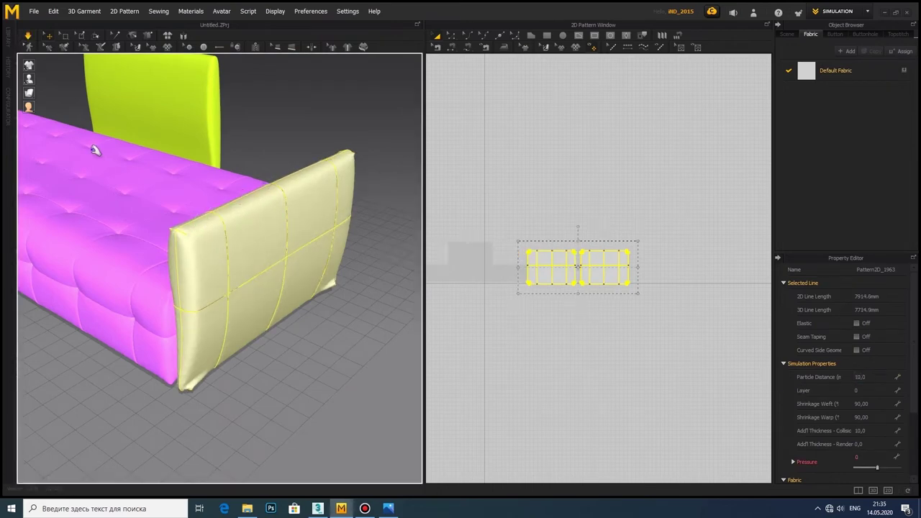
right_click_drag(168, 243, 250, 233)
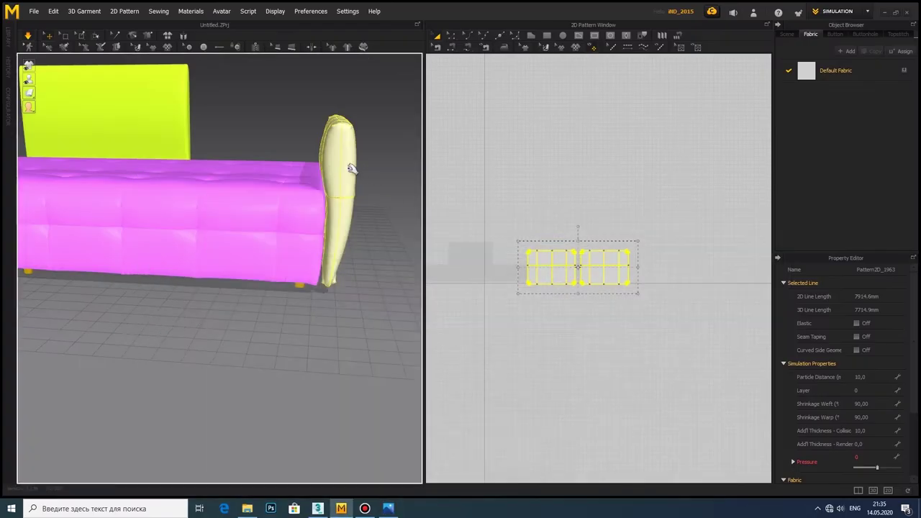
left_click(450, 259)
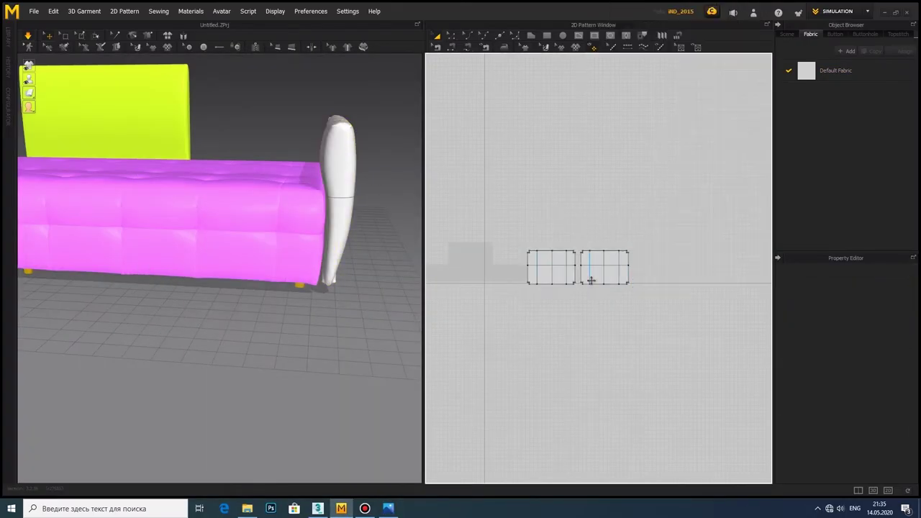
scroll(591, 281, "up", 10)
scroll(565, 331, "down", 5)
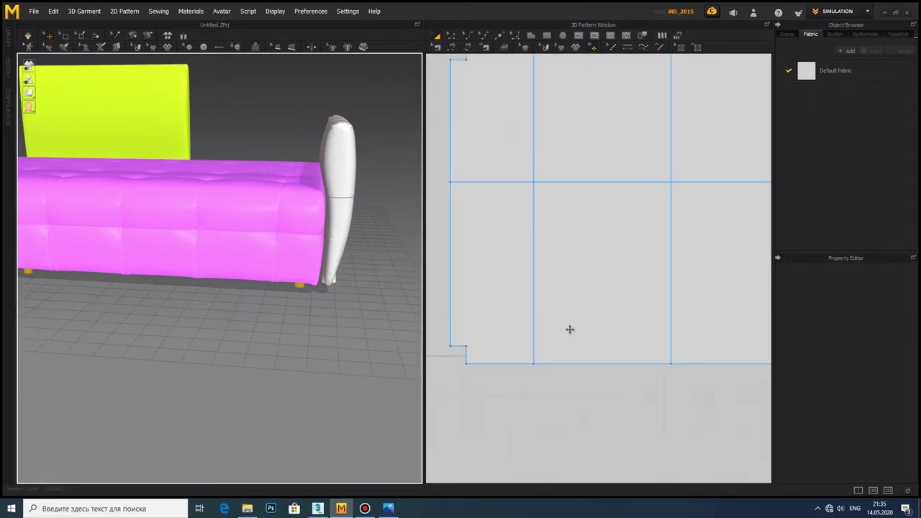
Step: Solidify the armrest piece with pressure 30 and weft and warp shrinkage of 100
right_click(569, 331)
left_click(606, 322)
right_click_drag(263, 103, 365, 93)
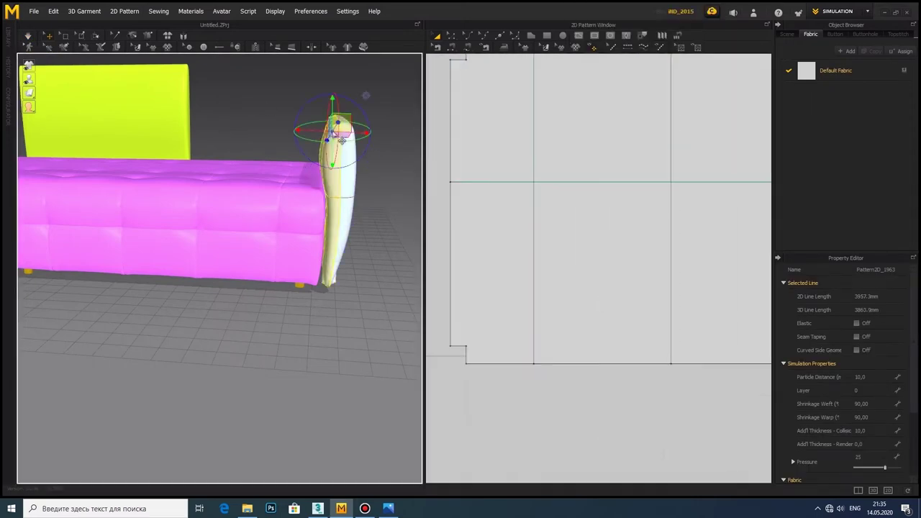
scroll(234, 152, "up", 3)
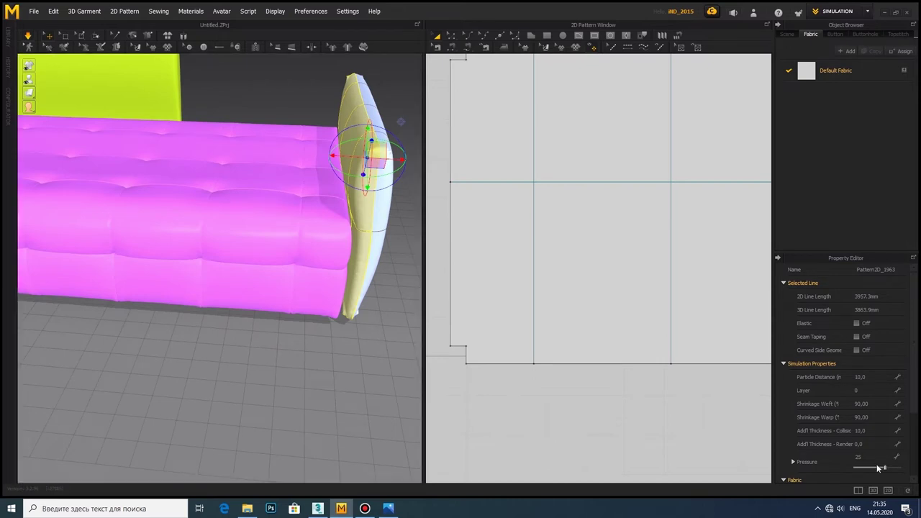
left_click_drag(885, 467, 888, 471)
type("100")
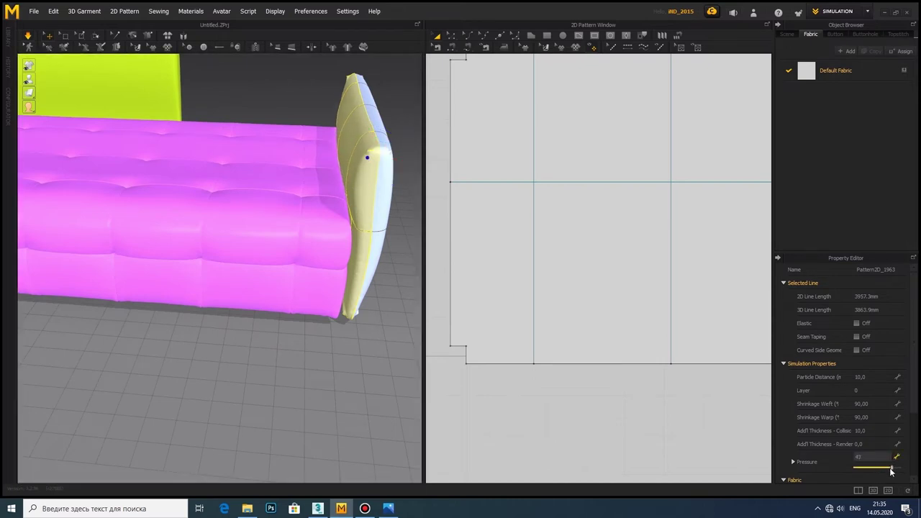
left_click(878, 417)
type("100")
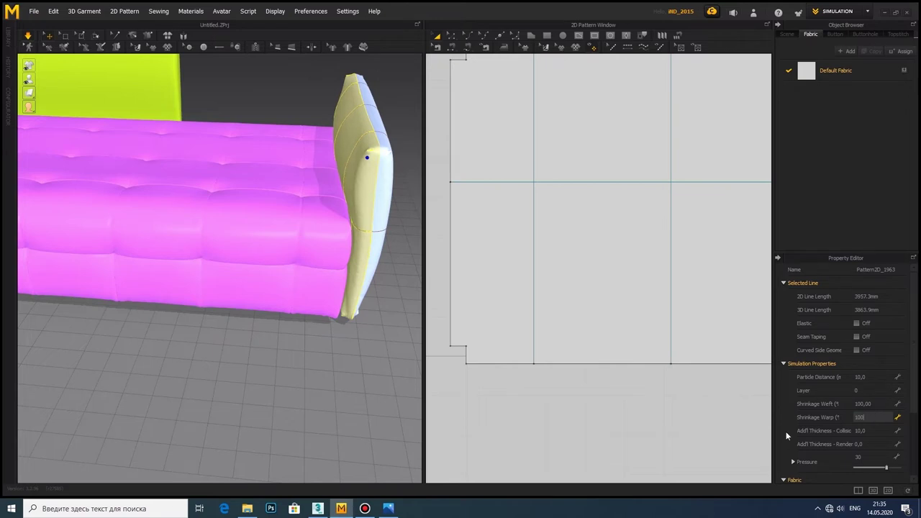
key("Return")
Step: Freeze the inflated pillow in place
right_click(338, 216)
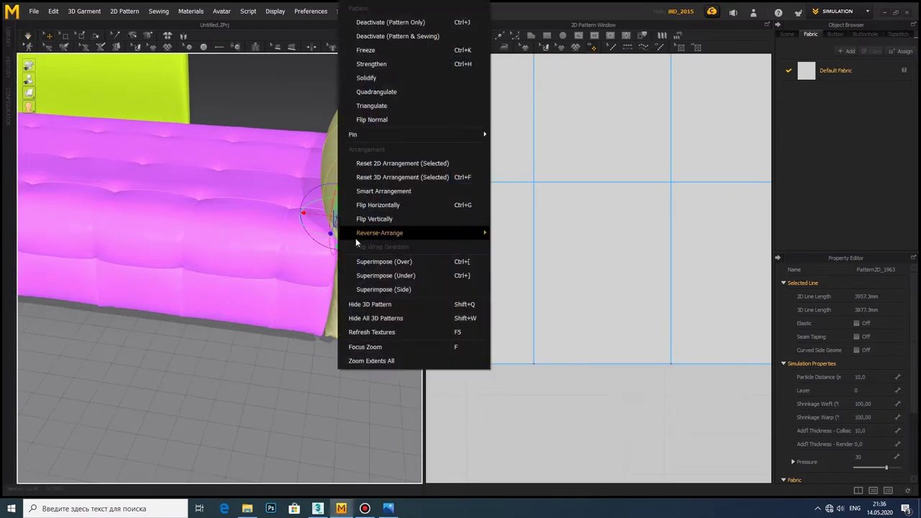
left_click(381, 52)
right_click(353, 172)
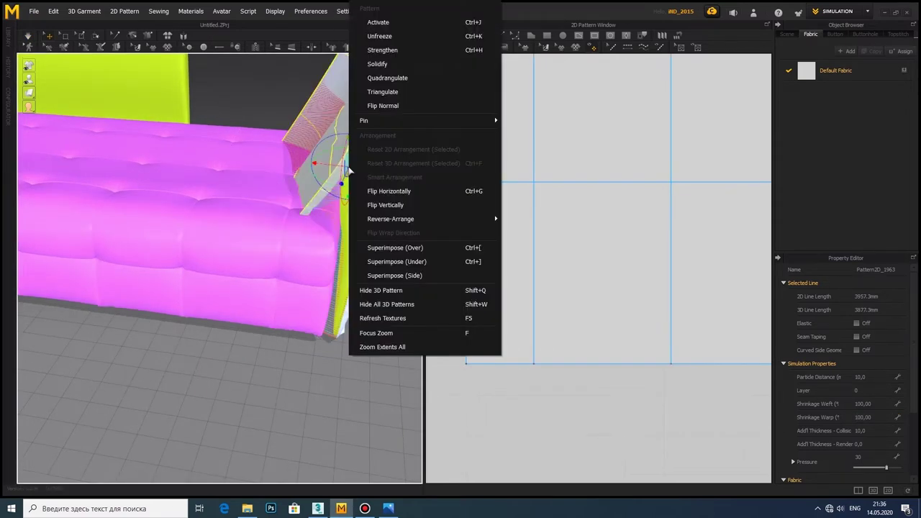
left_click(216, 176)
Step: Select the outer armrest panel, edit its weft shrinkage and start simulating the drape
left_click(678, 203)
right_click(367, 189)
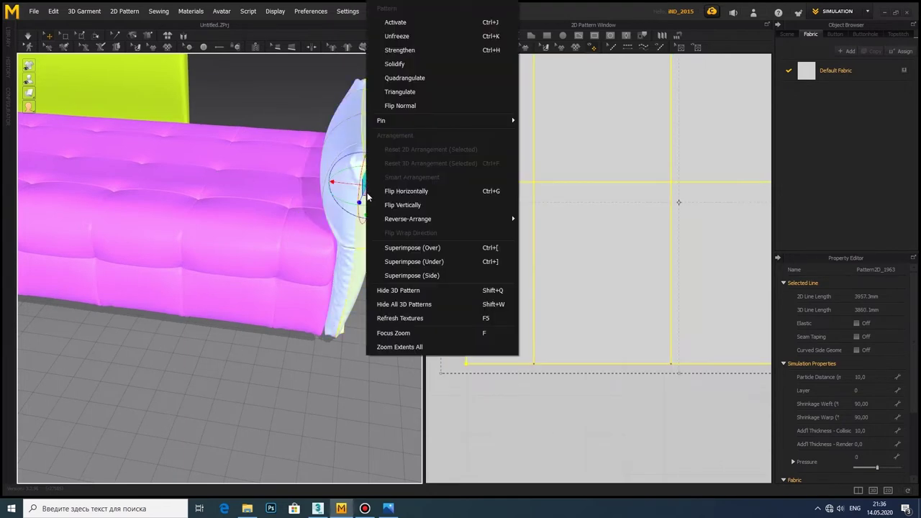
key("Escape")
scroll(532, 277, "down", 5)
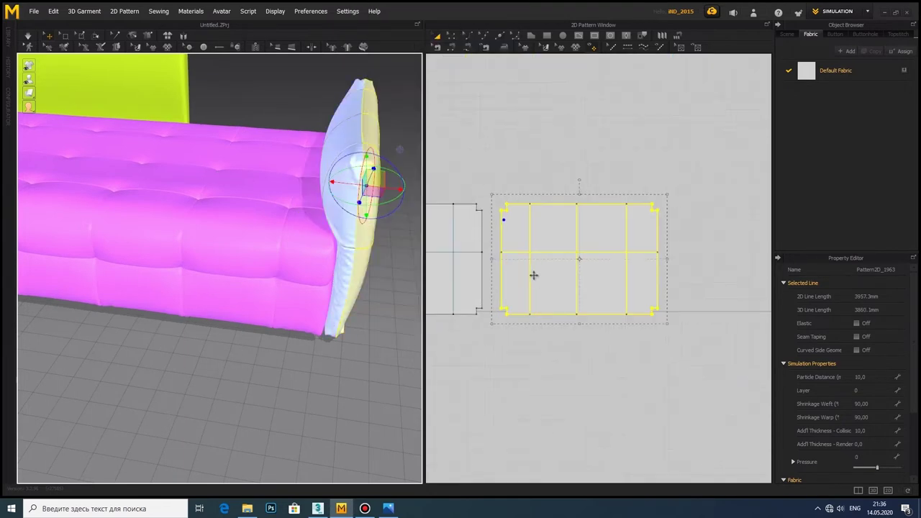
left_click(875, 407)
type("100")
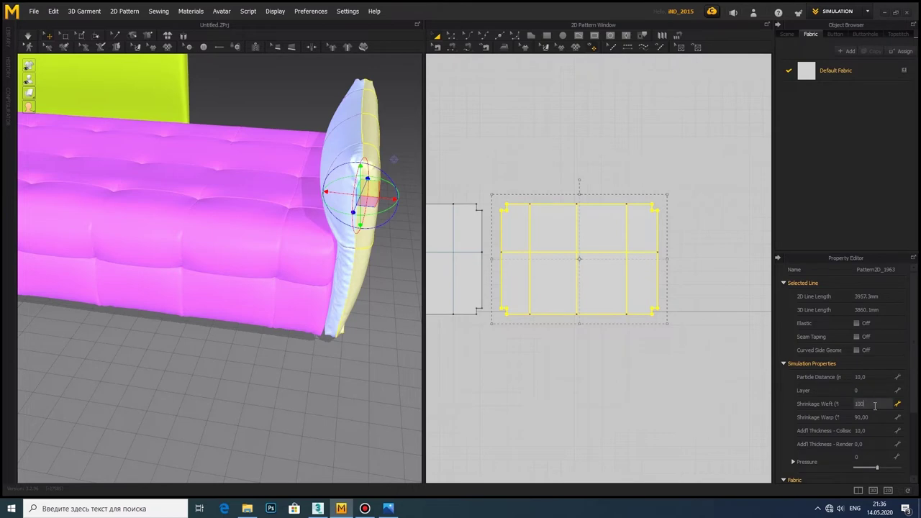
left_click(27, 36)
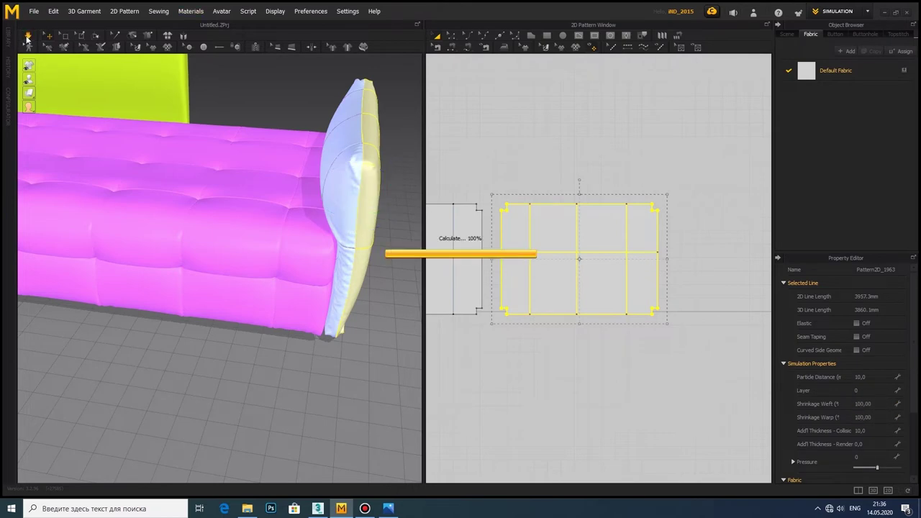
Step: Change the panel's weft shrinkage to 100 and re-simulate the drape
mouse_move(273, 203)
right_mouse_down()
mouse_move(263, 190)
mouse_move(91, 148)
mouse_move(203, 255)
mouse_move(326, 272)
mouse_move(374, 221)
mouse_move(288, 292)
mouse_move(220, 209)
right_mouse_up()
scroll(364, 234, "up", 2)
scroll(281, 294, "up", 2)
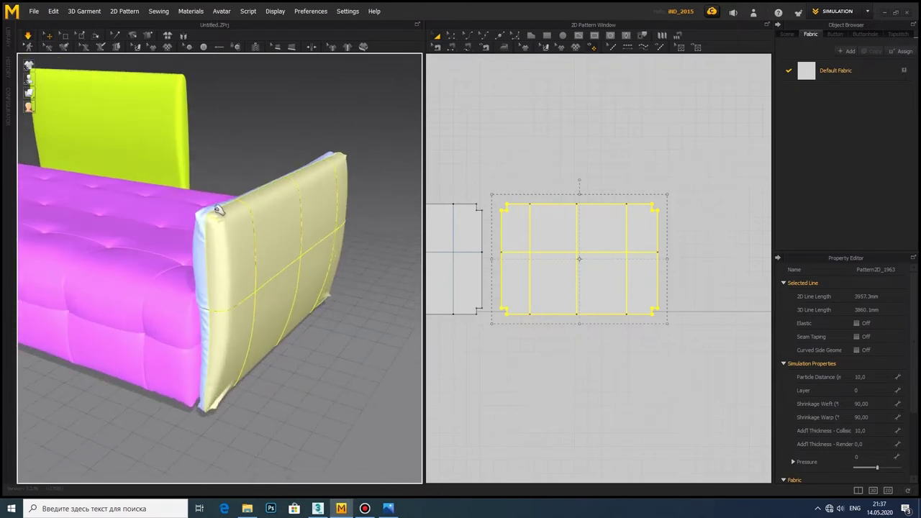
left_click(883, 405)
type("100")
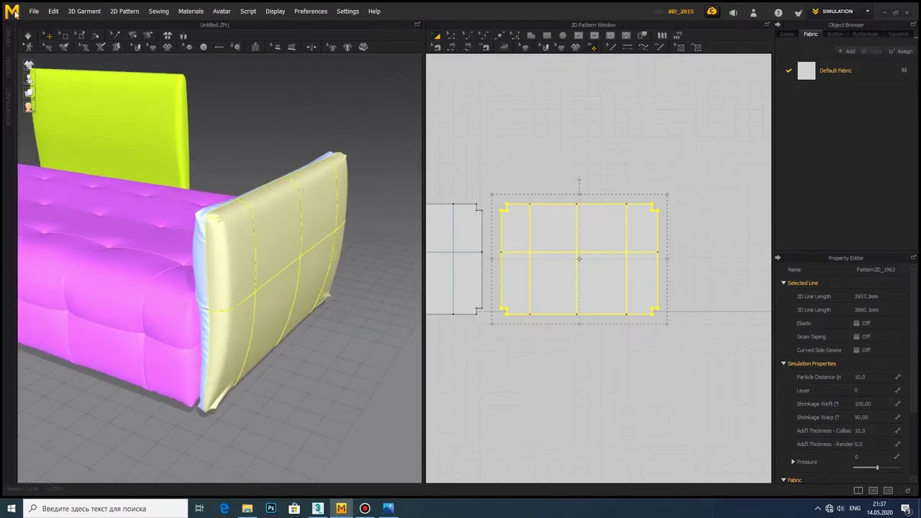
left_click(28, 36)
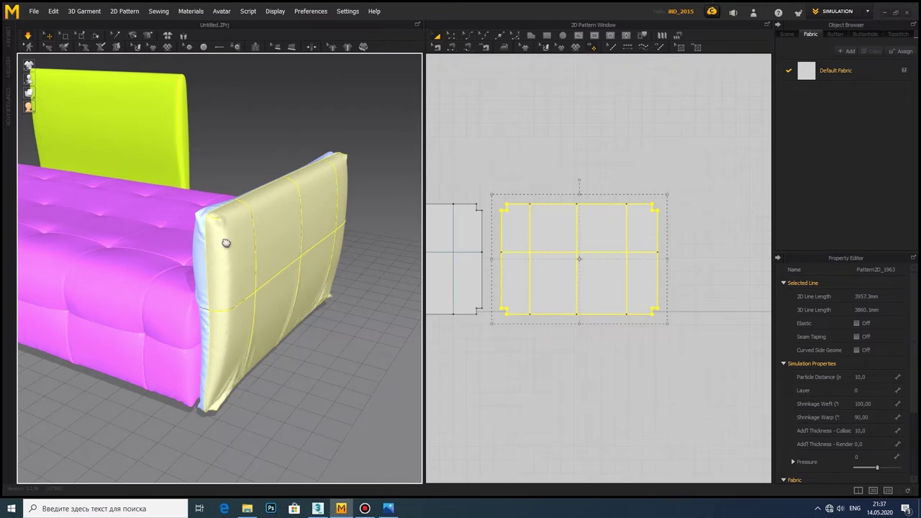
mouse_move(226, 242)
right_mouse_down()
mouse_move(237, 226)
mouse_move(190, 213)
mouse_move(199, 237)
right_mouse_up()
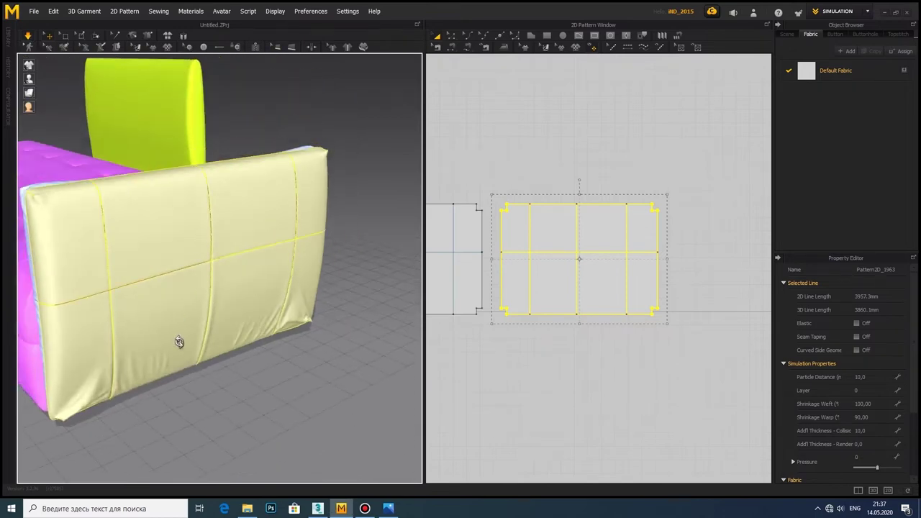
mouse_move(179, 342)
right_mouse_down()
mouse_move(224, 329)
mouse_move(208, 336)
mouse_move(216, 357)
mouse_move(182, 380)
mouse_move(198, 345)
right_mouse_up()
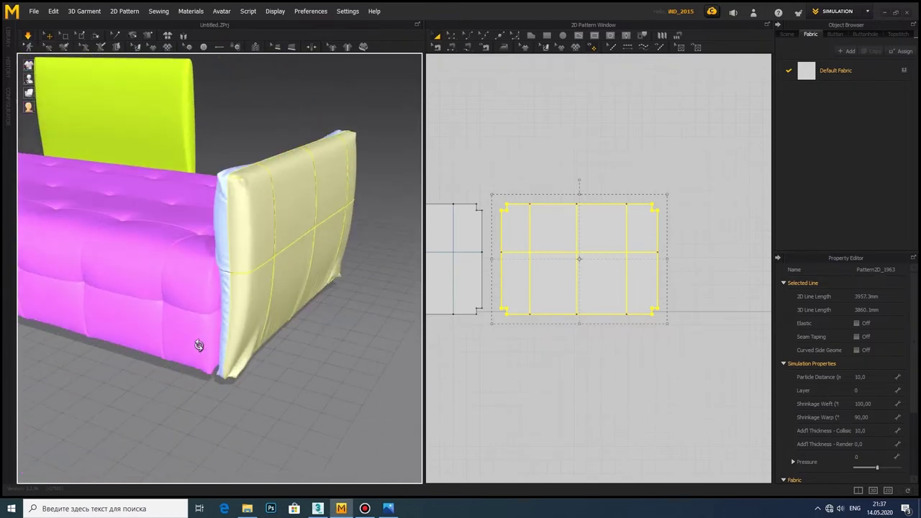
Step: Adjust the outer panel's warp shrinkage and pressure while checking the armrest from the side
left_click(880, 416)
type("5")
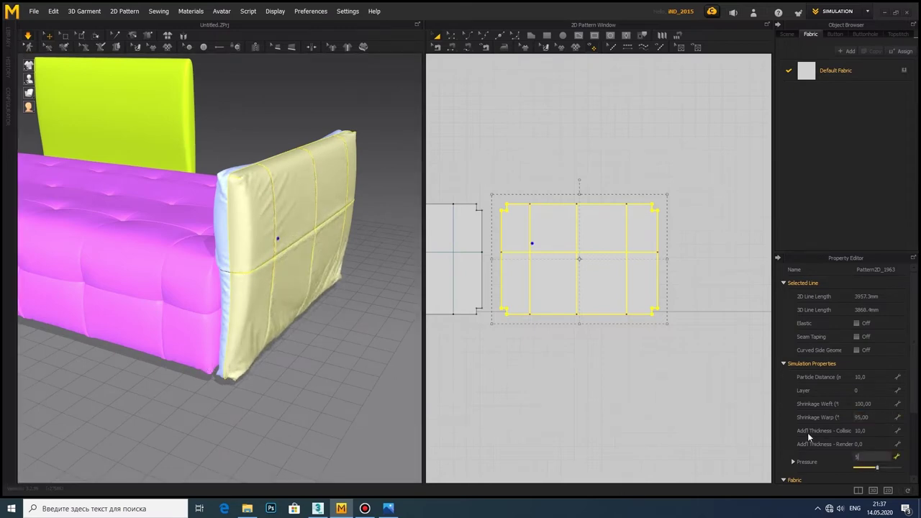
key("Return")
mouse_move(221, 293)
right_mouse_down()
mouse_move(240, 280)
mouse_move(255, 298)
right_mouse_up()
left_click(863, 456)
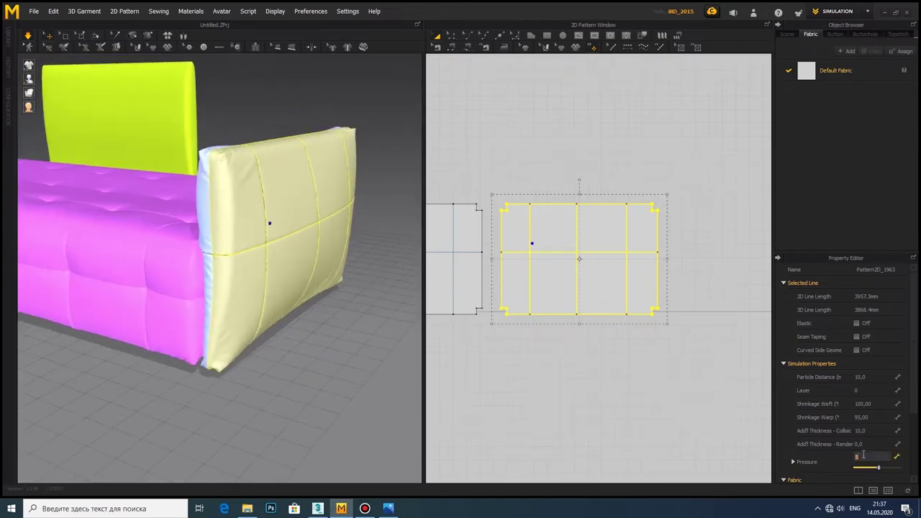
mouse_move(375, 324)
right_mouse_down()
mouse_move(392, 312)
mouse_move(249, 289)
mouse_move(252, 314)
mouse_move(220, 298)
mouse_move(287, 308)
right_mouse_up()
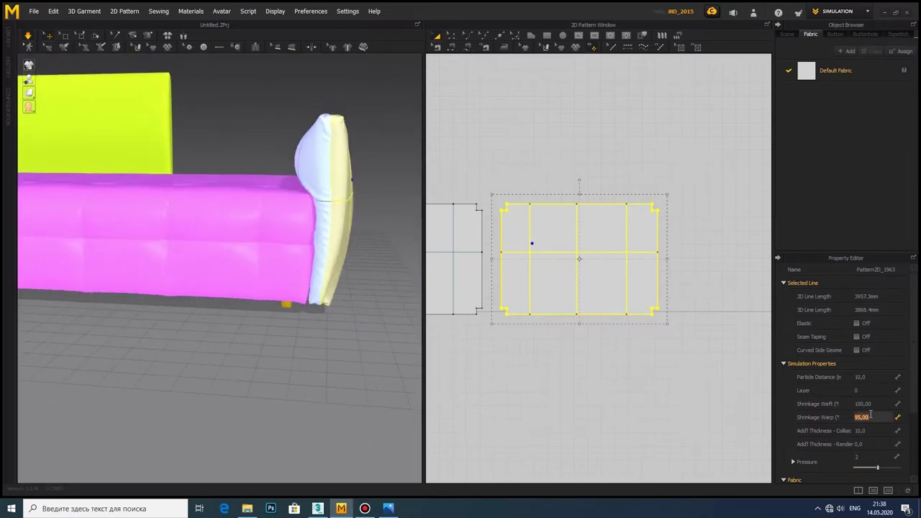
right_click_drag(298, 300, 265, 315)
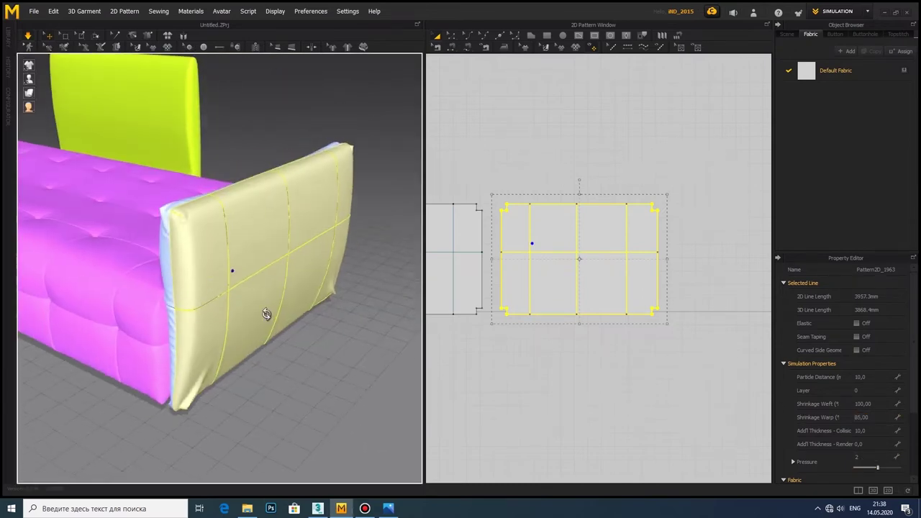
Step: Settle the weft shrinkage at 105 and select the inner pillow pattern
left_click(878, 403)
type("0")
left_click(869, 417)
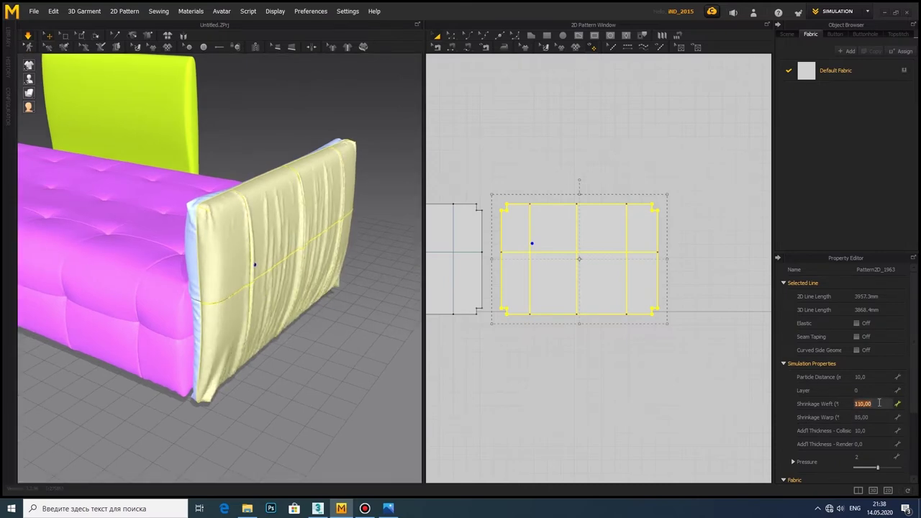
type("5")
key("Tab")
mouse_move(244, 304)
right_mouse_down()
mouse_move(267, 320)
mouse_move(257, 287)
right_mouse_up()
left_click(286, 195)
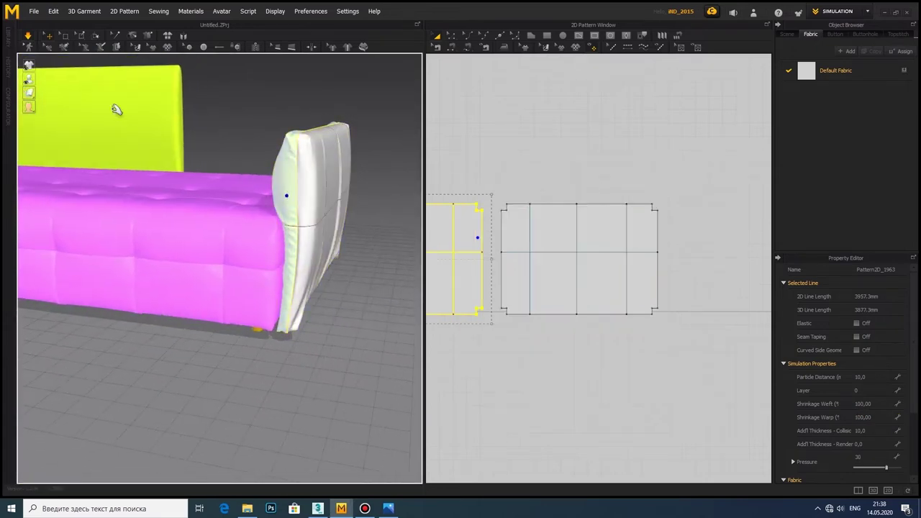
Step: Unfreeze the inner pillow and select both armrest pattern pieces
right_click(285, 169)
left_click(341, 40)
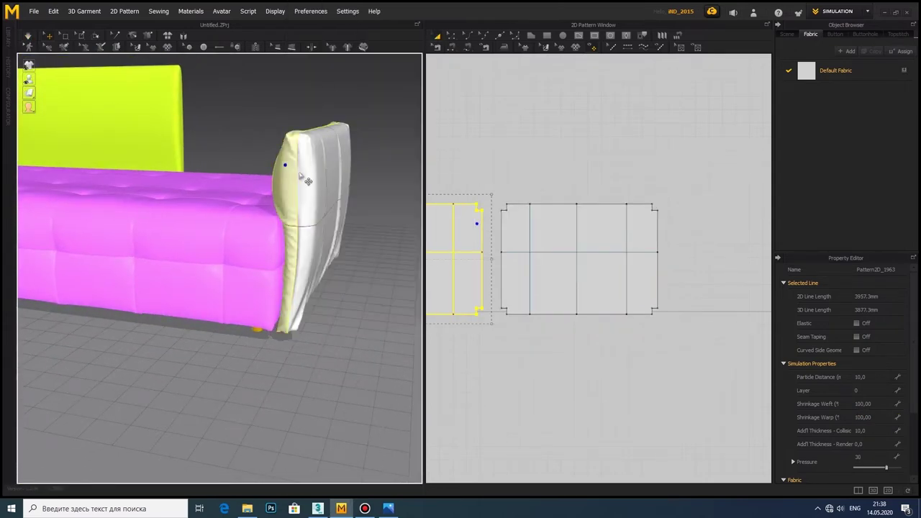
left_click(300, 175)
left_click(291, 219, "shift")
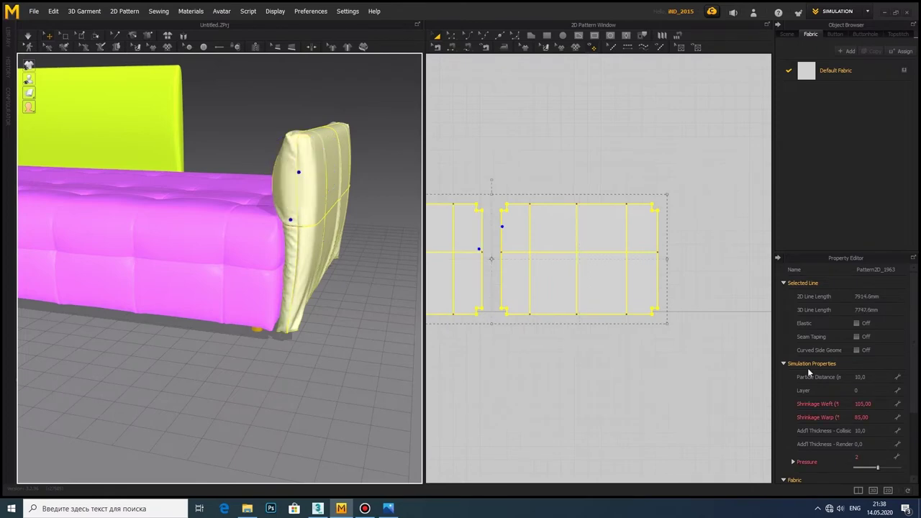
Step: Switch to solid shading and set both pieces' particle distance to 5
mouse_move(353, 286)
right_mouse_down()
mouse_move(252, 237)
mouse_move(304, 175)
mouse_move(29, 93)
right_mouse_up()
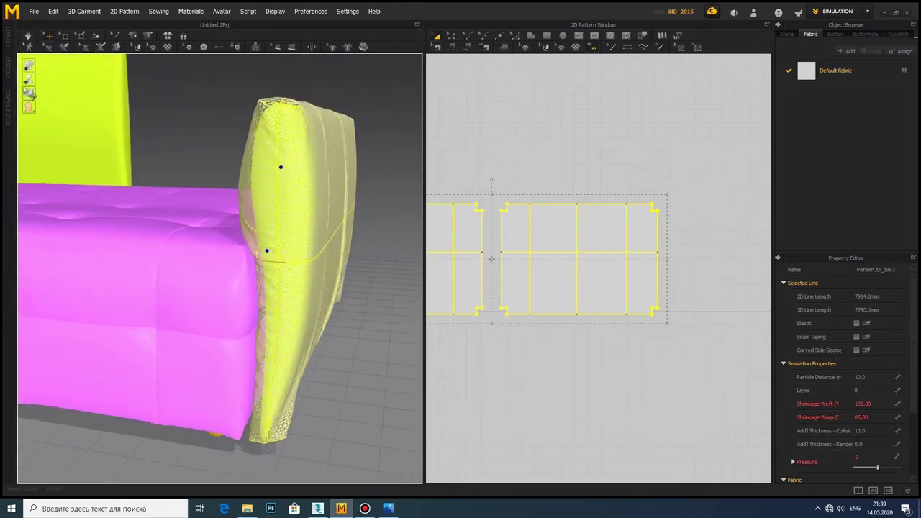
left_click(90, 98)
left_click(879, 377)
type("5")
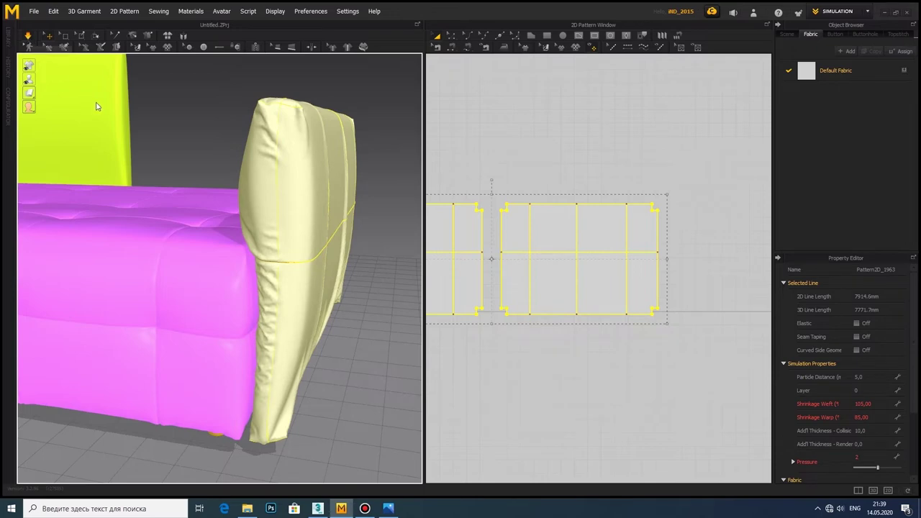
right_click_drag(182, 134, 169, 228)
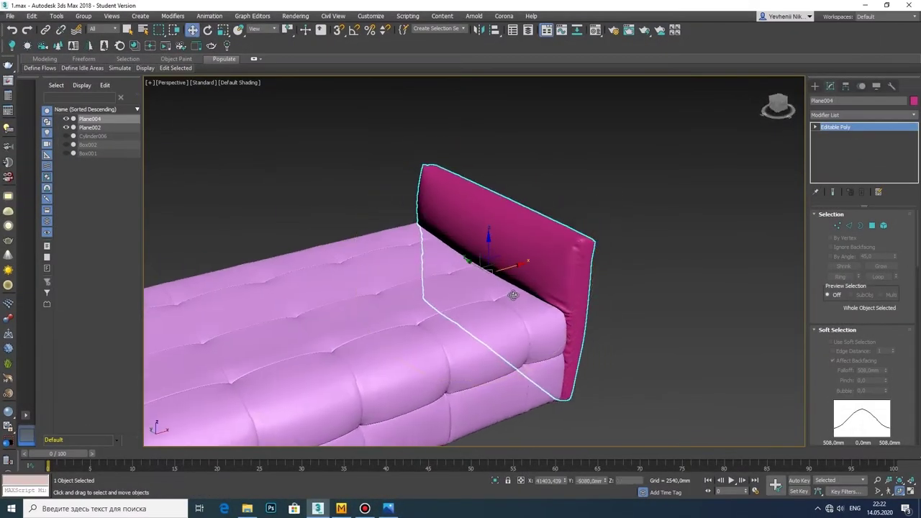
Step: Isolate the backrest plane Plane004 and return it to object level
key("alt+q")
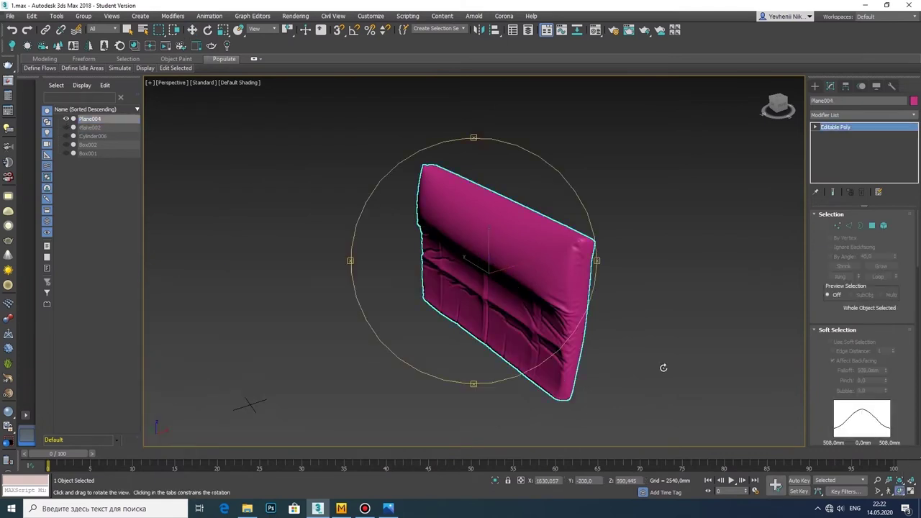
mouse_move(663, 368)
middle_mouse_down("alt")
mouse_move(411, 281)
mouse_move(403, 242)
mouse_move(440, 251)
middle_mouse_up("alt")
scroll(446, 242, "up", 3)
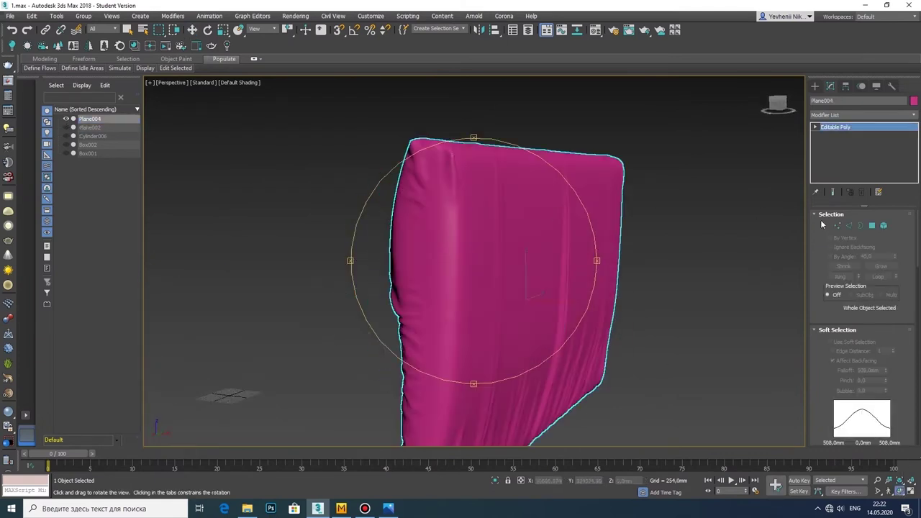
key("2")
key("w")
right_click(525, 288)
left_click(492, 197)
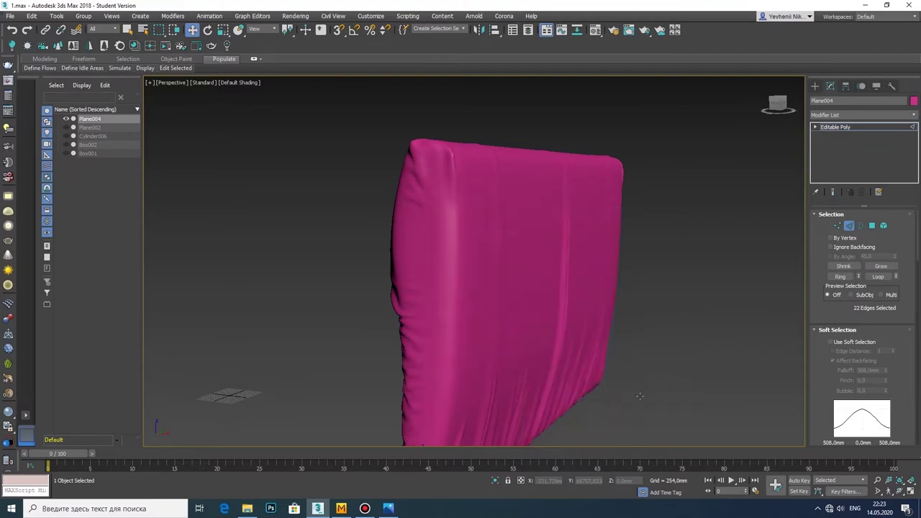
Step: Turn on Edged Faces for the front view of the backrest panel
left_click(894, 493)
left_click_drag(569, 266, 463, 273)
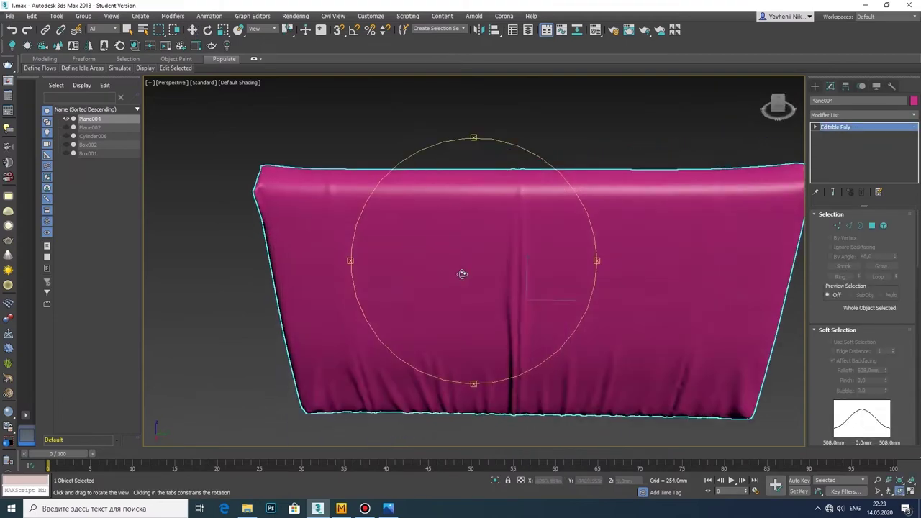
scroll(463, 273, "up", 5)
left_click(240, 82)
left_click(270, 179)
Step: Select the seam edge path from the top to the bottom of the panel
key("2")
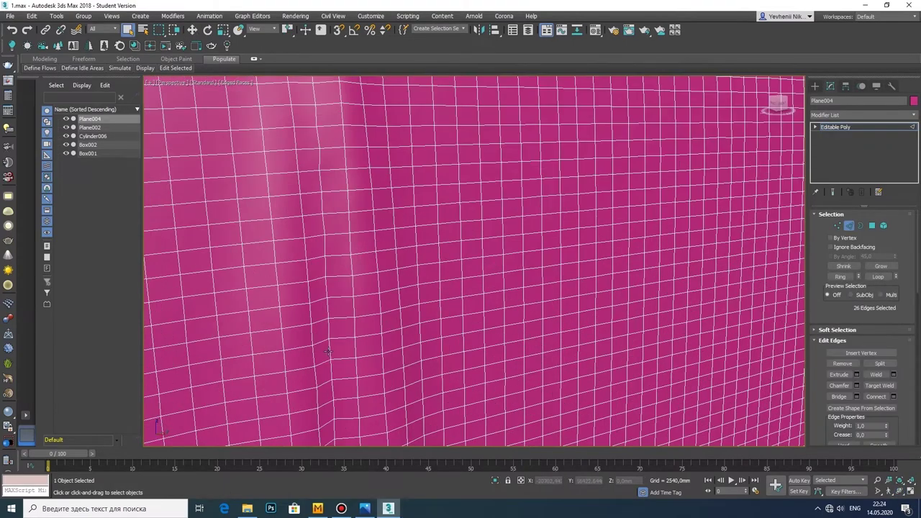
left_click(310, 101, "ctrl+shift")
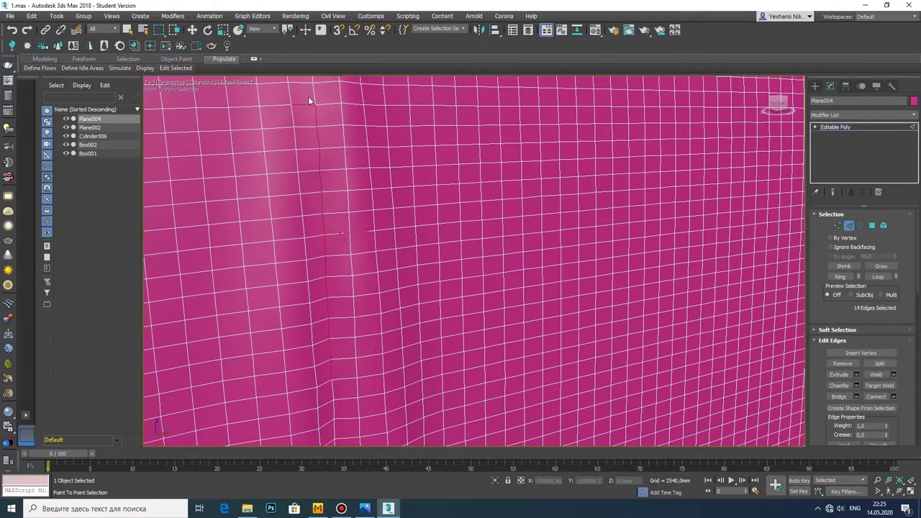
left_click(321, 184)
key("w")
Step: Make the panel purple and add another edge to the seam selection
left_click(914, 101)
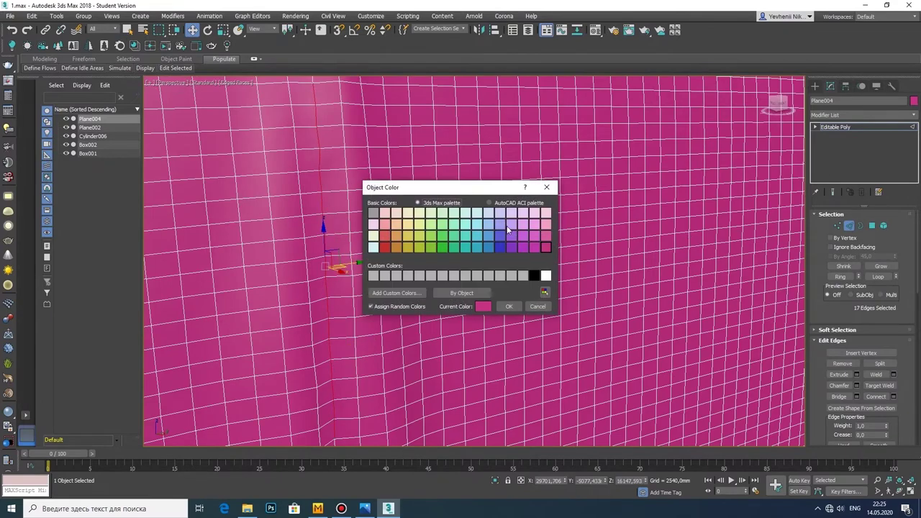
left_click(509, 307)
scroll(333, 129, "up", 2)
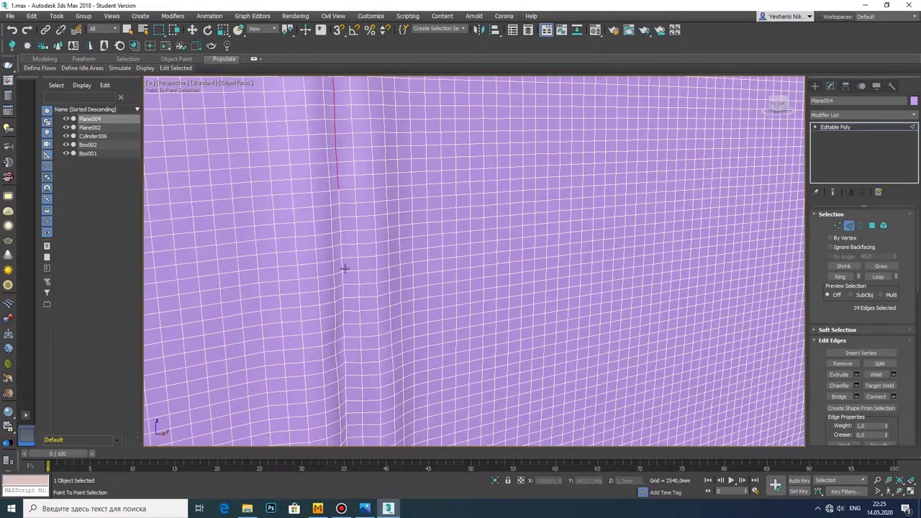
left_click(347, 442)
scroll(347, 442, "down", 5)
Step: Hide Plane002, Cylinder006, Box002 and Box001 in the Scene Explorer
left_click(904, 493)
left_click_drag(504, 287, 432, 281)
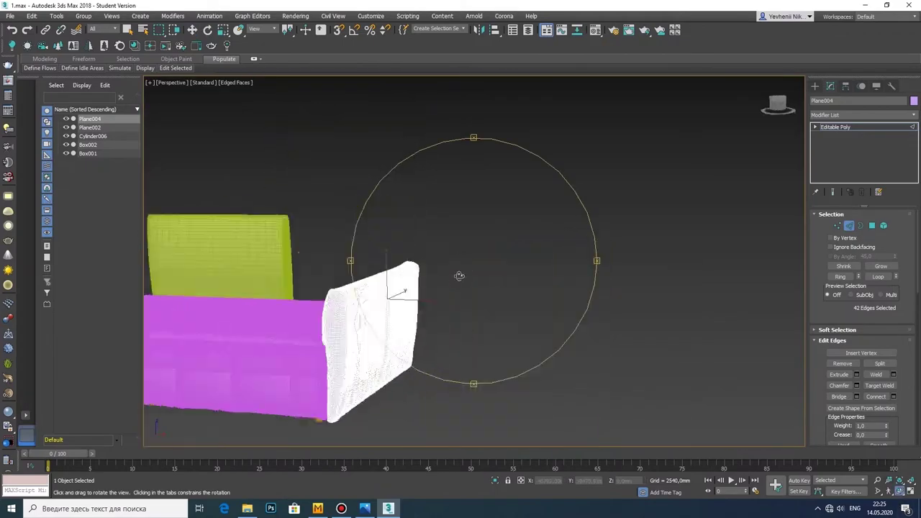
left_click(65, 128)
left_click(65, 136)
left_click(65, 145)
left_click(66, 153)
scroll(388, 302, "up", 5)
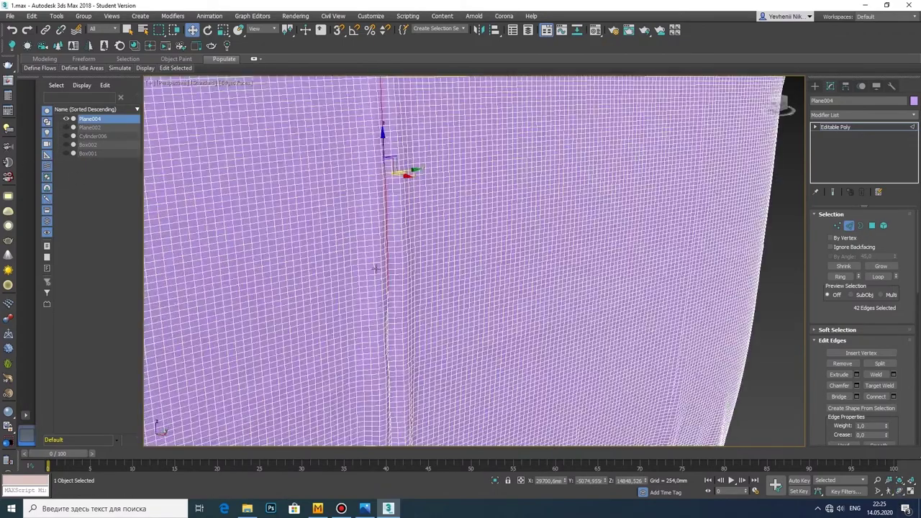
scroll(396, 238, "up", 2)
scroll(403, 187, "up", 2)
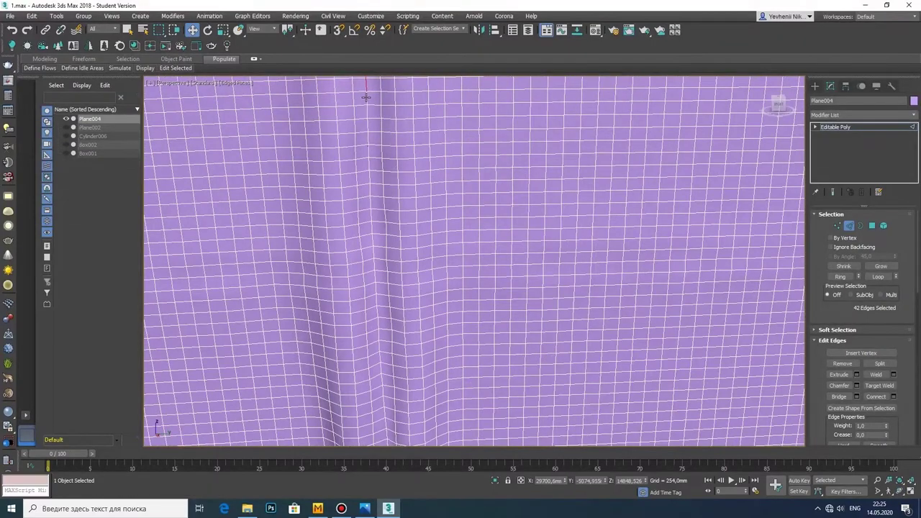
Step: Extend the seam edge selection along the full fold of the panel
left_click_drag(366, 94, 456, 103)
middle_click_drag(456, 437, 440, 173, "alt")
middle_click_drag(447, 432, 468, 188, "alt")
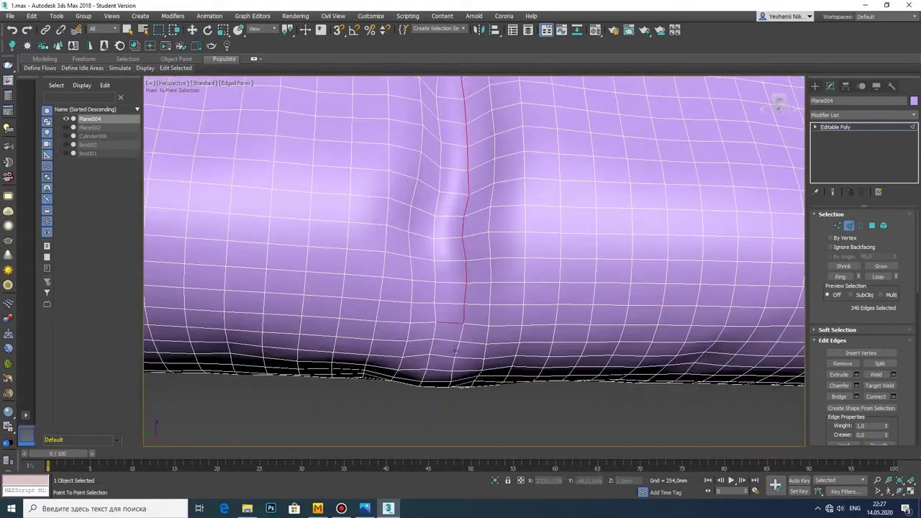
scroll(468, 216, "down", 3)
middle_click_drag(469, 269, 477, 284, "alt")
scroll(477, 284, "up", 5)
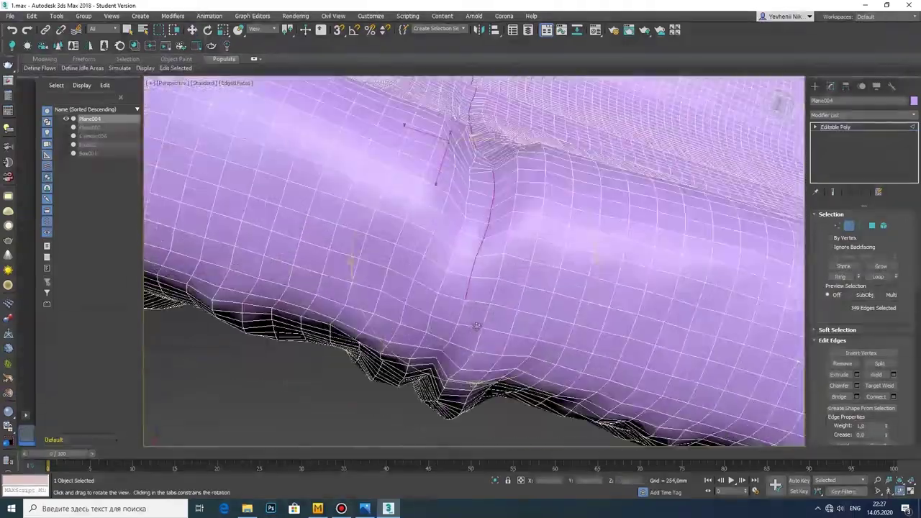
key("w")
scroll(452, 339, "down", 5)
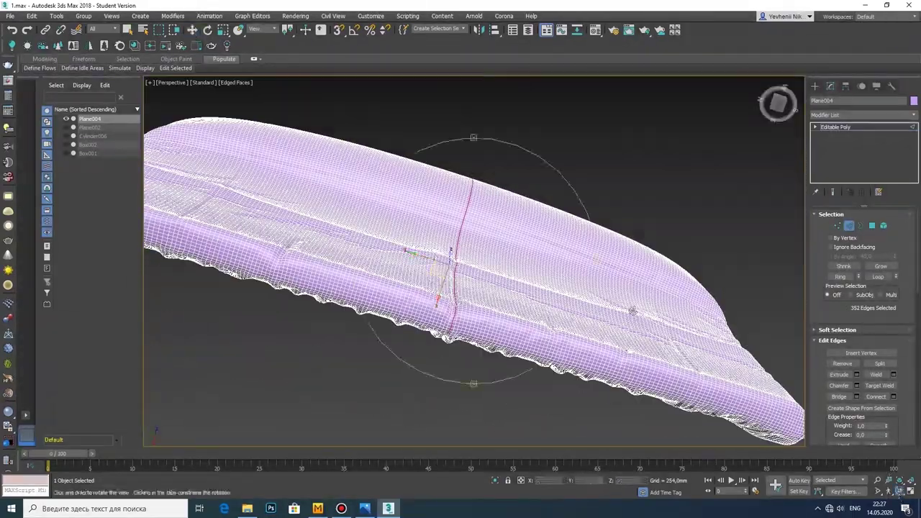
mouse_move(450, 253)
middle_mouse_down("alt")
mouse_move(578, 346)
mouse_move(461, 261)
mouse_move(497, 279)
mouse_move(521, 263)
mouse_move(539, 222)
mouse_move(488, 251)
mouse_move(546, 264)
mouse_move(533, 254)
mouse_move(497, 302)
middle_mouse_up("alt")
Step: Compare against the reference photo and begin Extrude Edges on the seam
left_click(365, 509)
left_click(365, 509)
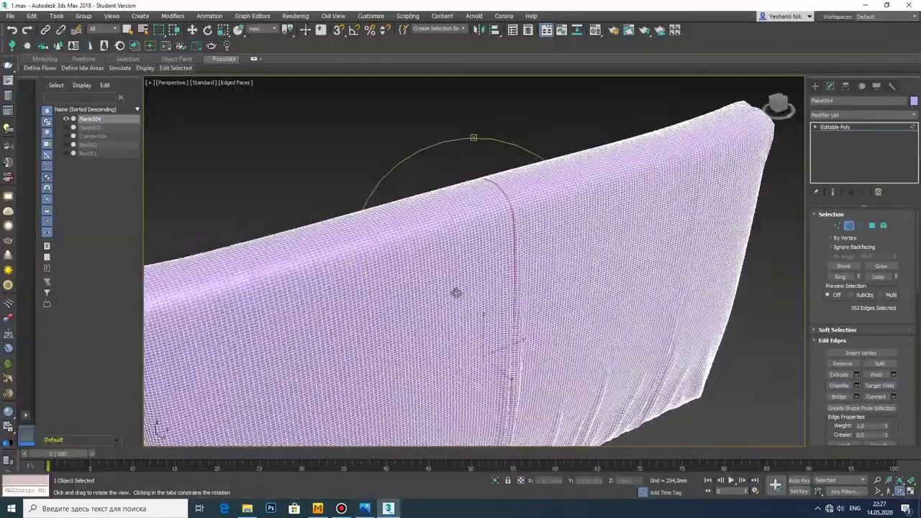
scroll(457, 292, "up", 5)
left_click(856, 375)
Step: Extrude the seam inward with negative height and a narrower width
left_click_drag(474, 303, 474, 316)
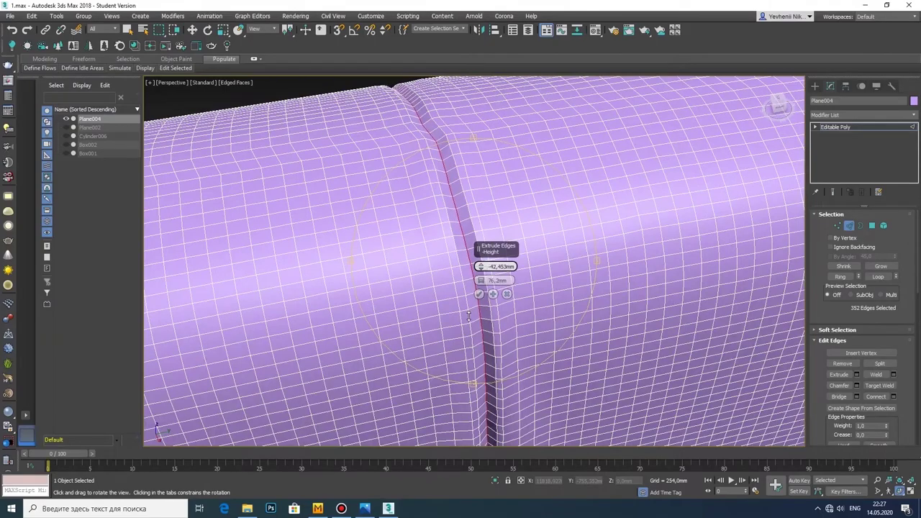
mouse_move(474, 317)
middle_mouse_down("alt")
mouse_move(463, 319)
mouse_move(475, 297)
middle_mouse_up("alt")
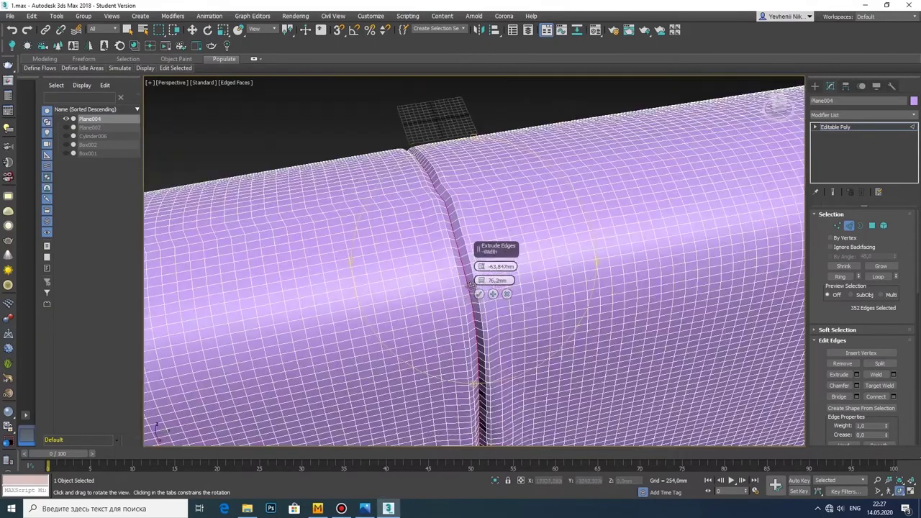
scroll(471, 284, "up", 3)
left_click(365, 509)
left_click(365, 509)
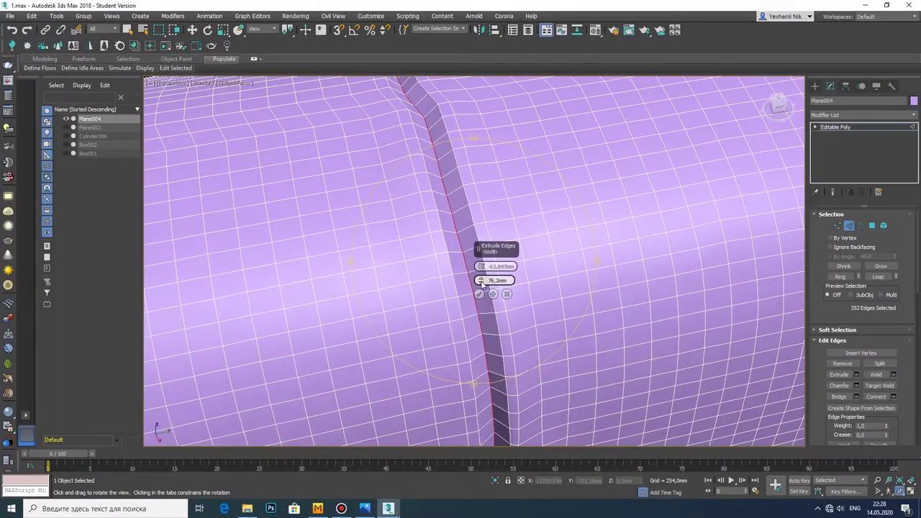
left_click_drag(482, 285, 480, 285)
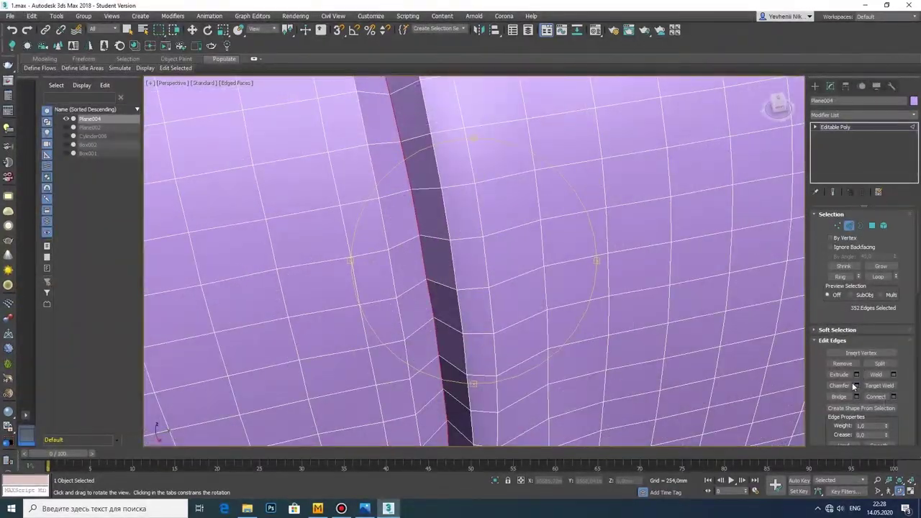
Step: Chamfer the groove edges with 3 segments
left_click(856, 385)
left_click_drag(482, 295, 482, 295)
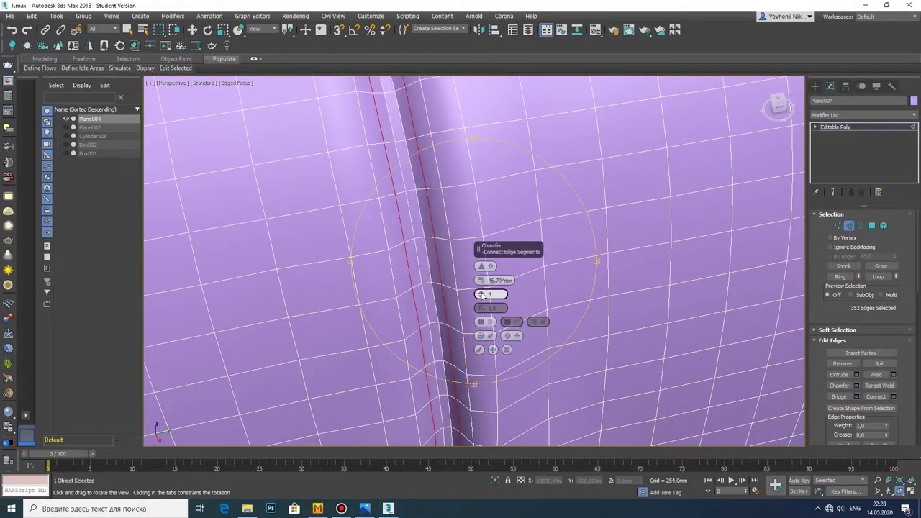
left_click(480, 349)
key("w")
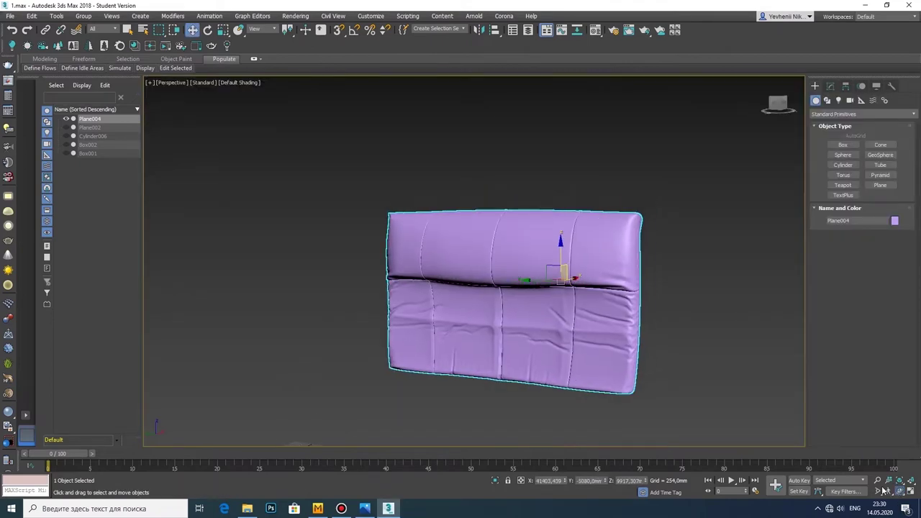
Step: Unhide Plane002, the tufted sofa, beside the grooved panel
middle_click_drag(475, 280, 432, 274, "alt")
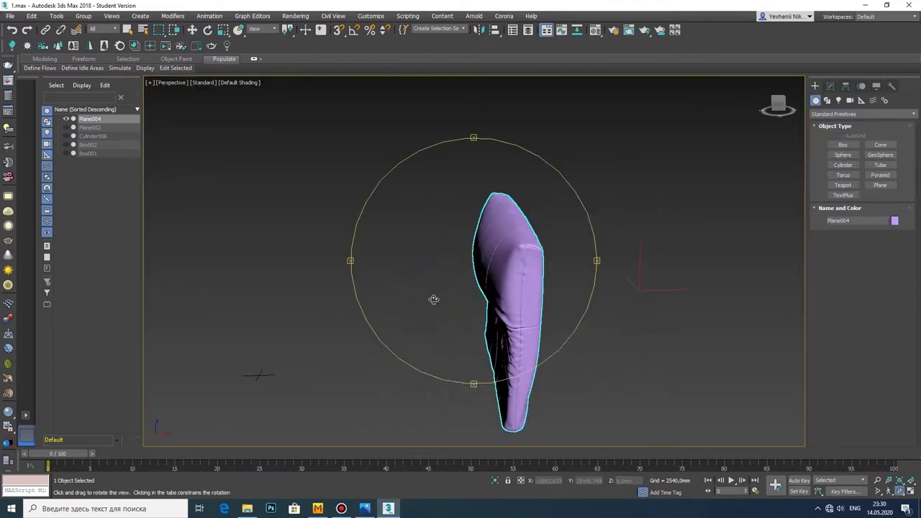
left_click(66, 127)
scroll(375, 236, "up", 2)
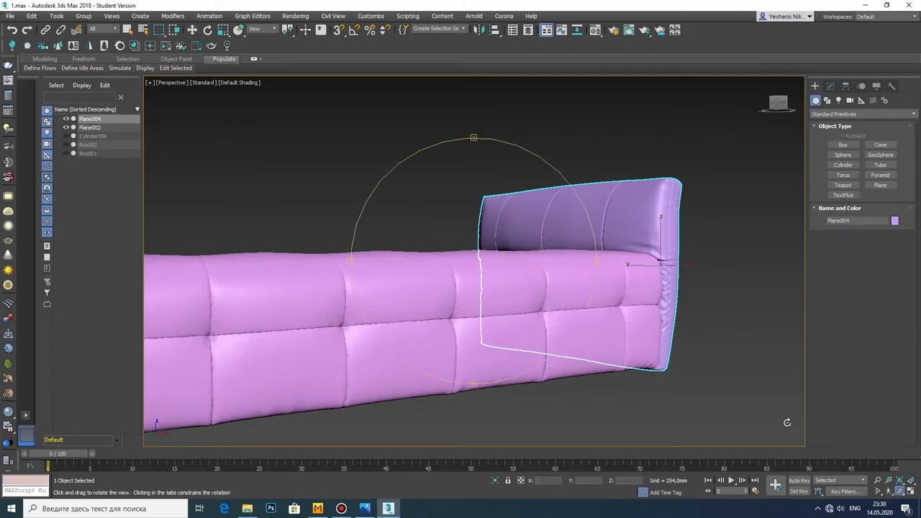
mouse_move(561, 281)
middle_mouse_down("alt")
mouse_move(334, 281)
mouse_move(432, 288)
middle_mouse_up("alt")
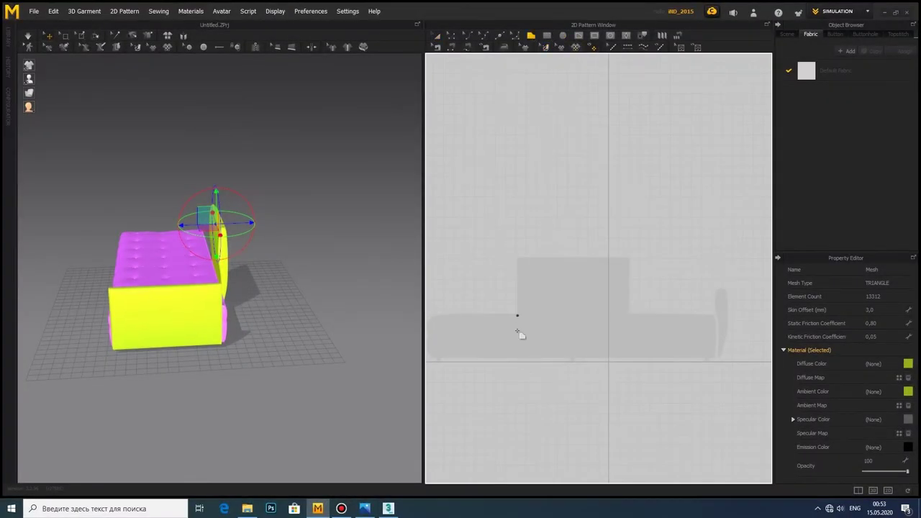
Step: Complete the notched rectangle's outline and inspect the new upright panel in 3D
scroll(517, 257, "up", 3)
left_click(502, 252)
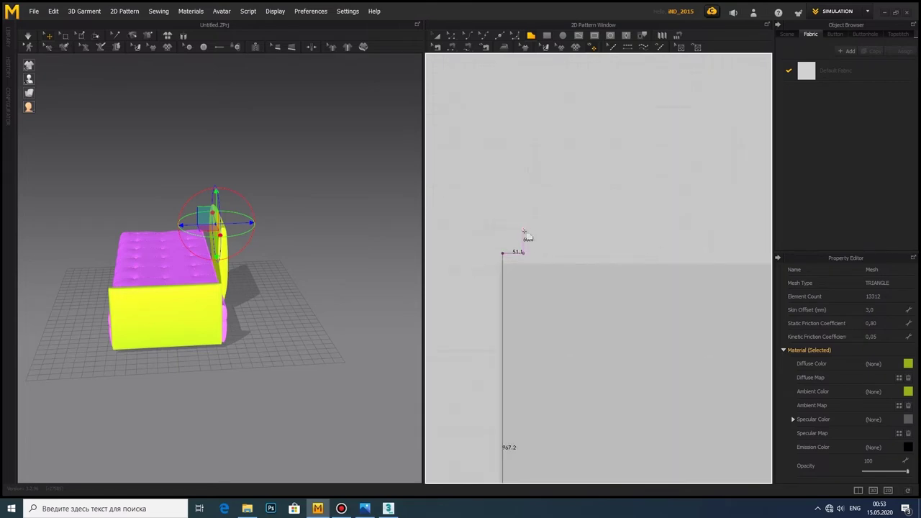
scroll(525, 239, "down", 3)
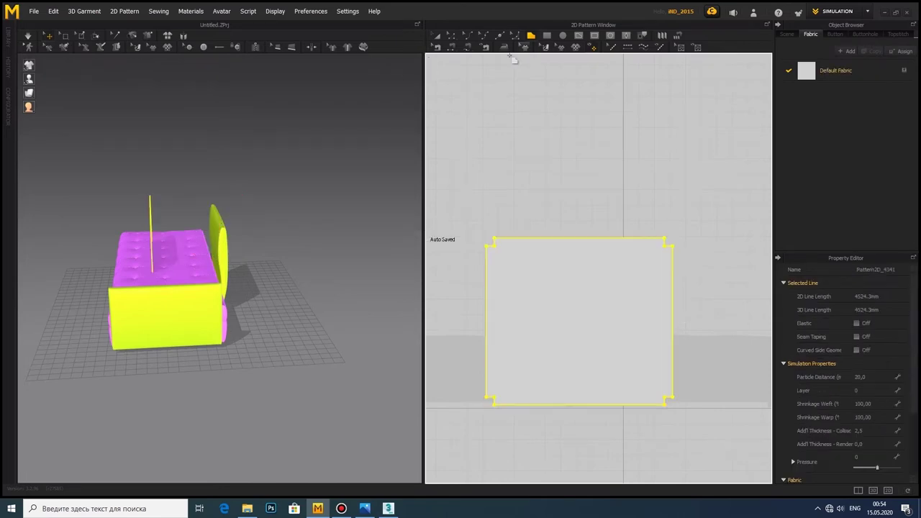
mouse_move(190, 234)
right_mouse_down()
mouse_move(236, 259)
mouse_move(112, 219)
mouse_move(108, 148)
mouse_move(289, 226)
mouse_move(49, 279)
mouse_move(279, 236)
right_mouse_up()
scroll(236, 259, "up", 5)
scroll(112, 219, "up", 3)
scroll(109, 148, "down", 5)
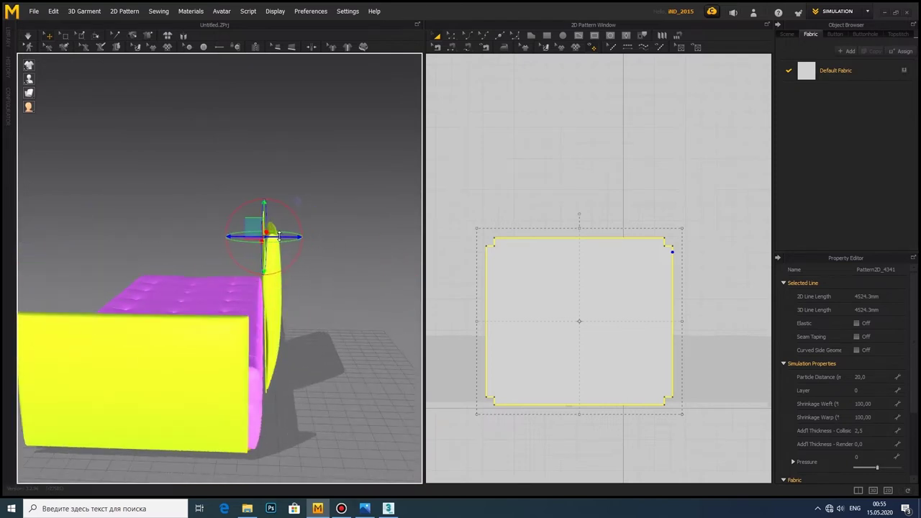
Step: Duplicate the notched pattern and place the copy to the right of the original
scroll(537, 319, "down", 5)
key("ctrl+c")
key("ctrl+v")
left_click(621, 319)
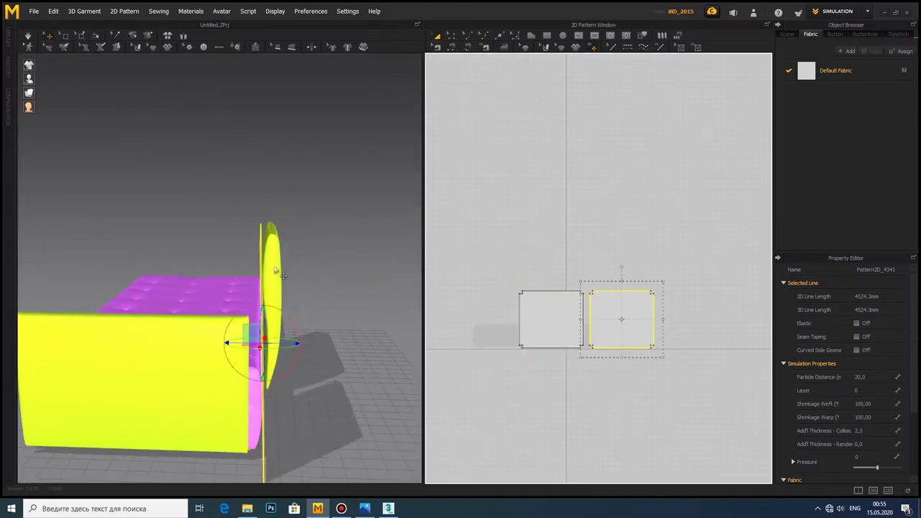
mouse_move(304, 362)
right_mouse_down()
mouse_move(377, 372)
mouse_move(216, 374)
right_mouse_up()
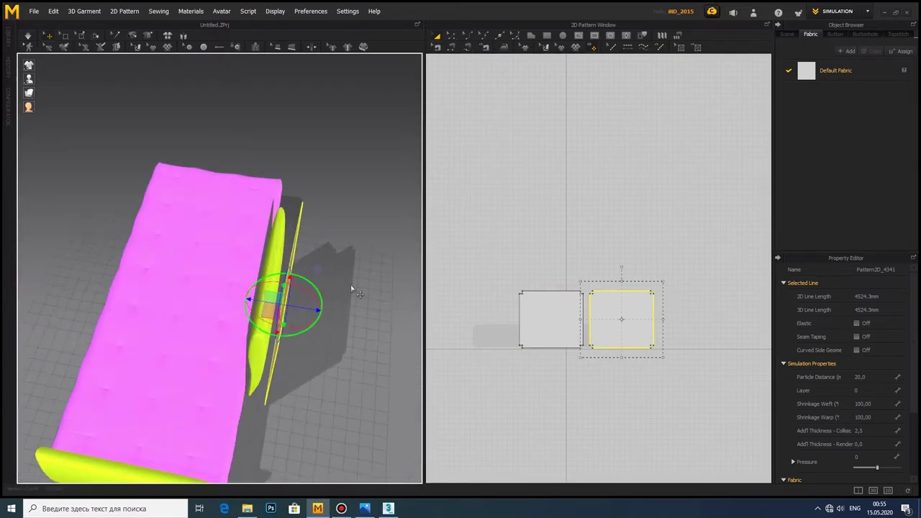
scroll(561, 321, "up", 3)
Step: Sew the two patterns together along their top, adjoining side and bottom edges
left_click(547, 249)
left_click(680, 248)
left_click(627, 320)
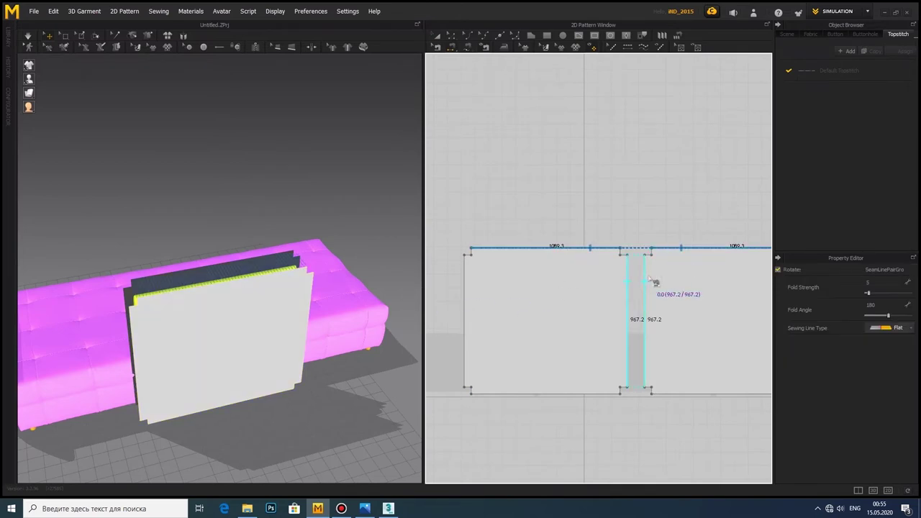
left_click(645, 320)
left_click(547, 393)
left_click(680, 393)
scroll(606, 308, "down", 3)
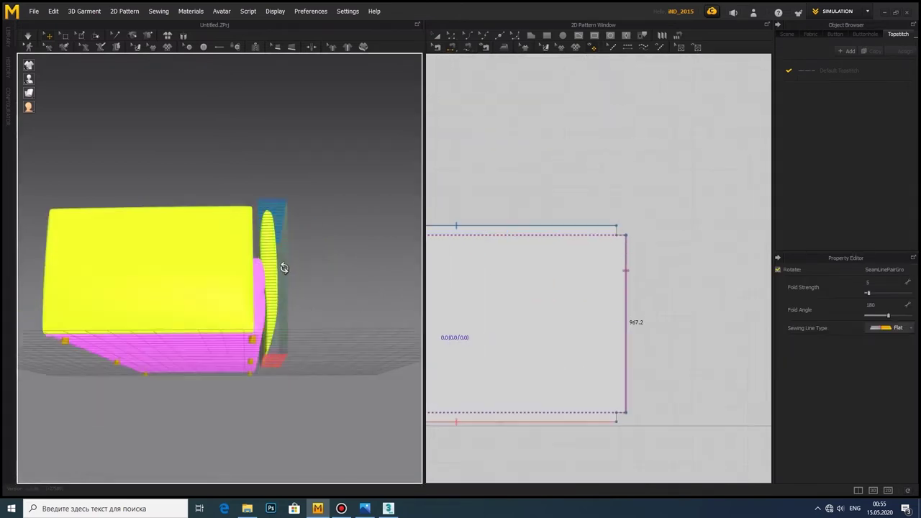
mouse_move(283, 267)
right_mouse_down()
mouse_move(295, 318)
mouse_move(208, 274)
right_mouse_up()
scroll(207, 274, "up", 2)
Step: Set the side piece's collision thickness to 10 and simulate it into a pillow
key("q")
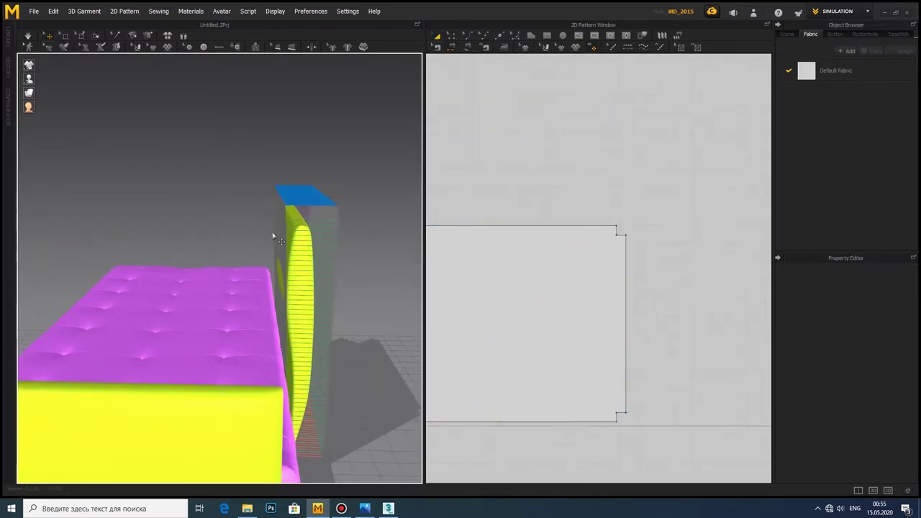
left_click(267, 232)
left_click(871, 430)
type("10")
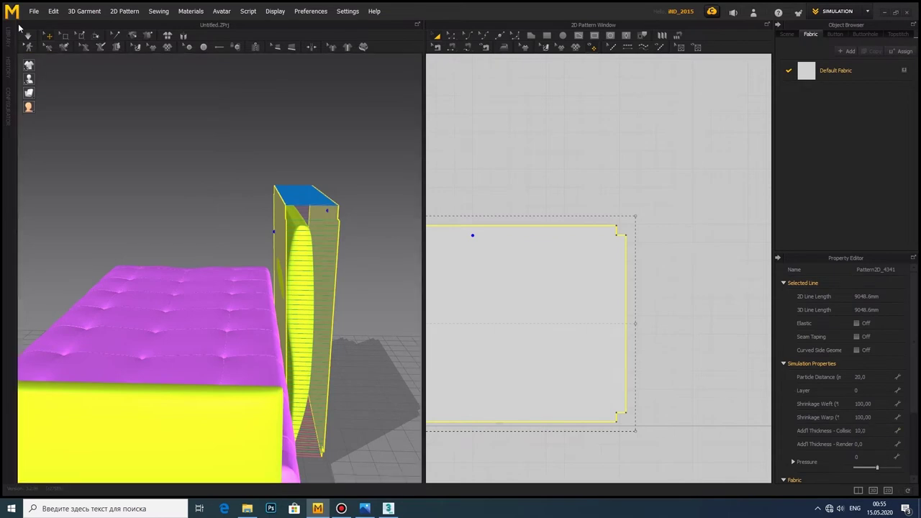
key("space")
right_click_drag(165, 175, 199, 185)
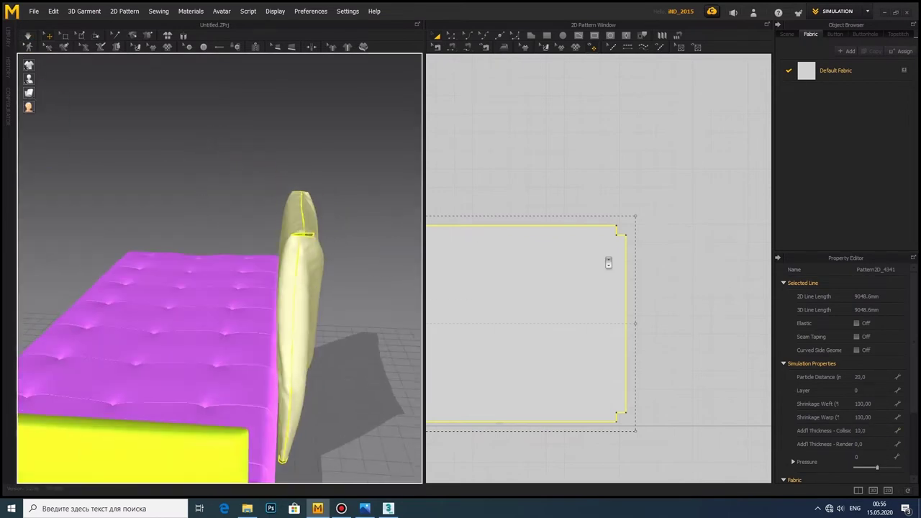
scroll(608, 263, "down", 3)
Step: Select a seam line on the pattern
key("b")
left_click(583, 244)
scroll(534, 346, "down", 2)
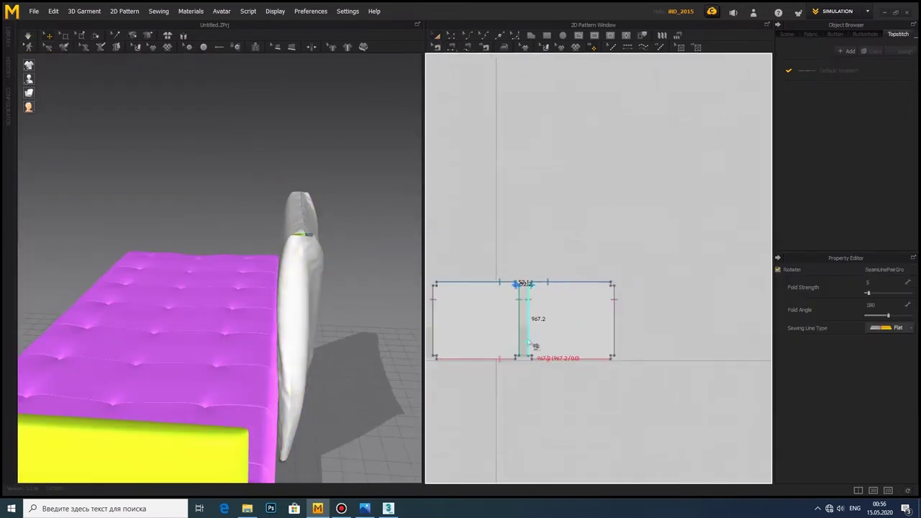
scroll(535, 347, "up", 4)
scroll(633, 284, "up", 2)
scroll(592, 220, "up", 2)
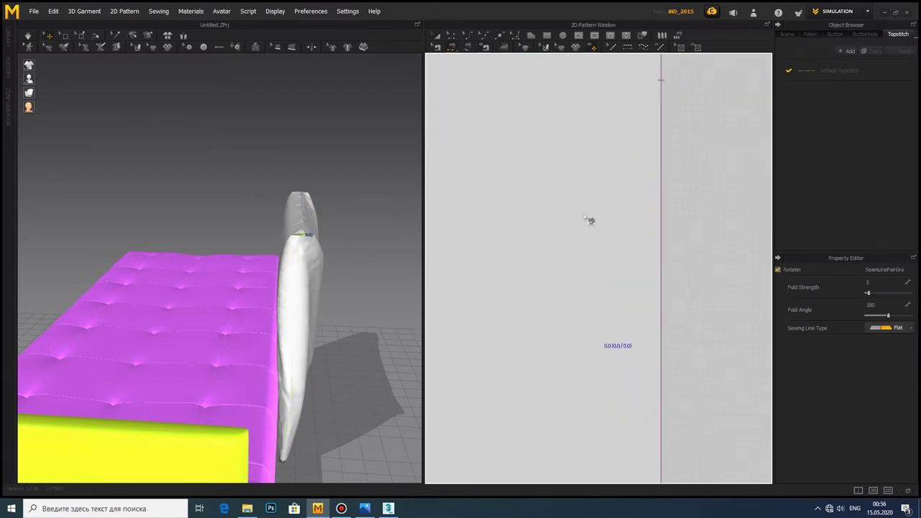
scroll(633, 185, "down", 2)
scroll(545, 282, "down", 3)
scroll(546, 282, "up", 3)
scroll(511, 346, "up", 2)
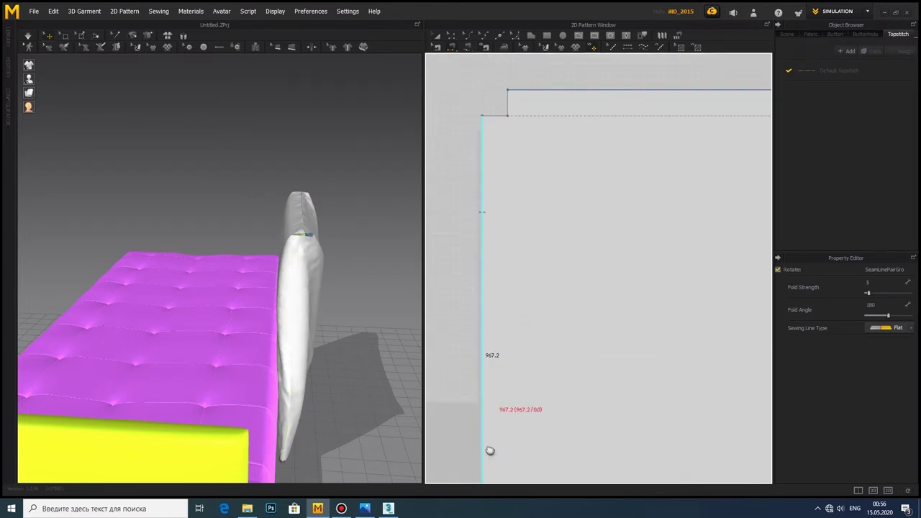
scroll(494, 389, "down", 1)
Step: Re-simulate the pillow, then select it and the right pattern panel
left_click(29, 36)
mouse_move(216, 252)
right_mouse_down()
mouse_move(295, 258)
mouse_move(259, 256)
right_mouse_up()
left_click(288, 254)
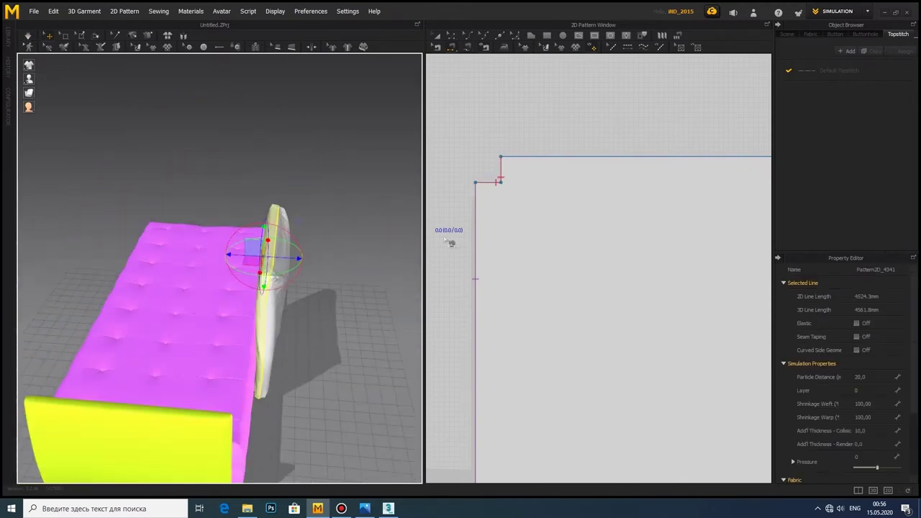
scroll(452, 243, "down", 3)
left_click(669, 277)
Step: Select both cushion panels, review their Default Fabric properties, and re-run the simulation
left_click(541, 255, "shift")
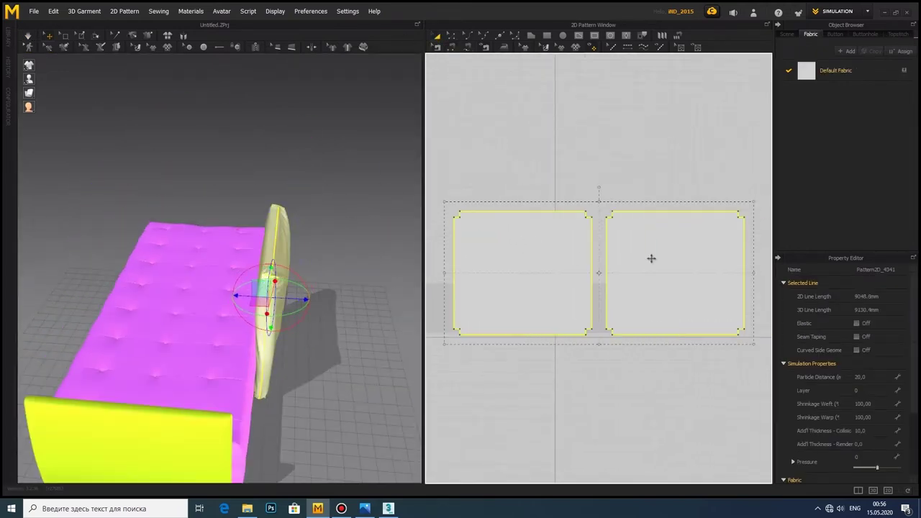
left_click(834, 70)
left_click(864, 467)
left_click(164, 78)
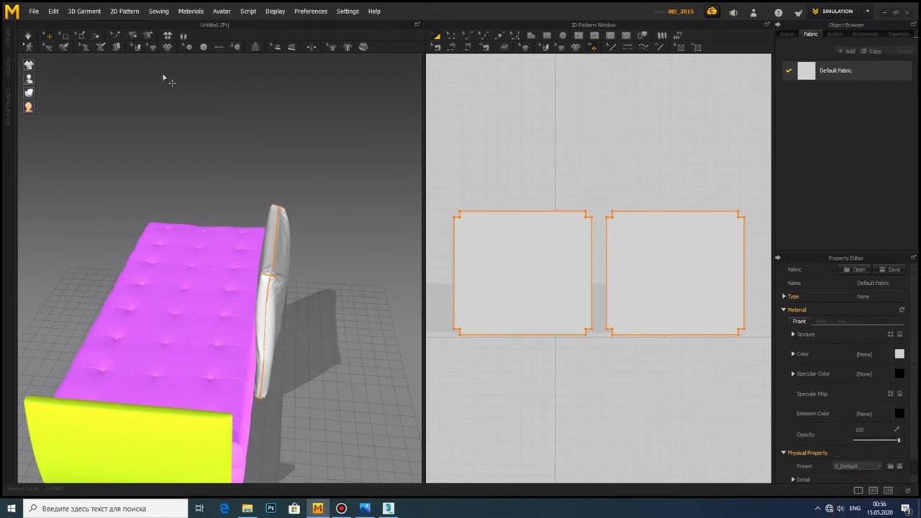
left_click(28, 37)
right_click_drag(171, 183, 185, 205)
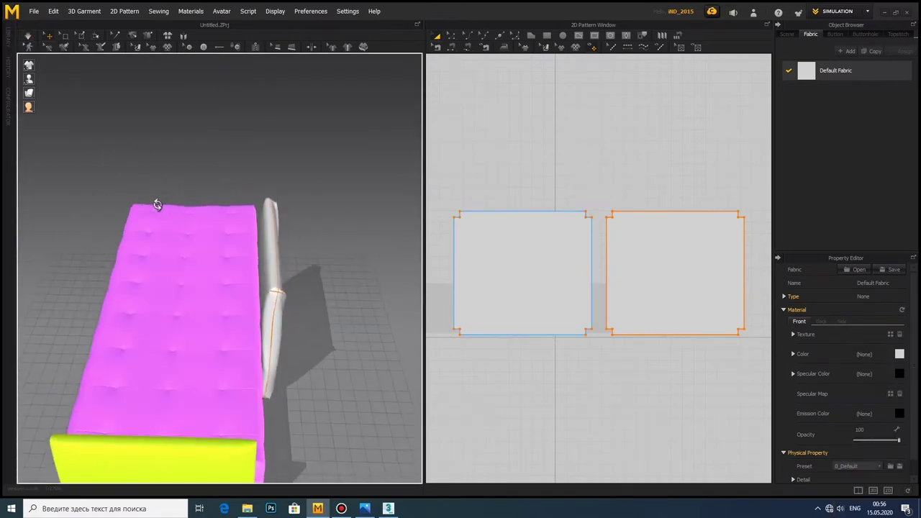
mouse_move(185, 205)
middle_mouse_down()
mouse_move(253, 229)
mouse_move(218, 230)
middle_mouse_up()
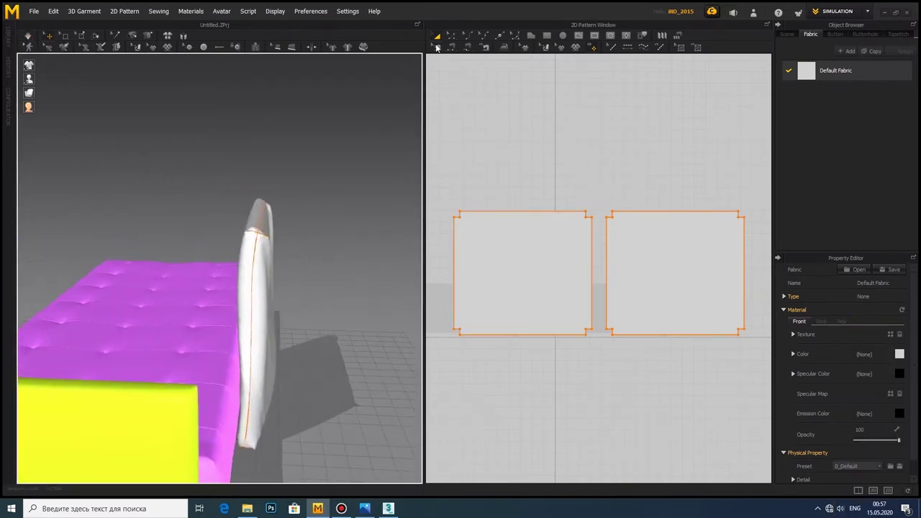
Step: Freeze the right cushion pattern piece
left_click(560, 278)
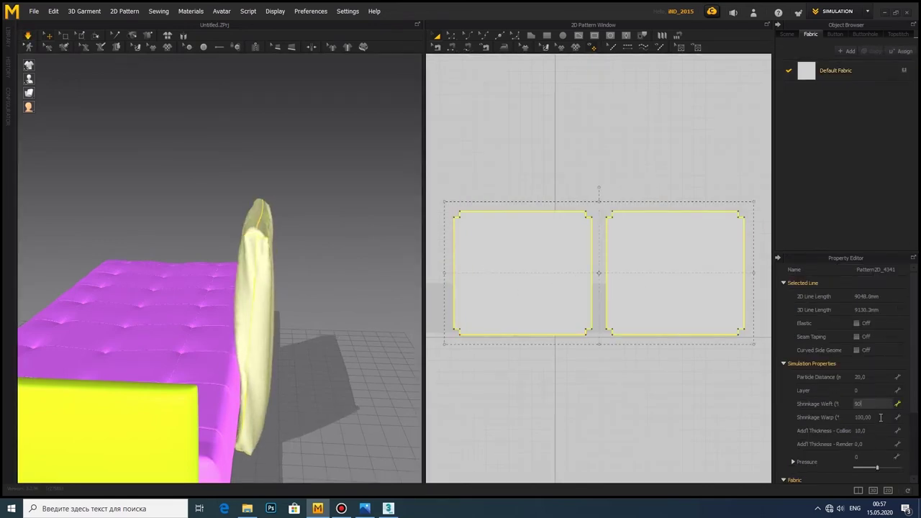
mouse_move(374, 302)
right_mouse_down()
mouse_move(212, 223)
mouse_move(264, 189)
mouse_move(57, 217)
mouse_move(46, 233)
mouse_move(255, 255)
mouse_move(225, 263)
right_mouse_up()
left_click(616, 248)
right_click(617, 250)
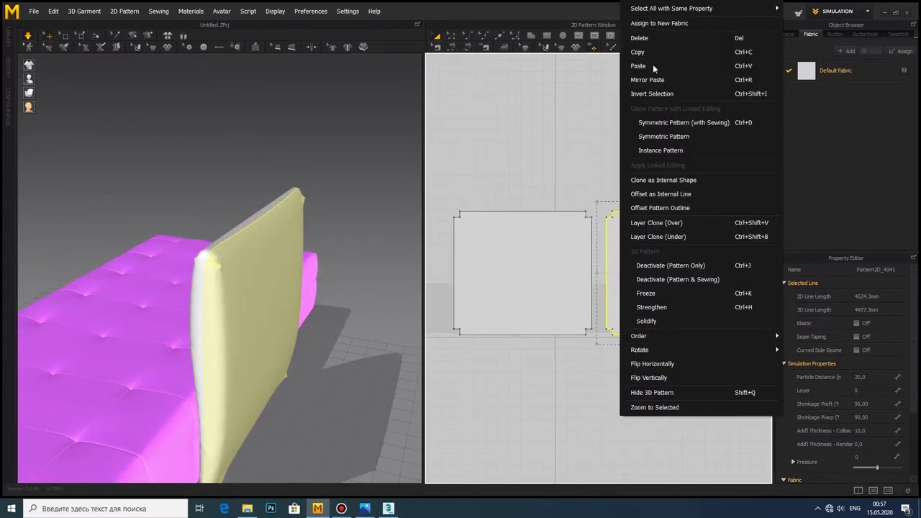
left_click(670, 291)
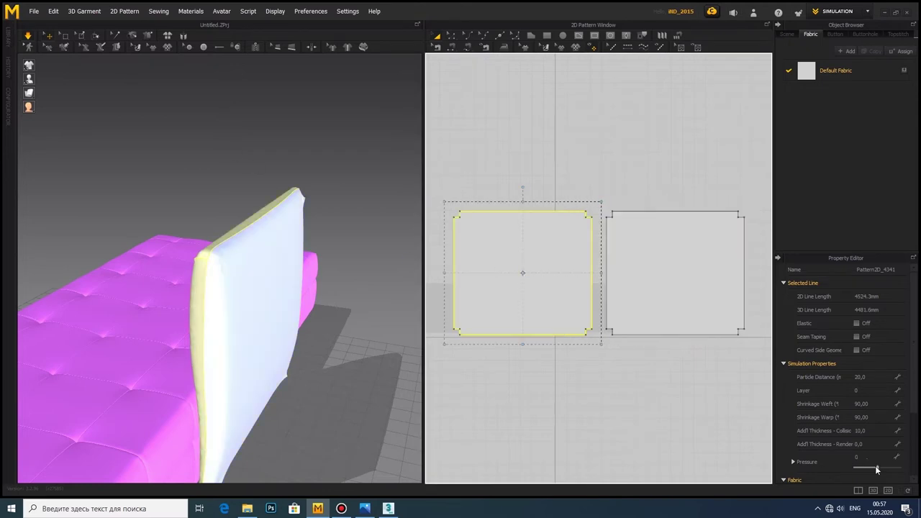
Step: Raise the pillow's inner pressure to 18 and resume the cloth simulation
left_click_drag(876, 468, 882, 468)
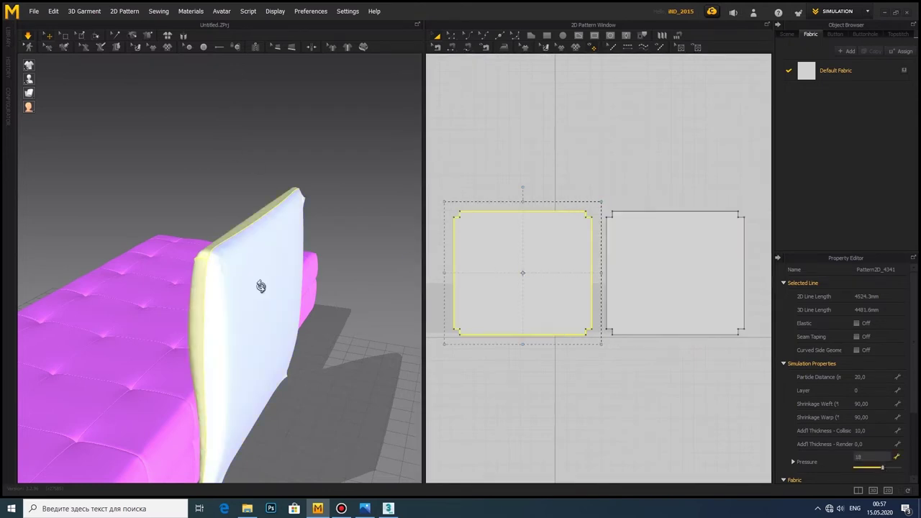
mouse_move(261, 284)
right_mouse_down()
mouse_move(426, 302)
mouse_move(158, 284)
mouse_move(259, 288)
right_mouse_up()
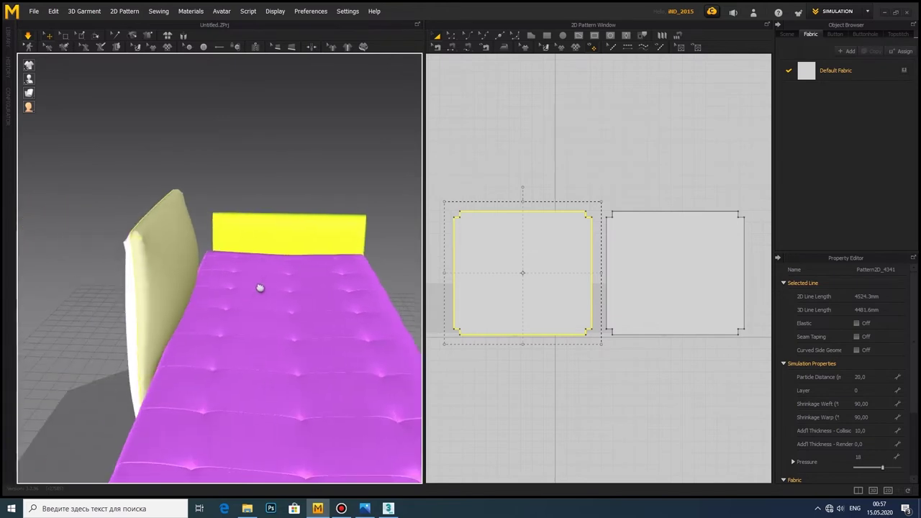
left_click(873, 457)
type("0")
left_click(26, 33)
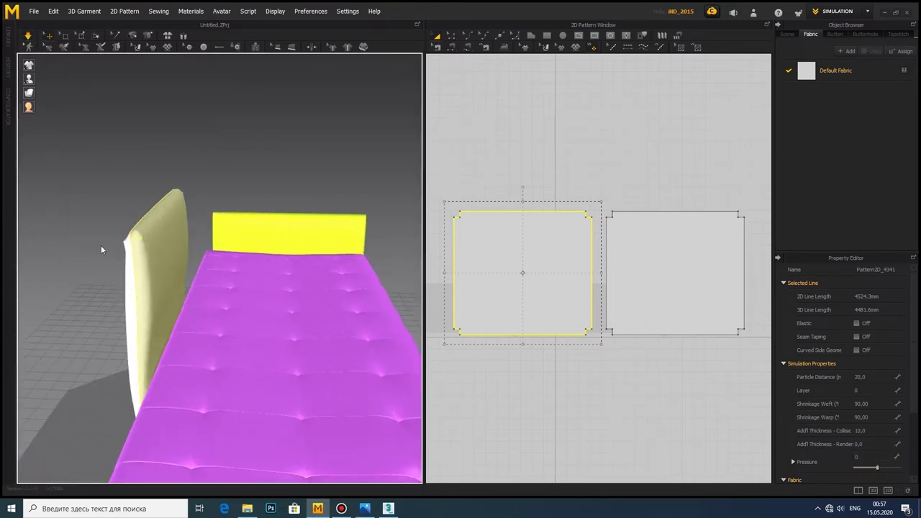
left_click(365, 509)
left_click(318, 509)
Step: Place three vertical fold lines on the left panel and a fold line on the right panel
scroll(547, 288, "up", 2)
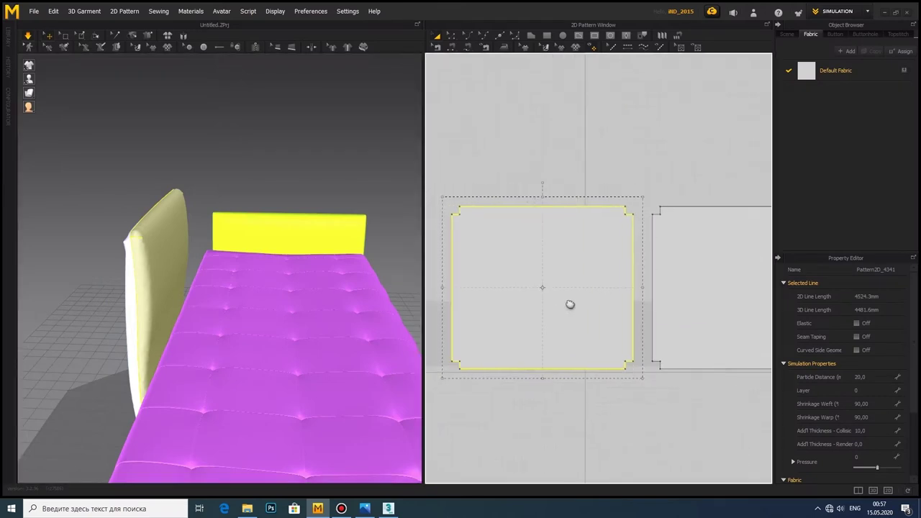
left_click(493, 328)
scroll(586, 312, "down", 1)
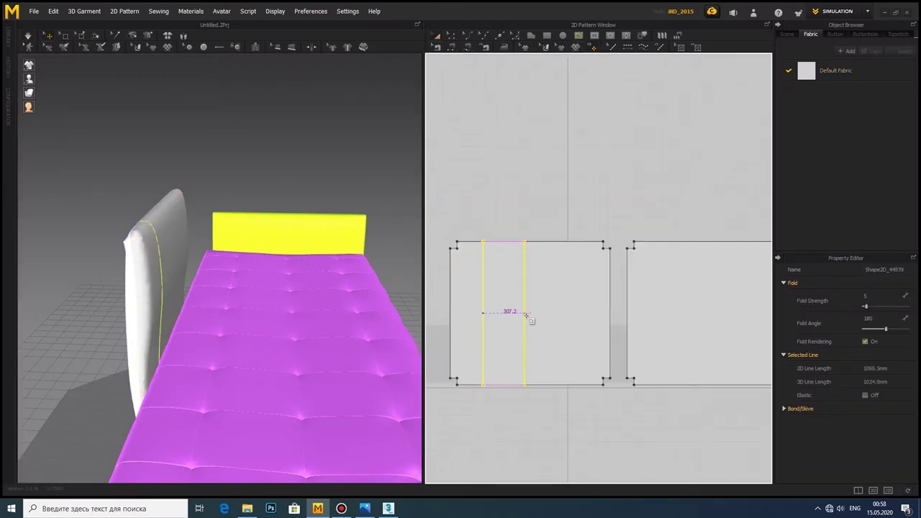
left_click(530, 317)
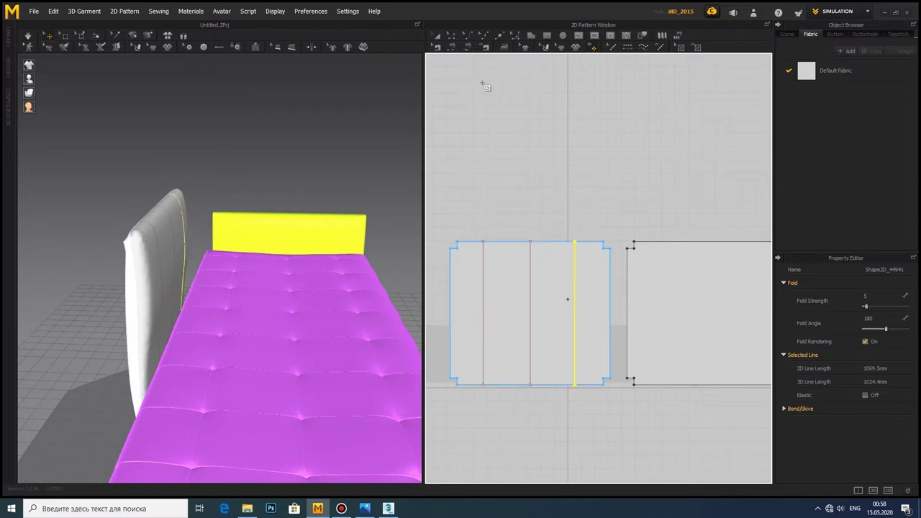
left_click(586, 314)
scroll(573, 307, "up", 3)
scroll(575, 309, "down", 1)
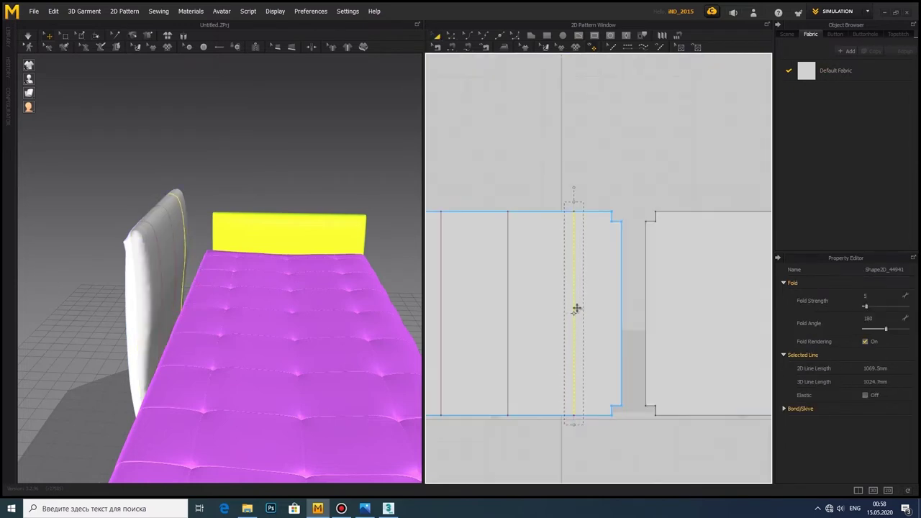
scroll(565, 313, "down", 1)
scroll(569, 337, "down", 2)
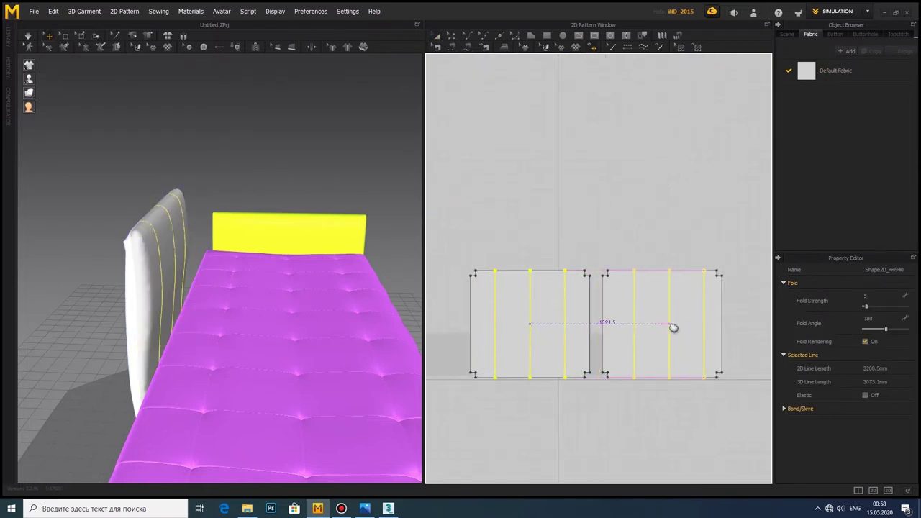
left_click(673, 328)
Step: Select one of the vertical fold lines to check it, then clear the selection
scroll(237, 283, "up", 5)
scroll(687, 312, "up", 5)
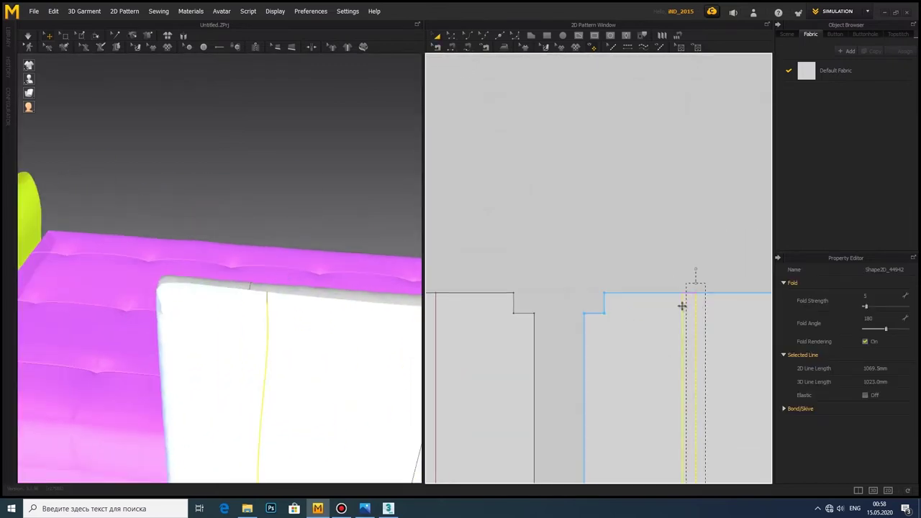
scroll(683, 307, "down", 3)
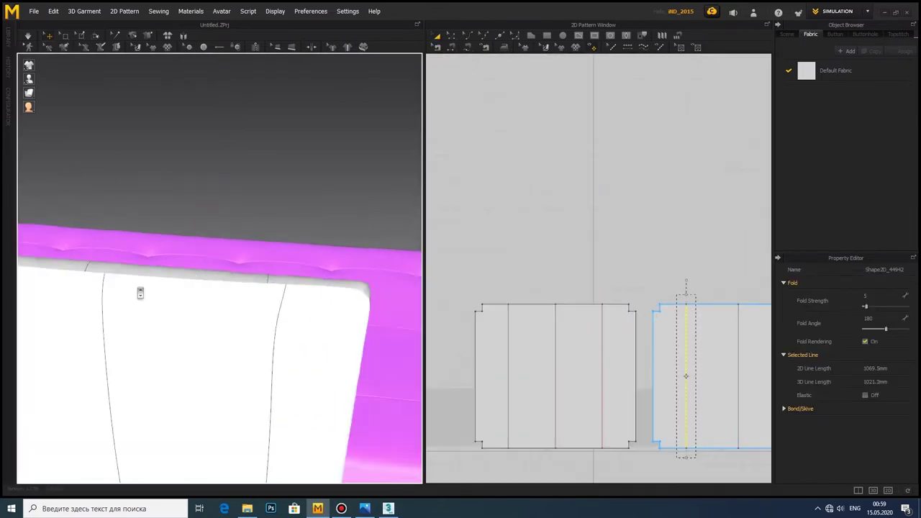
scroll(141, 294, "up", 3)
scroll(736, 333, "up", 3)
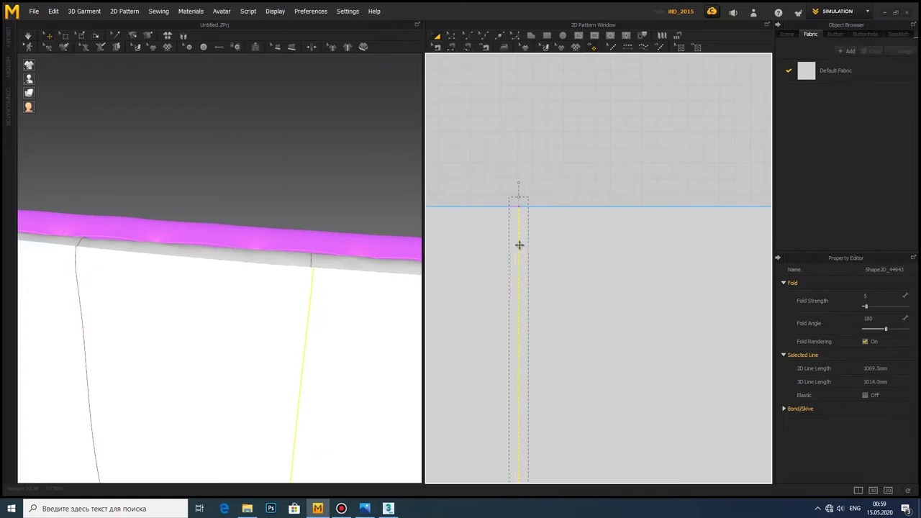
left_click(575, 250)
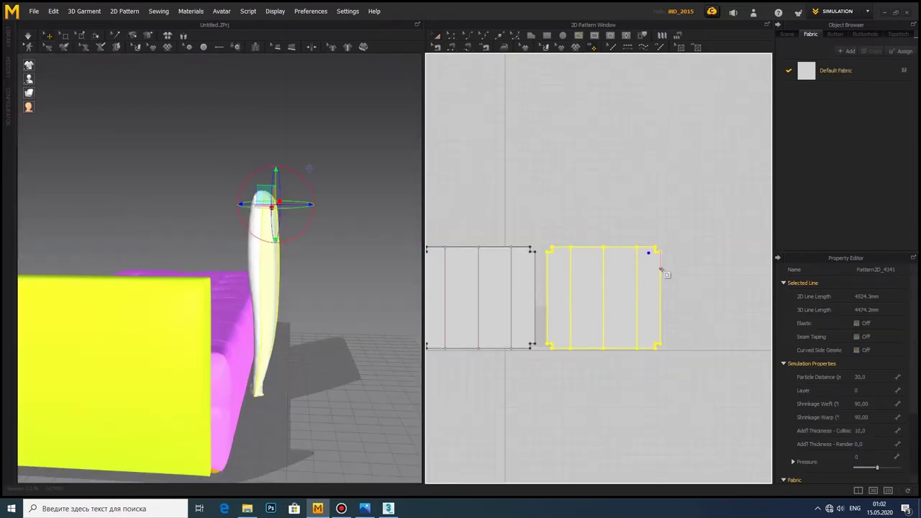
left_click(375, 295)
Step: Compare against the sofa reference photo and select the headboard from an edge-on view
right_click_drag(374, 295, 386, 261)
left_click(365, 509)
left_click(371, 511)
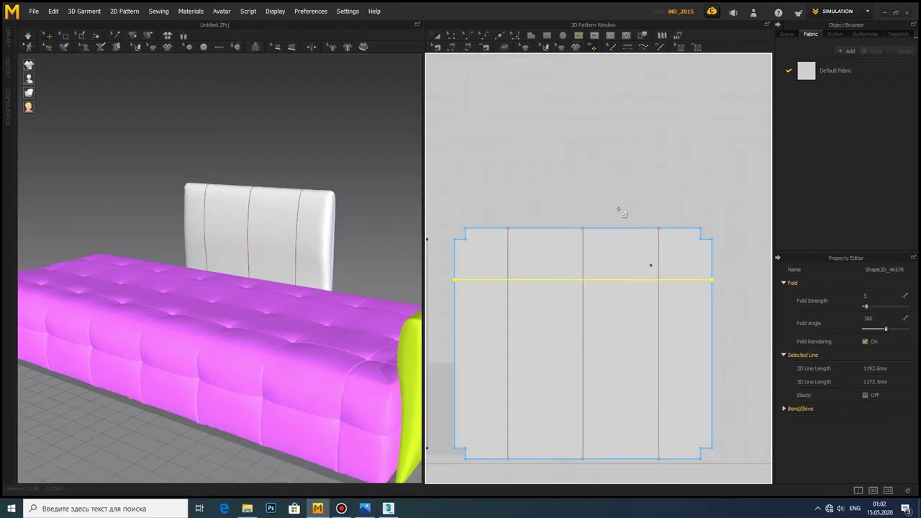
right_click_drag(181, 271, 288, 281)
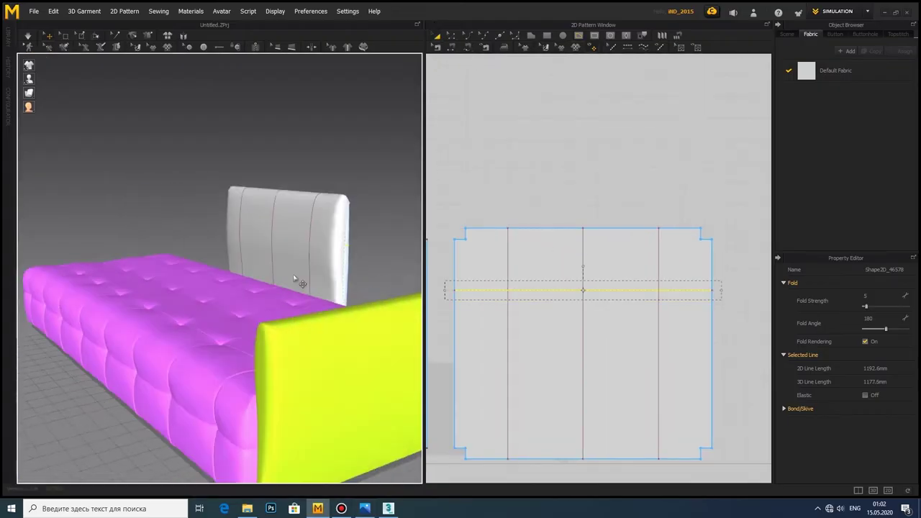
scroll(551, 293, "down", 5)
scroll(510, 304, "up", 4)
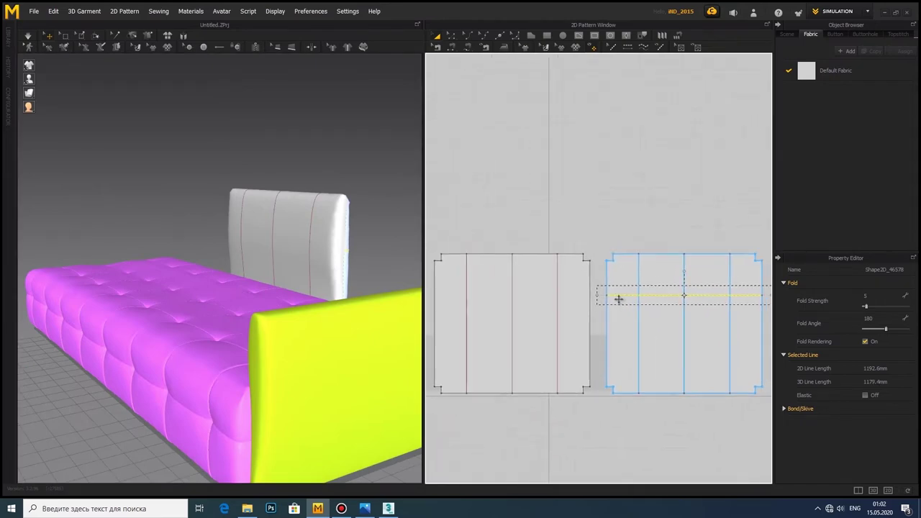
mouse_move(302, 273)
right_mouse_down()
mouse_move(200, 251)
mouse_move(212, 234)
mouse_move(296, 257)
right_mouse_up()
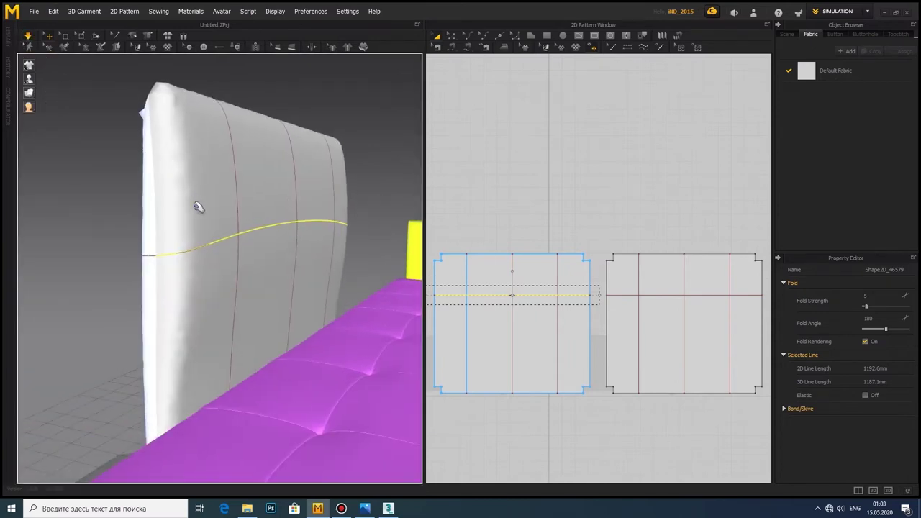
mouse_move(199, 206)
right_mouse_down()
mouse_move(242, 251)
mouse_move(243, 229)
right_mouse_up()
left_click(243, 229)
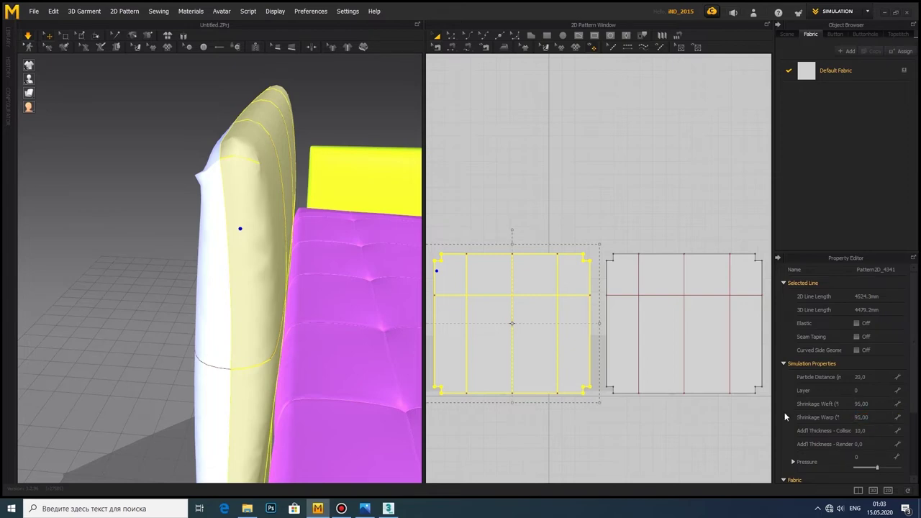
Step: Pull the headboard cloth inward and pin a point on it
mouse_move(302, 259)
right_mouse_down()
mouse_move(173, 255)
mouse_move(319, 242)
right_mouse_up()
left_click_drag(309, 219, 309, 418)
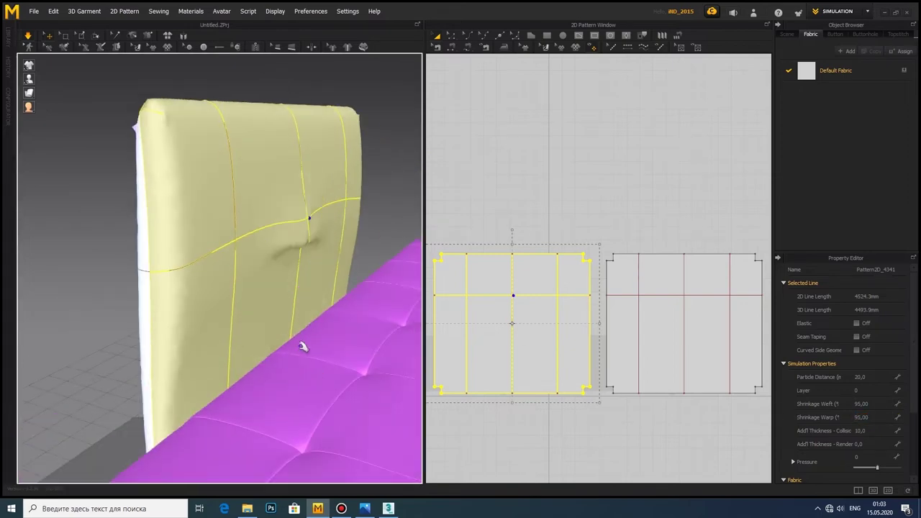
mouse_move(301, 338)
right_mouse_down()
mouse_move(226, 298)
mouse_move(288, 294)
mouse_move(323, 314)
mouse_move(381, 285)
mouse_move(268, 295)
right_mouse_up()
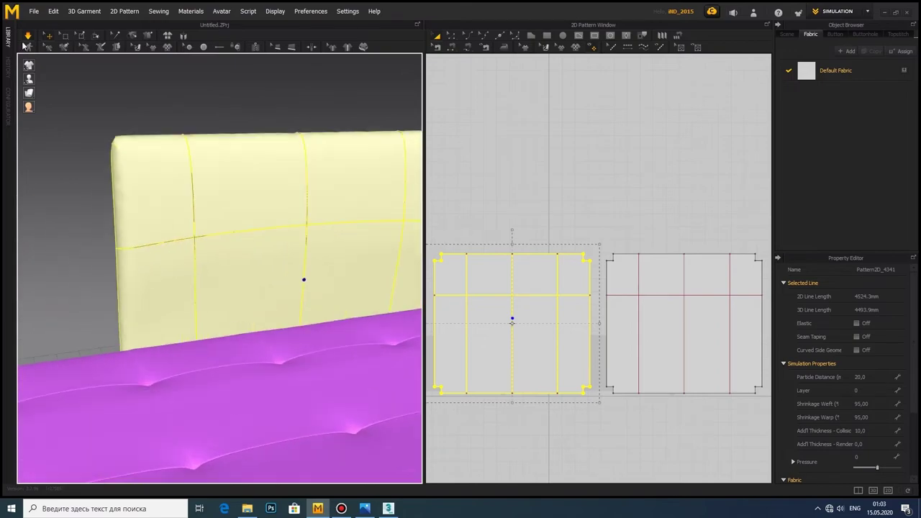
scroll(181, 214, "up", 5)
scroll(193, 232, "up", 5)
left_click(193, 232)
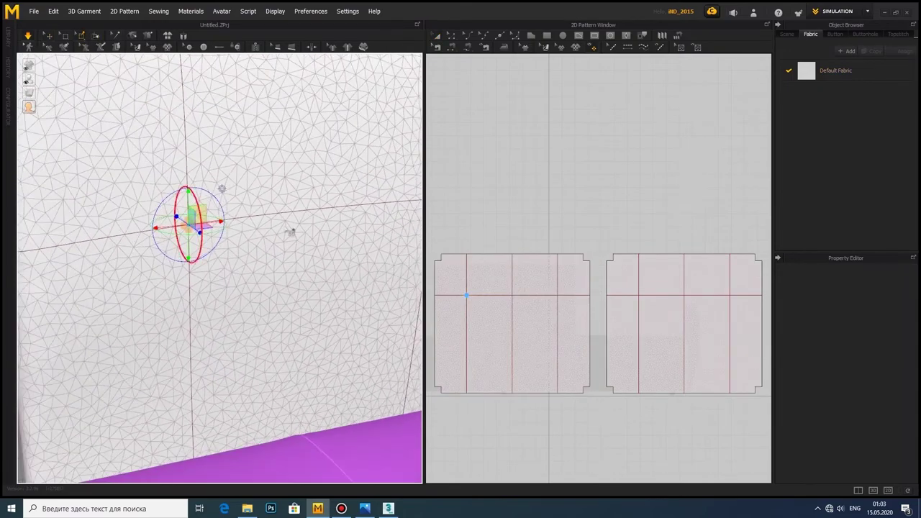
mouse_move(287, 230)
right_mouse_down()
mouse_move(323, 206)
mouse_move(99, 224)
mouse_move(377, 212)
right_mouse_up()
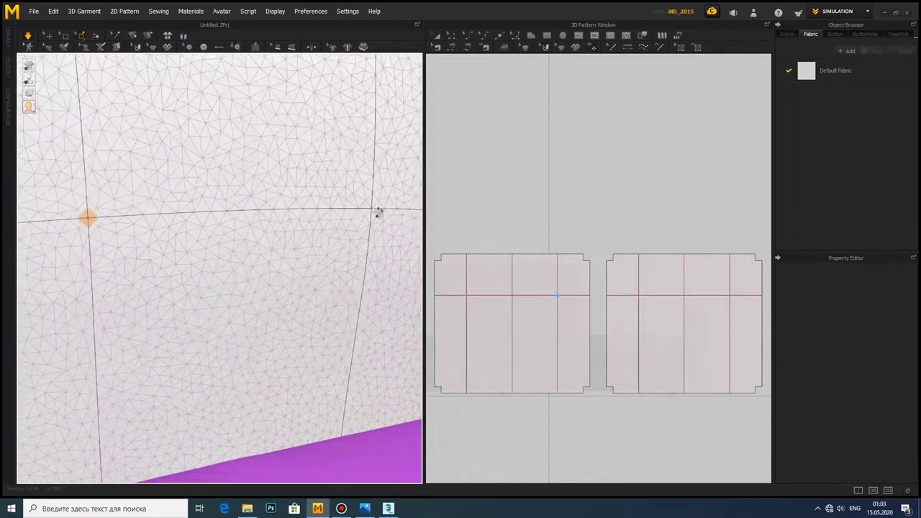
left_click(375, 210)
Step: Select the left cushion panel and raise its pressure to puff the cushions
scroll(95, 225, "down", 5)
scroll(189, 248, "up", 4)
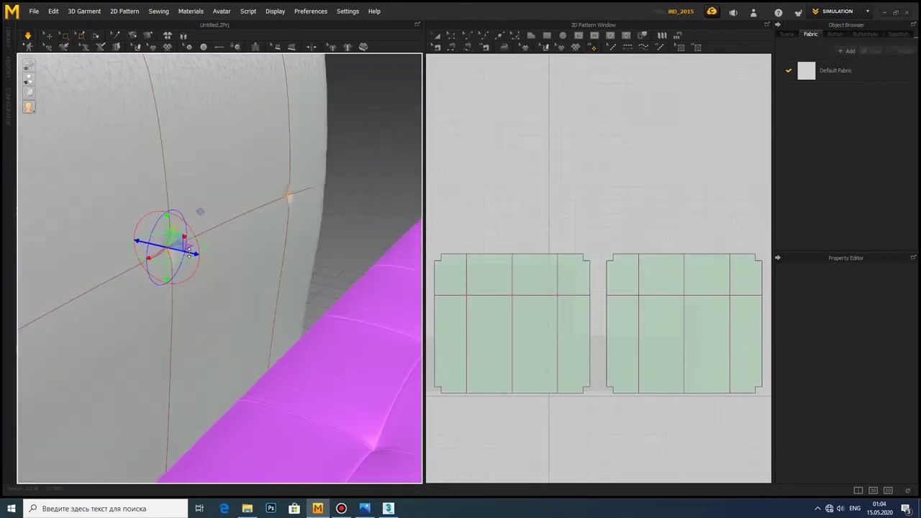
scroll(143, 259, "down", 5)
left_click(468, 284)
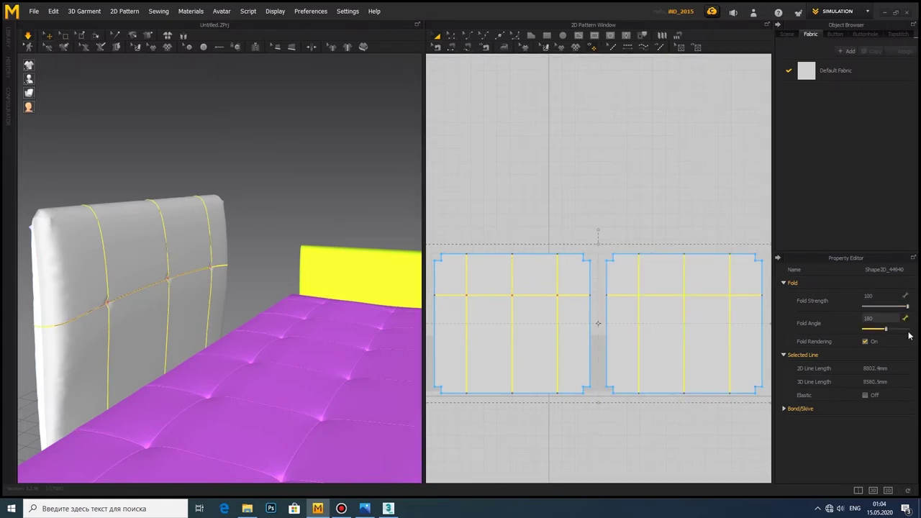
left_click(487, 285)
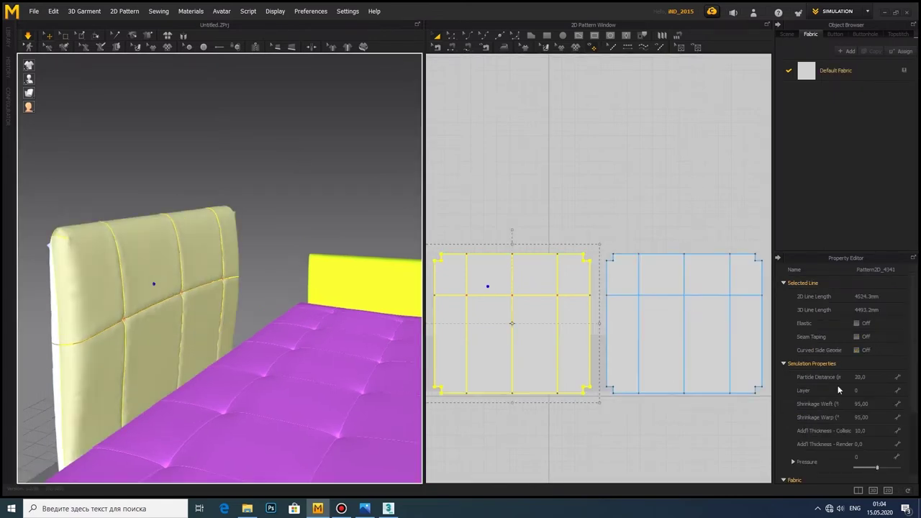
left_click_drag(879, 470, 882, 470)
mouse_move(405, 393)
right_mouse_down()
mouse_move(159, 371)
mouse_move(128, 315)
mouse_move(154, 323)
mouse_move(187, 317)
right_mouse_up()
Step: Set the left panel's Shrinkage Weft and Warp to 105
left_click(863, 404)
type("100")
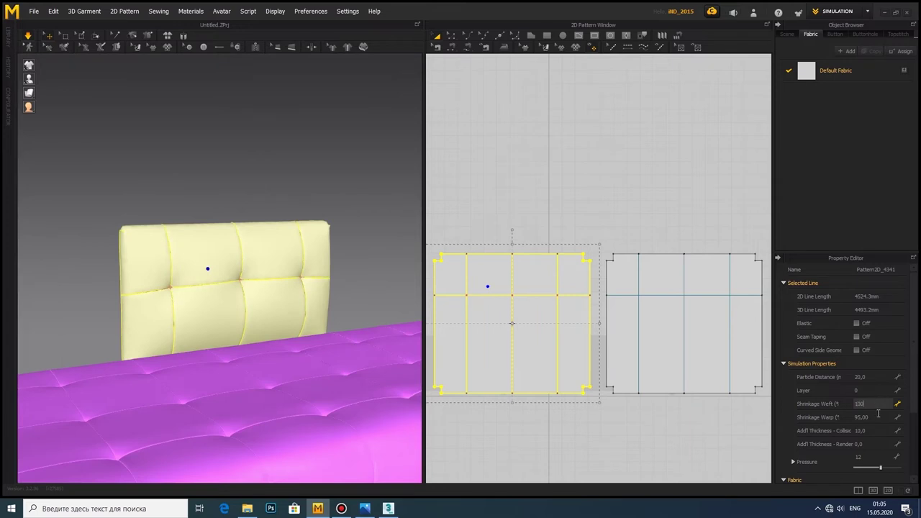
mouse_move(154, 329)
right_mouse_down()
mouse_move(253, 313)
mouse_move(232, 307)
mouse_move(222, 325)
right_mouse_up()
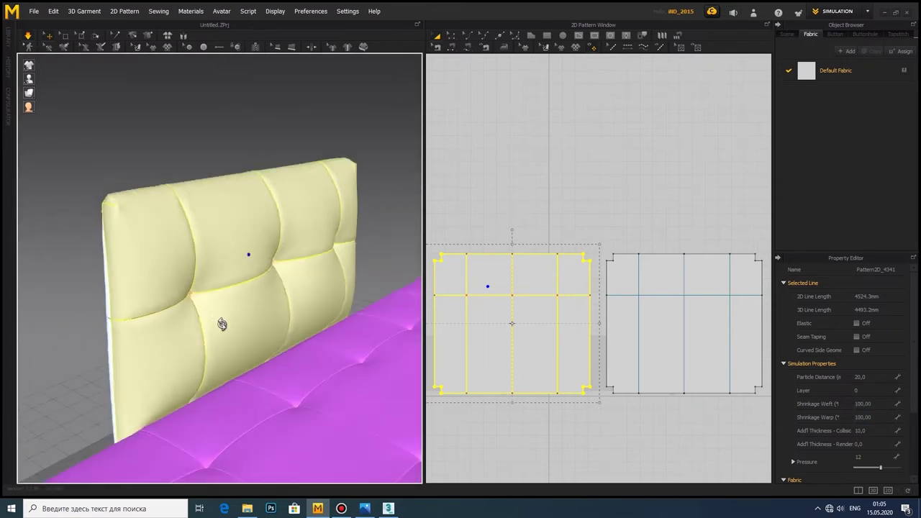
left_click(872, 407)
type("105")
left_click(873, 417)
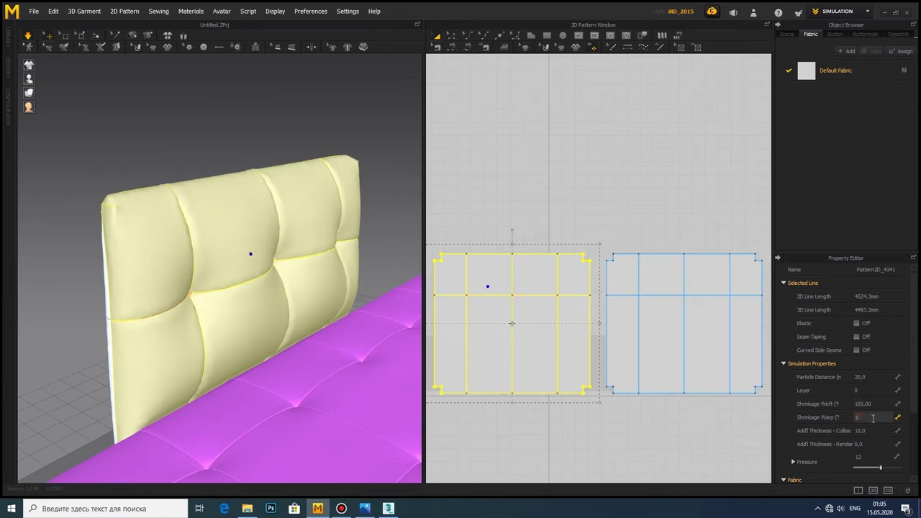
mouse_move(252, 253)
right_mouse_down()
mouse_move(300, 304)
mouse_move(243, 267)
right_mouse_up()
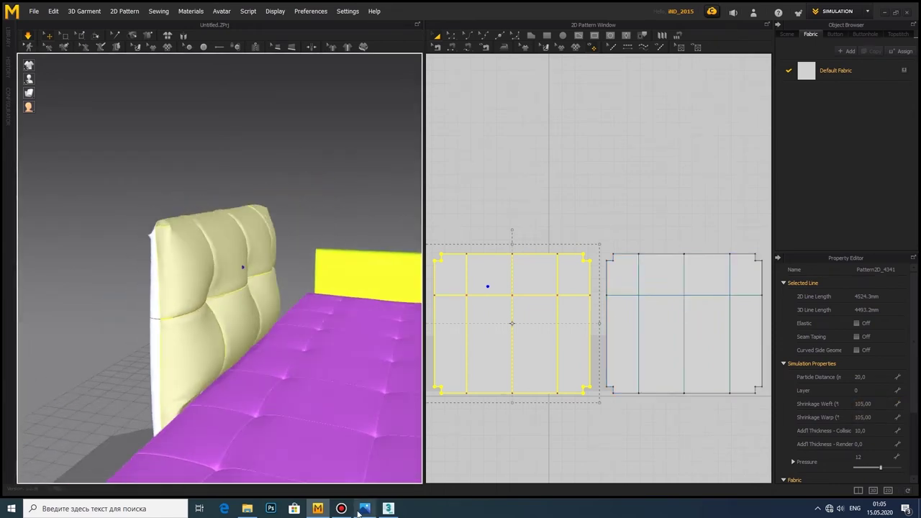
left_click(363, 509)
left_click(364, 509)
mouse_move(223, 325)
right_mouse_down()
mouse_move(286, 317)
mouse_move(288, 326)
right_mouse_up()
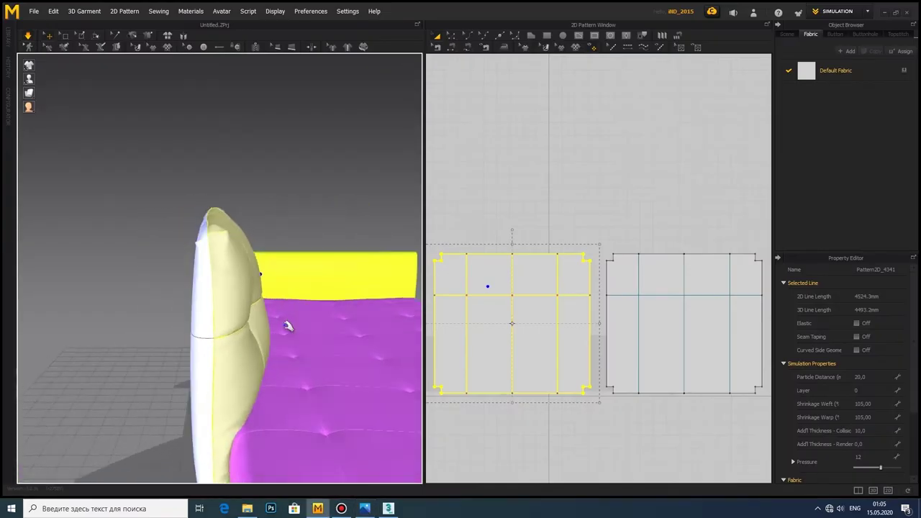
Step: Lower the left panel's pressure to 12 and switch its fabric to the 0_Default preset
left_click(207, 286)
left_click(835, 71)
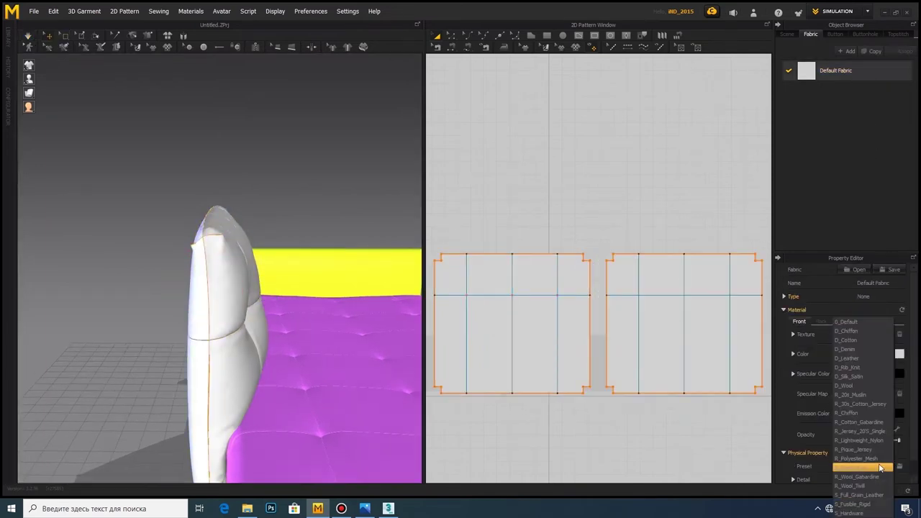
right_click_drag(216, 324, 237, 319)
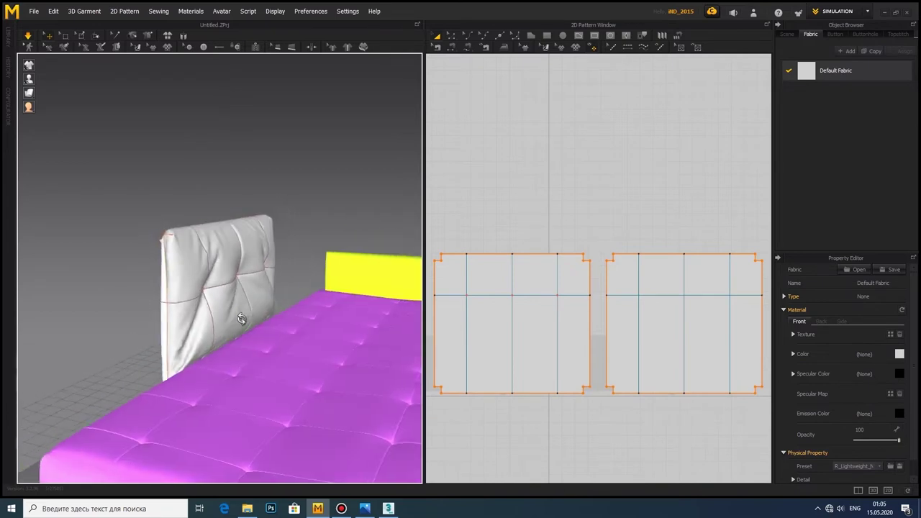
left_click(237, 319)
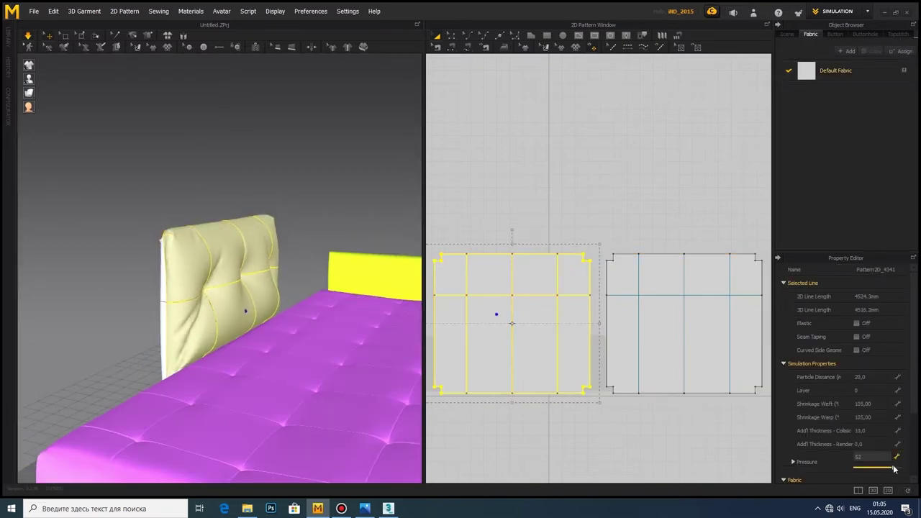
left_click_drag(895, 469, 891, 469)
mouse_move(238, 317)
right_mouse_down()
mouse_move(232, 278)
mouse_move(216, 302)
right_mouse_up()
left_click(244, 311)
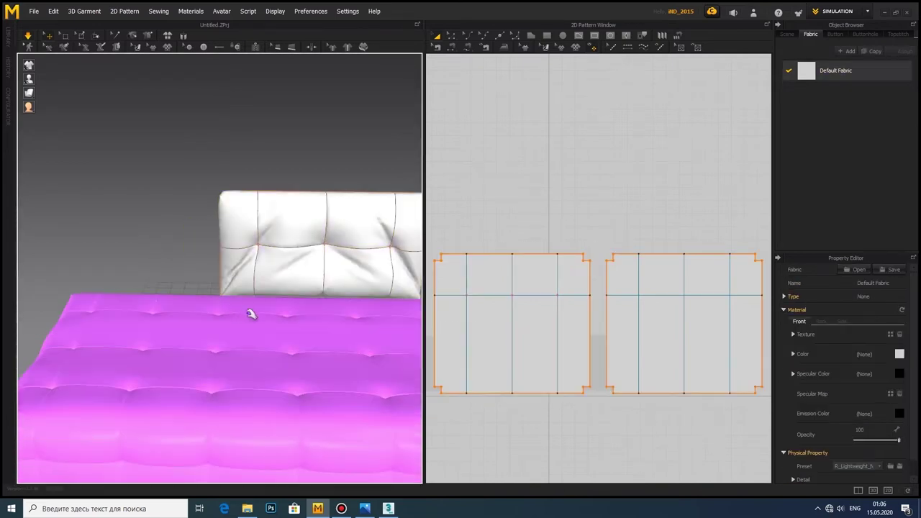
left_click(880, 467)
left_click(863, 329)
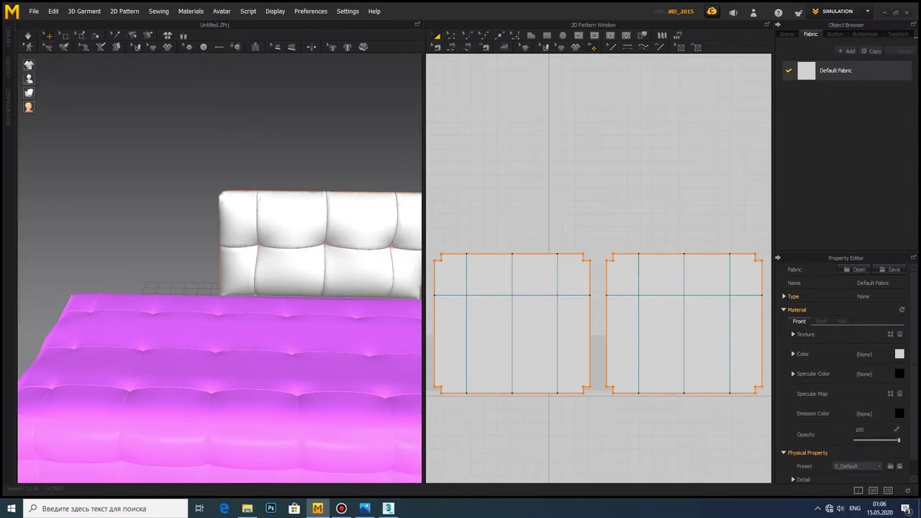
Step: Re-simulate the cushions and delete the pink seat from the scene
right_click_drag(288, 324, 180, 324)
left_click(216, 288)
left_click(28, 36)
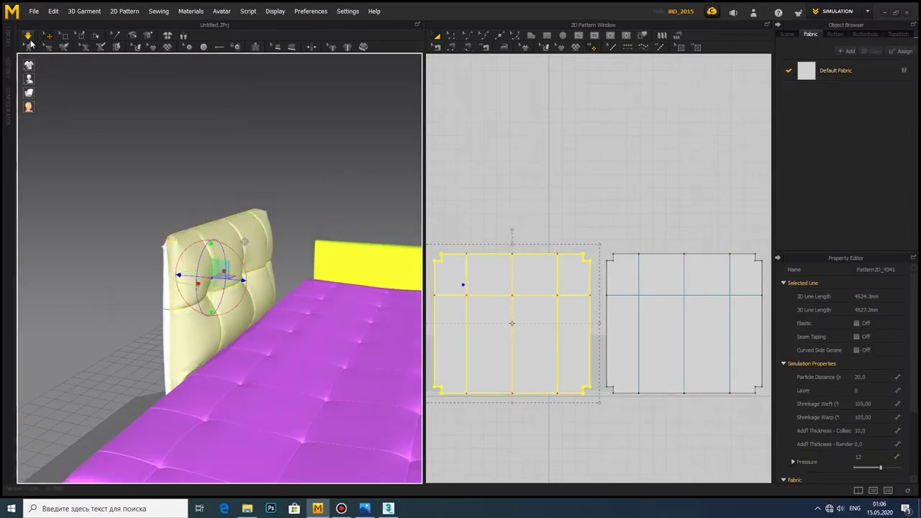
right_click(172, 274)
key("Escape")
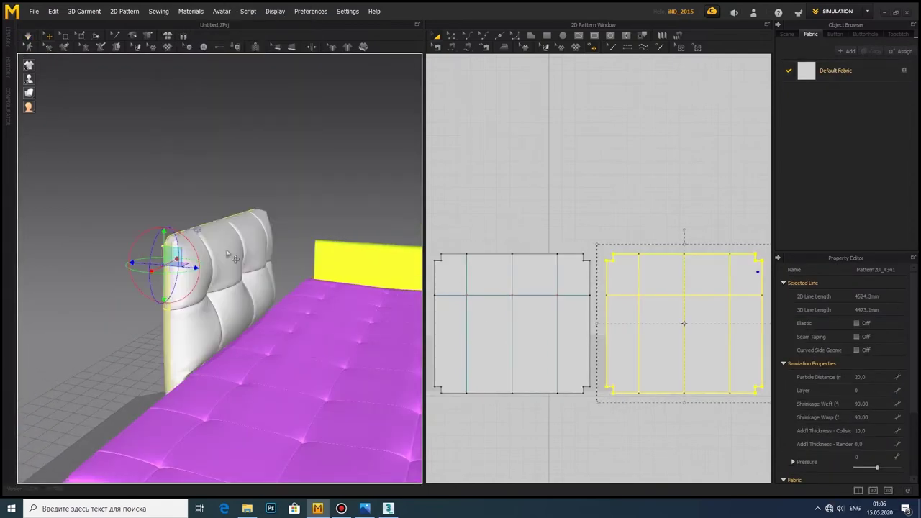
scroll(227, 253, "up", 3)
left_click(286, 360)
key("Delete")
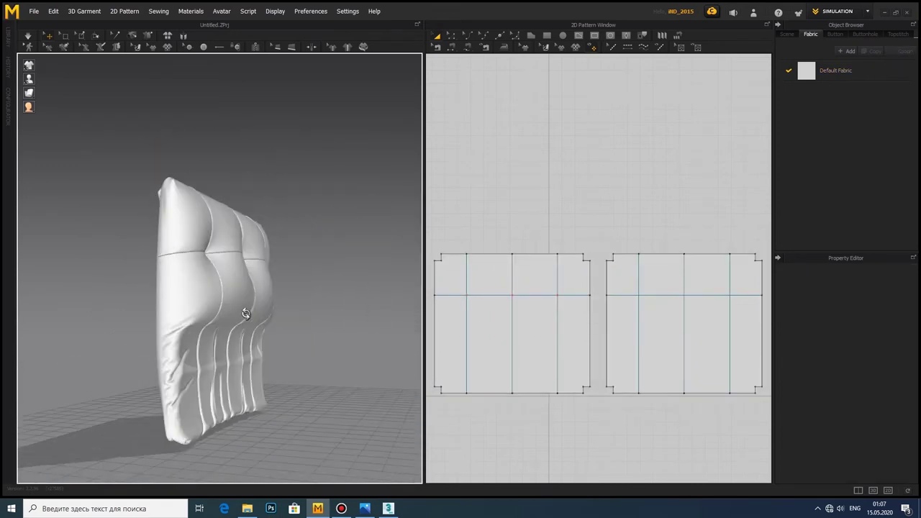
Step: Delete the left cushion panel and export the rest as OBJ, overwriting an existing file
left_click(504, 323)
key("Delete")
left_click(34, 11)
left_click(118, 109)
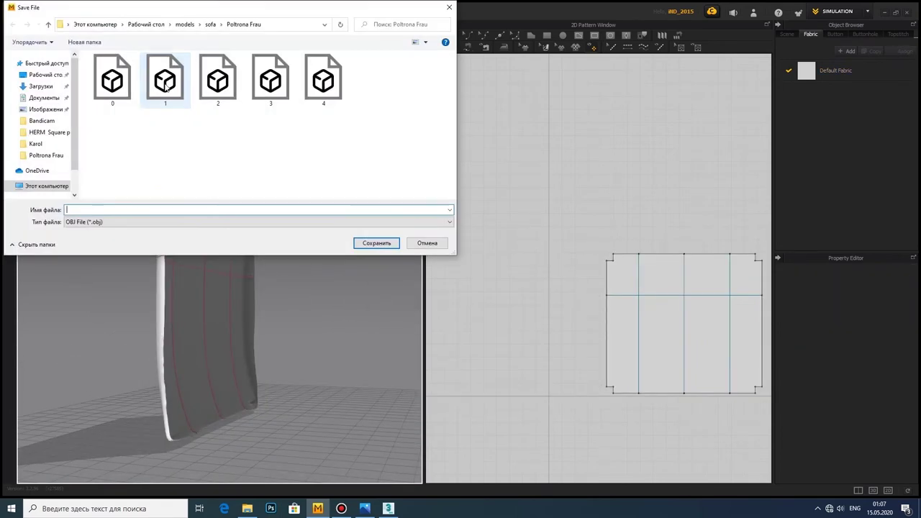
double_click(168, 79)
left_click(475, 253)
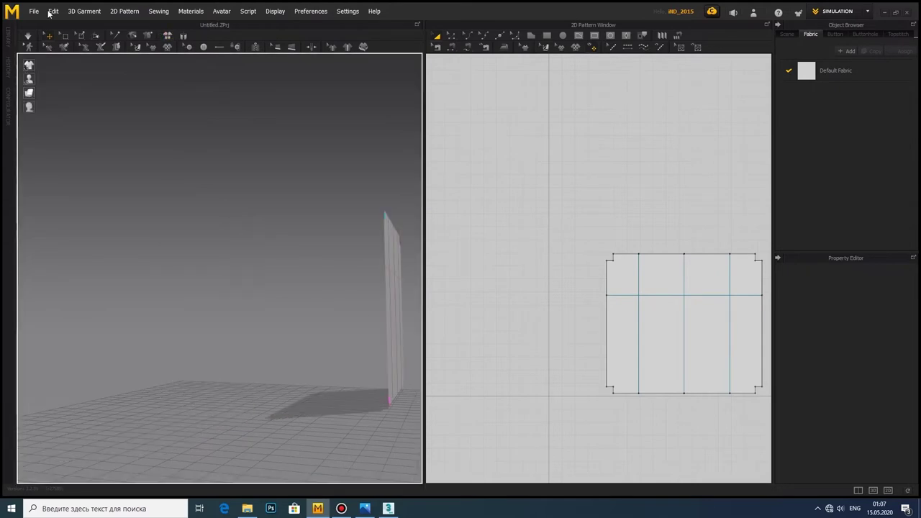
Step: Export the cushion as OBJ over another existing file, accepting the export settings
left_click(33, 11)
left_click(72, 121)
double_click(211, 105)
left_click(475, 253)
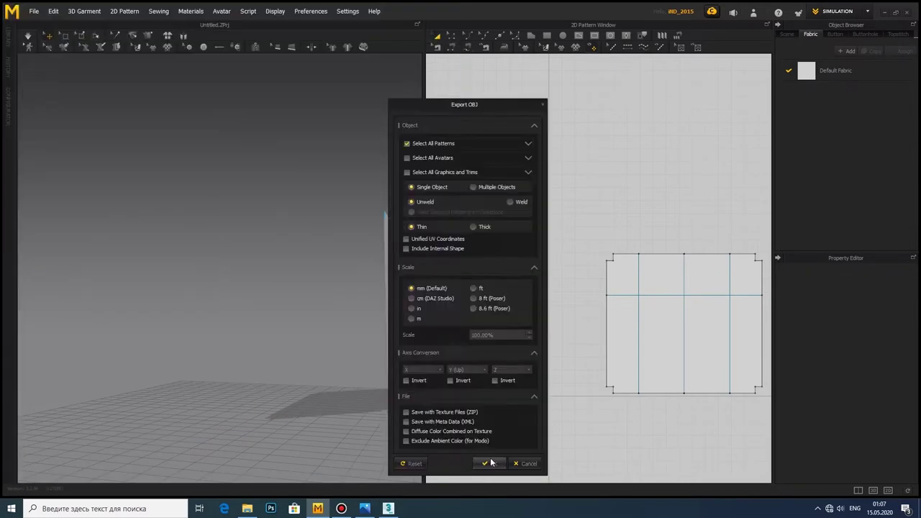
left_click(412, 465)
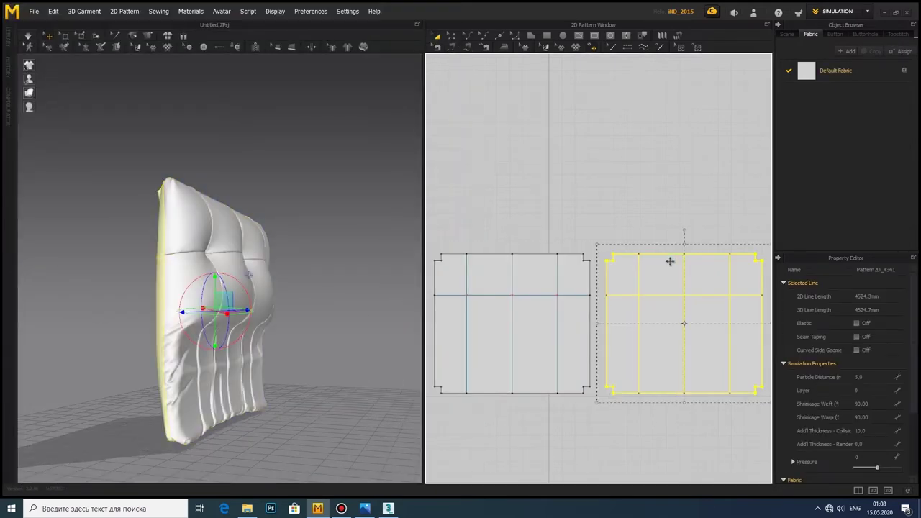
Step: Export the puffed cushion as OBJ, overwriting 3.obj
left_click(34, 10)
left_click(115, 138)
double_click(272, 79)
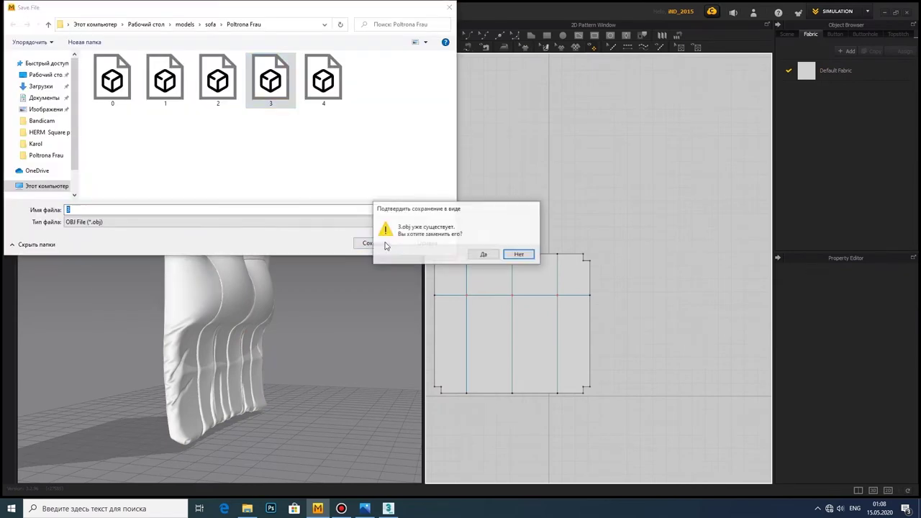
left_click(479, 252)
Step: Export the remaining panel as OBJ, overwriting file 4
left_click(34, 10)
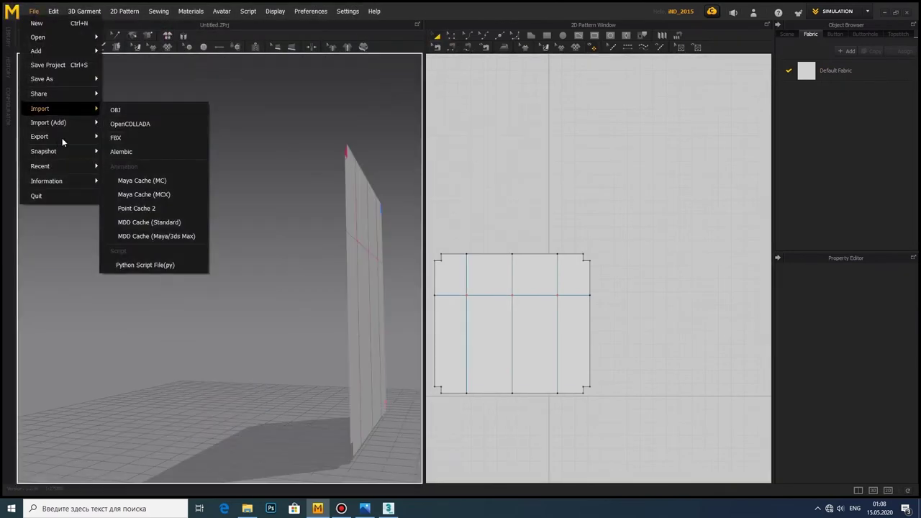
left_click(115, 137)
left_click(323, 80)
left_click(387, 243)
left_click(479, 254)
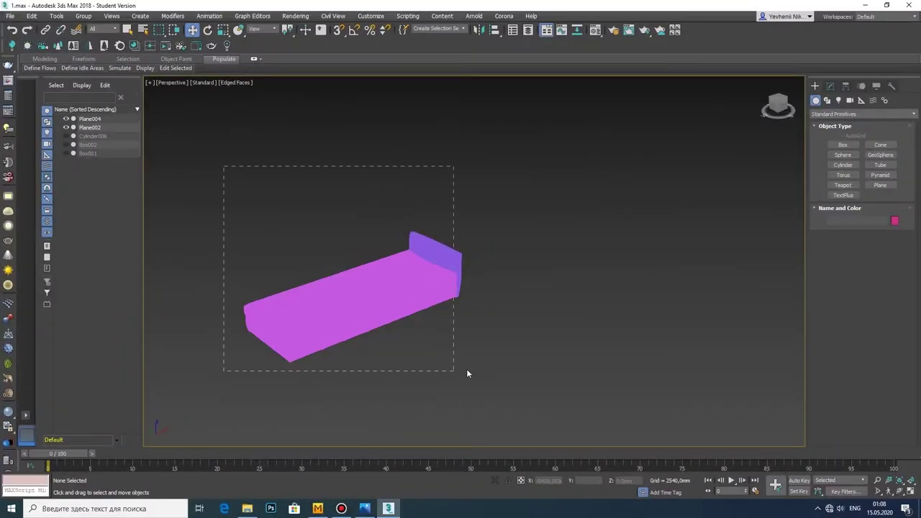
Step: Hide the two bed planes and import a cushion OBJ from the Poltrona Frau folder
left_click_drag(467, 372, 468, 373)
left_click(167, 170)
left_click(65, 127)
left_click(66, 118)
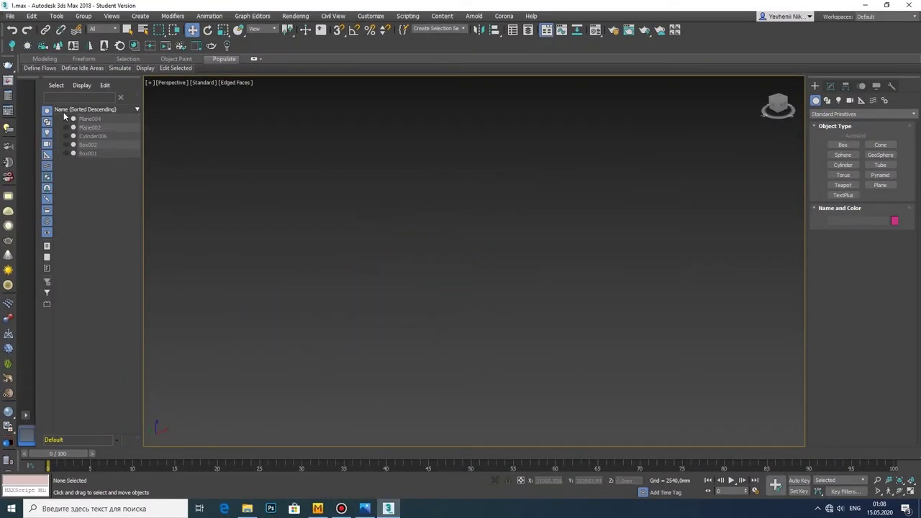
left_click(10, 16)
left_click(158, 166)
left_click(201, 117)
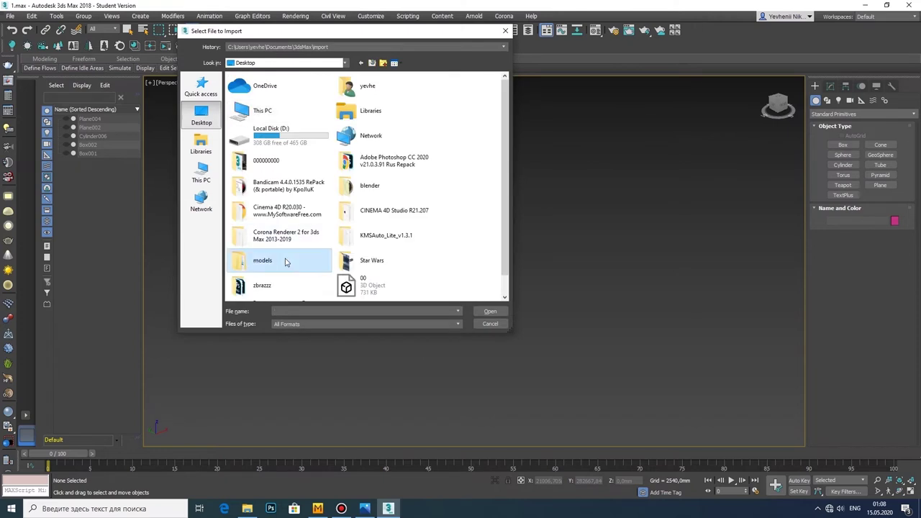
double_click(287, 262)
double_click(255, 115)
double_click(259, 116)
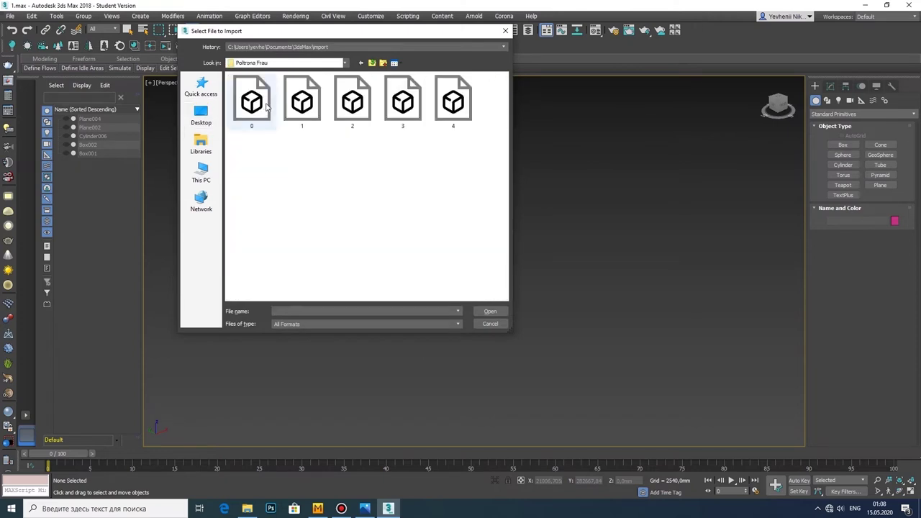
left_click(491, 313)
left_click(393, 411)
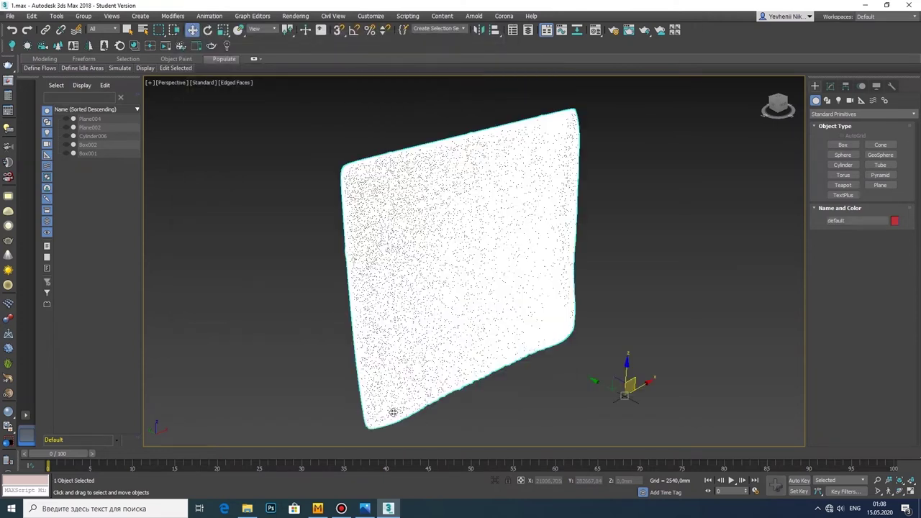
Step: Import a second cushion OBJ, keeping it despite the name conflict
left_click(226, 226)
left_click(10, 16)
left_click(121, 151)
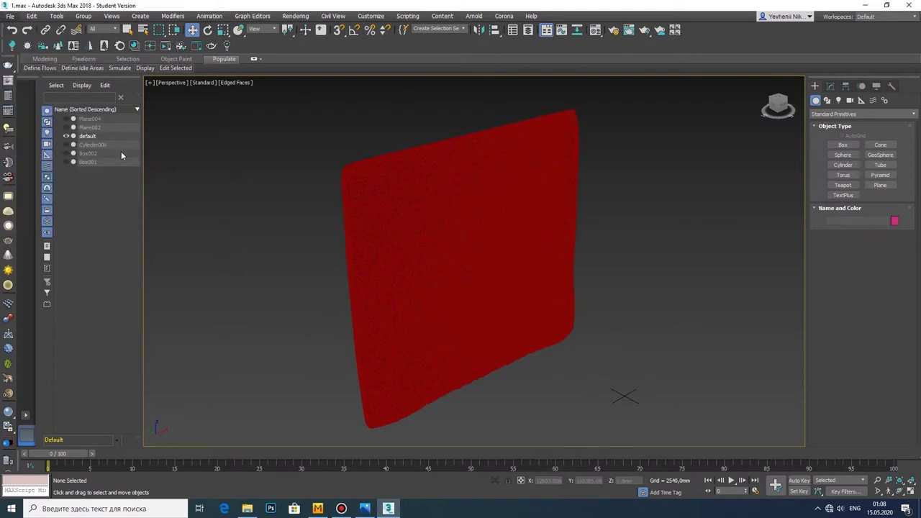
double_click(352, 101)
left_click(393, 413)
left_click(503, 273)
Step: Add a Morpher modifier to the imported cushion plane and pick the Plane primitive tool
left_click(831, 85)
left_click(860, 114)
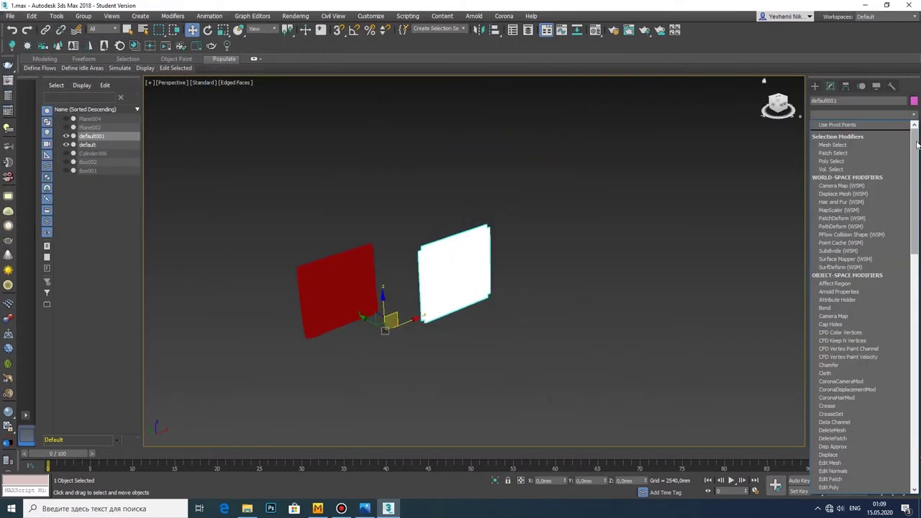
left_click_drag(916, 180, 918, 272)
left_click(861, 296)
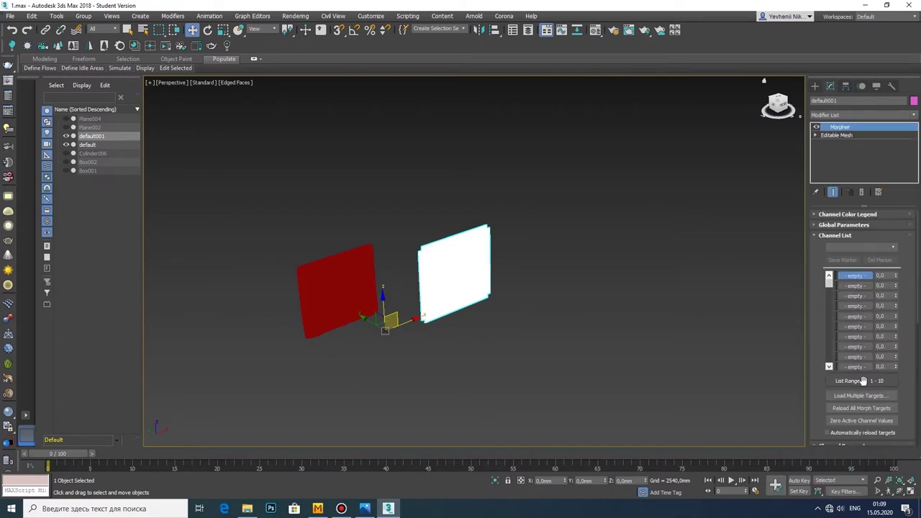
scroll(878, 430, "down", 3)
scroll(896, 269, "up", 3)
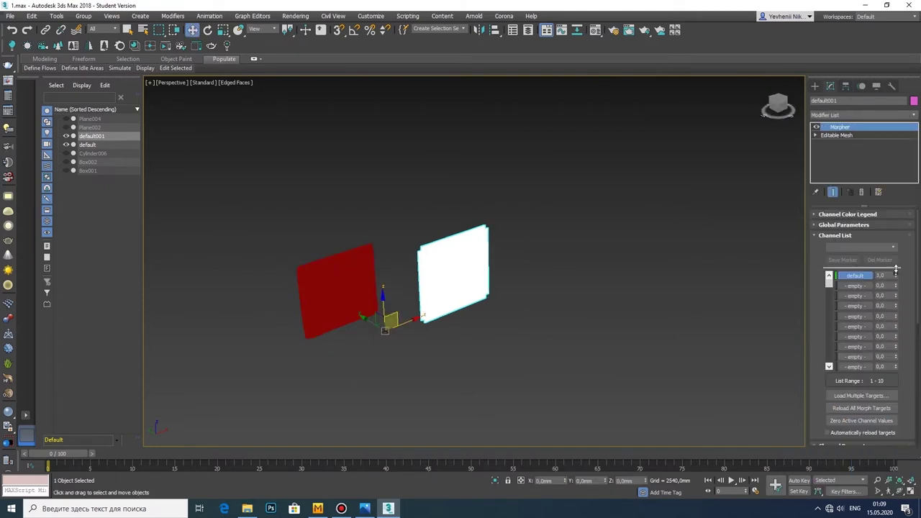
left_click(815, 86)
left_click(881, 185)
Step: Draw a new plane over the white cushion in the Front view with dense length and width segments
key("alt+w")
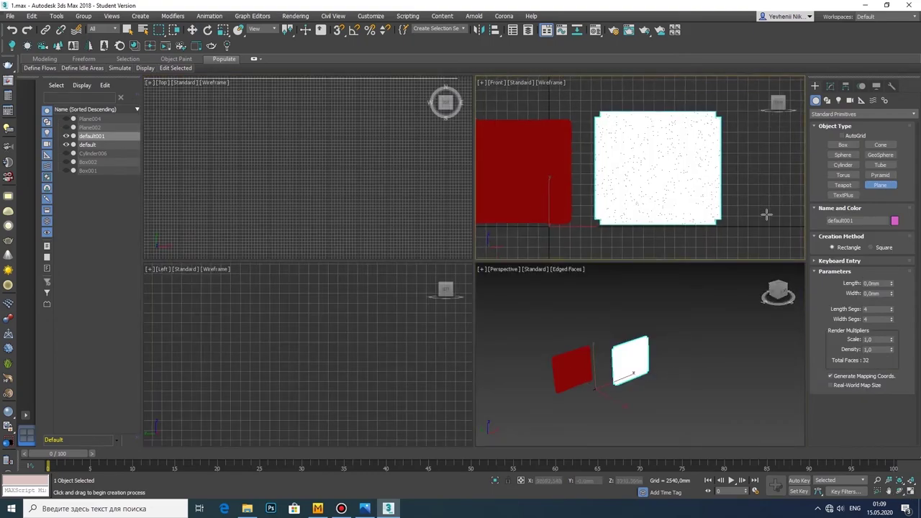
key("alt+w")
scroll(633, 247, "up", 5)
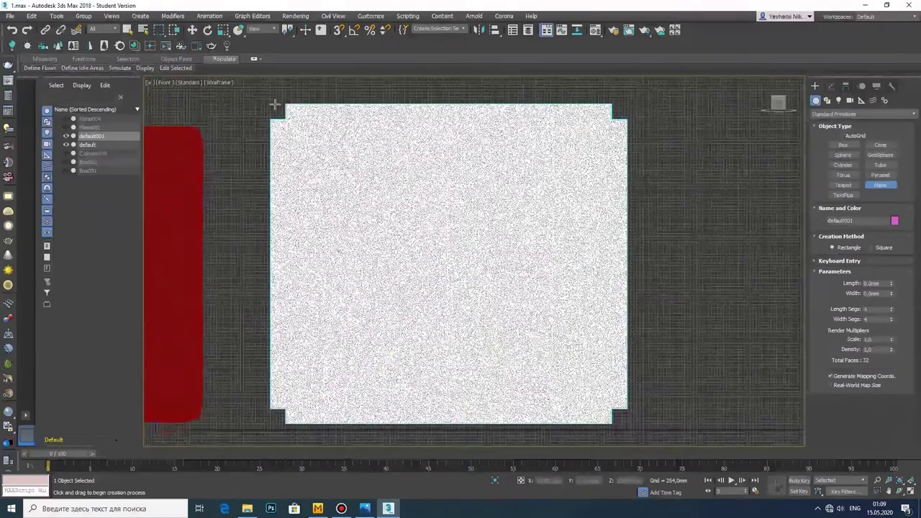
left_click_drag(273, 103, 627, 424)
scroll(628, 424, "up", 3)
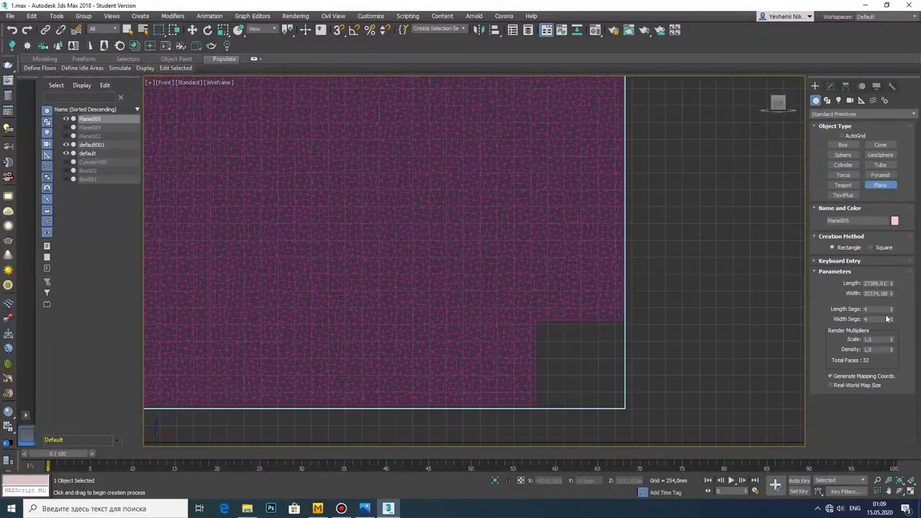
left_click_drag(891, 309, 879, 225)
left_click_drag(891, 318, 813, 284)
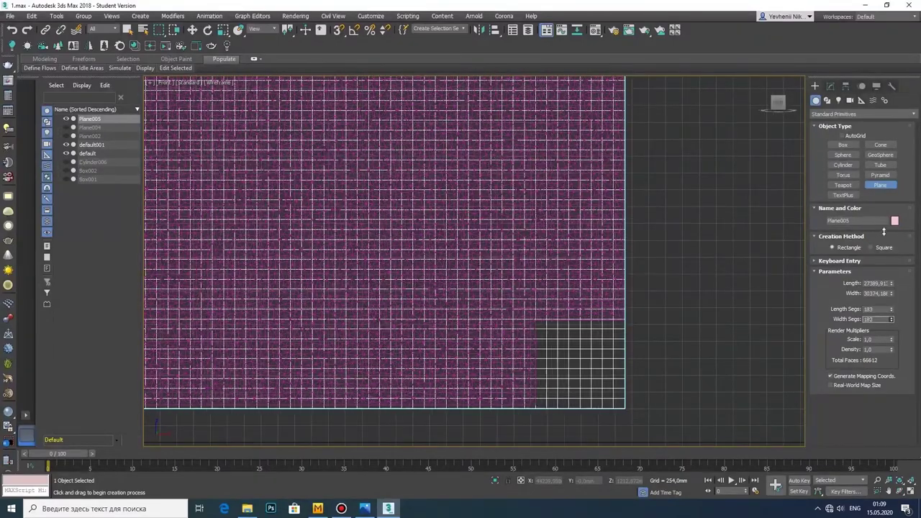
Step: Add an FFD 2x2x2 lattice modifier to the new plane
key("w")
left_click(830, 85)
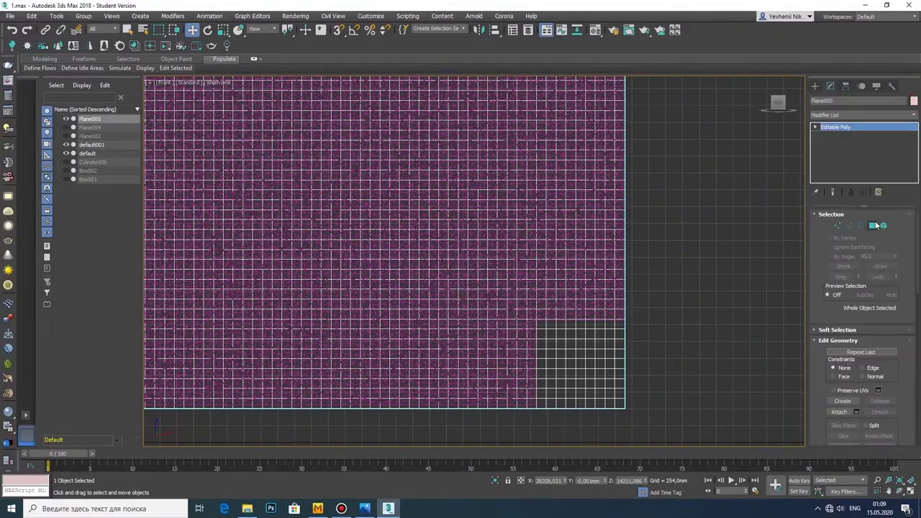
left_click(862, 115)
left_click(834, 459)
scroll(685, 173, "down", 3)
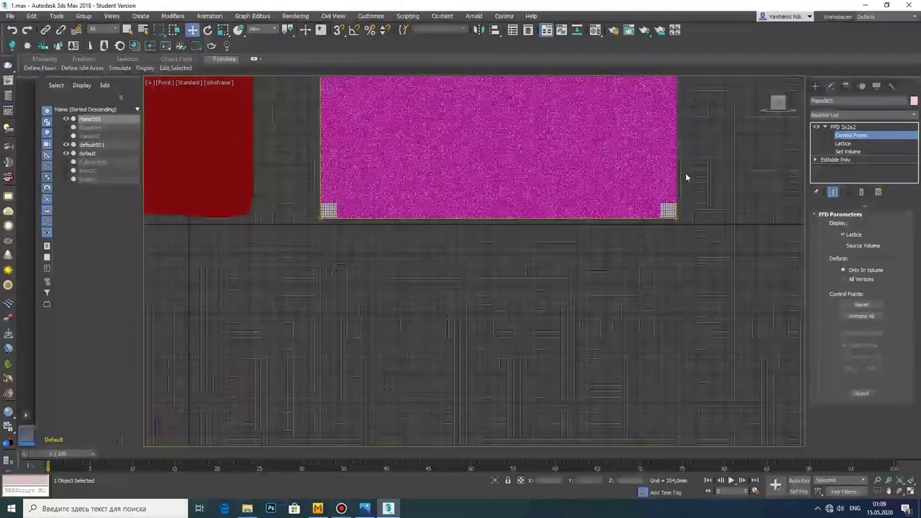
scroll(520, 405, "down", 2)
scroll(565, 333, "up", 6)
scroll(576, 310, "up", 3)
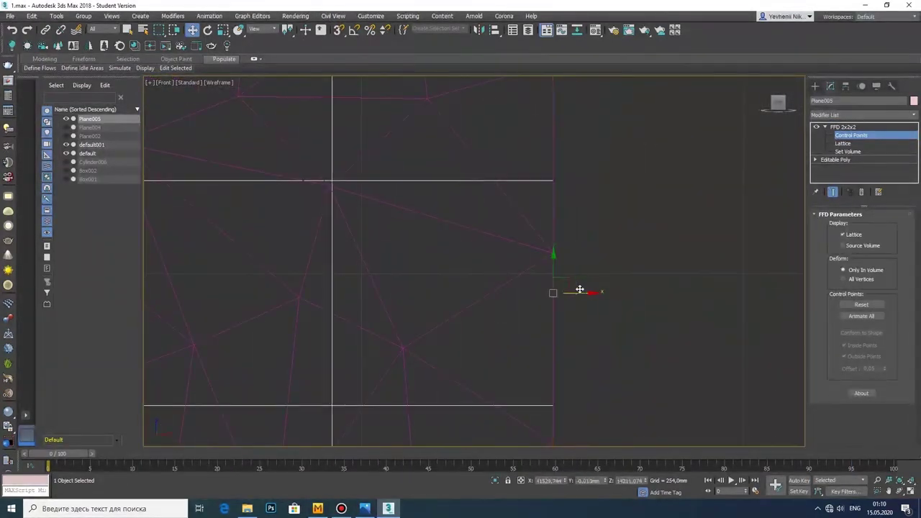
scroll(504, 259, "down", 10)
scroll(432, 226, "up", 6)
scroll(478, 267, "up", 2)
scroll(491, 280, "up", 1)
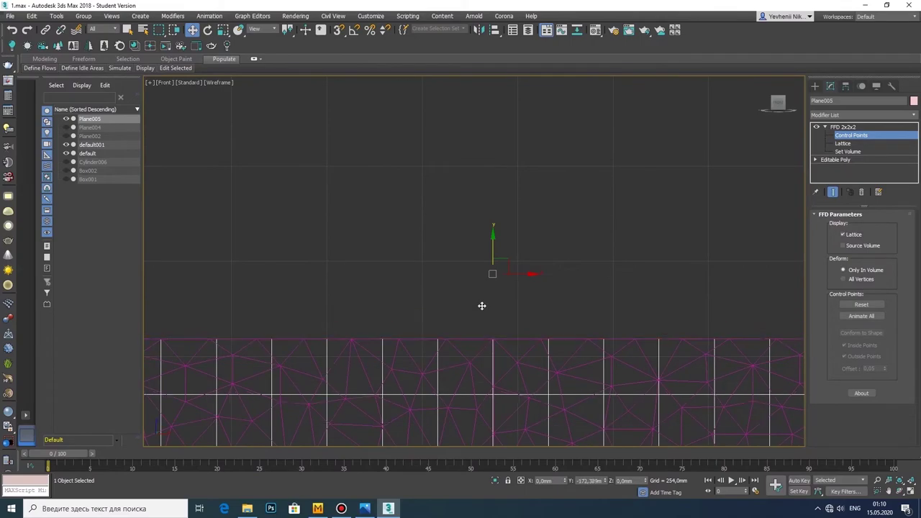
scroll(446, 288, "down", 5)
scroll(367, 386, "up", 8)
scroll(450, 353, "up", 3)
scroll(439, 306, "up", 2)
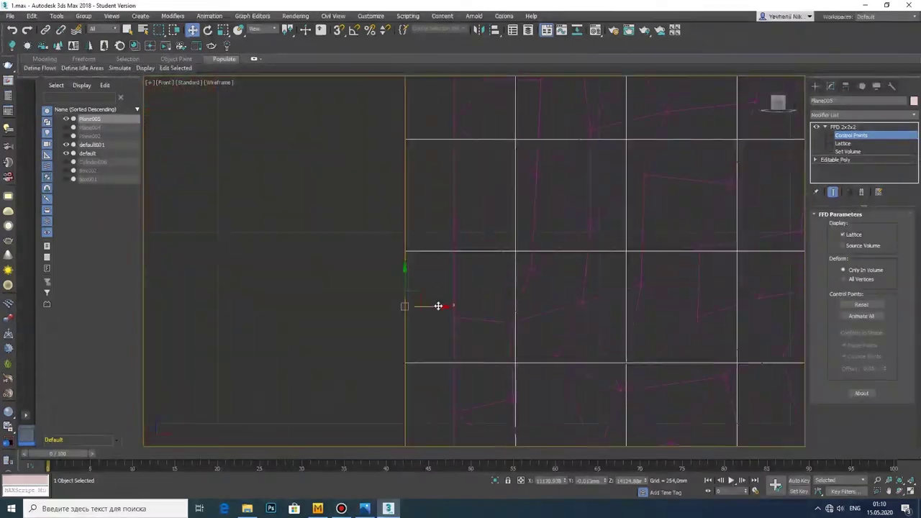
scroll(298, 309, "down", 5)
scroll(383, 348, "up", 8)
scroll(391, 297, "up", 3)
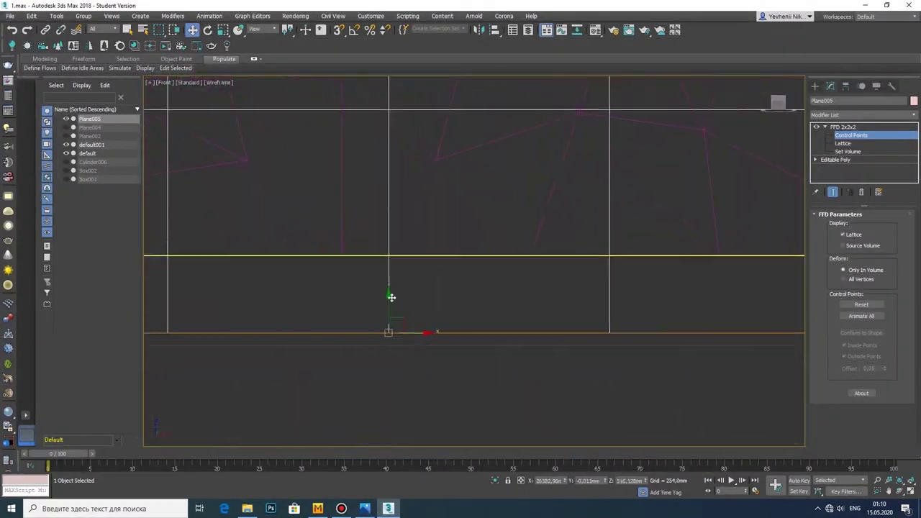
scroll(391, 297, "up", 2)
middle_click_drag(392, 297, 405, 227)
Step: Collapse the plane to Editable Poly and delete the corner polygons to trim its outline
right_click(389, 279)
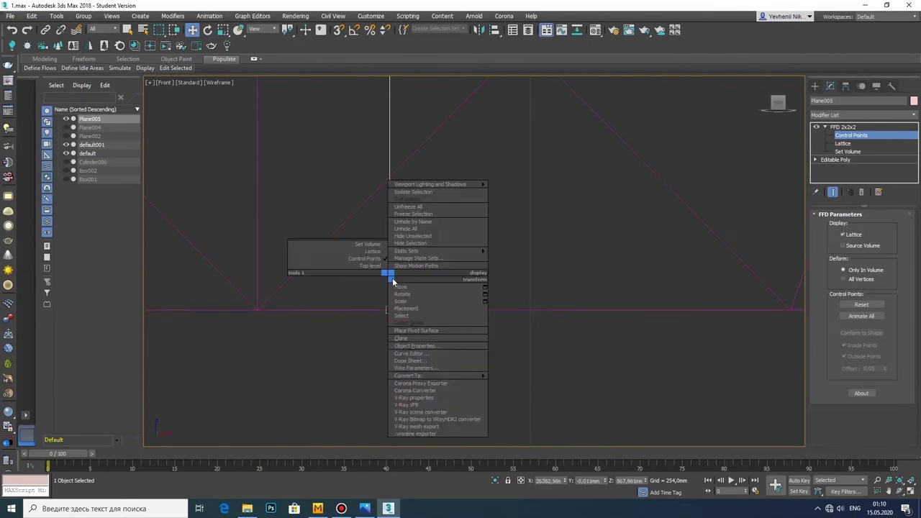
left_click(510, 380)
scroll(418, 295, "down", 5)
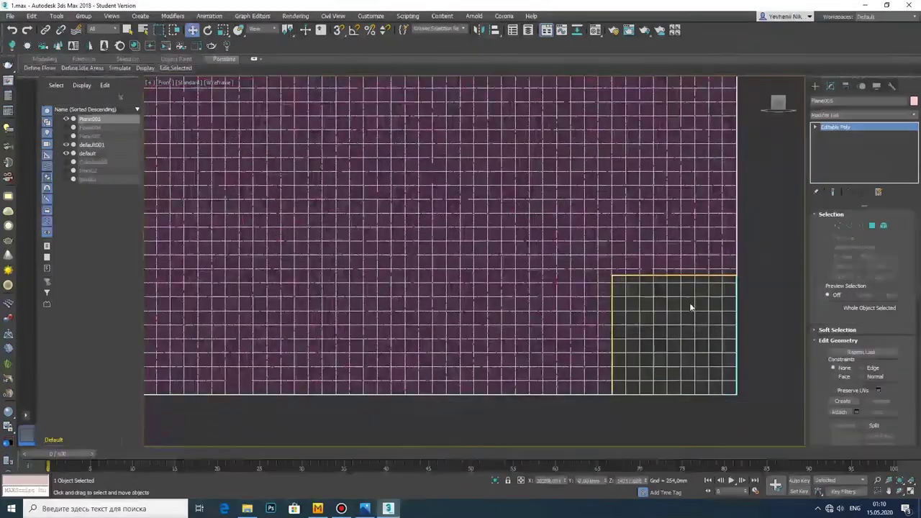
scroll(418, 295, "up", 3)
key("4")
key("ctrl+a")
key("Delete")
scroll(335, 234, "down", 3)
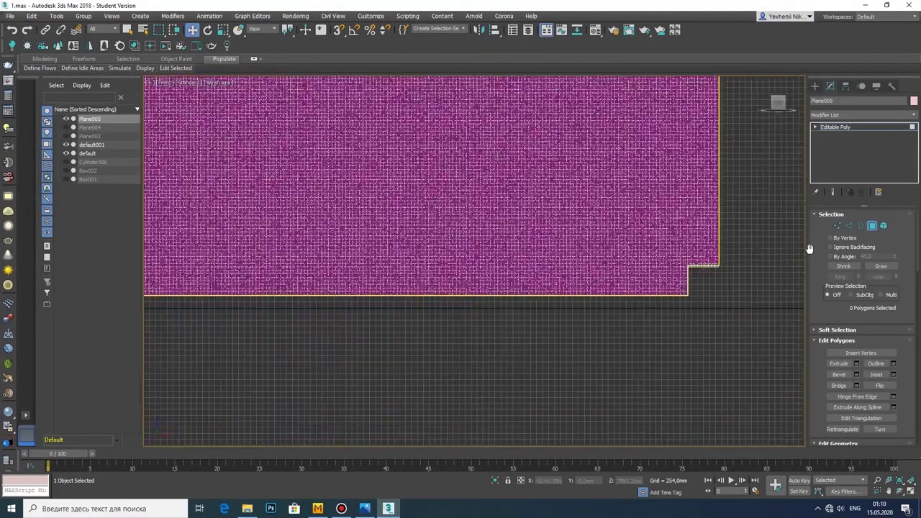
scroll(335, 234, "up", 2)
scroll(335, 234, "up", 2)
left_click_drag(456, 368, 456, 369)
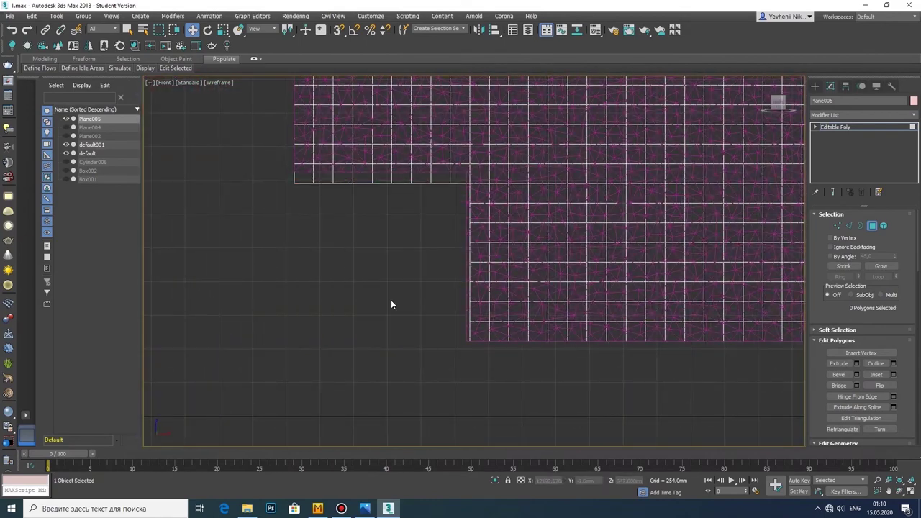
scroll(391, 299, "down", 3)
scroll(438, 97, "up", 2)
scroll(438, 96, "up", 2)
mouse_move(342, 144)
left_mouse_down()
mouse_move(554, 354)
mouse_move(564, 348)
left_mouse_up()
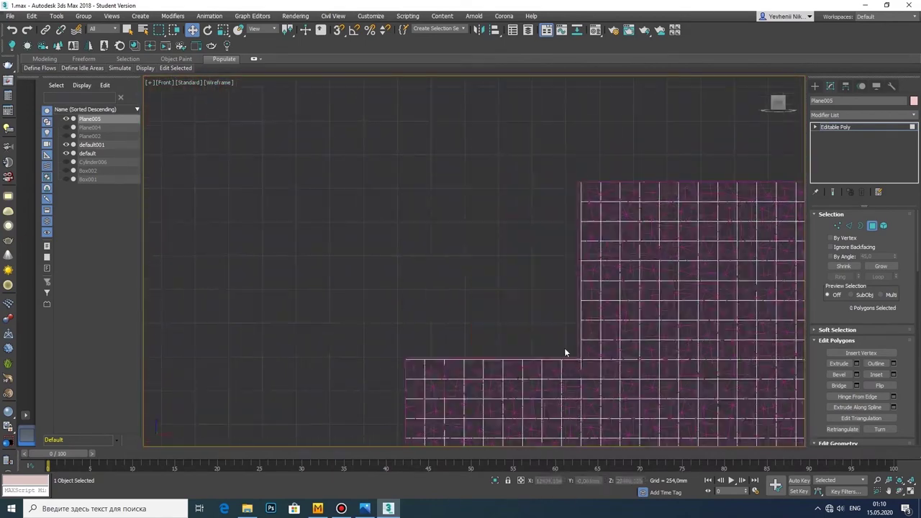
scroll(564, 348, "down", 3)
scroll(550, 242, "up", 3)
left_click_drag(594, 141, 352, 353)
key("Delete")
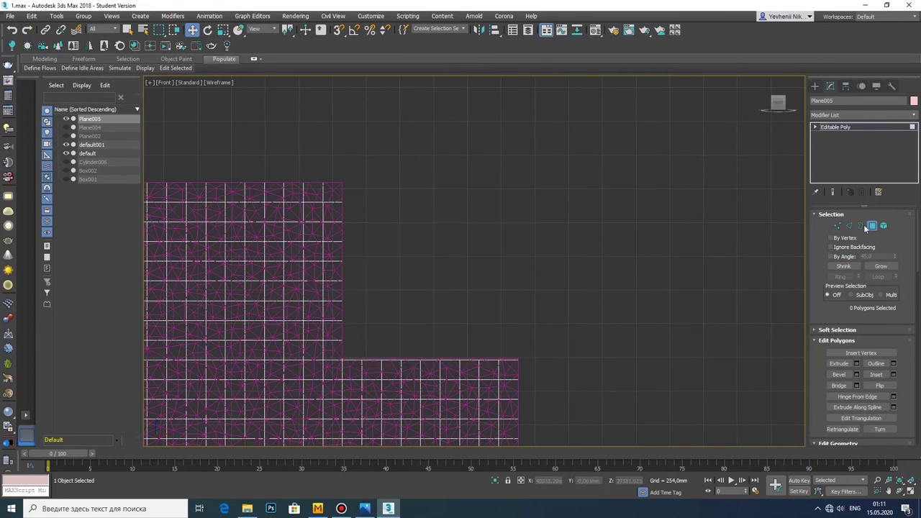
Step: Select the vertices along the mesh edge to begin shaping the notches
scroll(508, 302, "up", 2)
left_click_drag(288, 288, 362, 315)
scroll(363, 315, "up", 3)
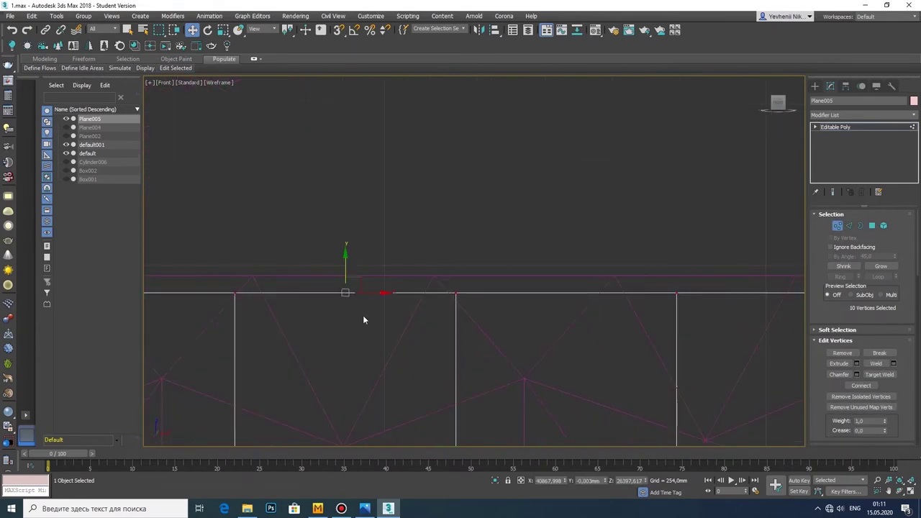
scroll(422, 268, "up", 2)
scroll(425, 245, "down", 3)
scroll(432, 309, "down", 2)
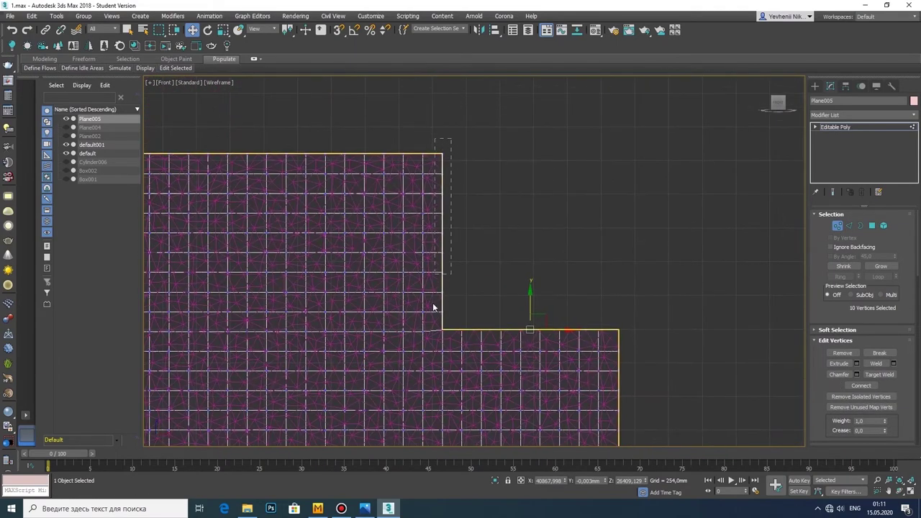
scroll(440, 304, "up", 3)
scroll(440, 305, "up", 2)
middle_click_drag(439, 305, 477, 308)
scroll(458, 249, "up", 3)
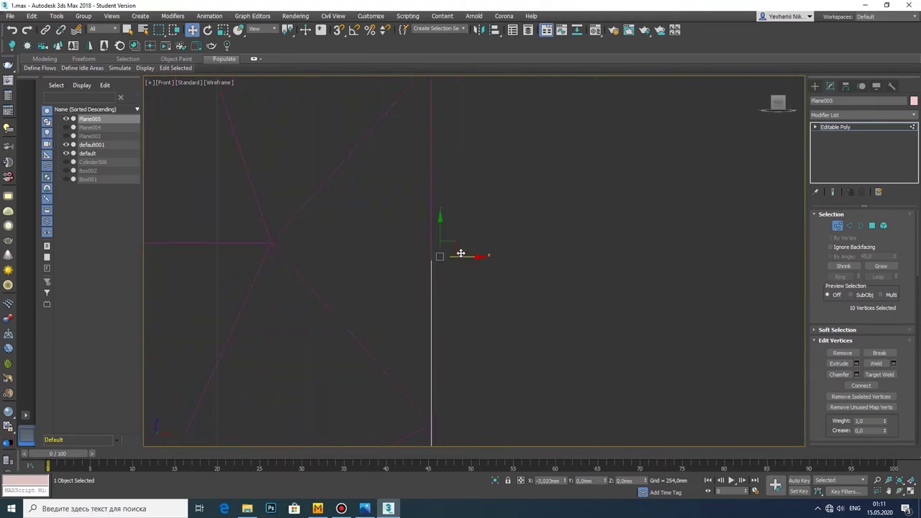
scroll(460, 254, "down", 2)
scroll(643, 257, "down", 2)
scroll(380, 323, "up", 3)
scroll(363, 337, "up", 2)
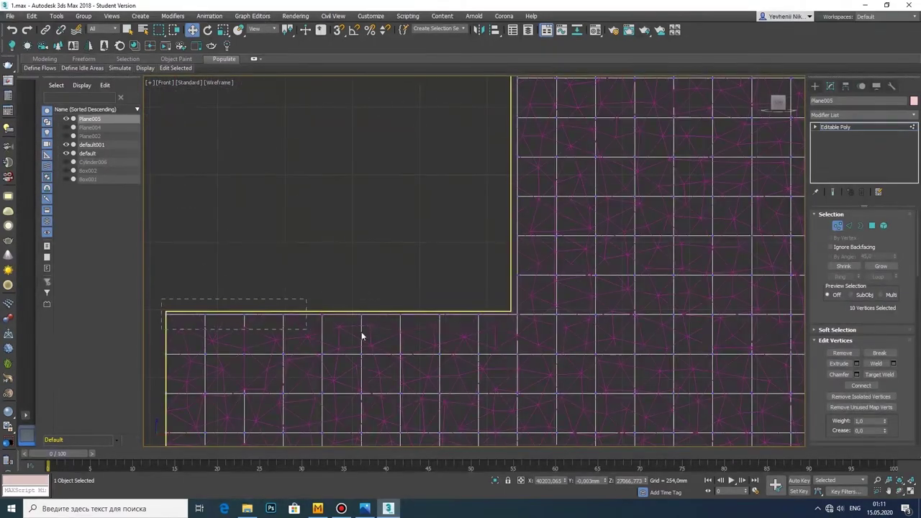
scroll(355, 312, "up", 3)
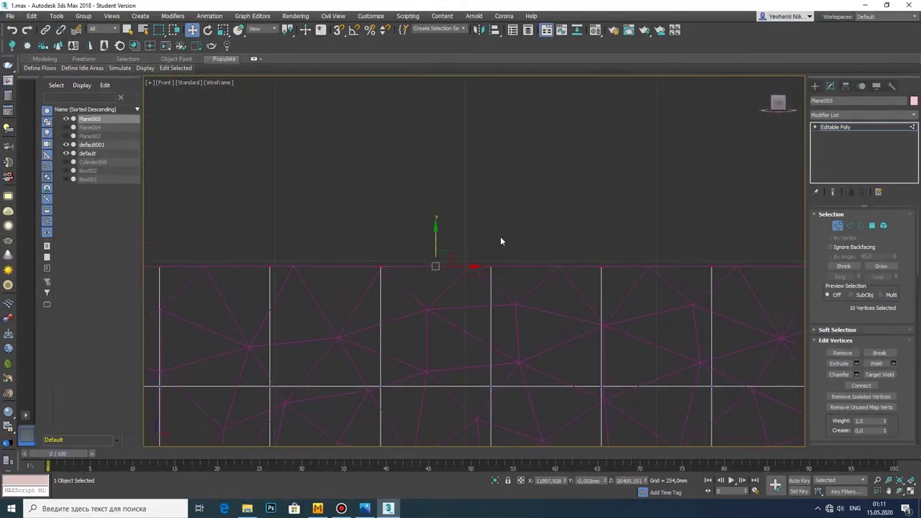
scroll(496, 239, "down", 3)
scroll(465, 427, "up", 5)
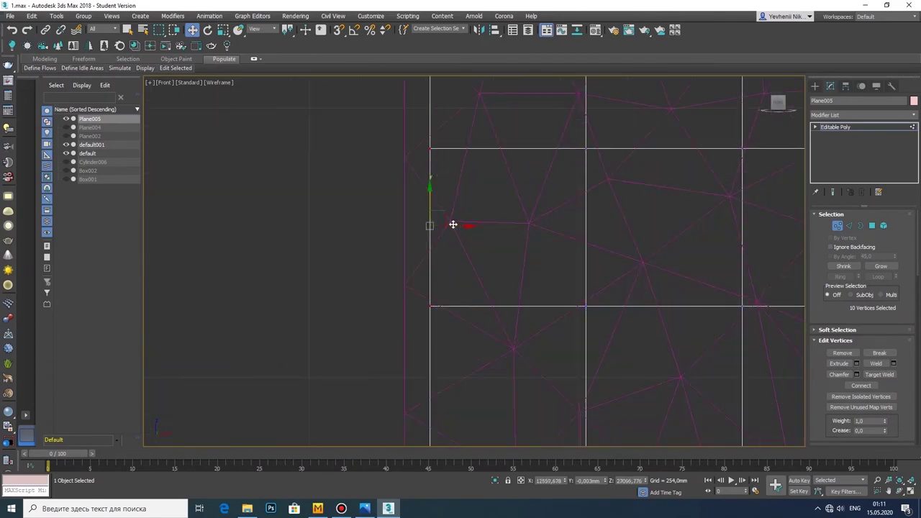
scroll(432, 230, "down", 5)
scroll(461, 249, "up", 4)
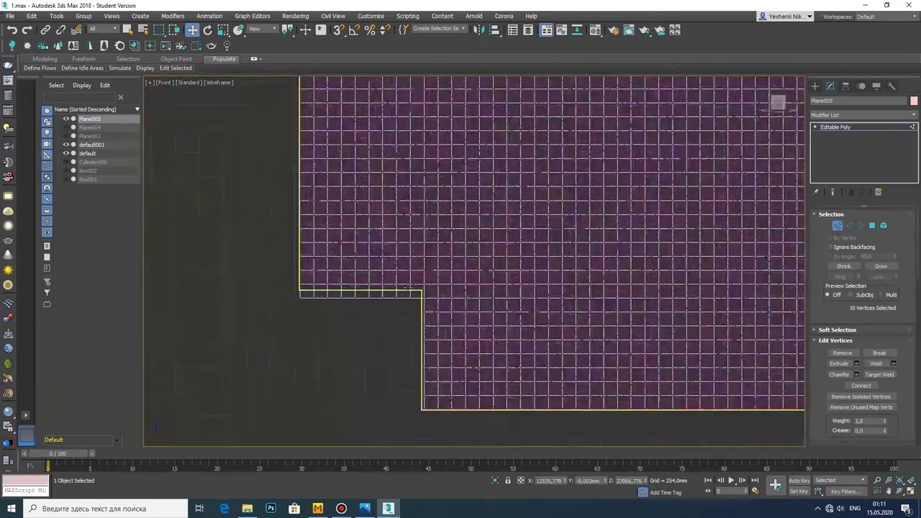
scroll(471, 266, "up", 2)
scroll(578, 302, "down", 1)
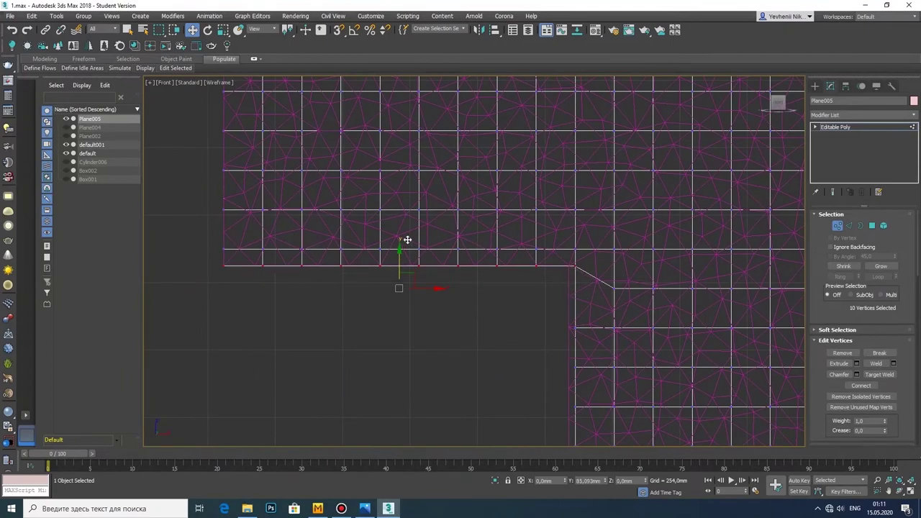
scroll(418, 251, "down", 2)
scroll(509, 324, "up", 5)
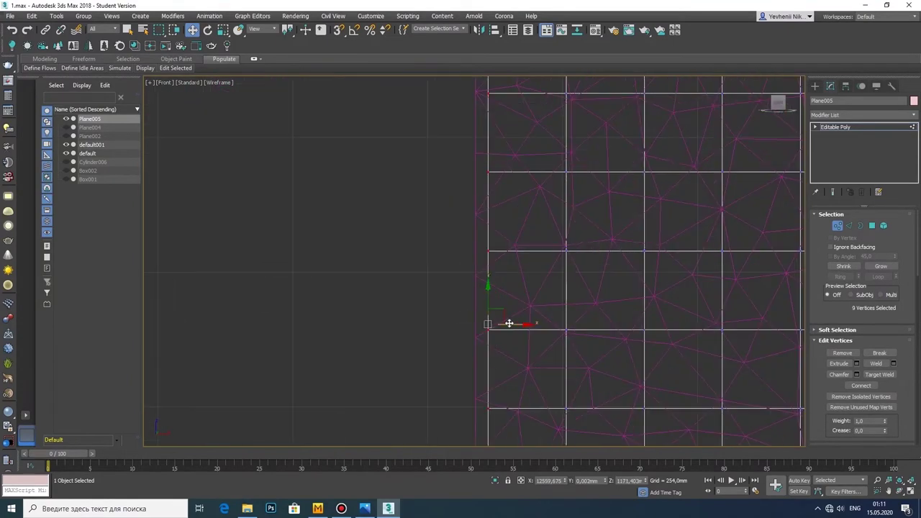
scroll(501, 323, "down", 4)
Step: Select the notch-corner and bottom-edge vertices to finish cutting the notched corners
middle_click_drag(502, 323, 334, 309)
scroll(324, 259, "up", 2)
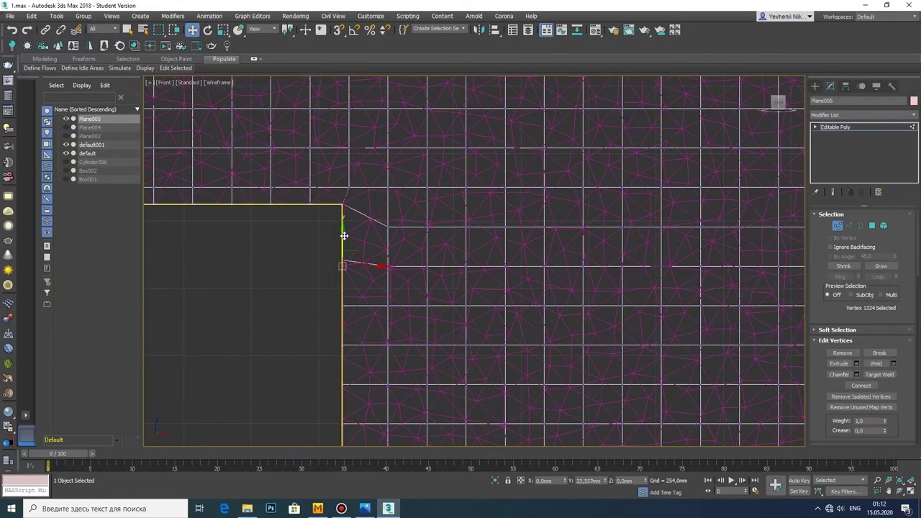
scroll(329, 267, "down", 4)
scroll(487, 242, "up", 4)
scroll(451, 124, "down", 1)
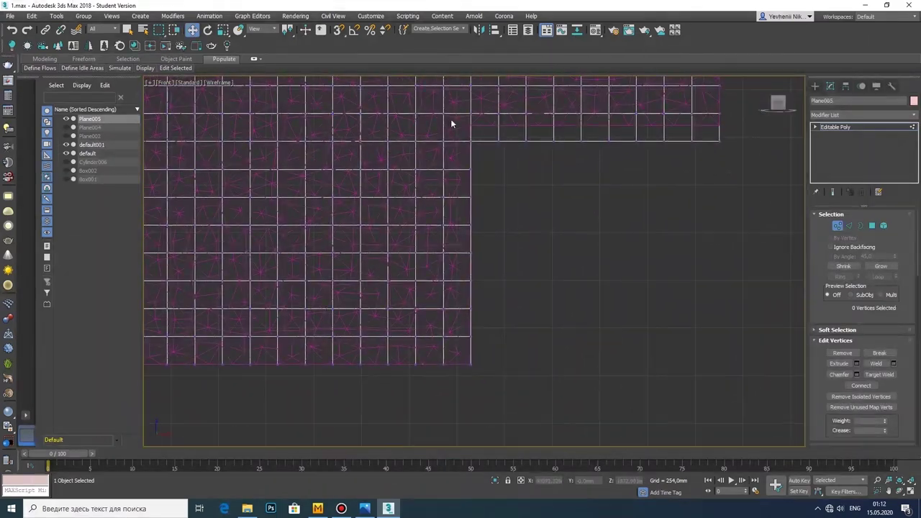
left_click_drag(477, 370, 478, 372)
scroll(471, 367, "up", 5)
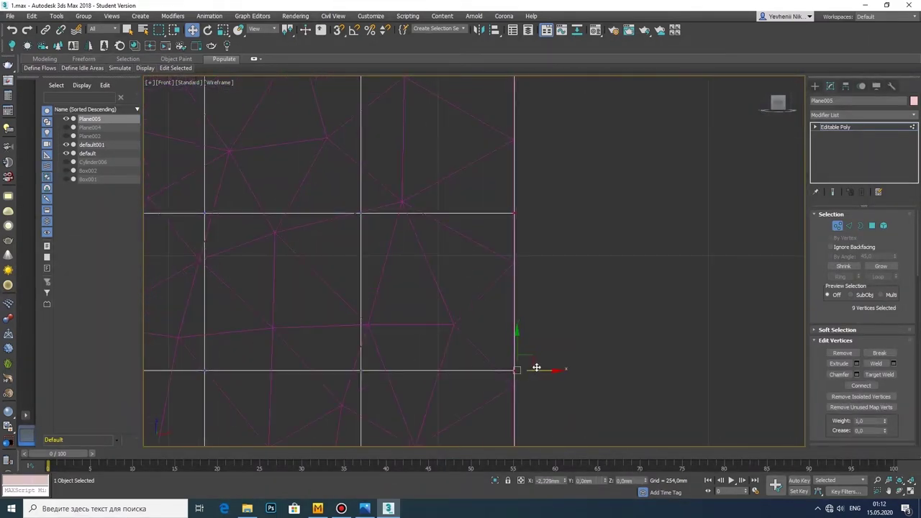
scroll(531, 225, "down", 4)
left_click_drag(288, 278, 660, 303)
scroll(496, 252, "up", 3)
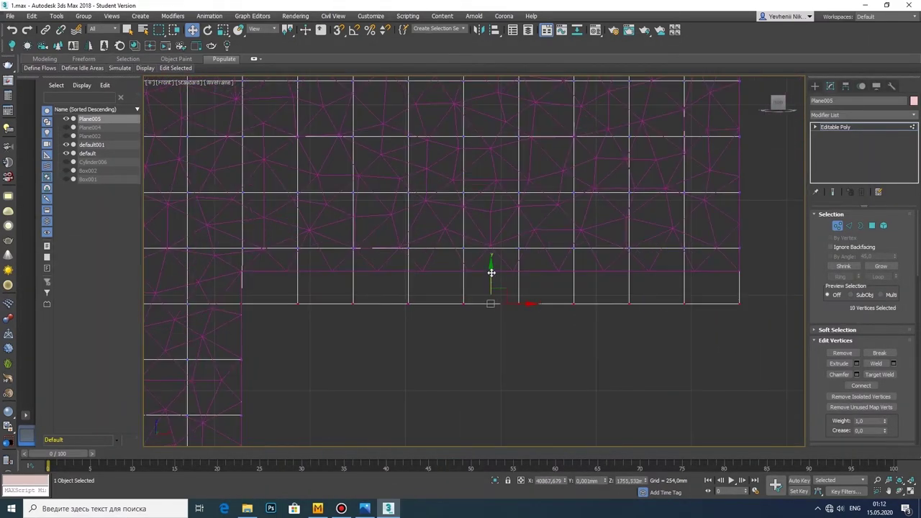
scroll(495, 246, "down", 3)
scroll(367, 329, "up", 3)
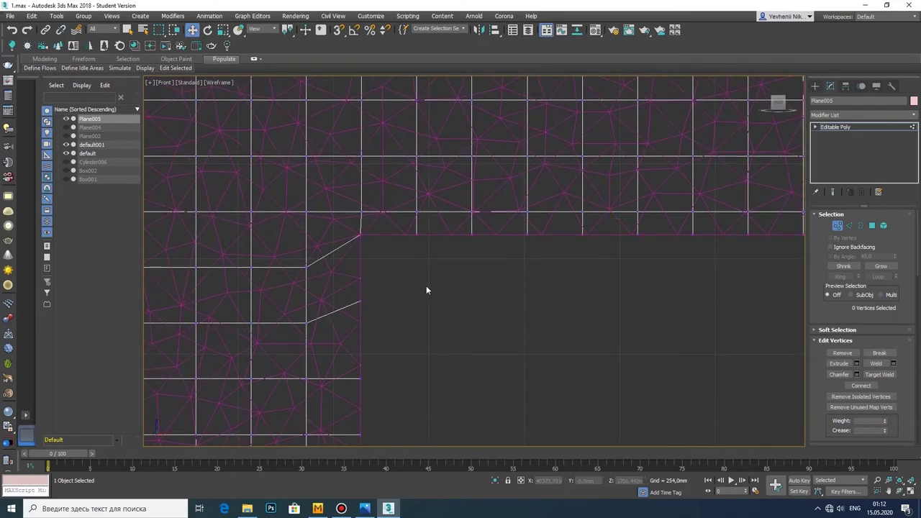
scroll(430, 287, "down", 5)
scroll(430, 287, "down", 5)
Step: Clone Plane005 in the Top view as Plane006 and move the copy below the original
scroll(430, 287, "down", 4)
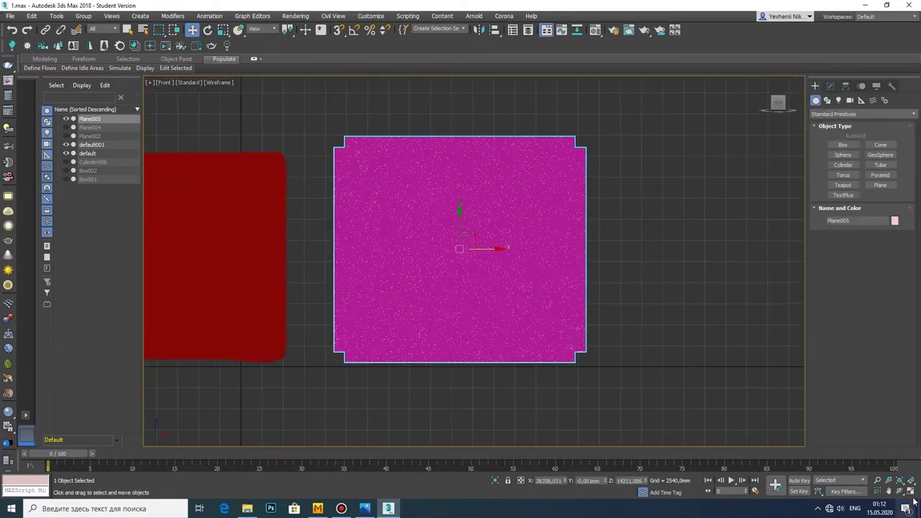
key("alt+w")
scroll(365, 245, "down", 5)
key("alt+w")
scroll(479, 136, "up", 5)
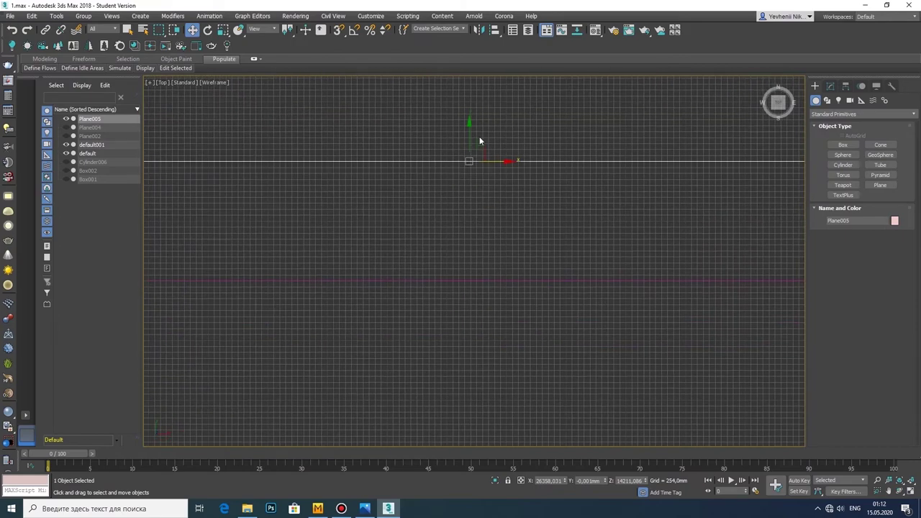
left_click_drag(472, 151, 472, 255, "shift")
left_click(471, 293)
scroll(474, 293, "down", 3)
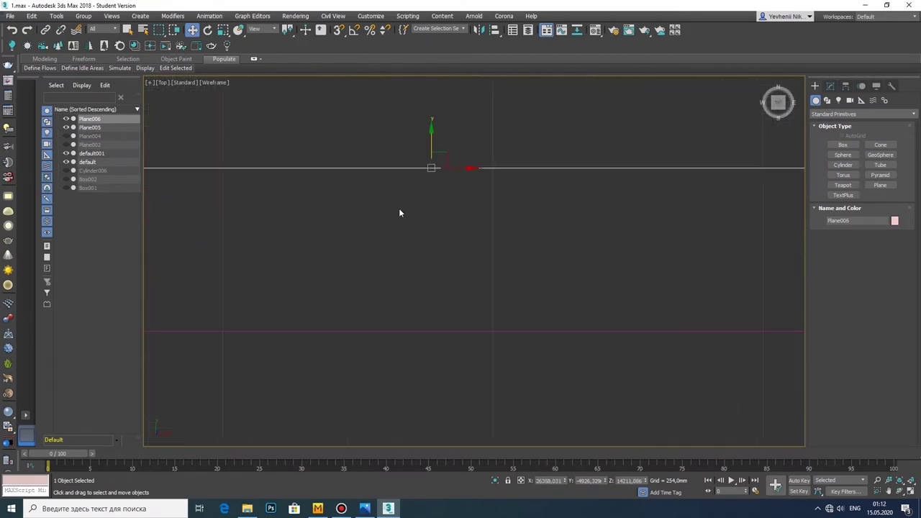
mouse_move(440, 142)
left_mouse_down()
mouse_move(440, 296)
mouse_move(673, 263)
mouse_move(388, 151)
mouse_move(391, 344)
mouse_move(439, 169)
mouse_move(432, 190)
left_mouse_up()
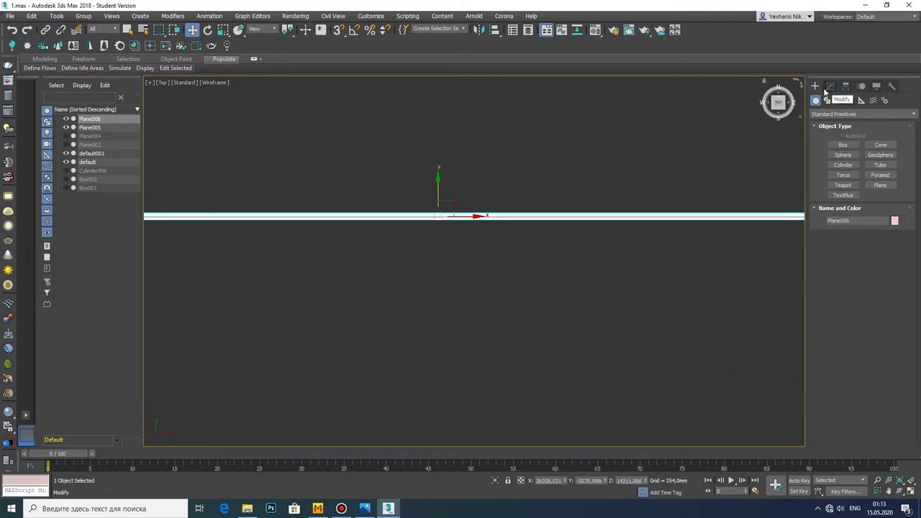
Step: Add a Skin Wrap modifier to Plane006 from the Modifier List
left_click(746, 108)
left_click(830, 86)
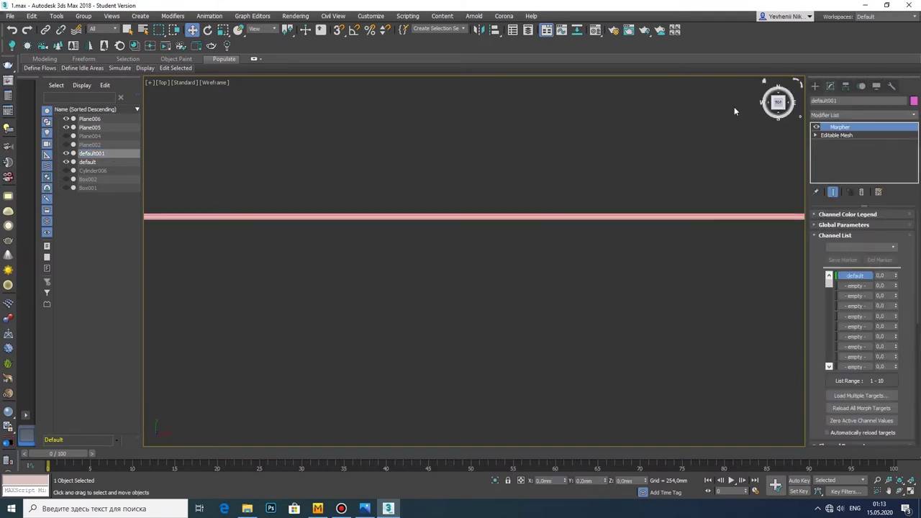
left_click(90, 119)
left_click(914, 115)
scroll(875, 342, "down", 5)
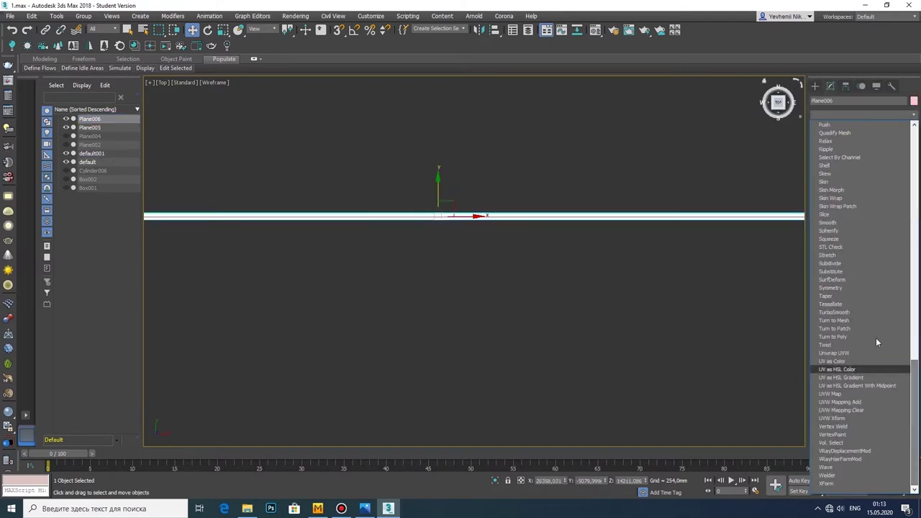
left_click(865, 201)
scroll(824, 317, "down", 2)
scroll(828, 360, "down", 2)
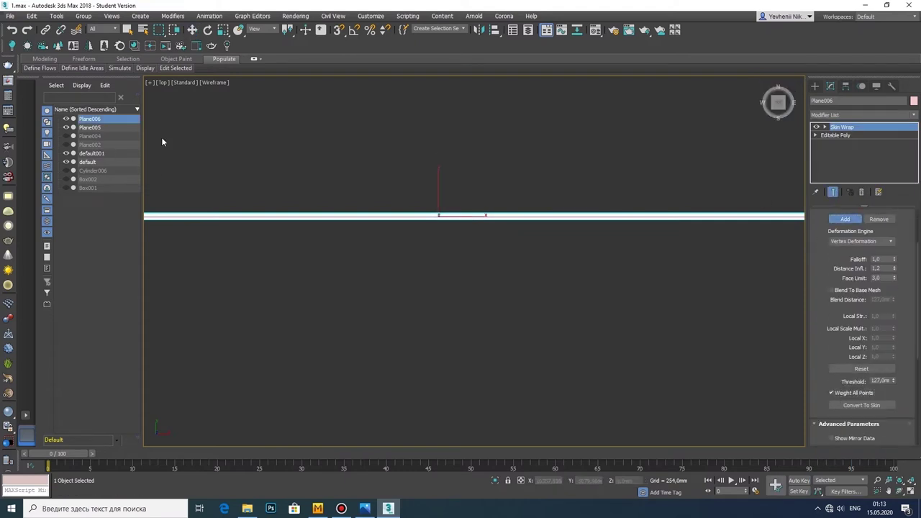
key("ctrl+z")
key("ctrl+z")
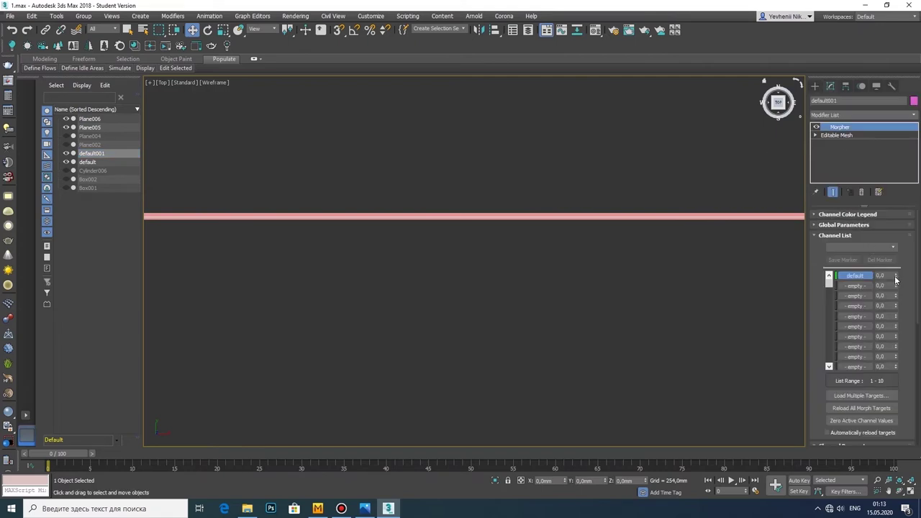
left_click(815, 86)
Step: Delete the old default and default001 cushion meshes
key("g")
left_click_drag(288, 243, 428, 314)
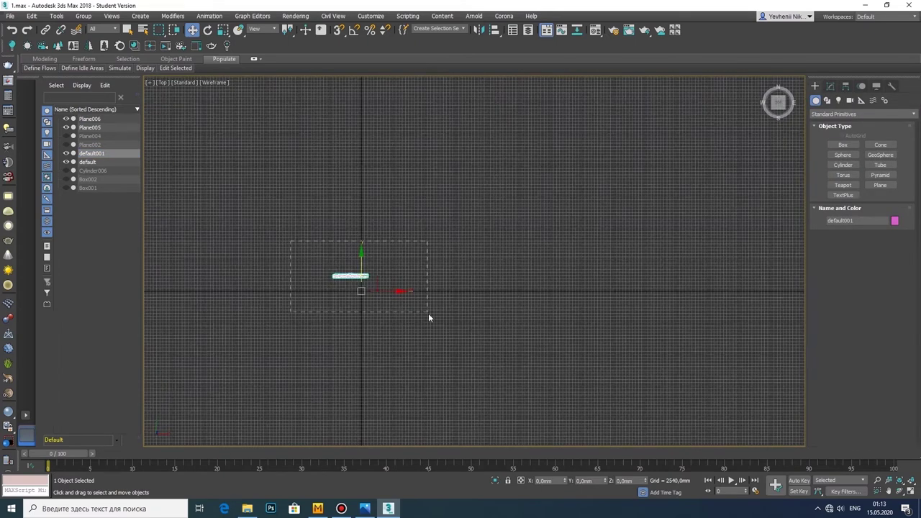
right_click(498, 401)
left_click(195, 217)
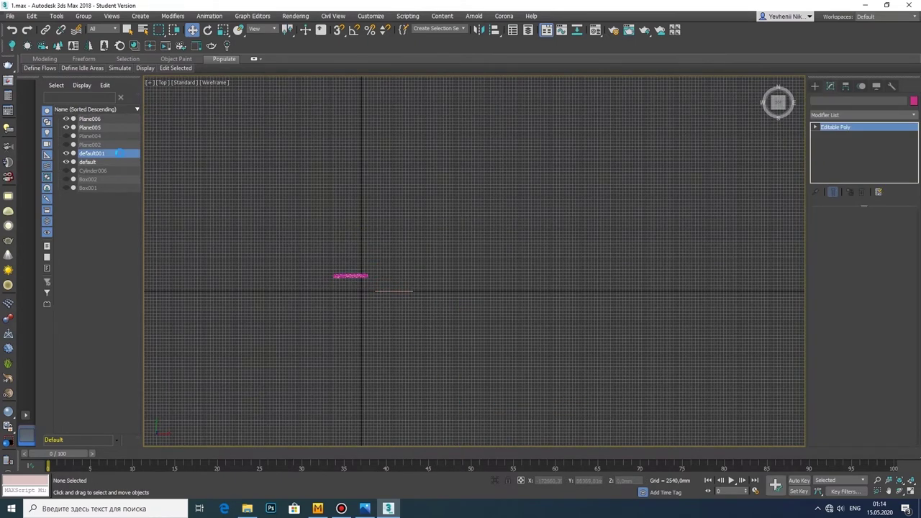
key("Delete")
Step: Import the two cushion OBJ files into the scene
scroll(357, 281, "up", 8)
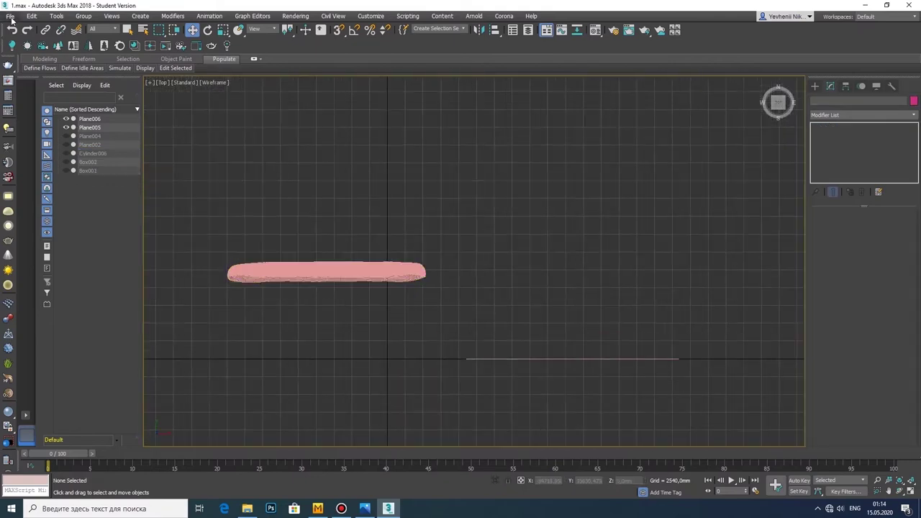
left_click(11, 17)
left_click(126, 149)
left_click(490, 311)
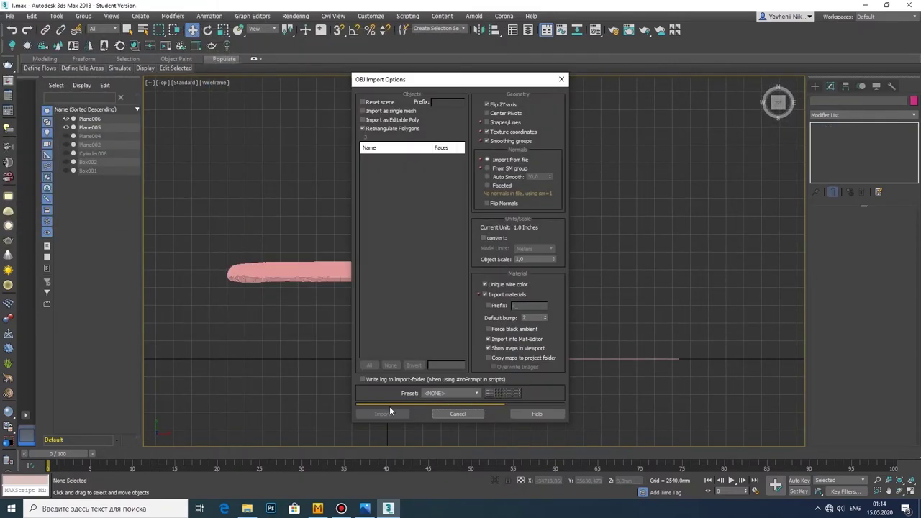
left_click(390, 410)
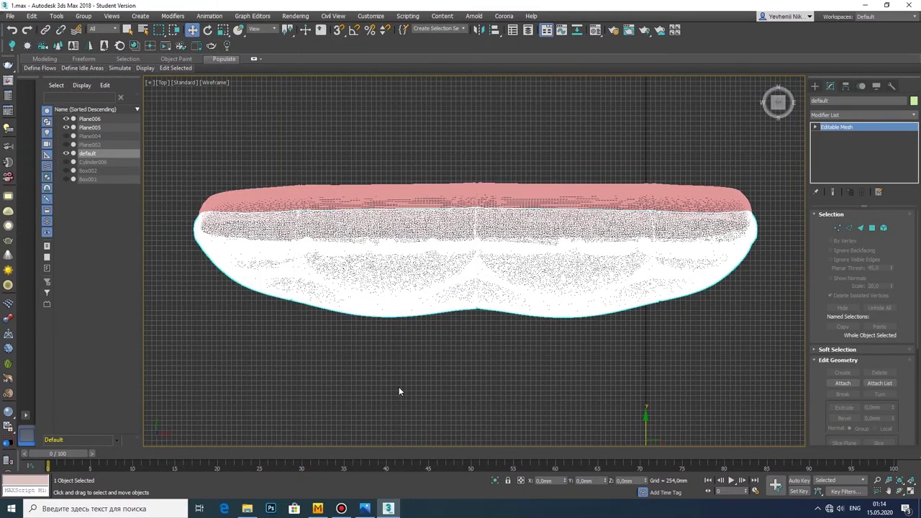
left_click(11, 16)
mouse_move(20, 148)
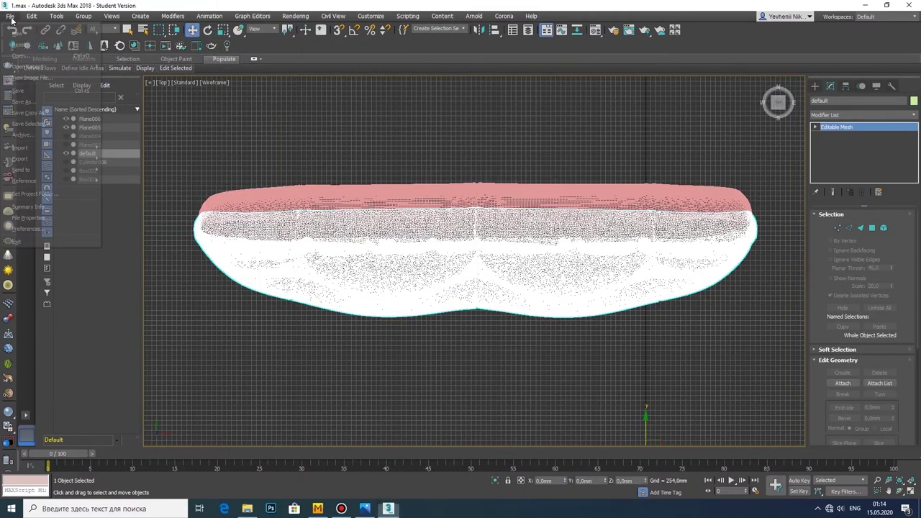
left_click(120, 153)
left_click(490, 311)
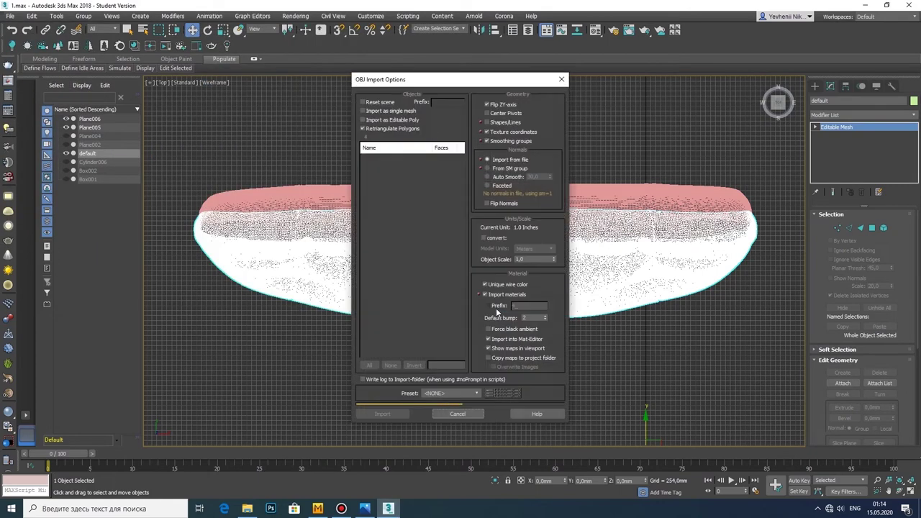
left_click(385, 414)
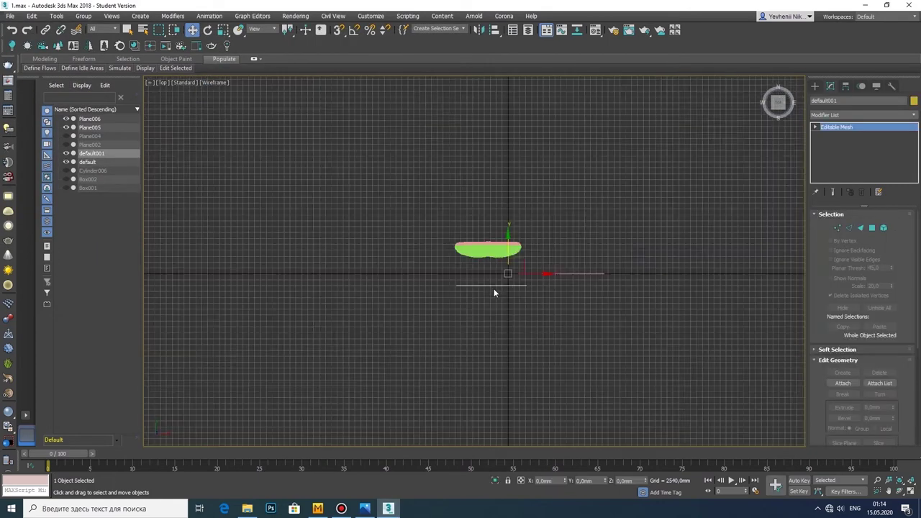
Step: Add a Morpher modifier to default001, then select Plane005 and hide Plane006
scroll(493, 289, "up", 4)
left_click(917, 119)
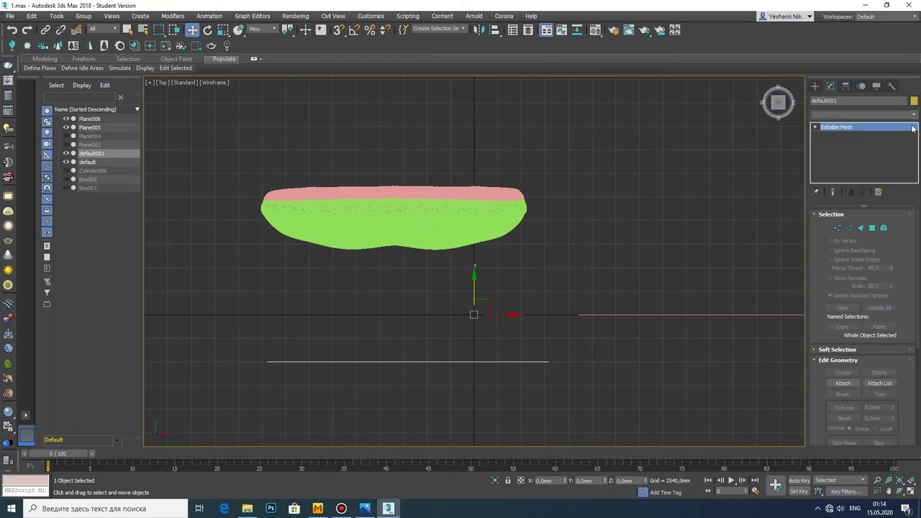
scroll(864, 288, "down", 10)
left_click(840, 371)
scroll(881, 401, "down", 2)
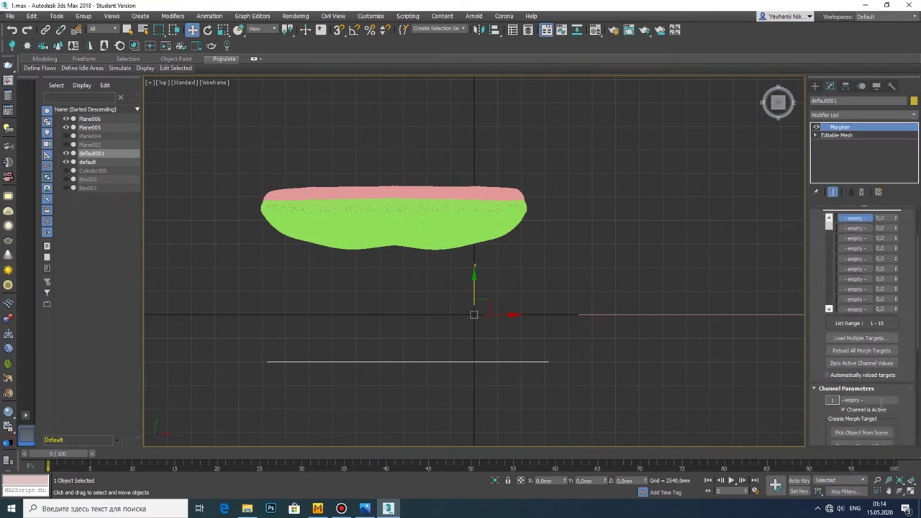
left_click(815, 86)
left_click(749, 315)
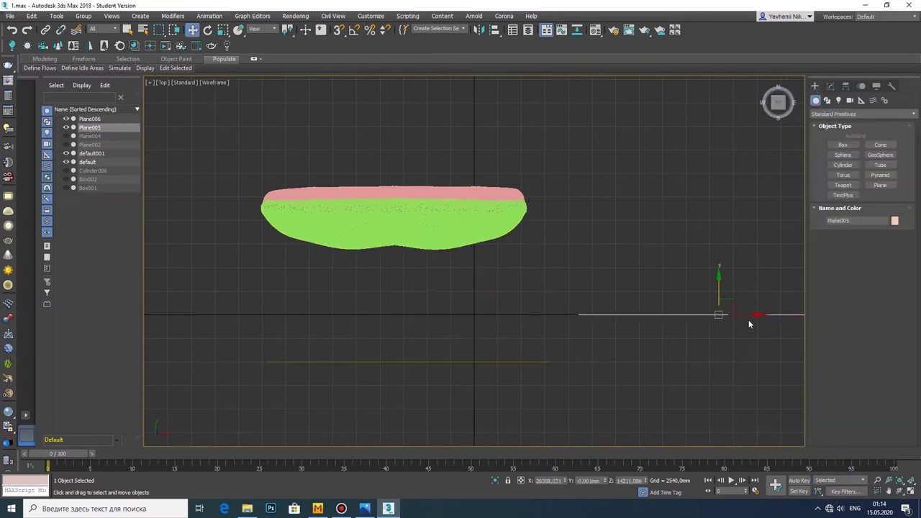
left_click(66, 119)
Step: Hide the default cushion and maximize the Front view
left_click(66, 162)
key("alt+w")
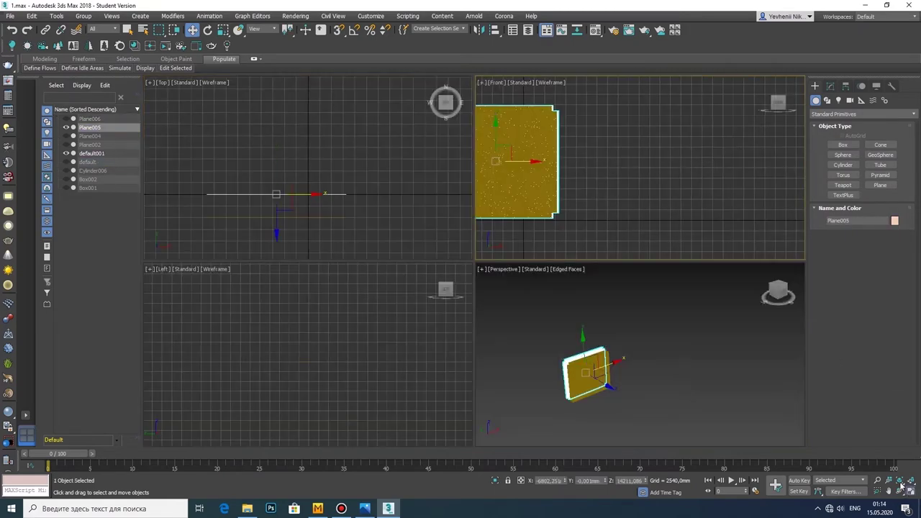
left_click(902, 488)
scroll(489, 213, "up", 3)
scroll(540, 168, "up", 3)
scroll(671, 220, "up", 2)
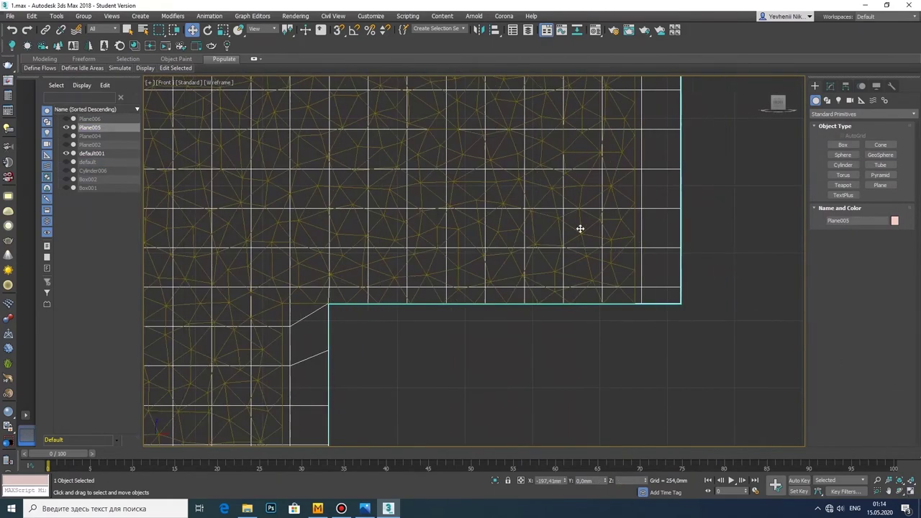
scroll(553, 226, "up", 4)
scroll(316, 230, "up", 3)
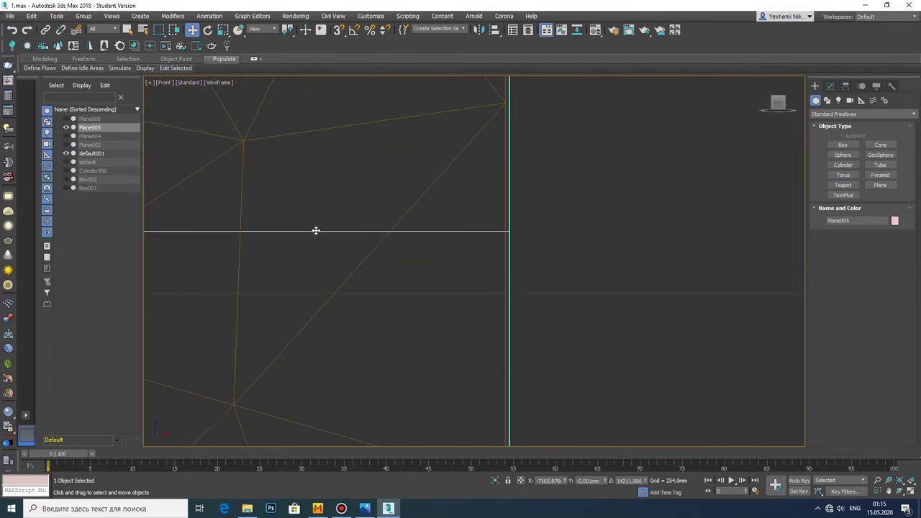
Step: Add a Skin Wrap modifier to Plane005 from the Modifier List
left_click(831, 86)
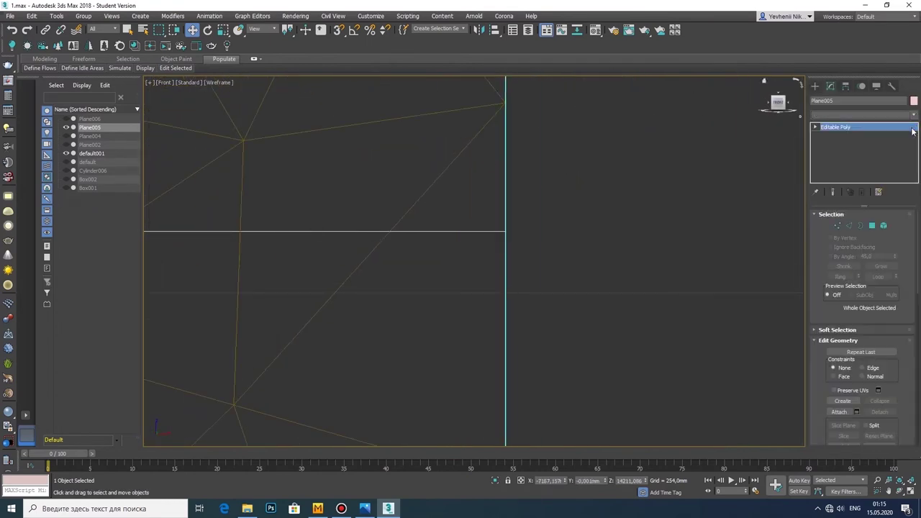
left_click(860, 115)
scroll(906, 435, "down", 5)
left_click(852, 199)
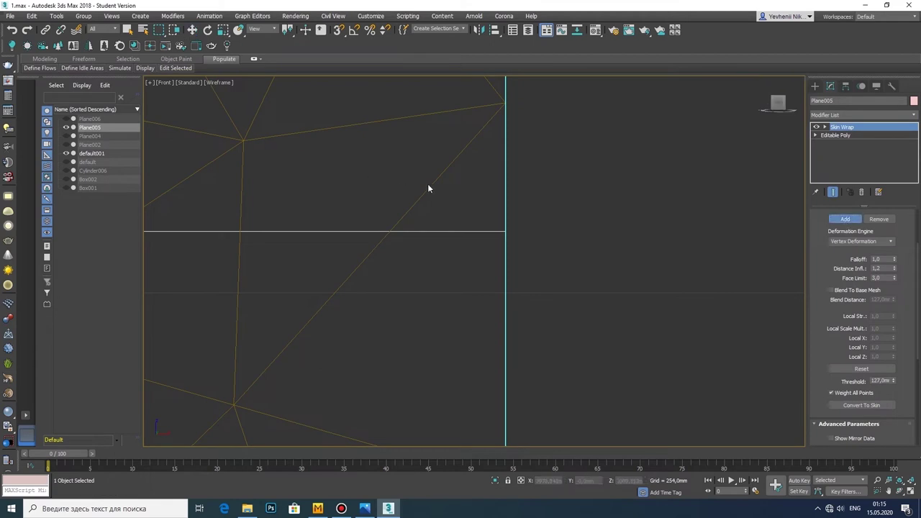
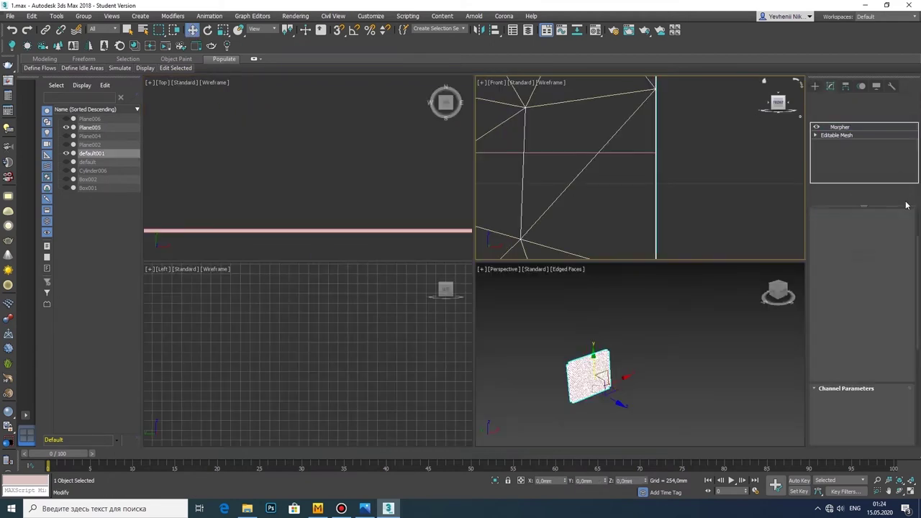
Step: Delete the leftover imported default001 mesh from the scene
left_click_drag(663, 326, 491, 399)
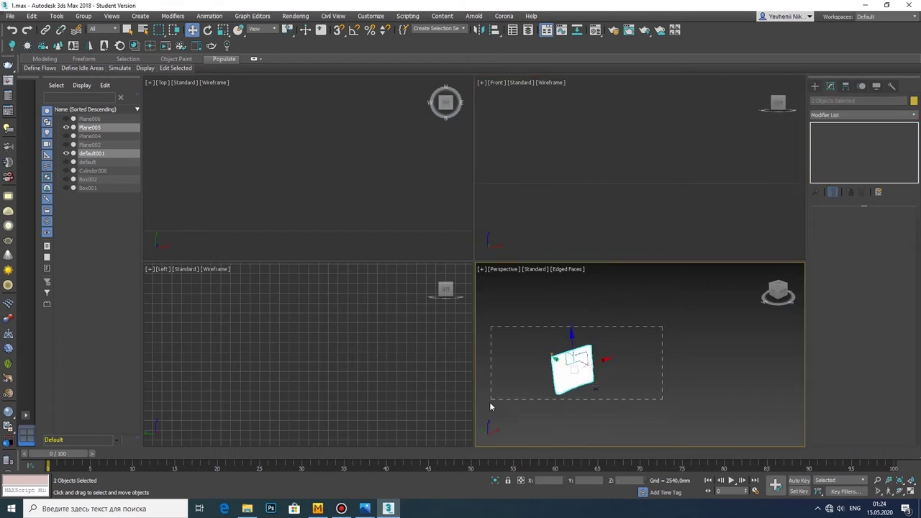
right_click(552, 333)
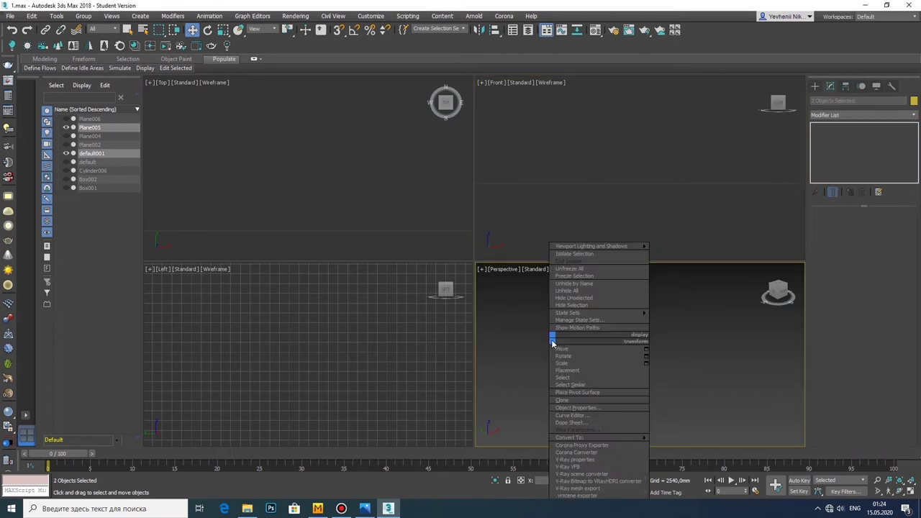
left_click(911, 490)
key("z")
middle_click_drag(461, 259, 349, 180, "alt")
left_click(349, 180)
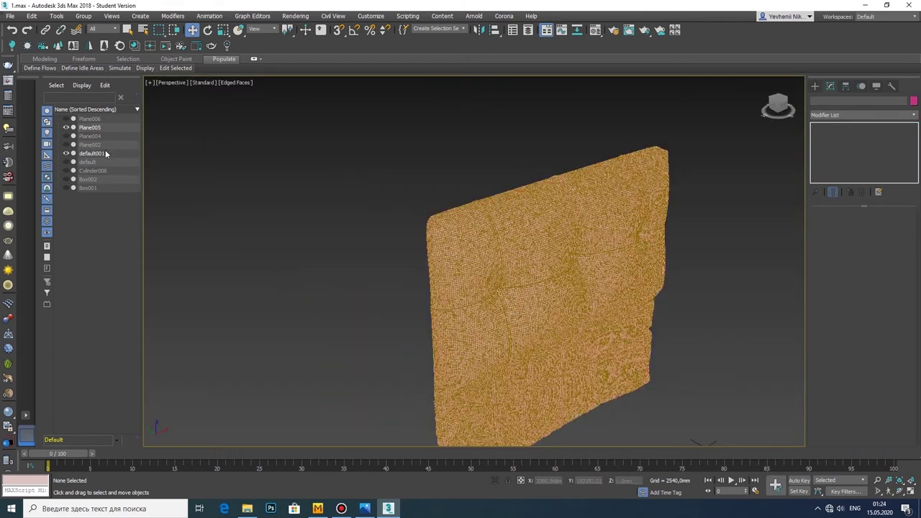
left_click(106, 154)
key("Delete")
Step: Remove the white Plane006 mesh from the scene
scroll(424, 251, "down", 3)
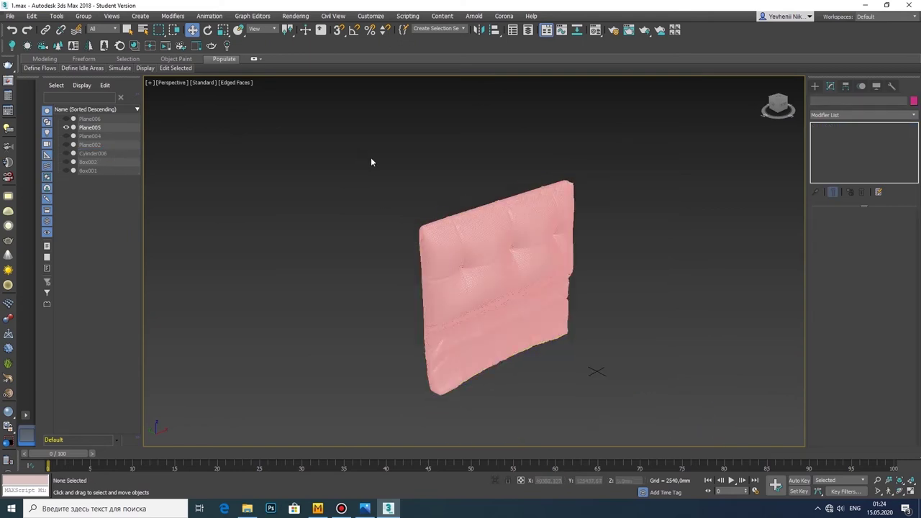
left_click(503, 259)
middle_click_drag(504, 259, 508, 260, "alt")
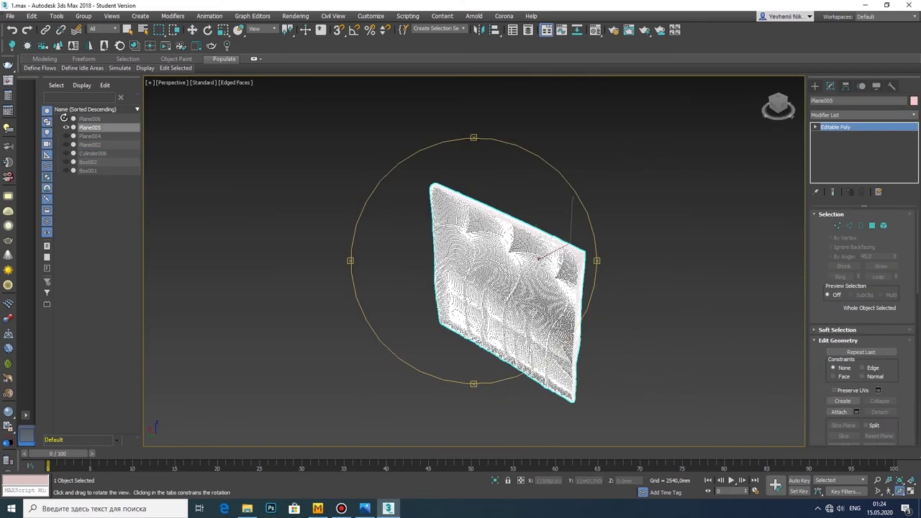
left_click(66, 118)
middle_click_drag(417, 212, 473, 237, "alt")
key("w")
left_click(473, 237, "ctrl")
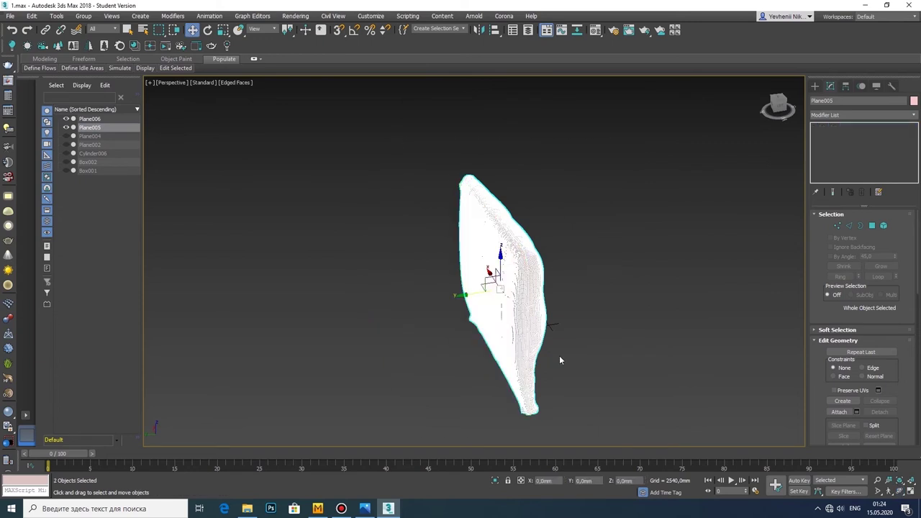
right_click(561, 359)
left_click(560, 353)
Step: Unhide Plane004 (the headboard) and Plane002 to bring the sofa back
left_click(62, 128)
left_click(62, 128)
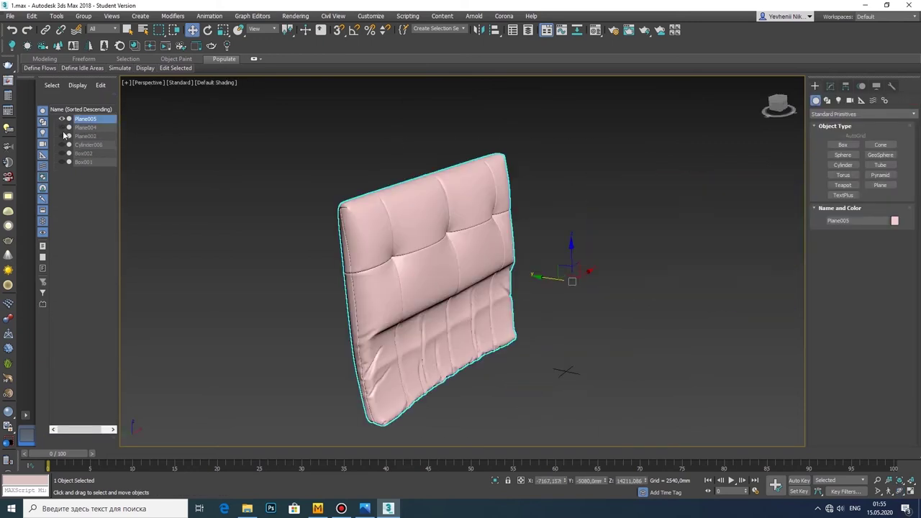
left_click(61, 127)
left_click(61, 136)
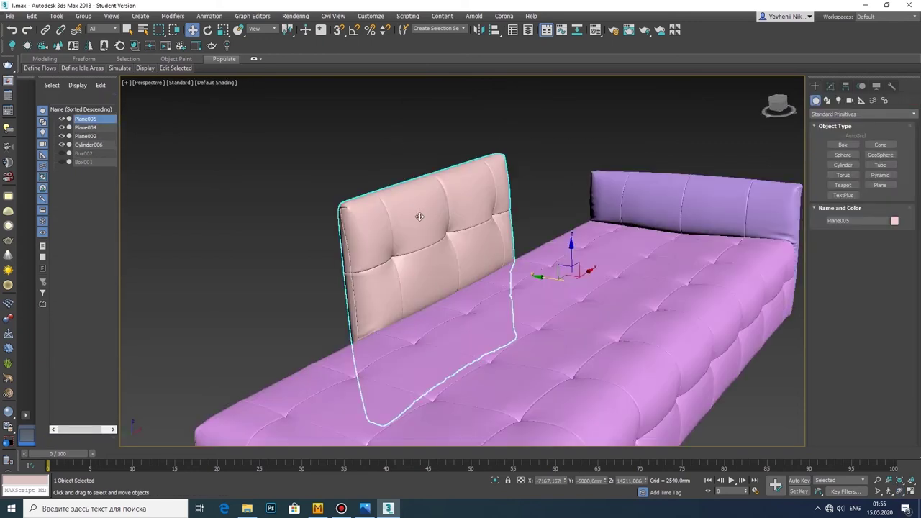
middle_click_drag(503, 288, 591, 302, "alt")
middle_click_drag(504, 360, 647, 413)
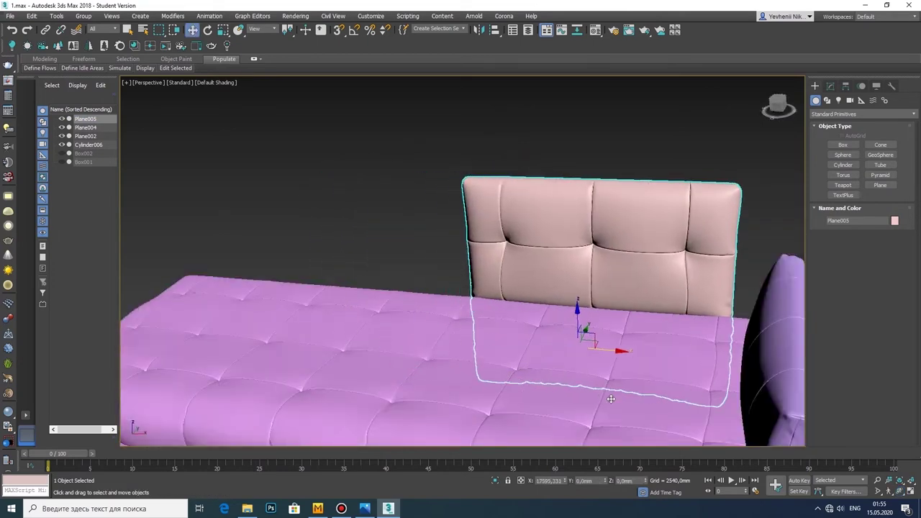
Step: Slide the pink back cushion left along X on the sofa back
key("ctrl+r")
mouse_move(398, 334)
left_mouse_down()
mouse_move(501, 299)
mouse_move(561, 298)
mouse_move(547, 297)
left_mouse_up()
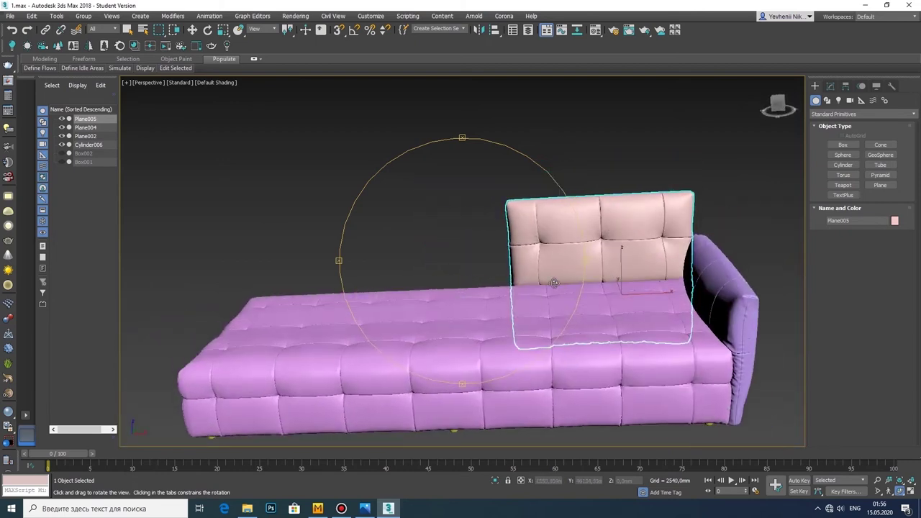
key("w")
left_click_drag(643, 295, 445, 295)
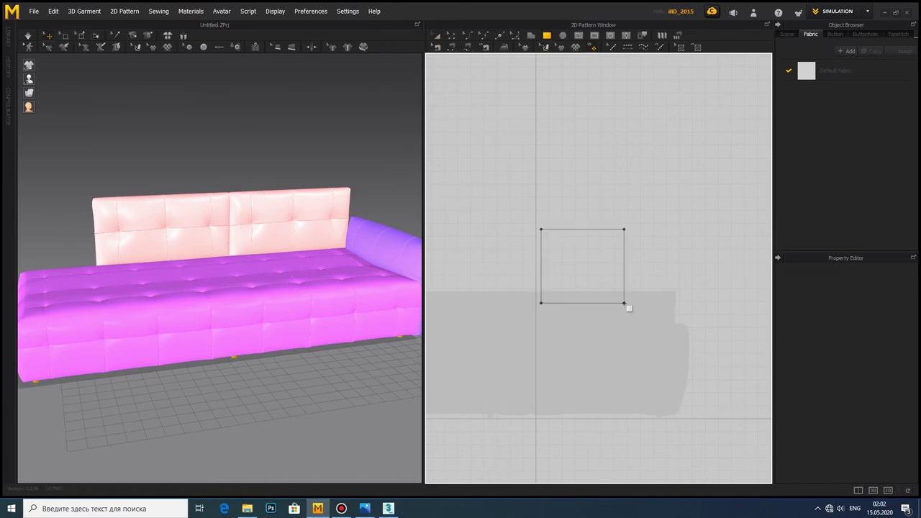
Step: Draw a rectangular pillow panel and position a rotated copy over it in 3D
left_click_drag(625, 306, 625, 305)
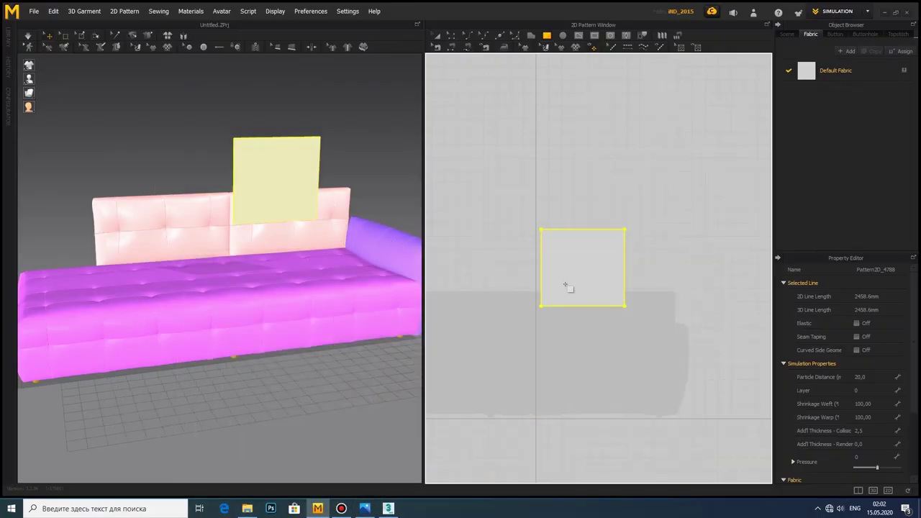
left_click(583, 177)
right_click_drag(282, 222, 275, 203)
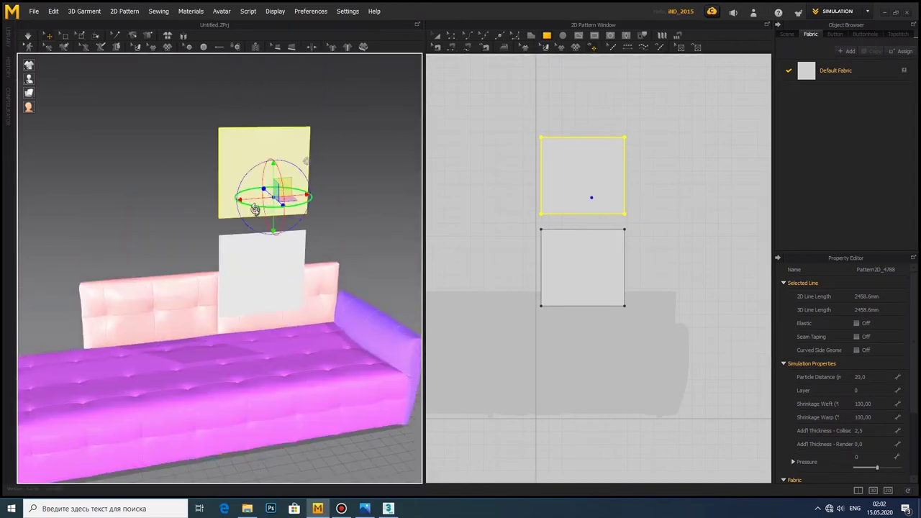
left_click_drag(292, 201, 79, 228)
left_click_drag(294, 203, 288, 195)
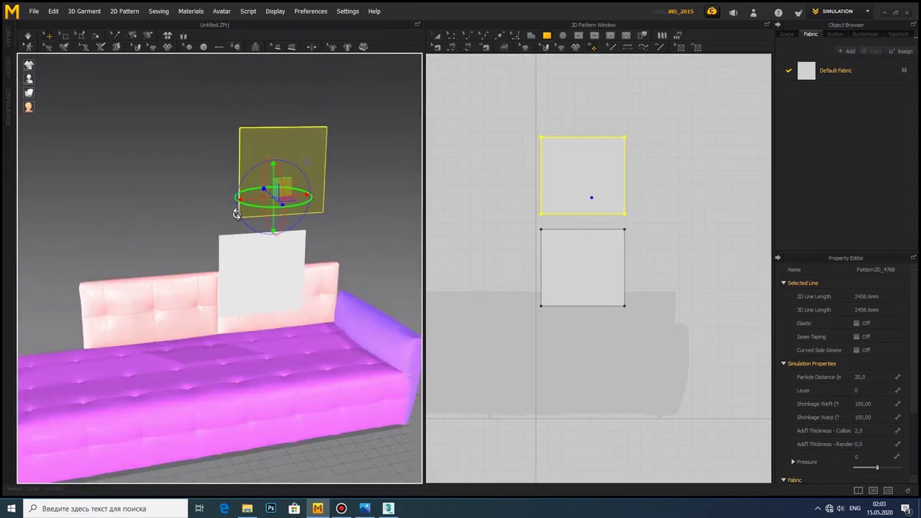
right_click_drag(288, 194, 337, 238)
left_click_drag(264, 227, 264, 267)
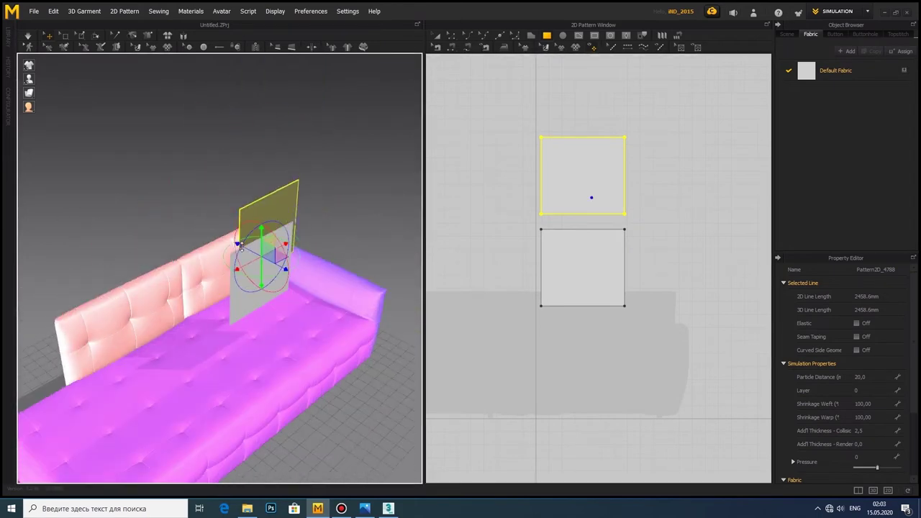
right_click_drag(264, 267, 171, 276)
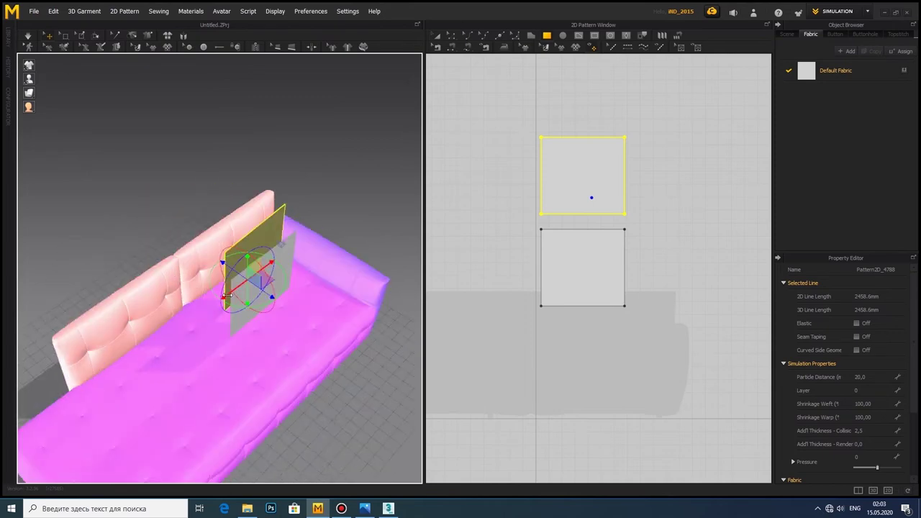
scroll(561, 287, "up", 3)
Step: Sew the two panels together along all four edges with Segment Sewing
key("n")
left_click(556, 179)
left_click(562, 203)
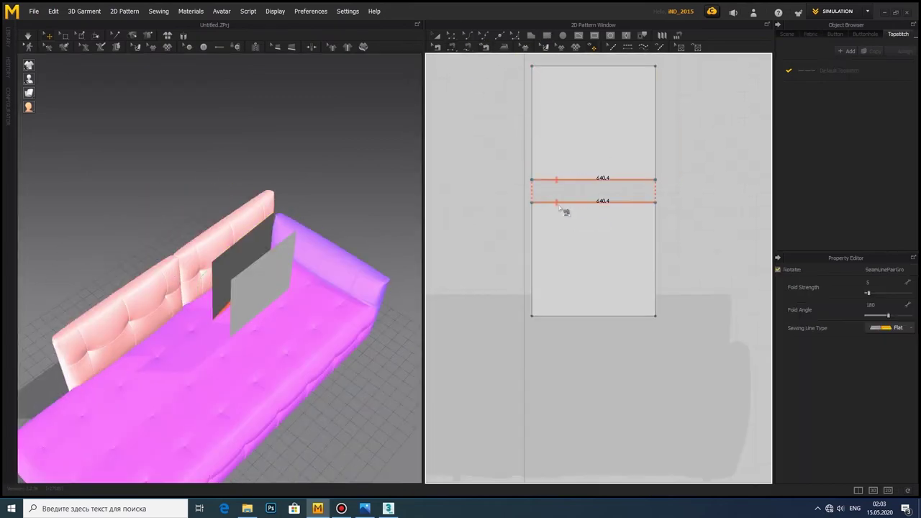
right_click_drag(375, 216, 308, 226)
left_click(553, 203)
left_click(563, 67)
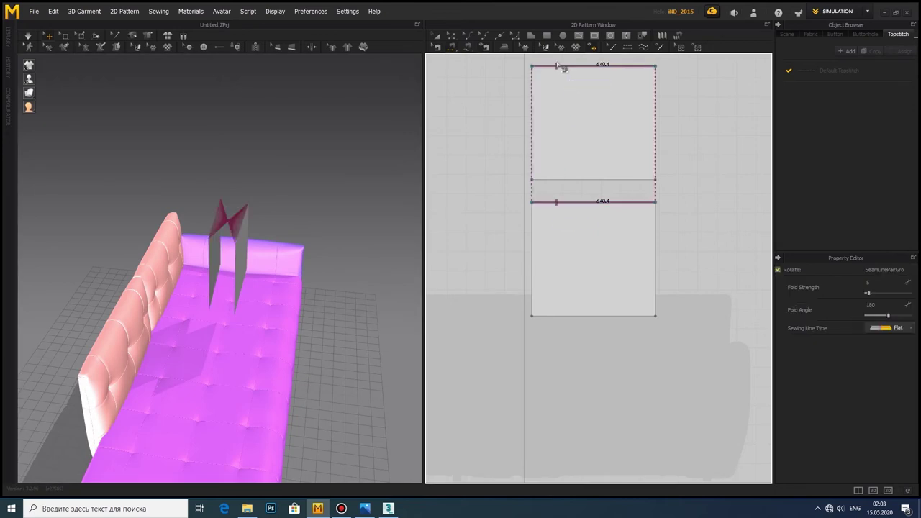
left_click(631, 179)
left_click(553, 315)
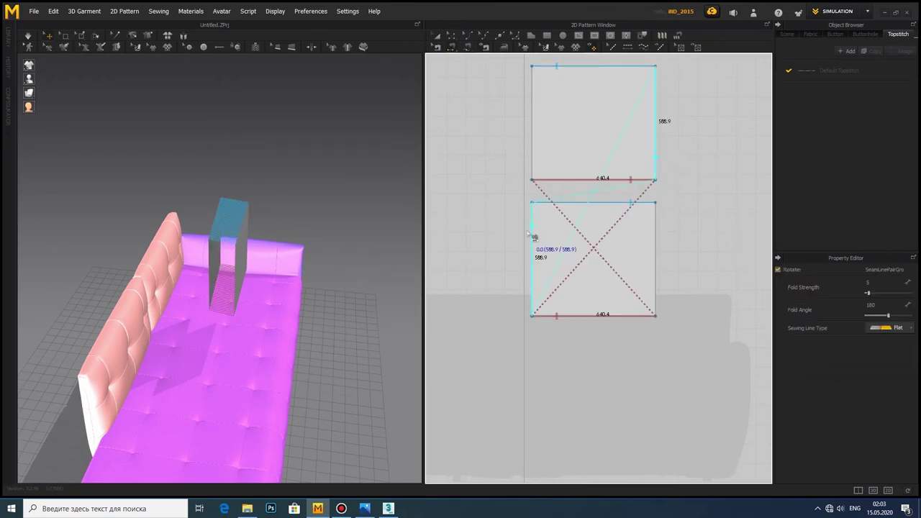
left_click(532, 233)
left_click(655, 85)
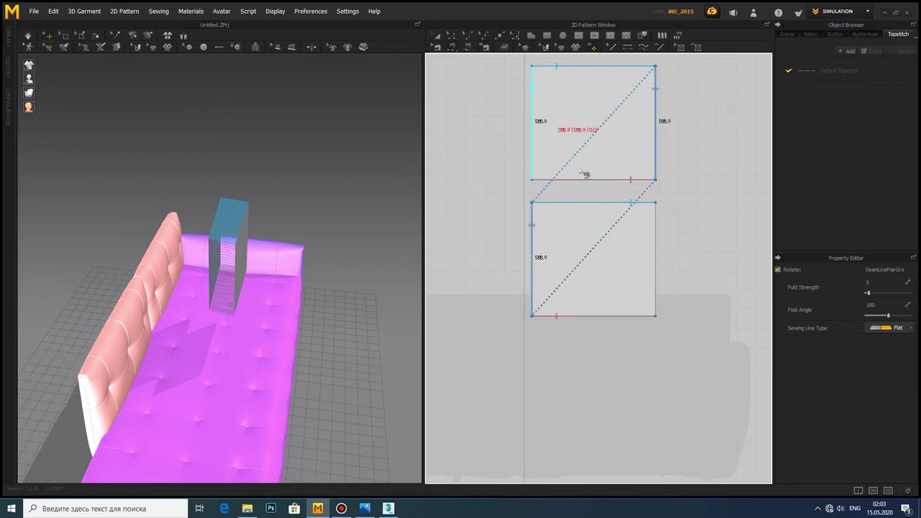
Step: Simulate the sewn panels into a puffy pillow against the sofa back
right_click_drag(62, 246, 238, 257)
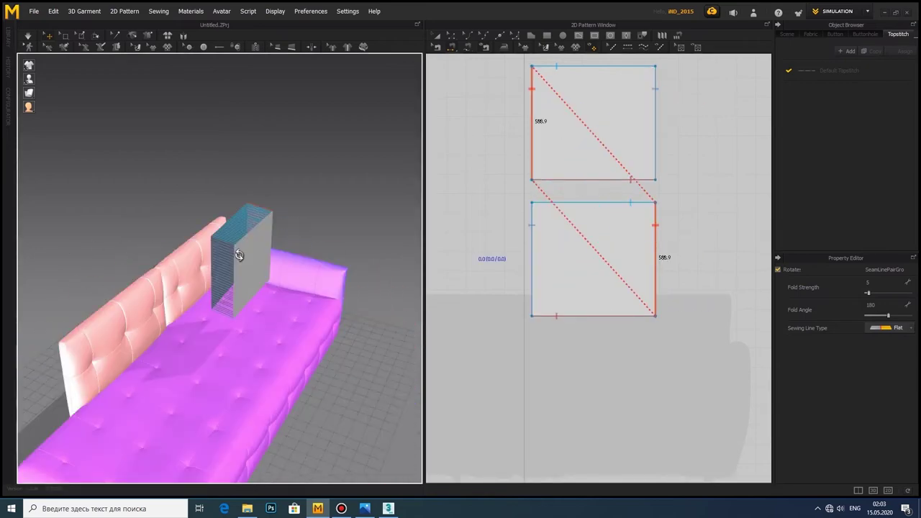
left_click(27, 36)
right_click_drag(108, 180, 278, 302)
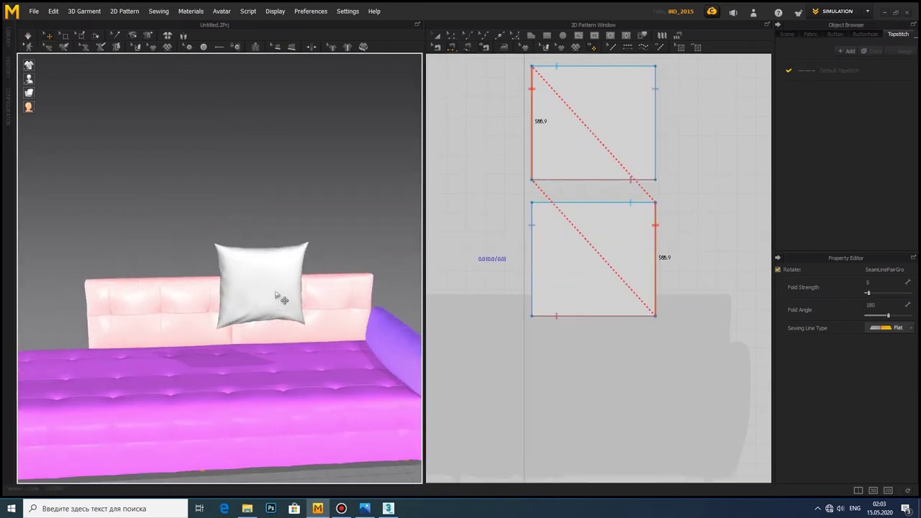
left_click(565, 236)
scroll(557, 209, "up", 3)
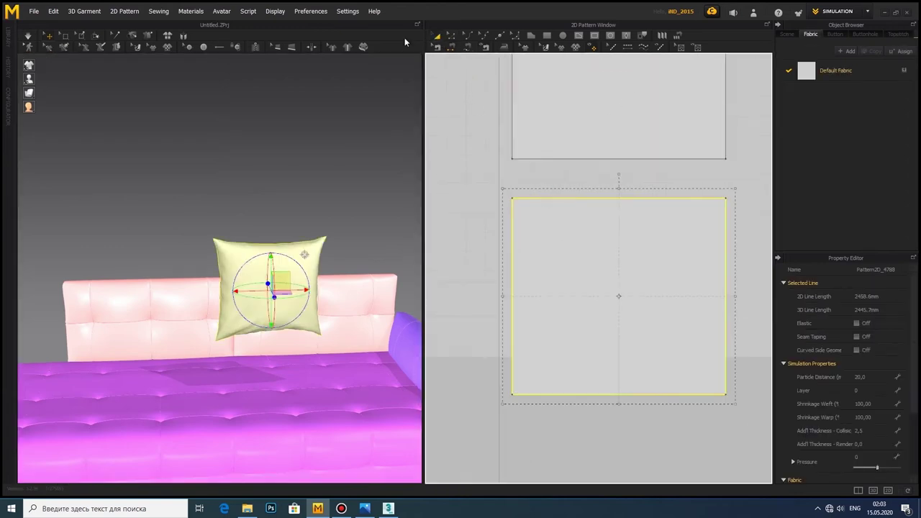
Step: Finish the vertical internal fold line and select both pillow panels
left_click(621, 395)
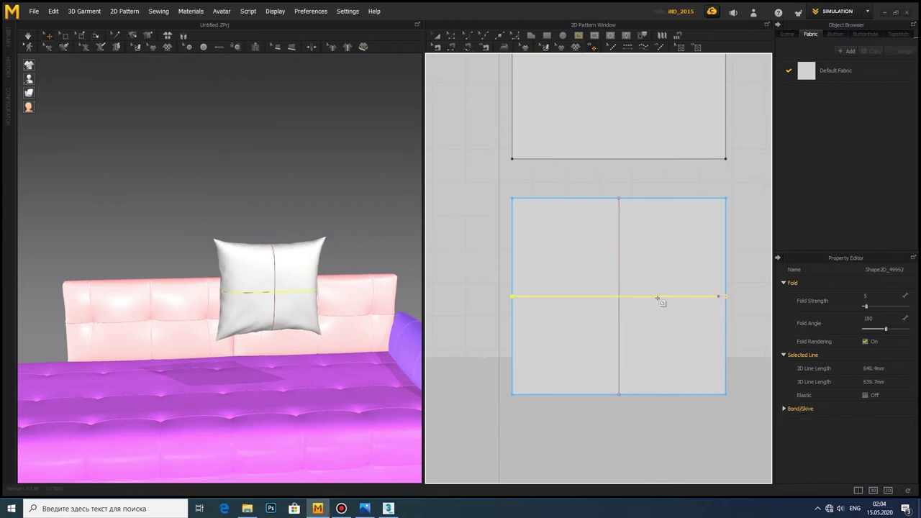
right_click_drag(302, 288, 180, 273)
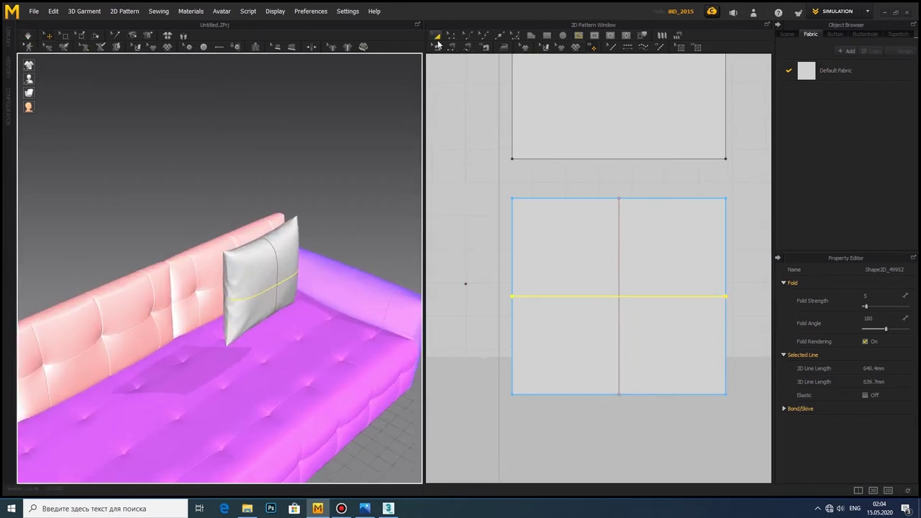
left_click(536, 127)
key("ctrl+a")
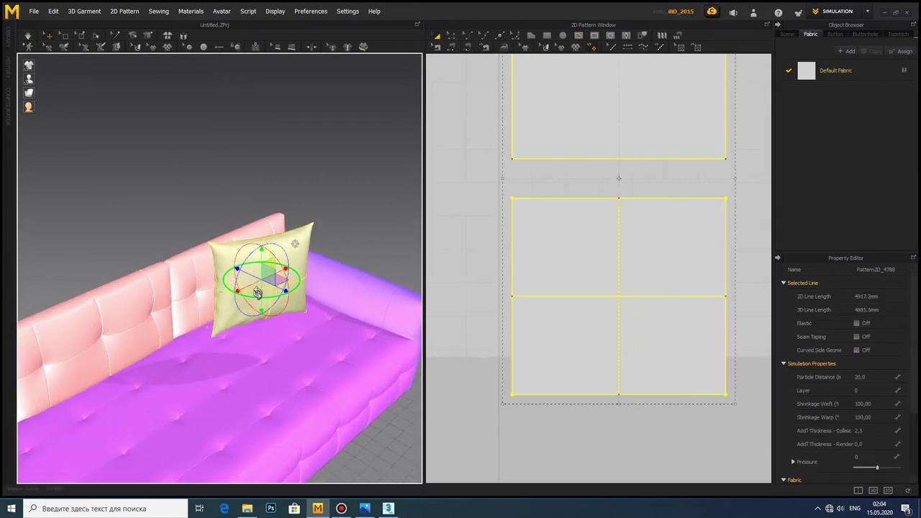
mouse_move(222, 291)
right_mouse_down()
mouse_move(243, 257)
mouse_move(319, 330)
mouse_move(335, 375)
mouse_move(309, 291)
mouse_move(295, 386)
right_mouse_up()
mouse_move(314, 326)
right_mouse_down()
mouse_move(299, 264)
mouse_move(175, 259)
mouse_move(205, 412)
mouse_move(218, 349)
mouse_move(261, 383)
mouse_move(146, 317)
mouse_move(134, 327)
right_mouse_up()
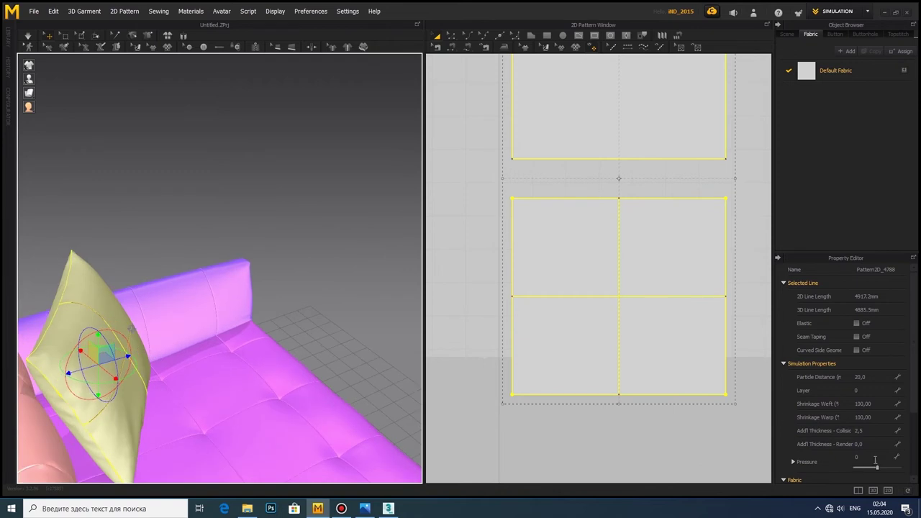
Step: Raise the pillow panels' pressure so the pillow inflates
left_click(875, 458)
type("5")
key("Return")
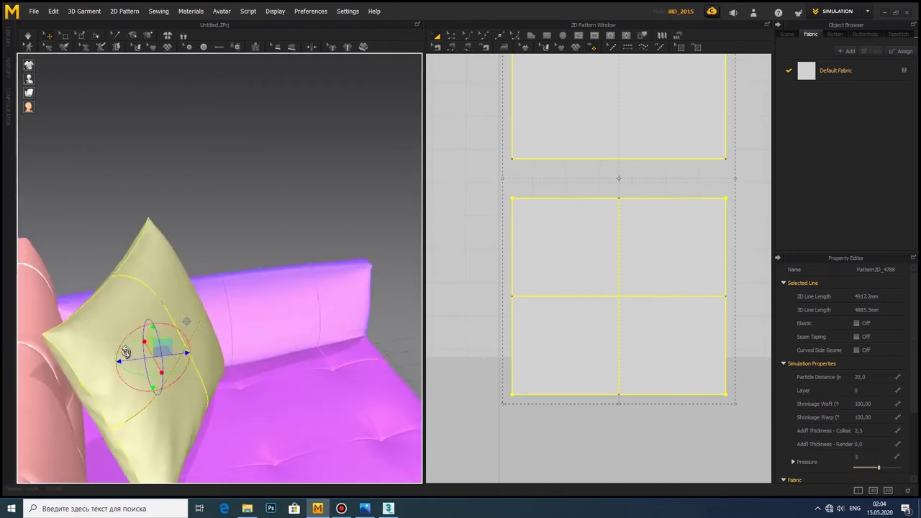
left_click(621, 269)
left_click(543, 233)
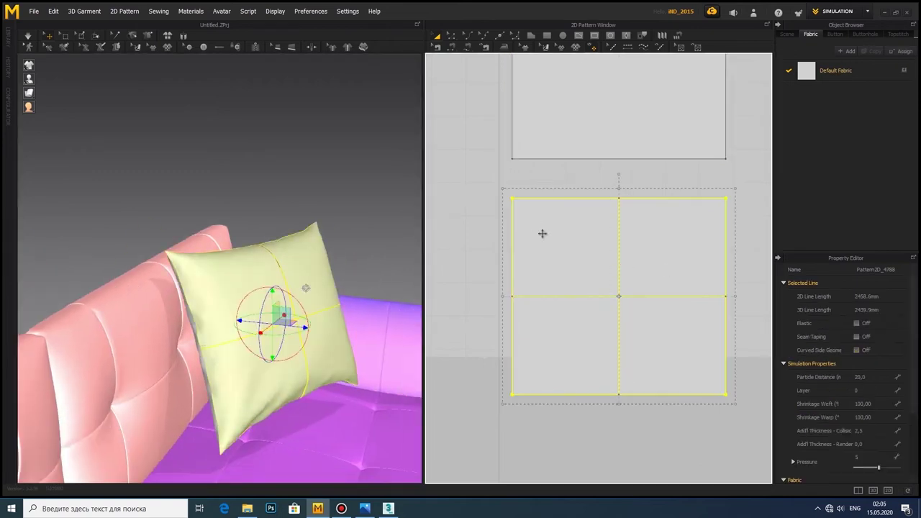
Step: Run the pillow simulation briefly, then stop it and select the pillow
left_click(27, 36)
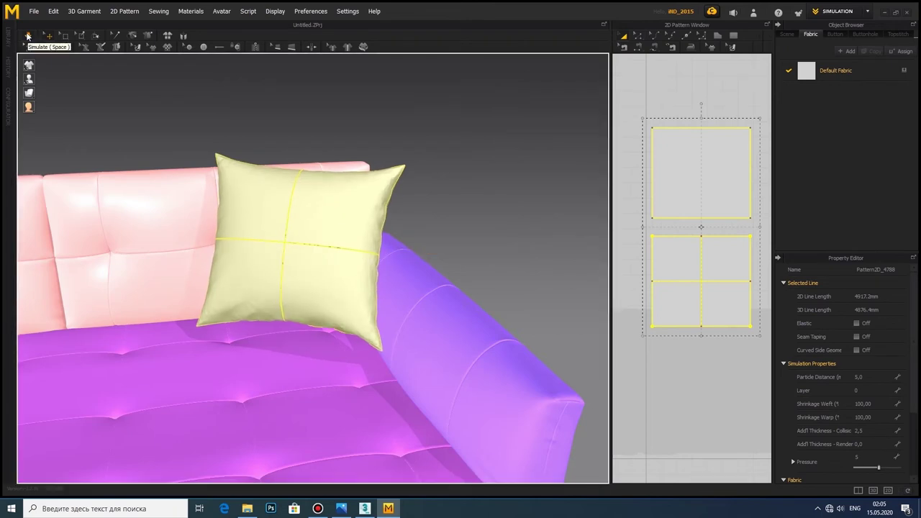
left_click(231, 274)
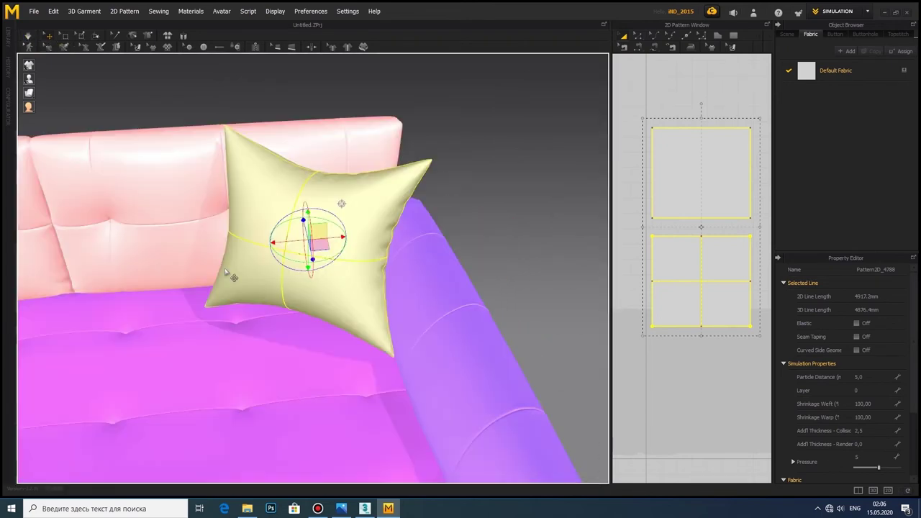
right_click_drag(230, 273, 34, 145)
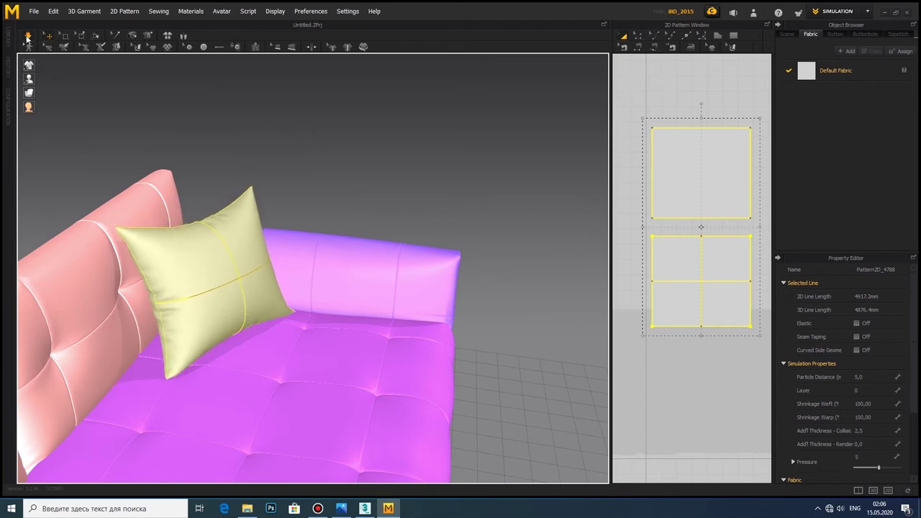
left_click(28, 36)
left_click(216, 273)
mouse_move(216, 274)
right_mouse_down()
mouse_move(169, 233)
mouse_move(216, 188)
mouse_move(336, 241)
right_mouse_up()
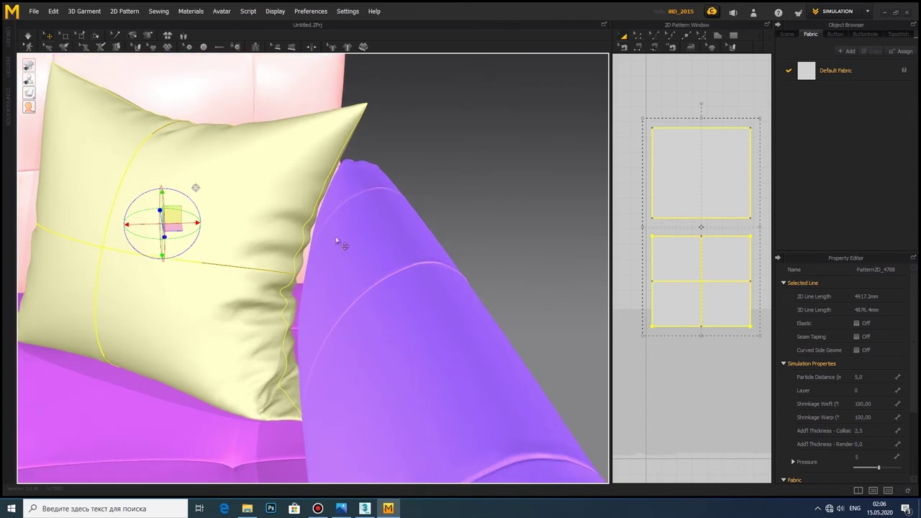
Step: Set a new particle distance on the upper and lower pillow patterns
left_click(662, 187)
right_click(662, 187)
left_click(701, 366)
left_click(733, 267)
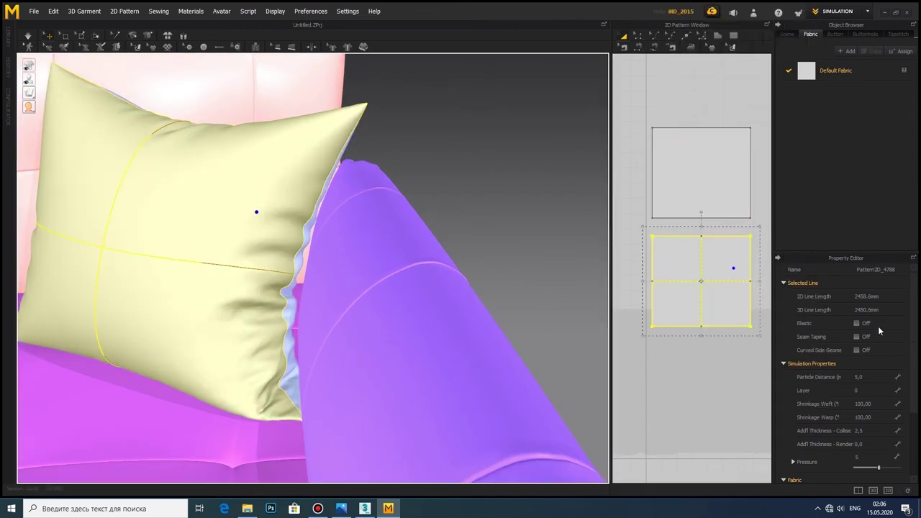
left_click(875, 377)
type("10")
key("Return")
right_click(201, 144)
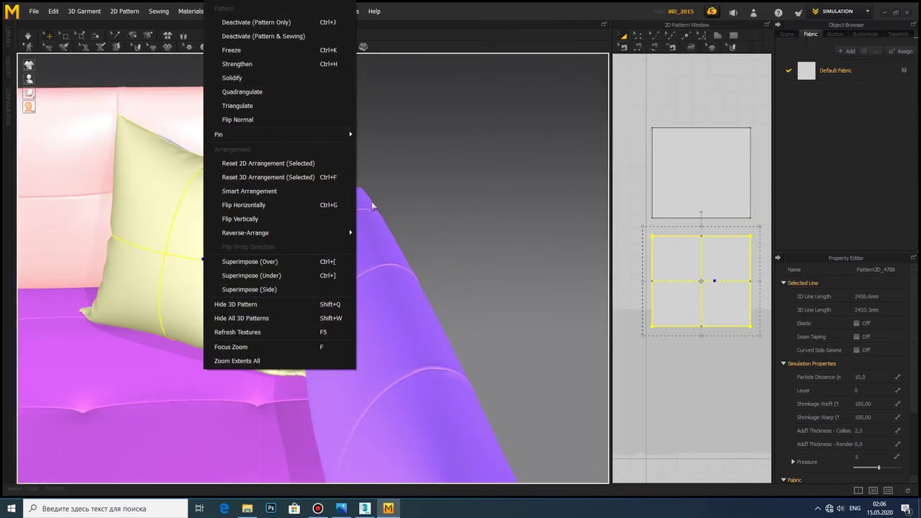
key("Escape")
left_click(429, 90)
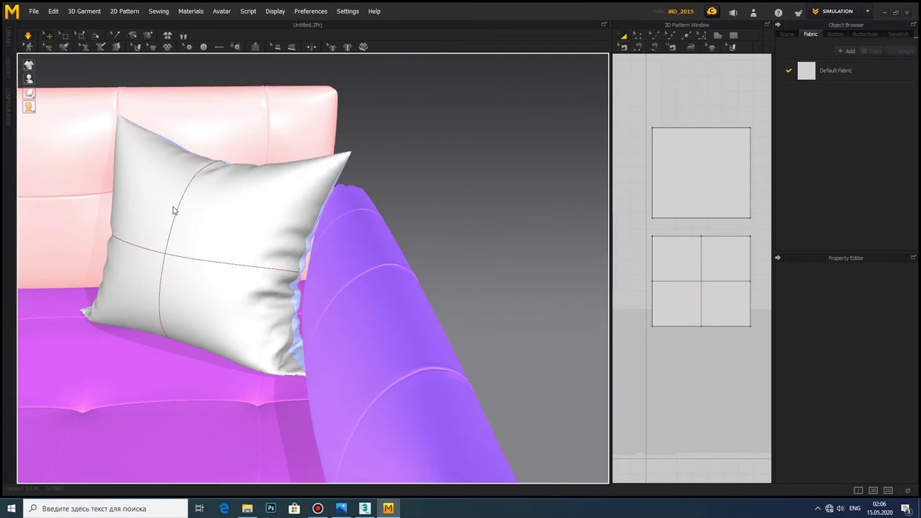
left_click(173, 242)
Step: Raise the vertical seam line's fold angle from 180 to 360 and let the pillow settle
left_click(702, 303)
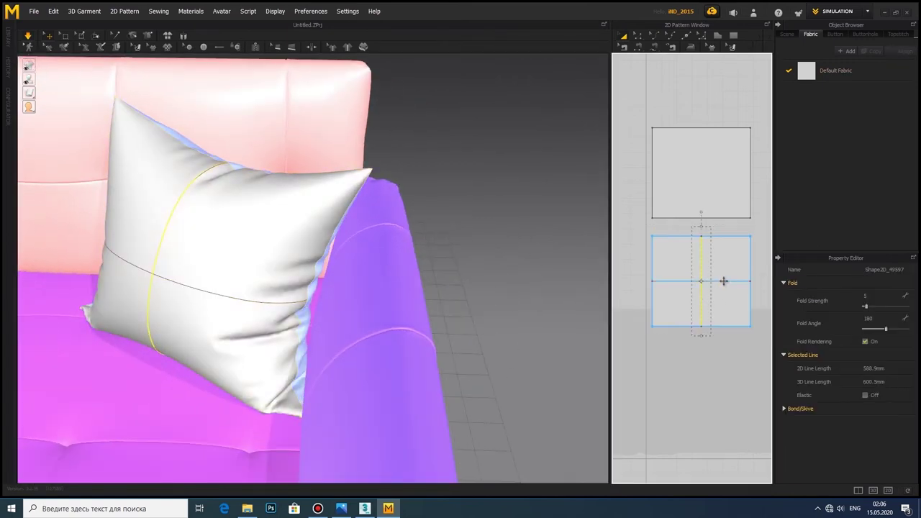
left_click_drag(886, 329, 911, 329)
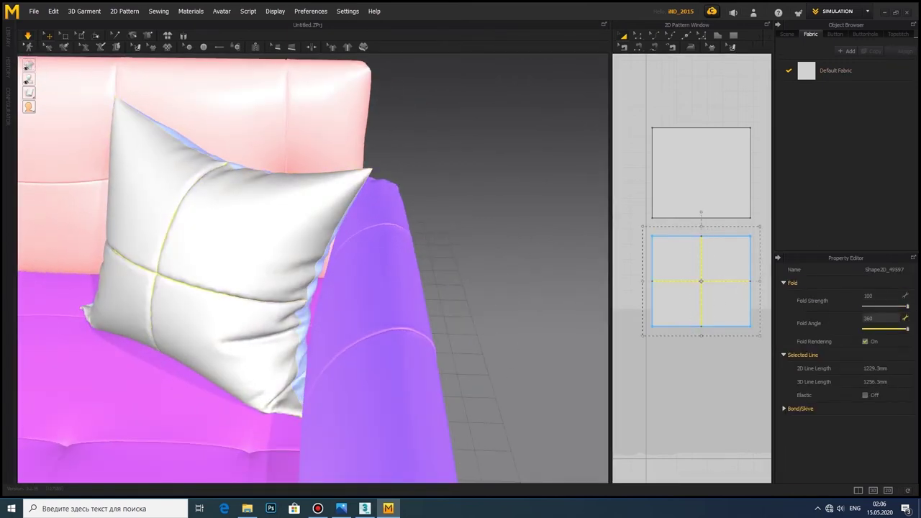
left_click(158, 275)
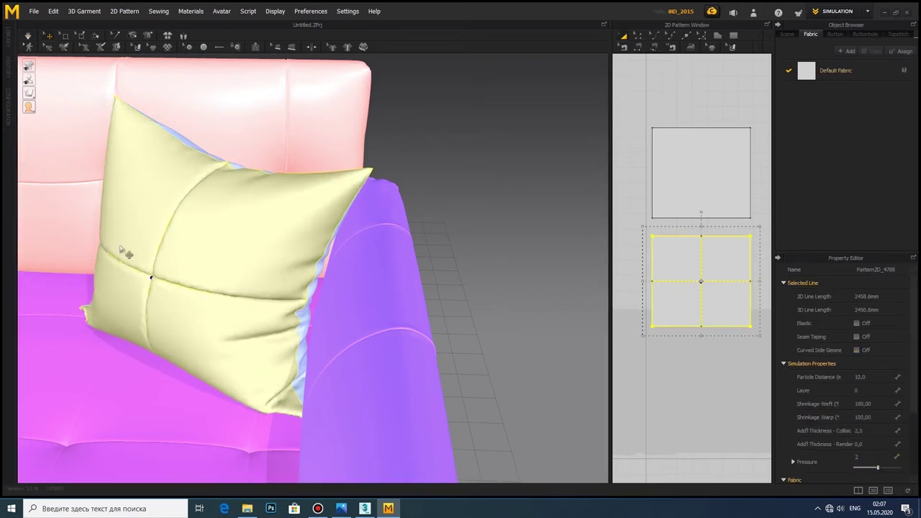
mouse_move(127, 253)
right_mouse_down()
mouse_move(274, 403)
mouse_move(362, 324)
right_mouse_up()
scroll(309, 329, "up", 3)
scroll(368, 370, "up", 2)
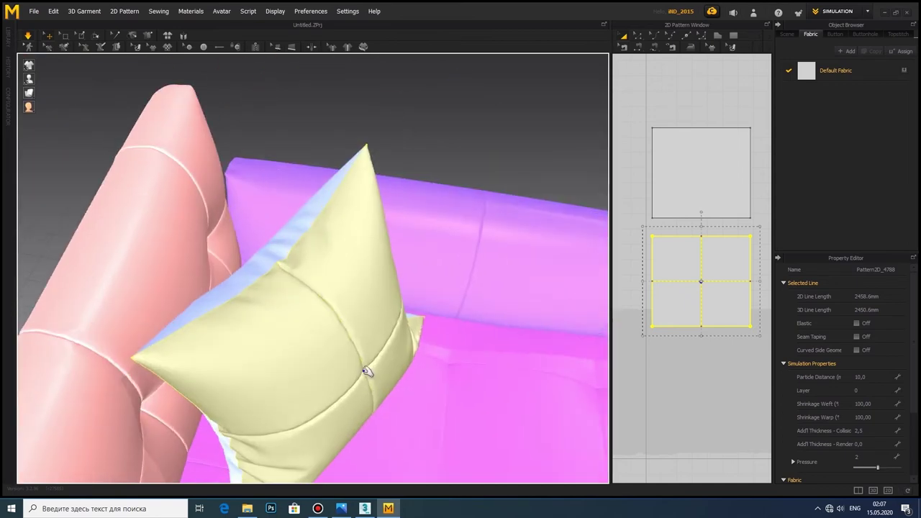
mouse_move(367, 371)
left_mouse_down()
mouse_move(278, 325)
mouse_move(99, 103)
left_mouse_up()
mouse_move(313, 394)
right_mouse_down()
mouse_move(255, 331)
mouse_move(216, 338)
right_mouse_up()
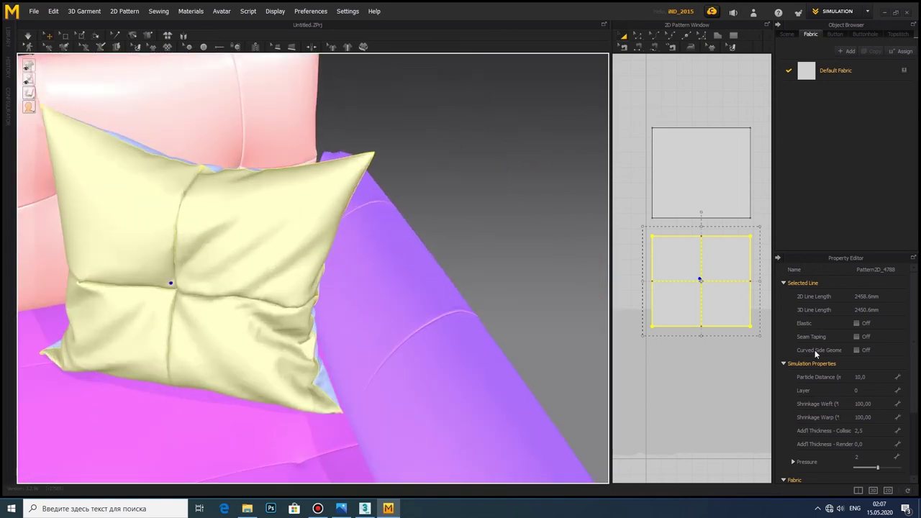
Step: Apply a Lightweight fabric preset to the pillow and re-simulate it
left_click(880, 380)
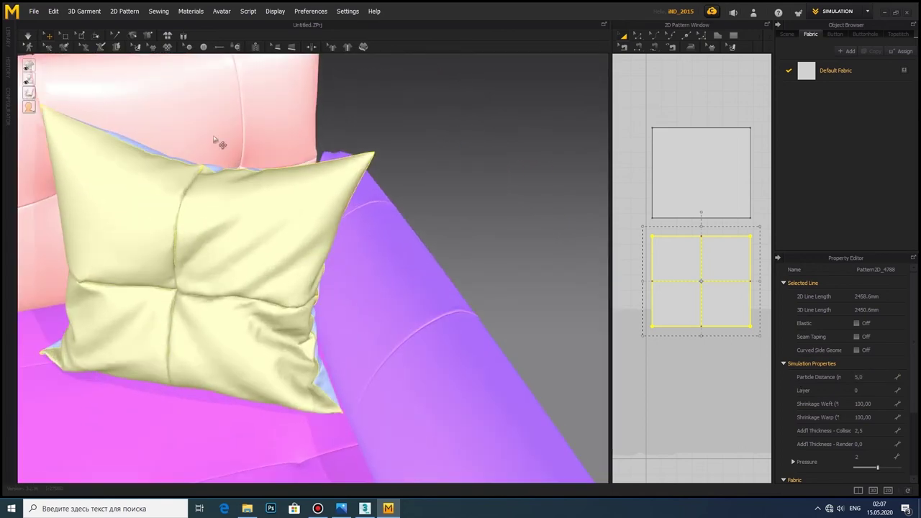
left_click(654, 195)
right_click(670, 280)
left_click(684, 281)
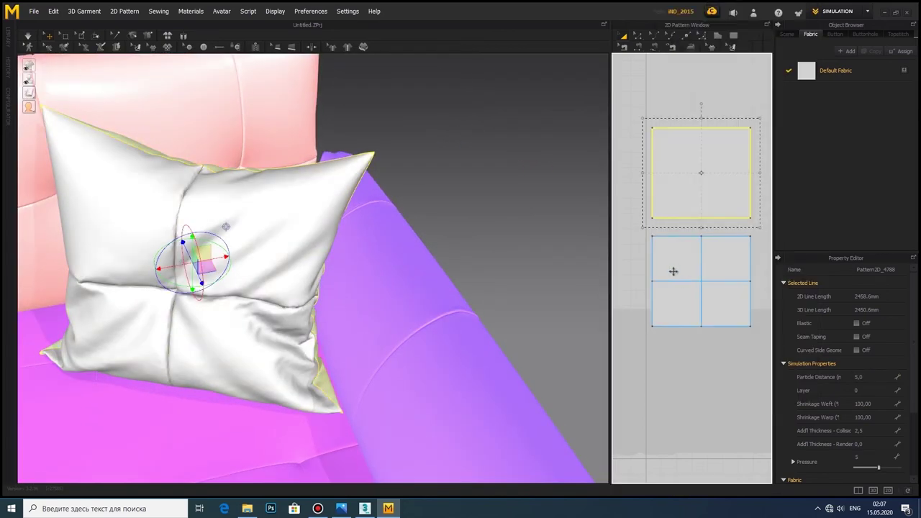
left_click(858, 77)
left_click(880, 467)
left_click(880, 440)
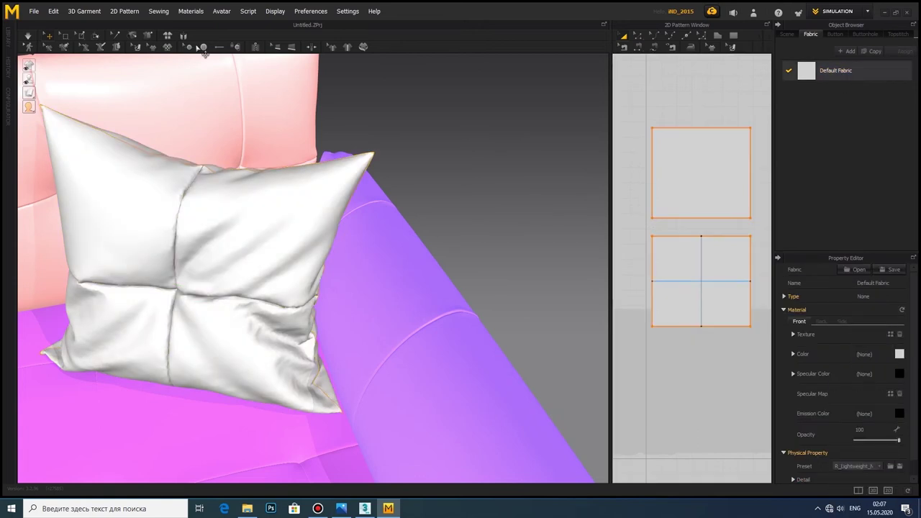
left_click_drag(27, 36, 27, 65)
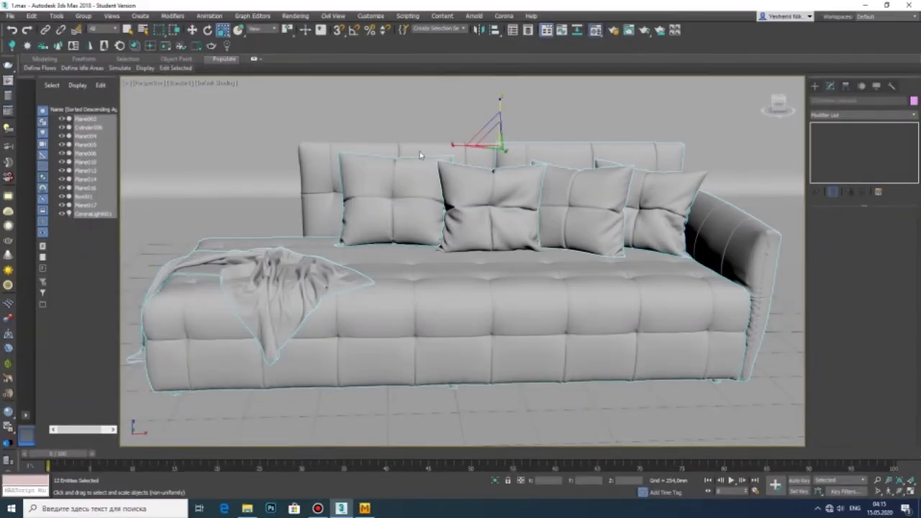
Step: Load sable33 from the Poltrona Frau materials folder as a CoronaBitmap in Diffuse
key("m")
left_click(235, 276)
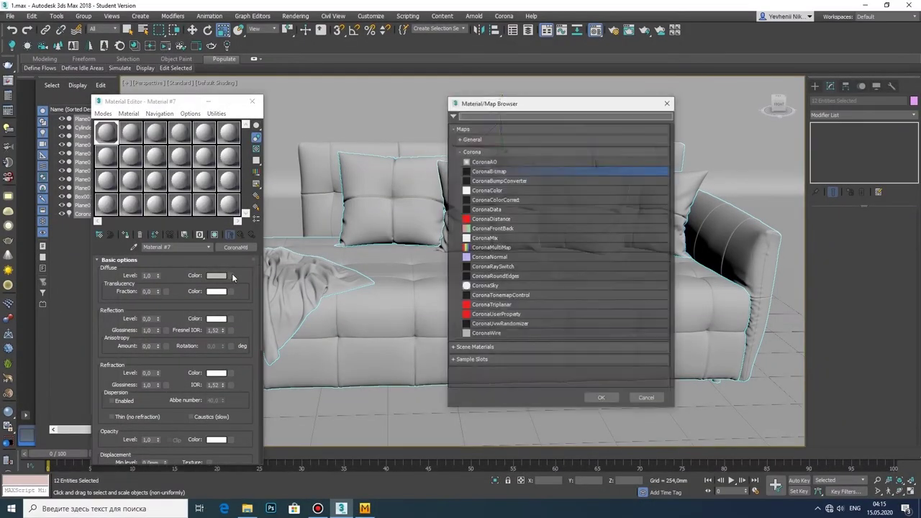
double_click(526, 171)
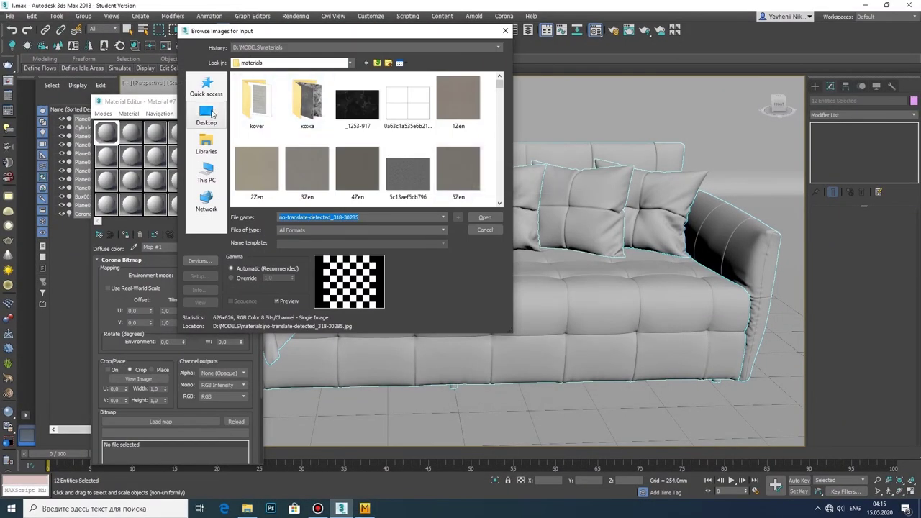
left_click(211, 113)
double_click(259, 162)
double_click(259, 112)
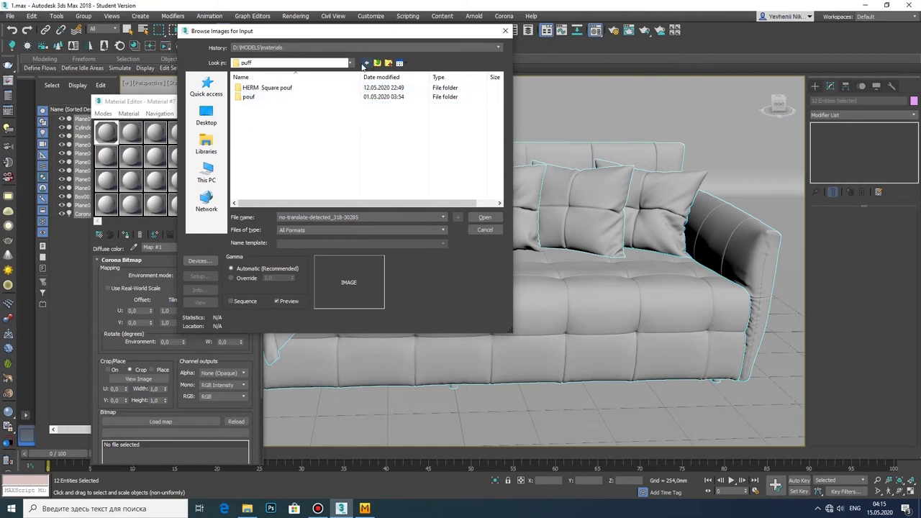
left_click(364, 64)
double_click(287, 126)
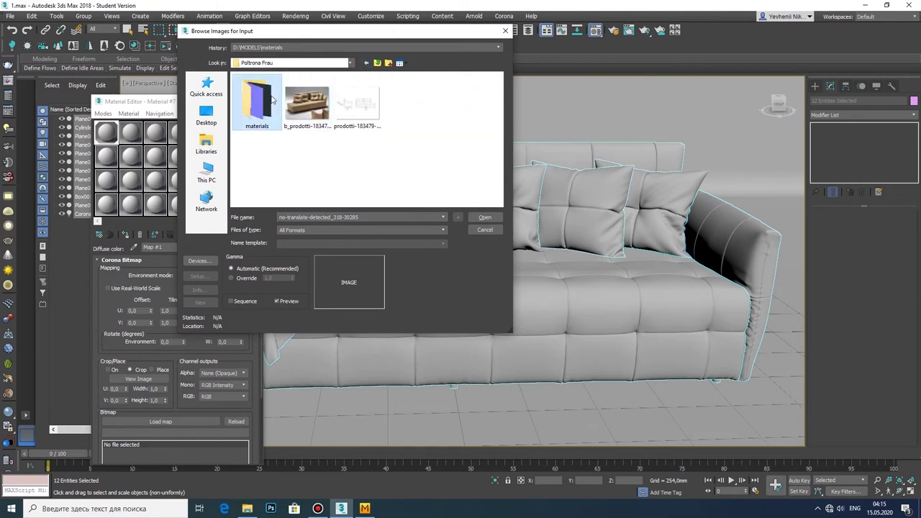
double_click(257, 101)
left_click(408, 101)
left_click(484, 216)
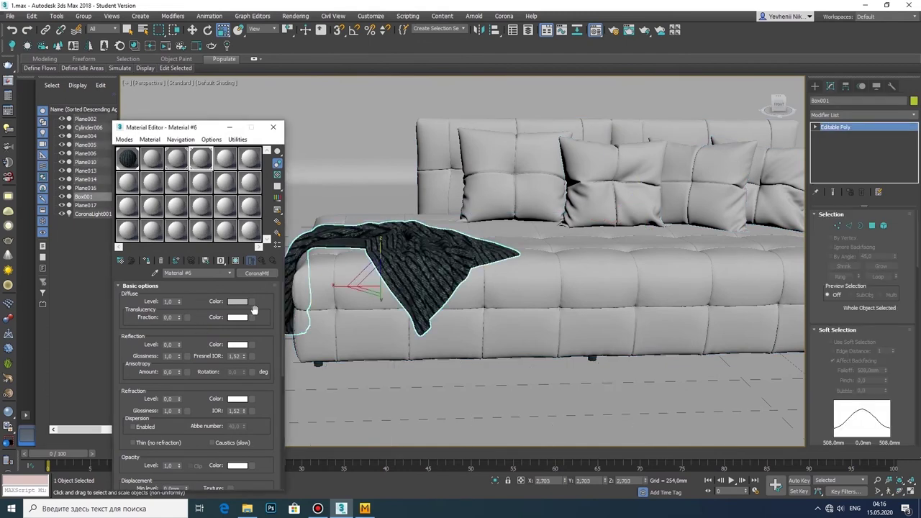
Step: Set the sable33 texture's V tiling to 3
left_click(136, 162)
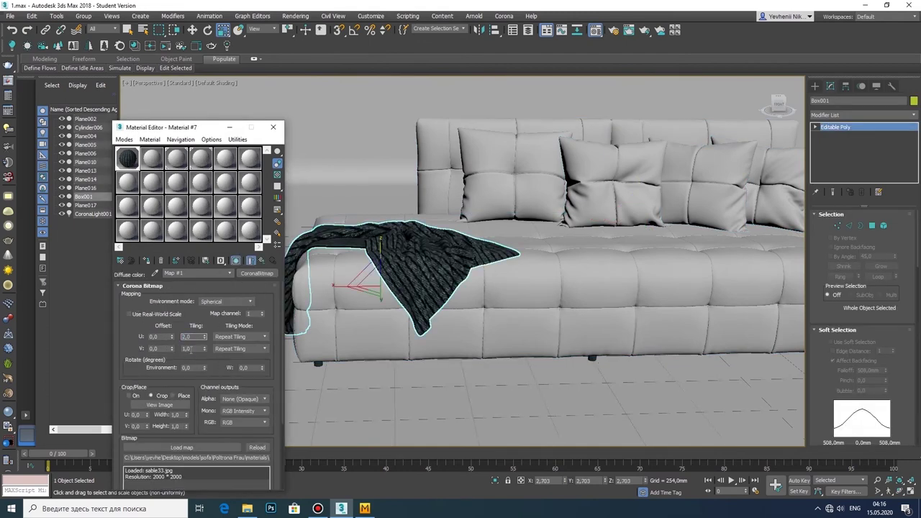
type("2")
key("Return")
scroll(435, 294, "up", 2)
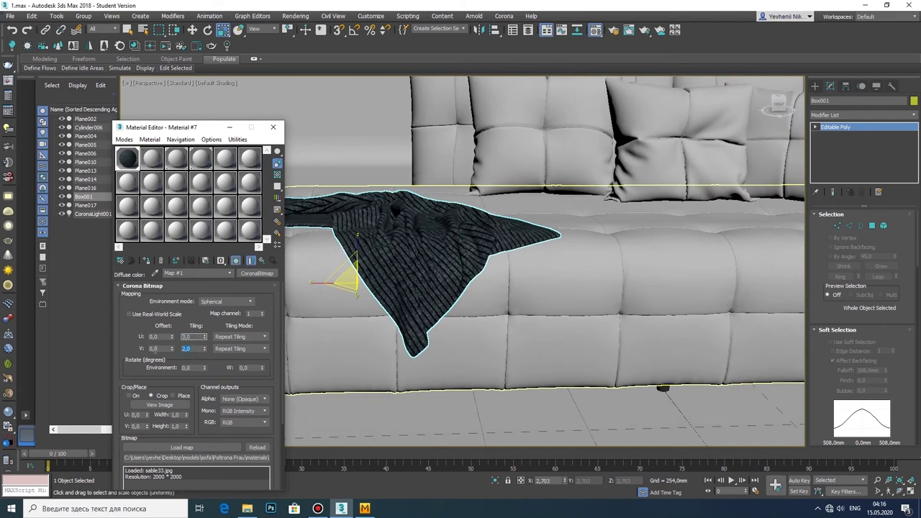
type("3")
key("Return")
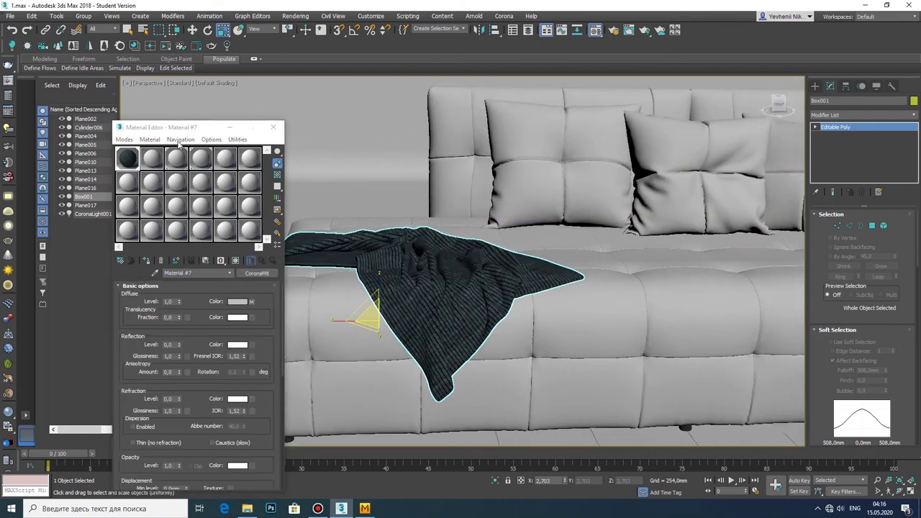
left_click(250, 260)
Step: Add a Mix map to Material #4's diffuse with beige Color 1 and dark brown Color 2
left_click(256, 274)
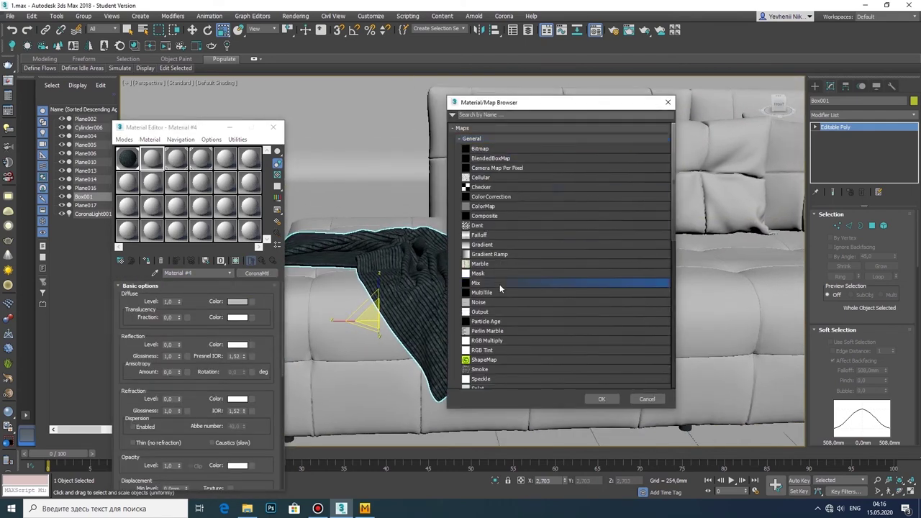
double_click(500, 285)
left_click(190, 308)
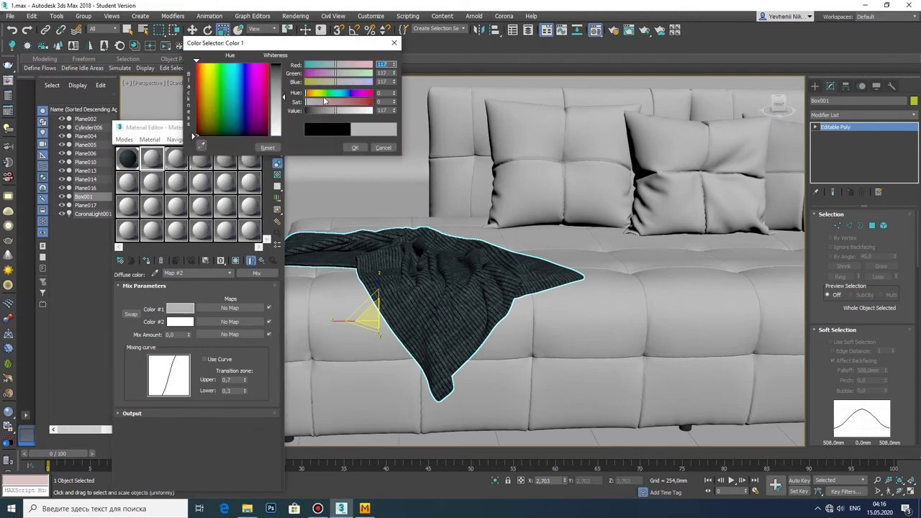
left_click(331, 73)
left_click(324, 83)
left_click(355, 149)
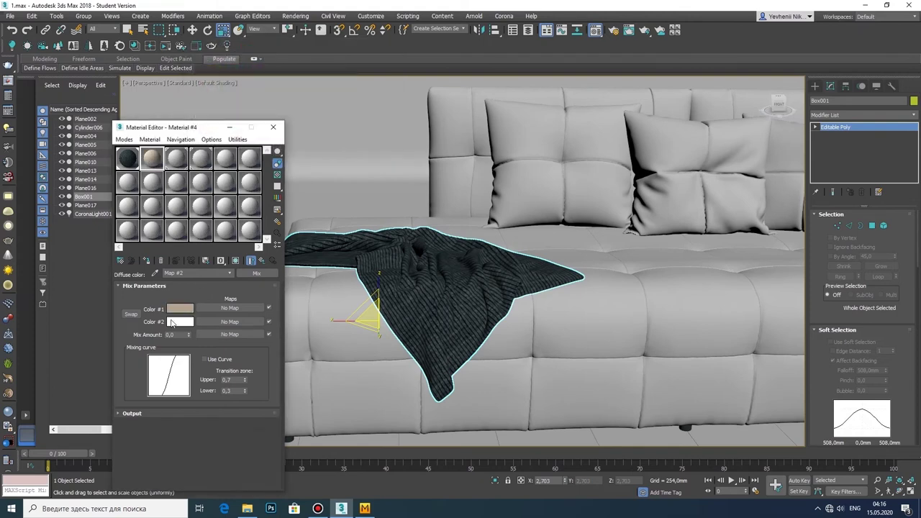
left_click(180, 321)
left_click_drag(311, 110, 325, 108)
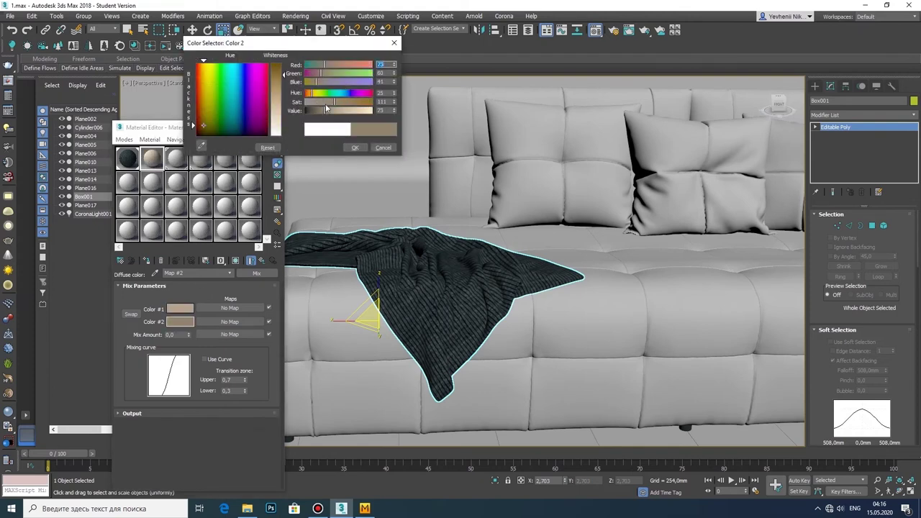
left_click(321, 111)
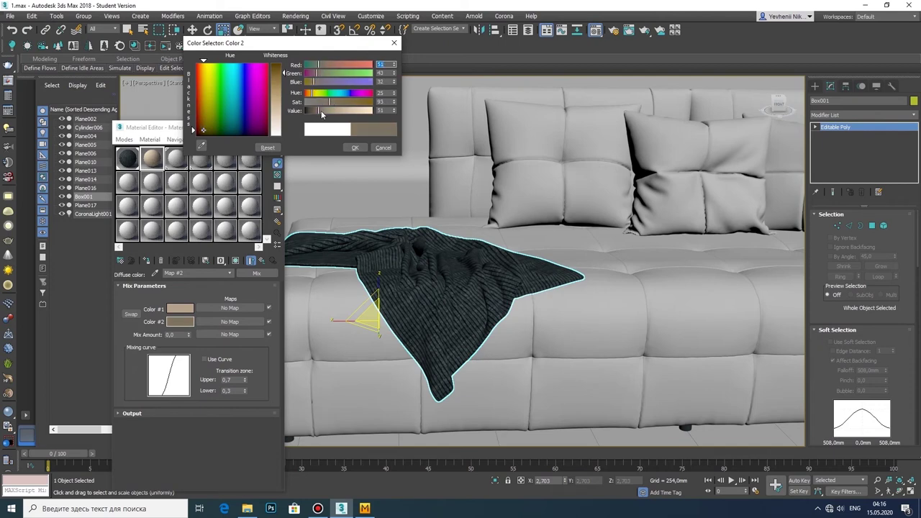
left_click(355, 148)
Step: Load dirt (7).png as a CoronaBitmap in the Mix Amount slot
left_click(230, 322)
left_click(463, 137)
double_click(496, 172)
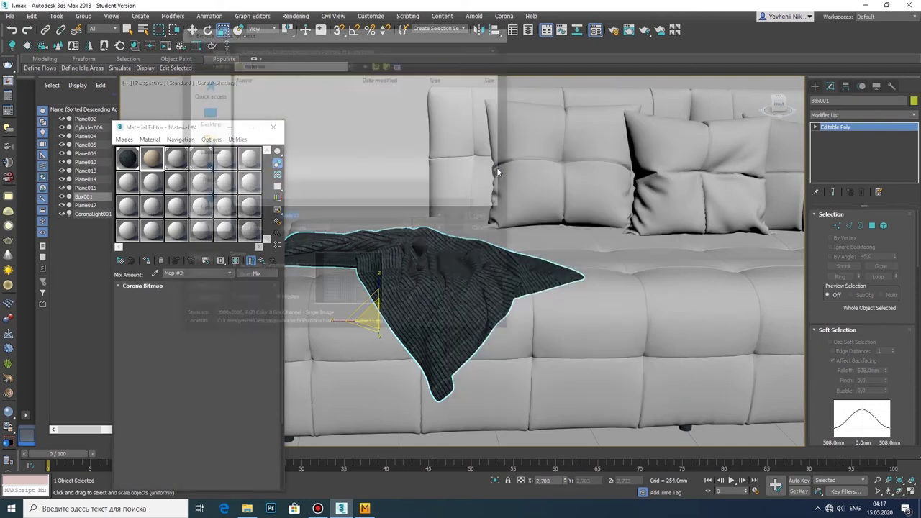
double_click(325, 109)
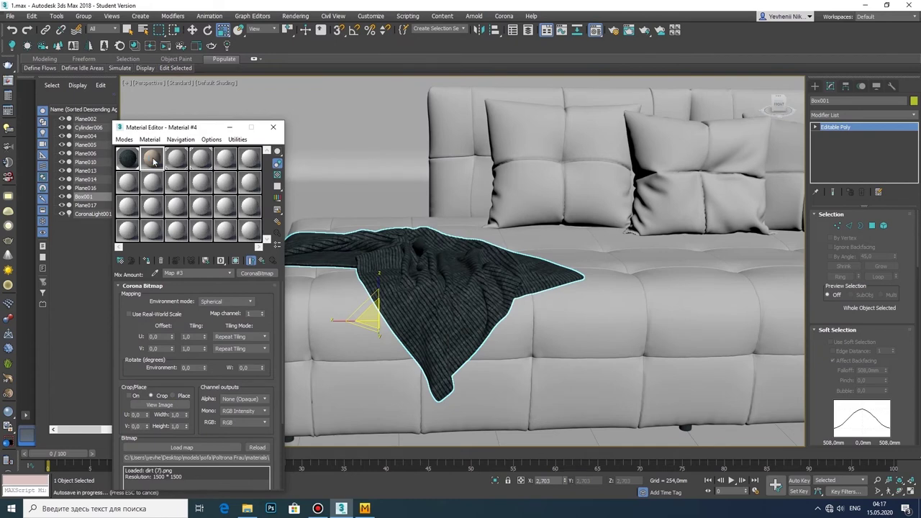
Step: Assign Material #4 to the four back pillows, the armrest and both sofa halves
scroll(624, 353, "down", 4)
left_click(460, 252, "ctrl")
left_click(532, 259, "ctrl")
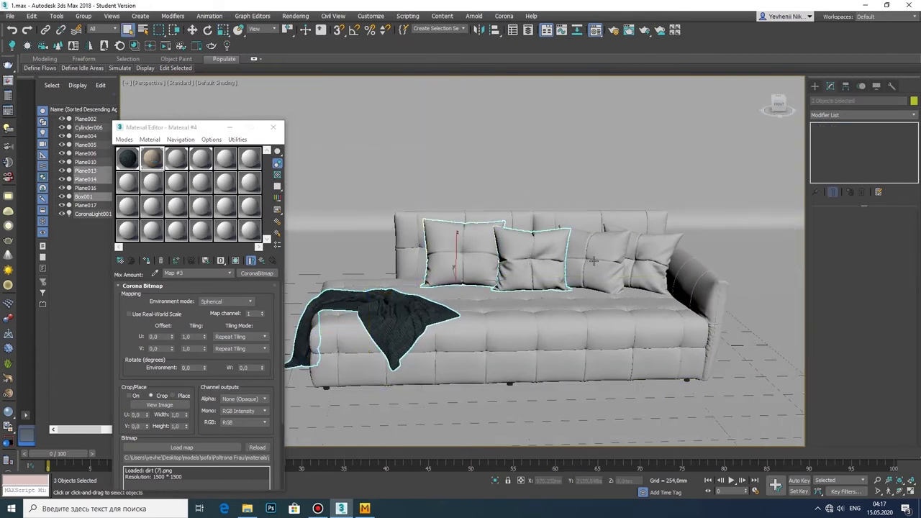
left_click(597, 256, "ctrl")
left_click(669, 266, "ctrl")
left_click(694, 295, "ctrl")
left_click(617, 223, "ctrl")
left_click(494, 218, "ctrl")
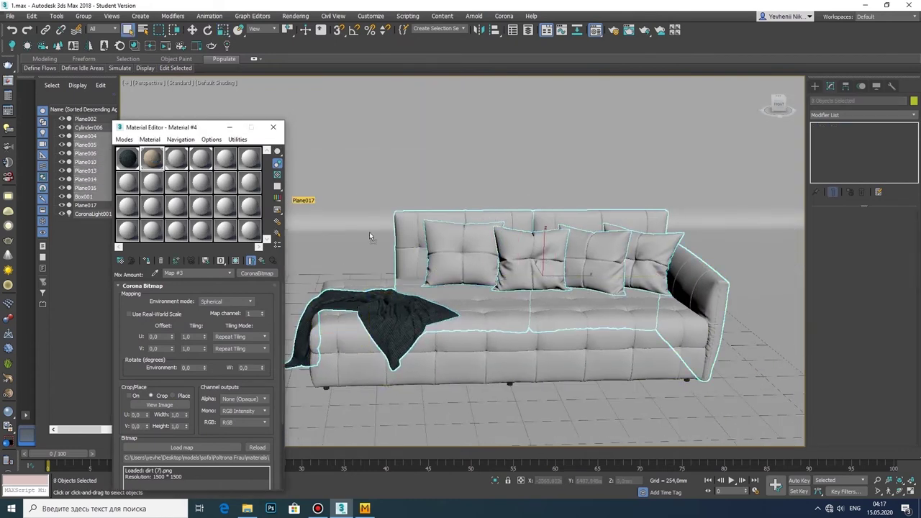
left_click_drag(152, 157, 438, 276)
left_click(438, 274)
Step: Select the throw blanket and turn on Show Shaded Material in Viewport
left_click(391, 317)
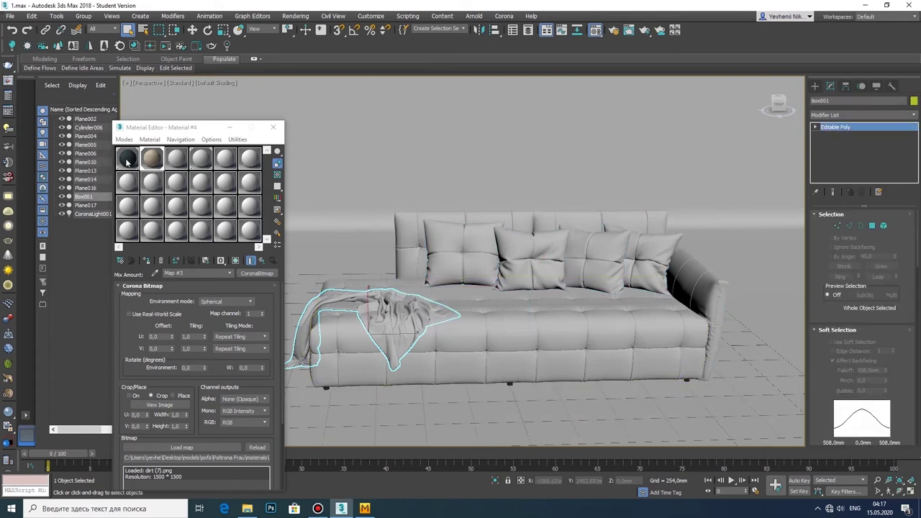
left_click(236, 260)
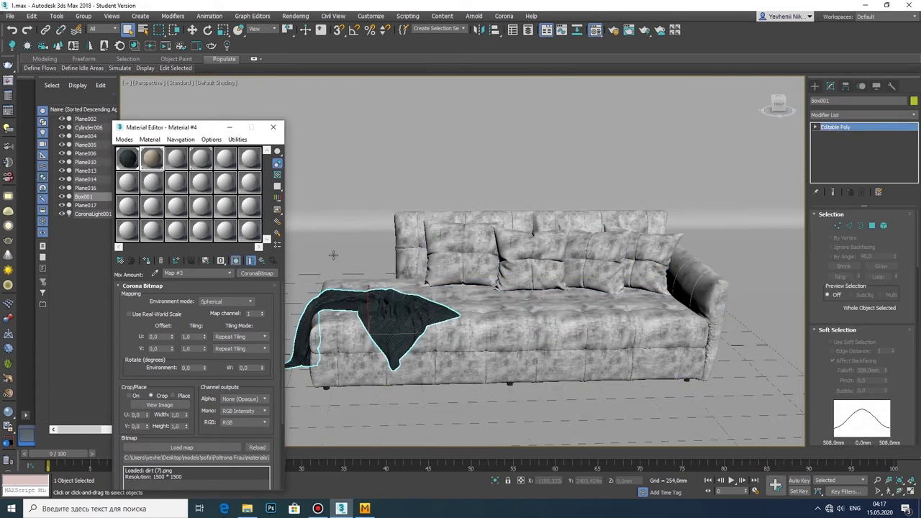
scroll(464, 294, "up", 4)
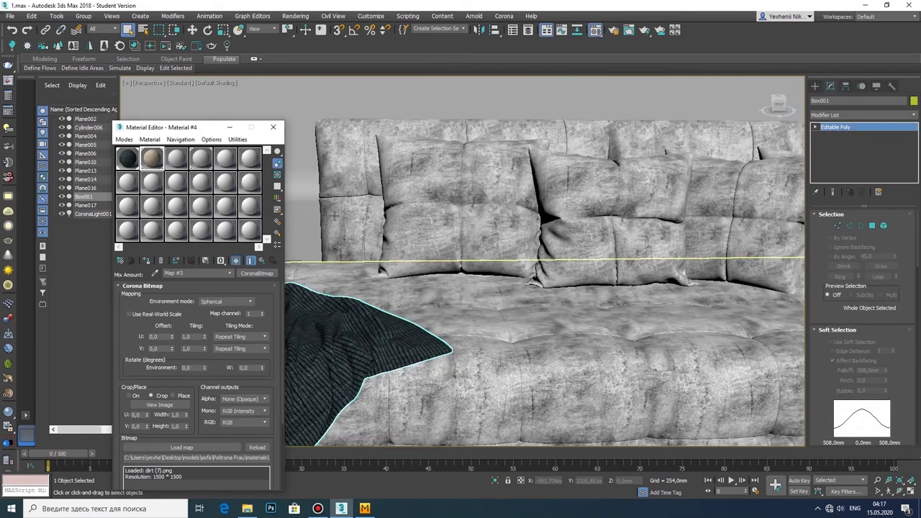
left_click(614, 31)
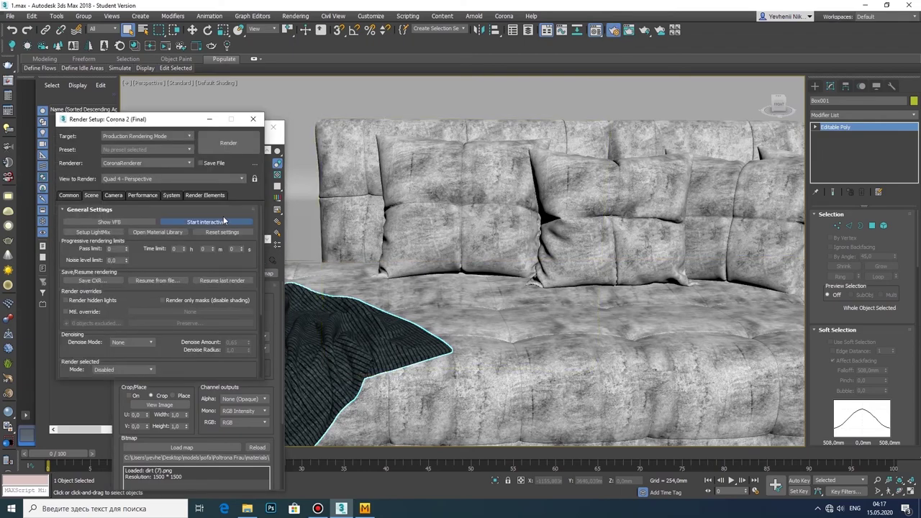
Step: Render a Corona test image of the beige sofa with the dark throw, then close it
key("shift+q")
left_click_drag(515, 70, 636, 20)
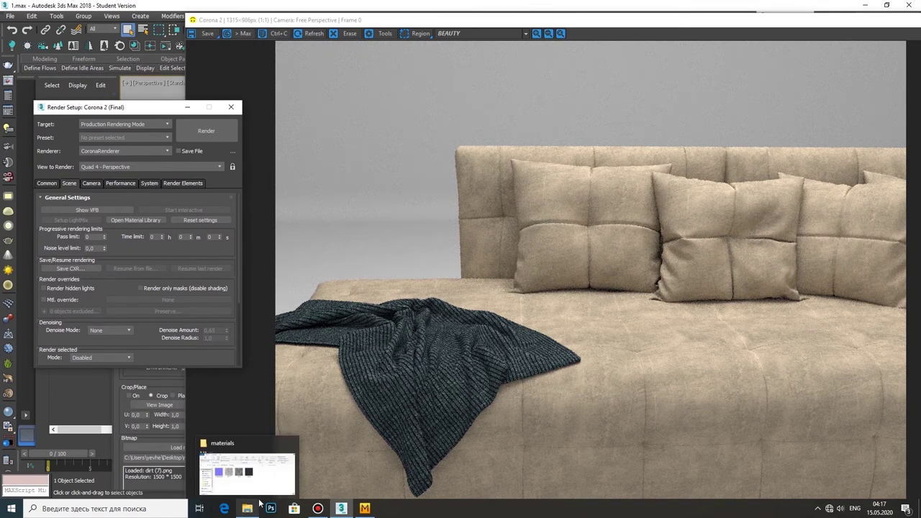
left_click_drag(587, 20, 317, 18)
left_click(812, 16)
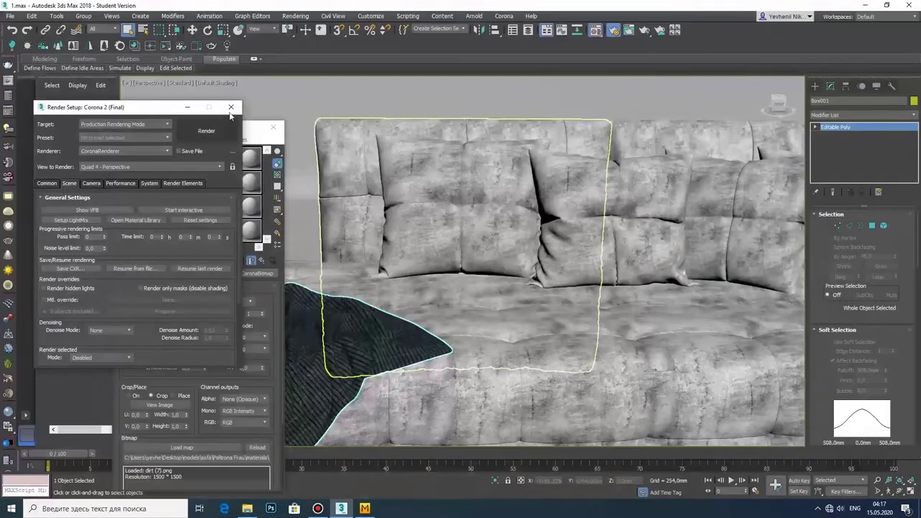
Step: Bring Material #4 back to its Mix map (Map #2) level in the Material Editor
left_click(596, 30)
left_click(216, 273)
left_click(223, 287)
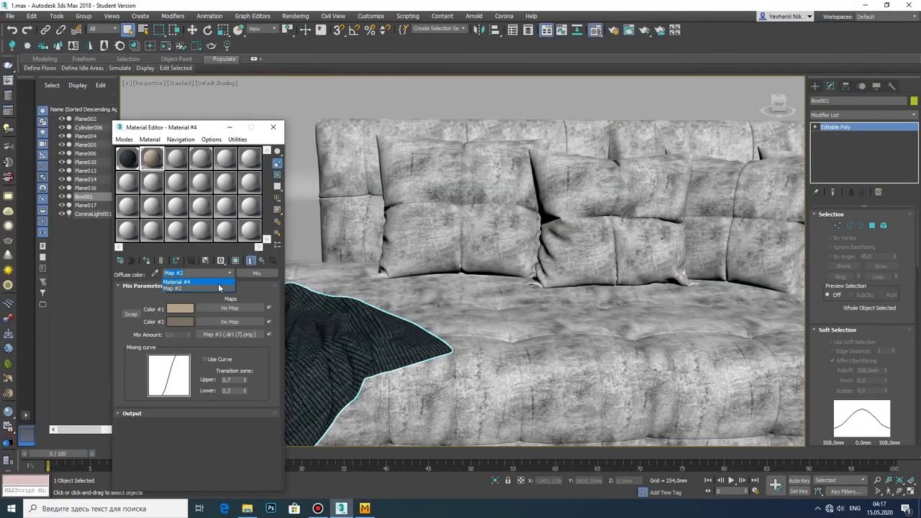
Step: Wrap the Mix in a Falloff with beige side colour and a Bezier mix-curve end point
left_click(262, 273)
left_click(498, 140)
double_click(495, 240)
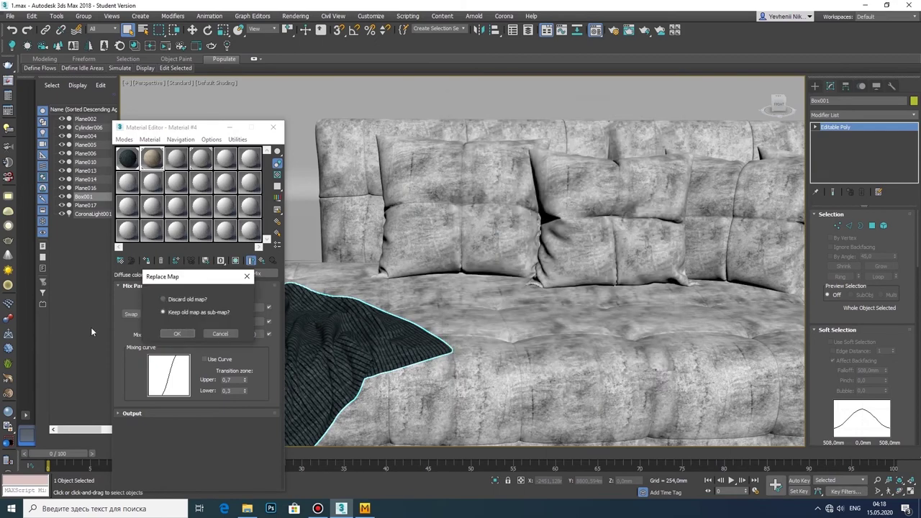
left_click(176, 334)
left_click(132, 320)
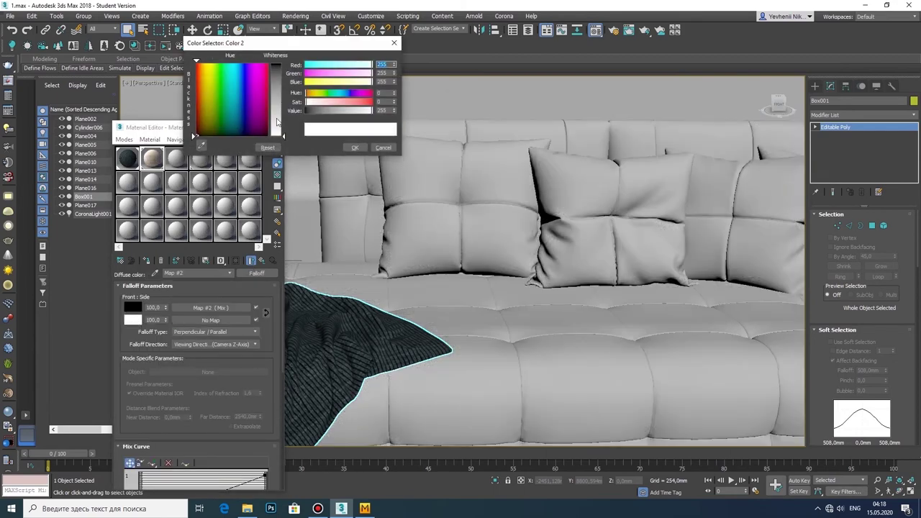
mouse_move(338, 111)
left_mouse_down()
mouse_move(327, 110)
mouse_move(324, 86)
left_mouse_up()
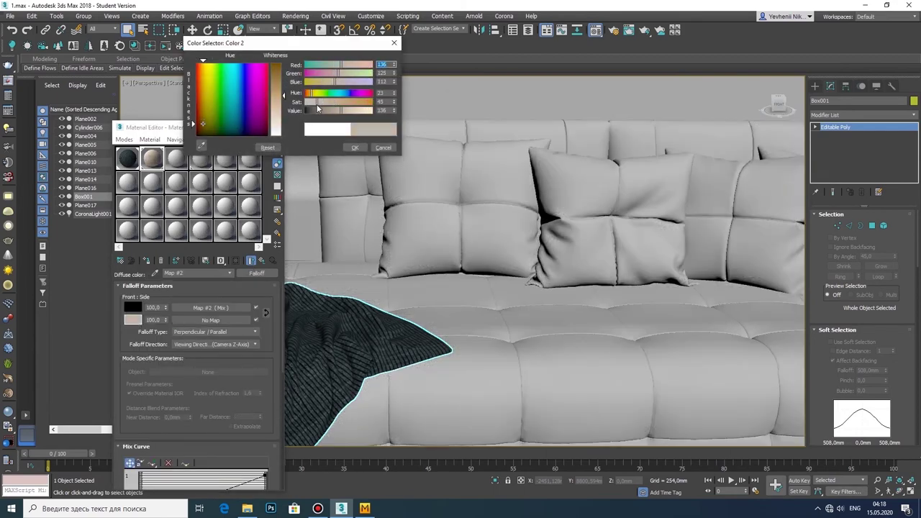
left_click(354, 148)
scroll(260, 321, "down", 5)
right_click(264, 308)
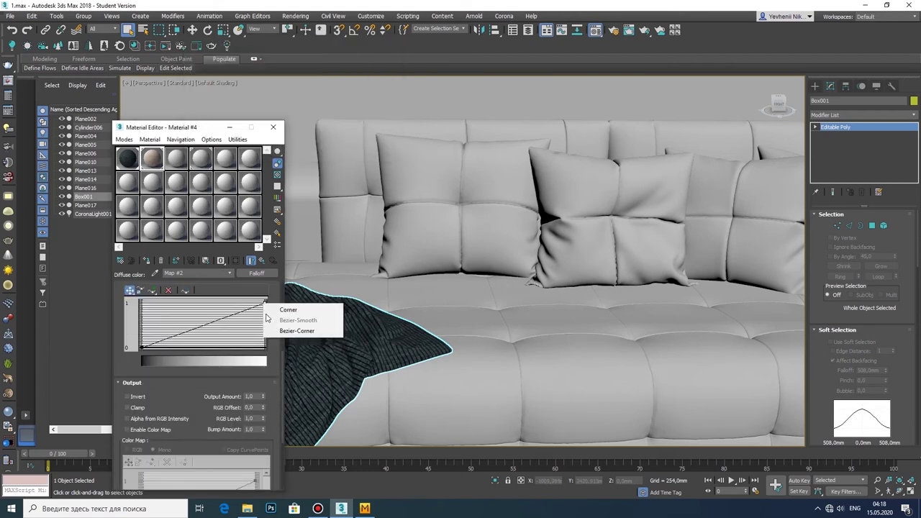
left_click(284, 321)
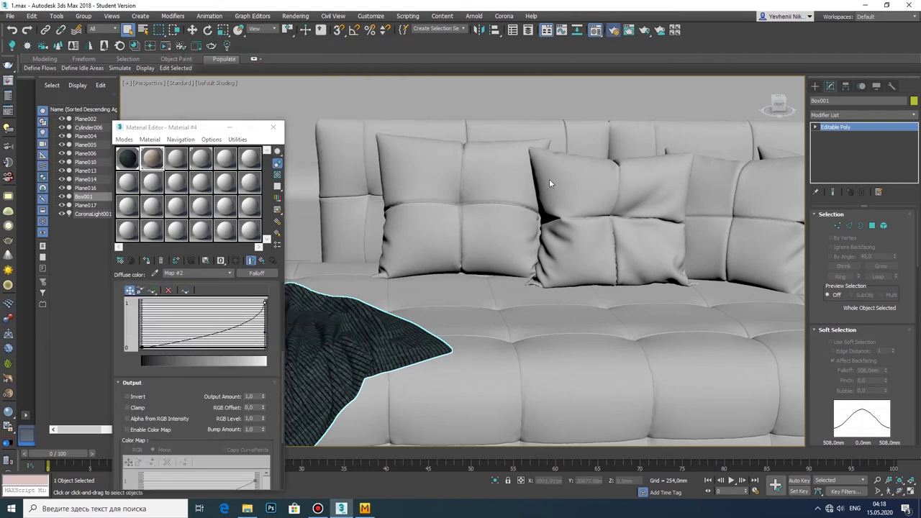
Step: Start an interactive Corona render of the sofa from the render settings
scroll(549, 180, "down", 2)
key("F10")
scroll(501, 191, "down", 3)
left_click(207, 213)
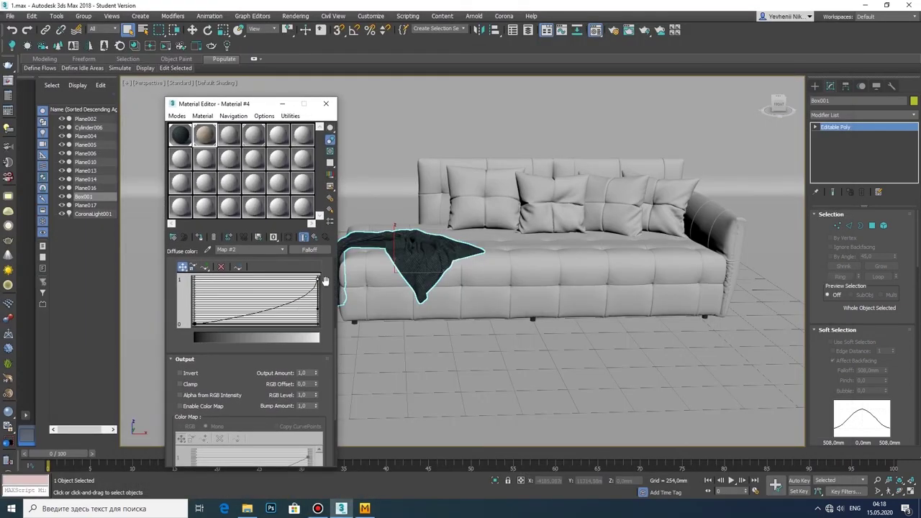
Step: Brighten the Mix's second colour slightly to value 73, then return to the Falloff level
left_click(315, 237)
left_click(232, 297)
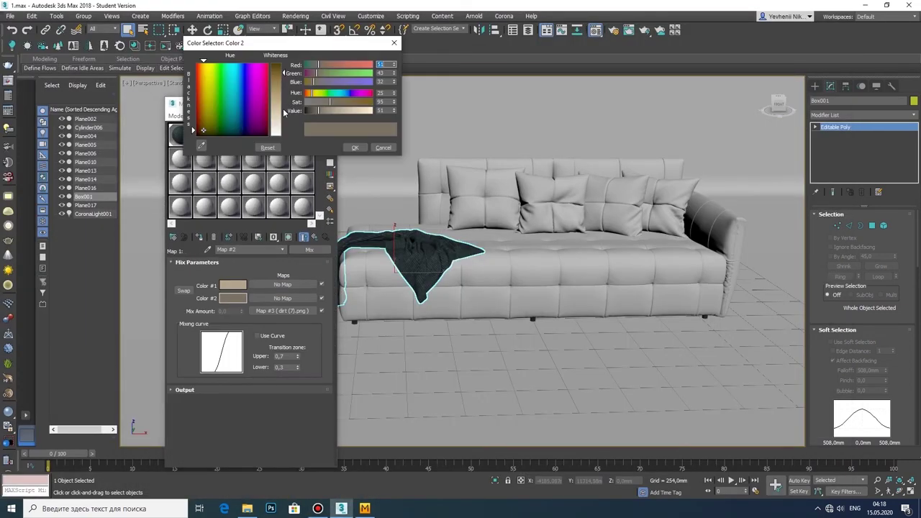
left_click_drag(323, 108, 330, 116)
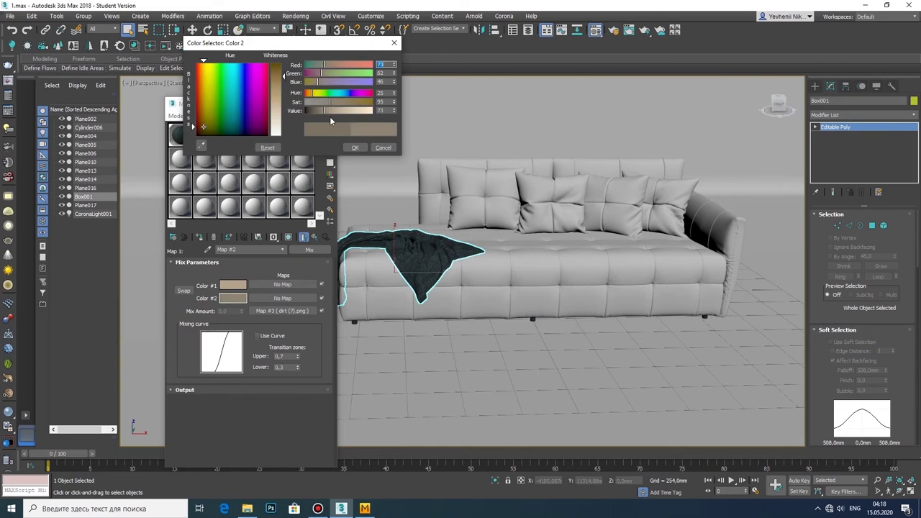
left_click(354, 147)
left_click(282, 249)
left_click(275, 266)
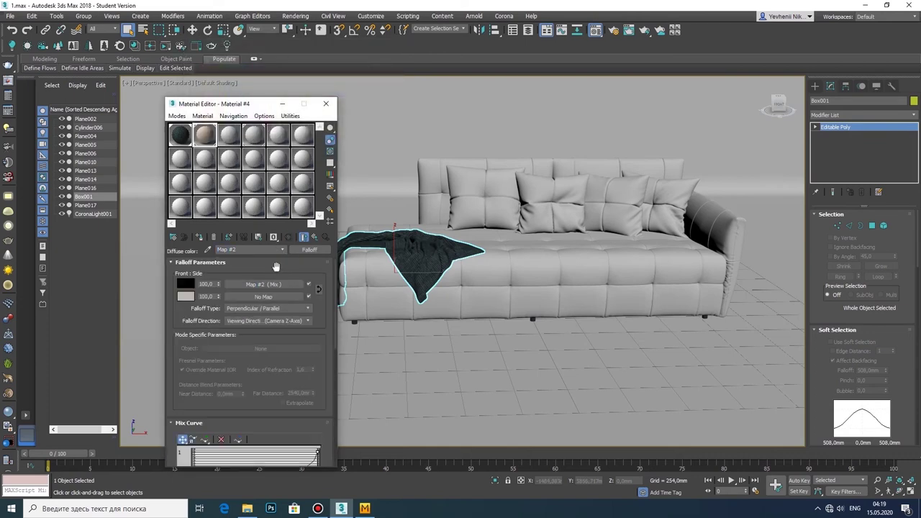
Step: Render the sofa with the updated material and close the render window
left_click(607, 33)
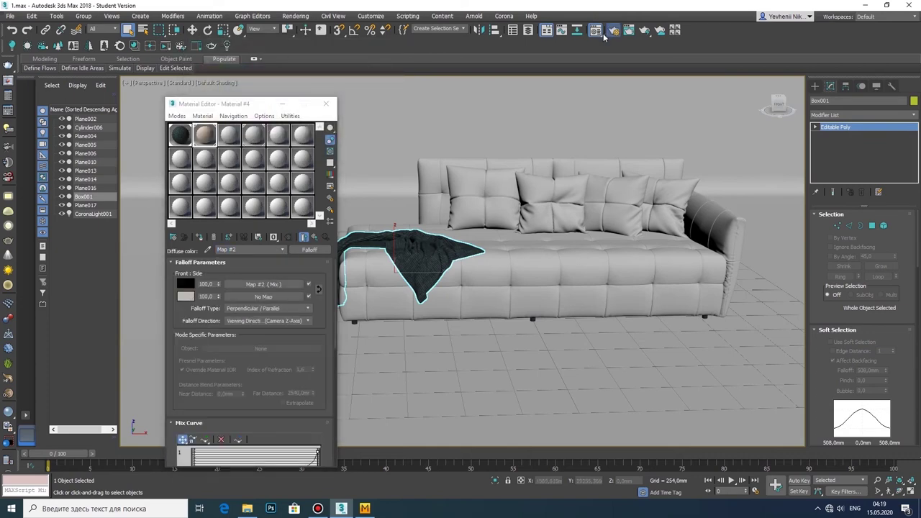
left_click(216, 123)
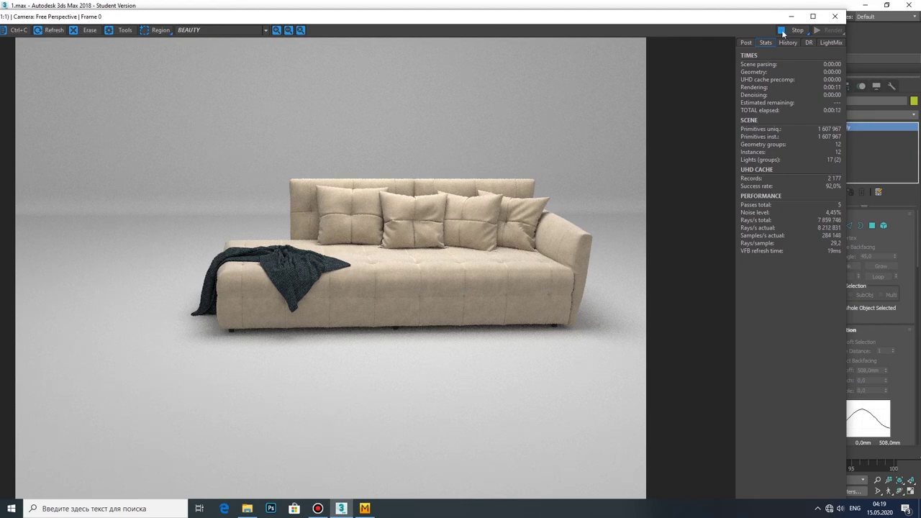
left_click(835, 15)
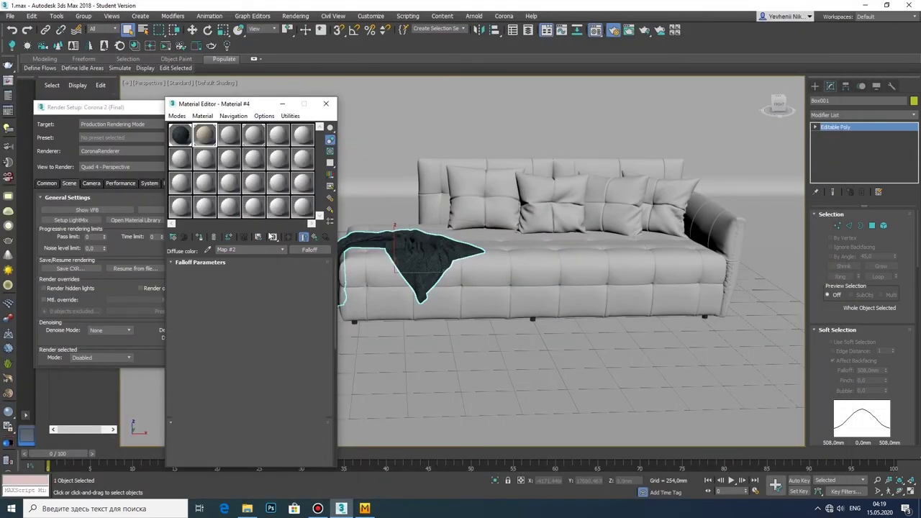
Step: Add a CoronaBitmap with mural.jpg to Material #4's reflection glossiness slot
left_click(271, 236)
left_click(304, 277)
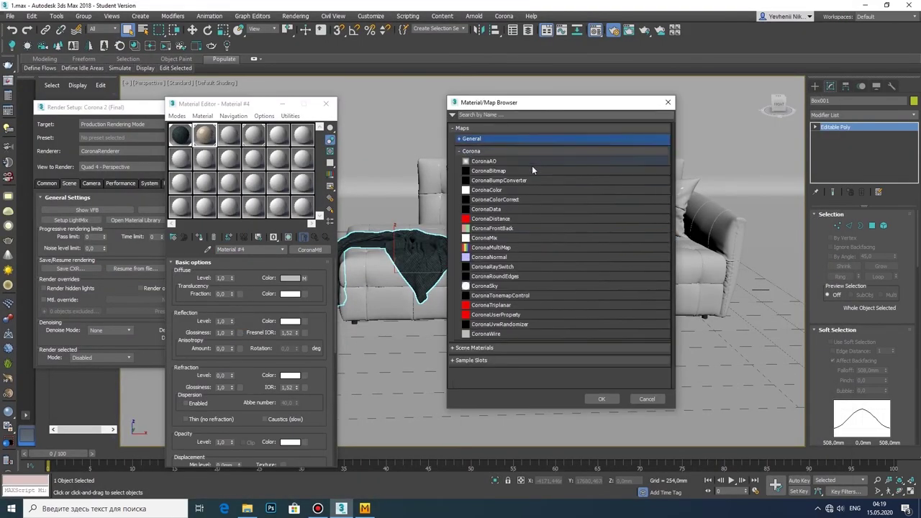
double_click(533, 170)
left_click(353, 95)
left_click(485, 214)
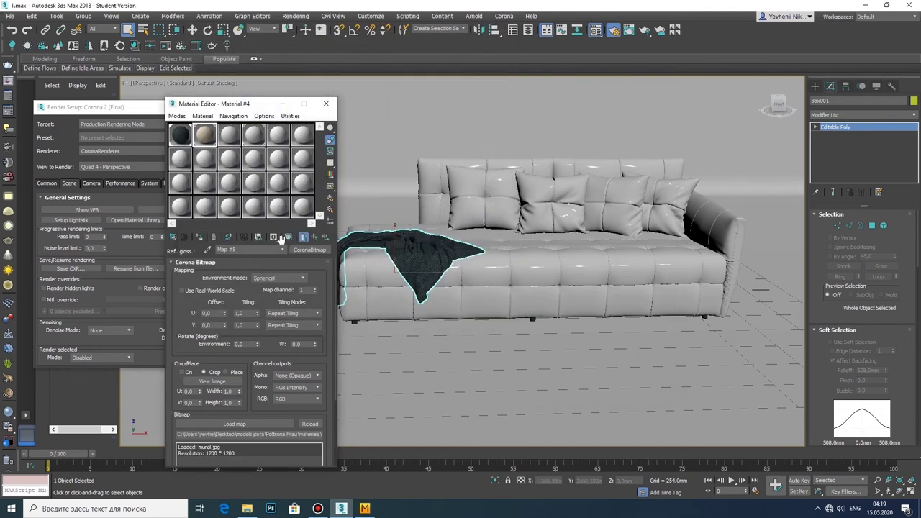
Step: Add a CoronaBitmap with mural.jpg to the Fresnel IOR slot as Map #6
left_click(272, 258)
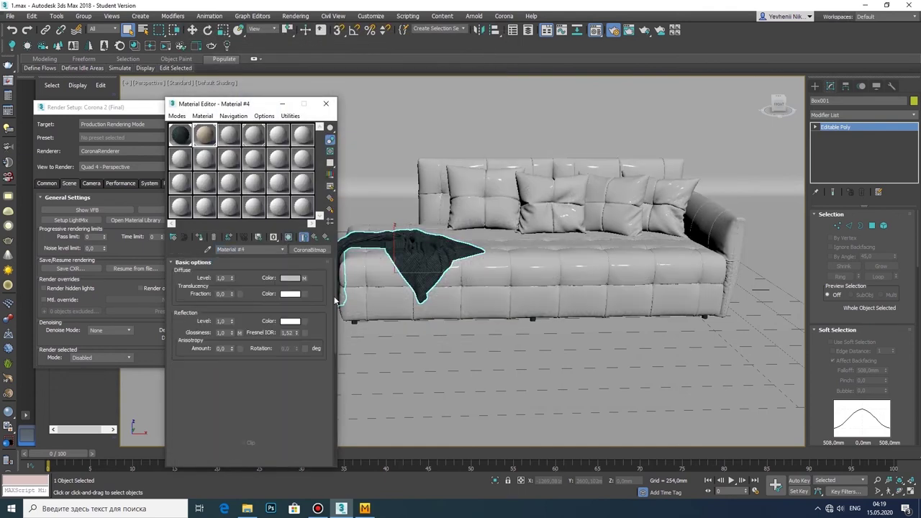
left_click(305, 278)
double_click(521, 175)
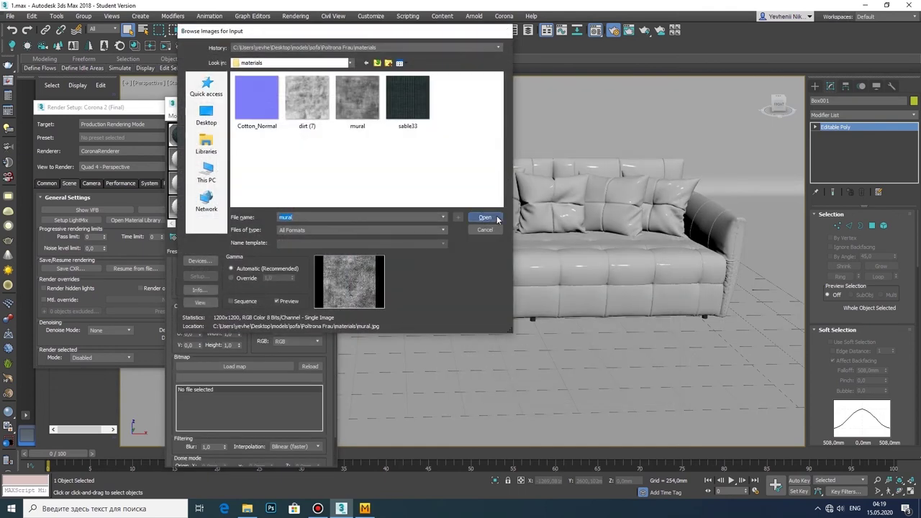
left_click(485, 214)
double_click(206, 134)
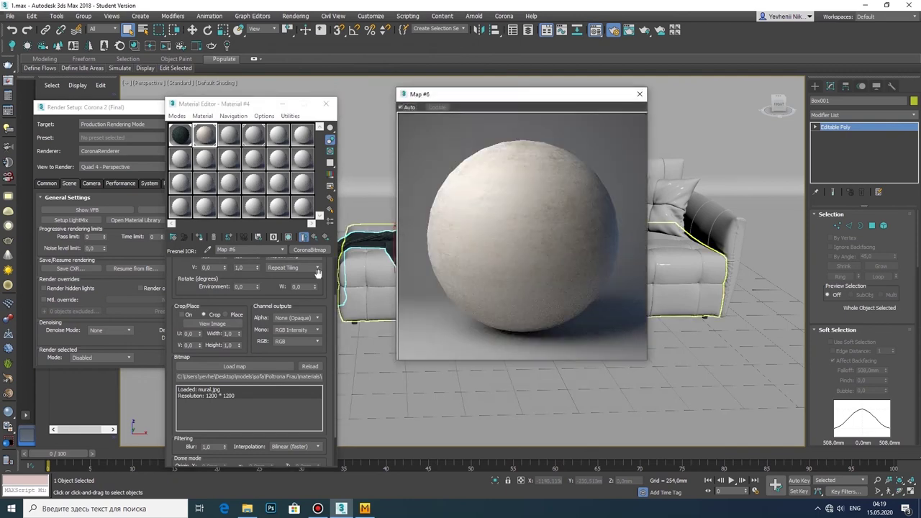
Step: Adjust the Fresnel IOR map strength and set the reflection glossiness map amount to 80
left_click(281, 250)
left_click(238, 261)
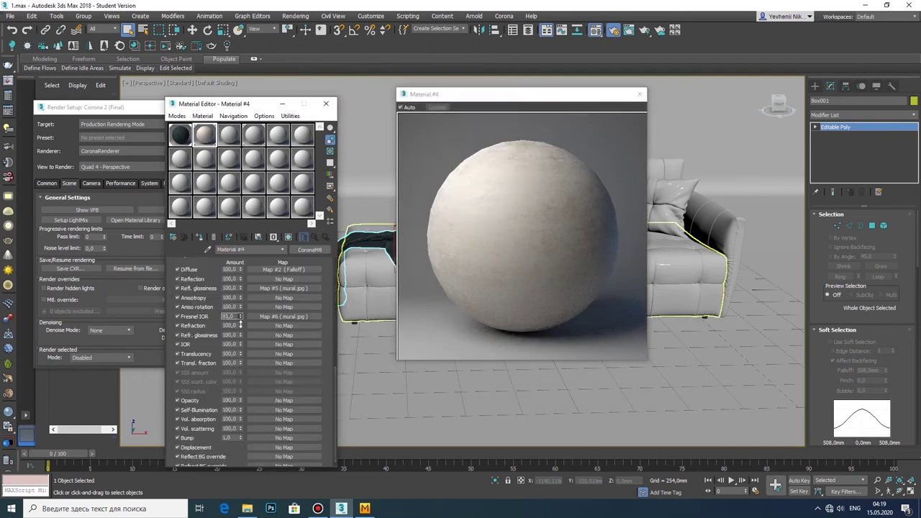
left_click_drag(240, 326, 240, 328)
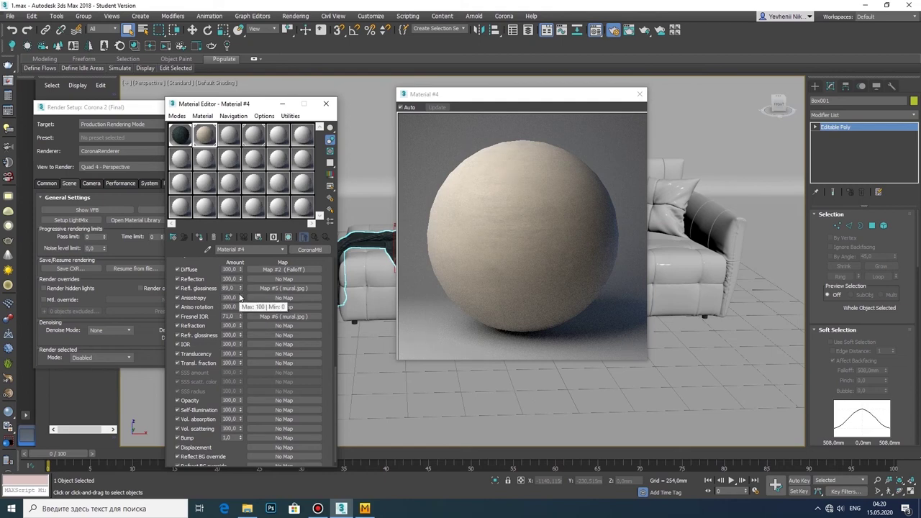
double_click(229, 288)
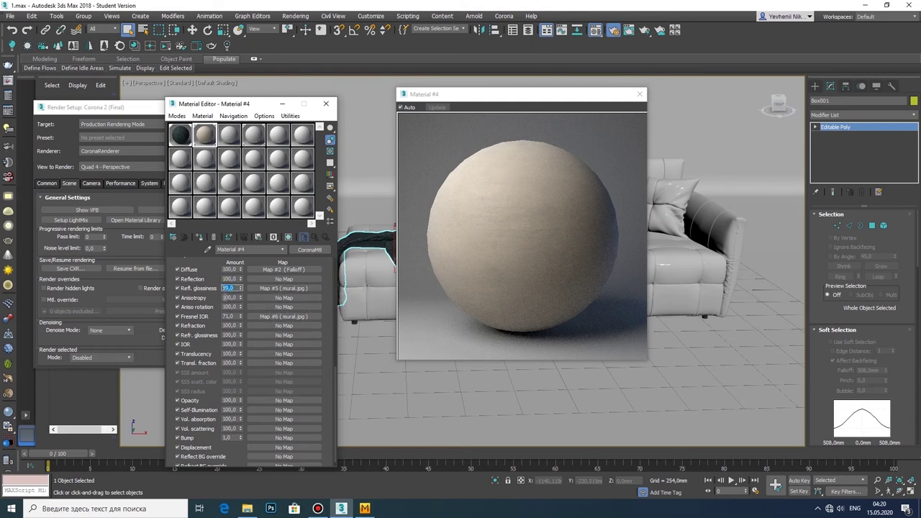
type("80")
type("80")
scroll(273, 427, "down", 1)
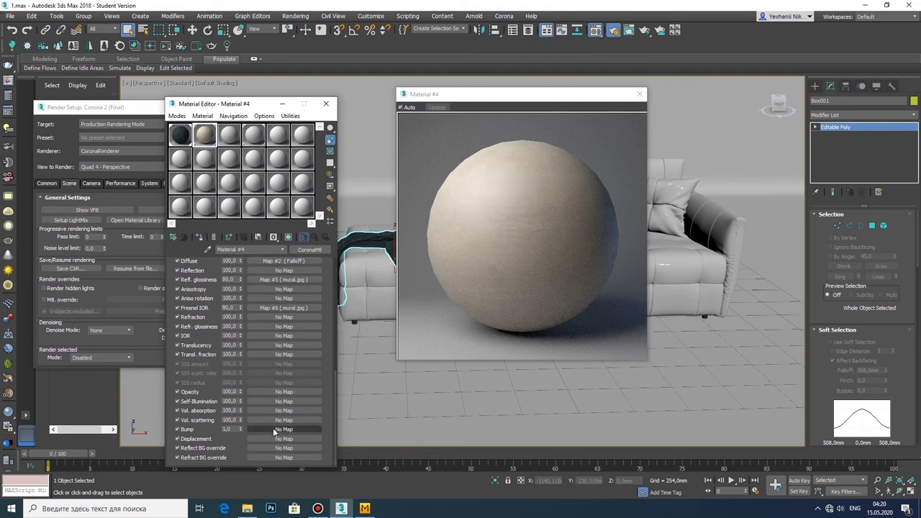
left_click(273, 429)
Step: Load Cotton_Normal as the sofa's bump bitmap and show it in the viewport
double_click(521, 173)
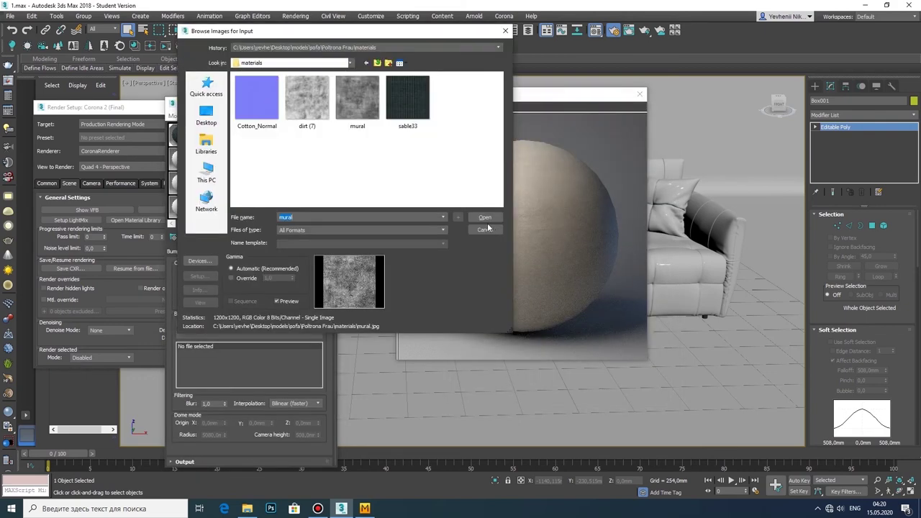
double_click(256, 97)
left_click(640, 94)
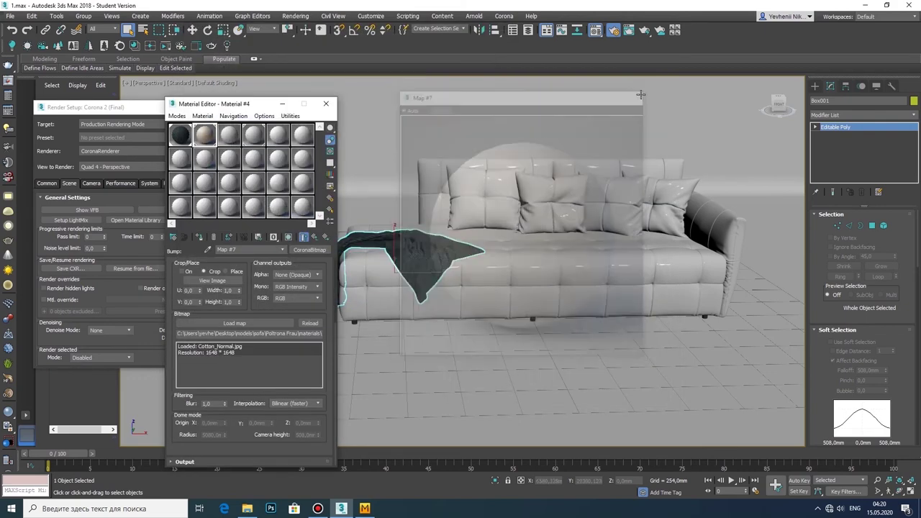
scroll(504, 274, "up", 5)
left_click(289, 237)
middle_click_drag(441, 267, 463, 250)
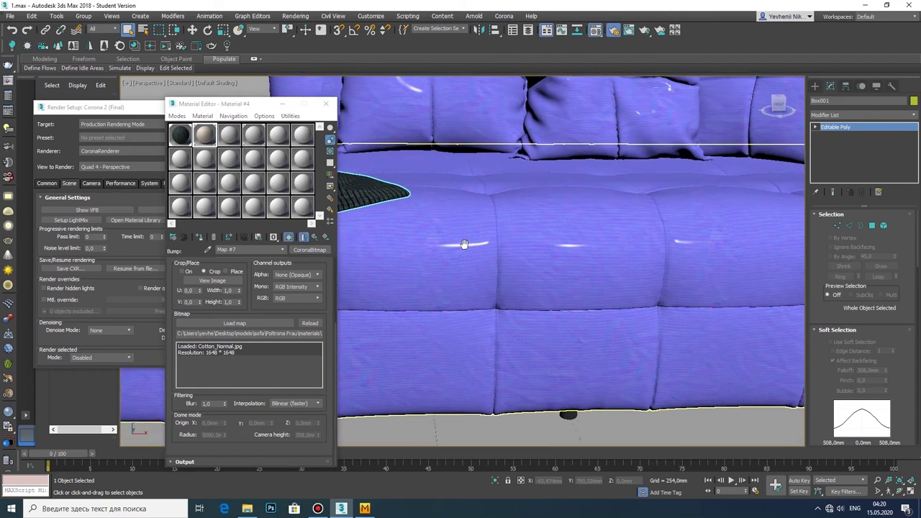
left_click(317, 237)
Step: Render the sofa, orbit to a new angle, and render it again
scroll(310, 345, "down", 5)
scroll(292, 403, "down", 5)
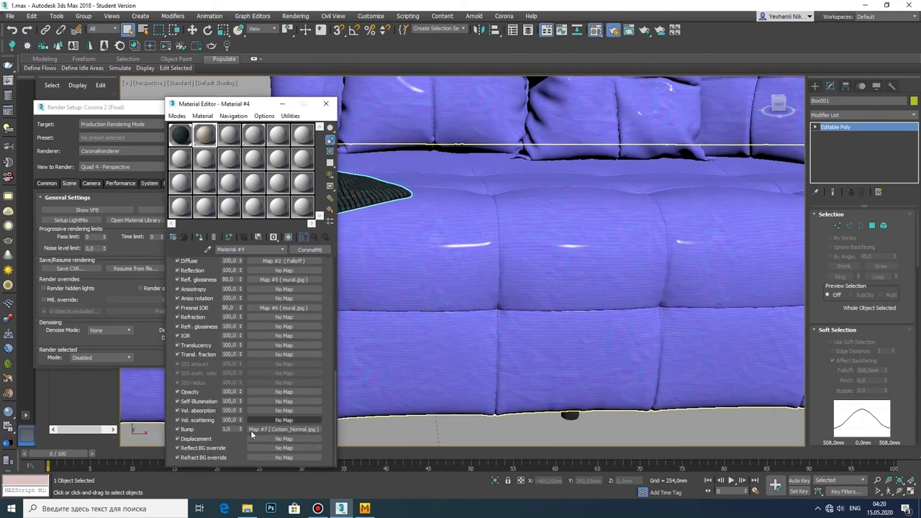
left_click(145, 208)
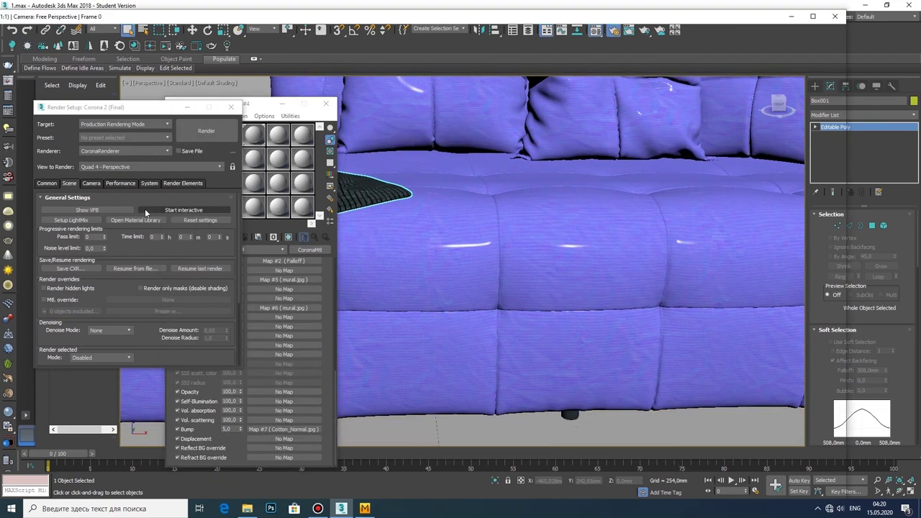
key("shift+q")
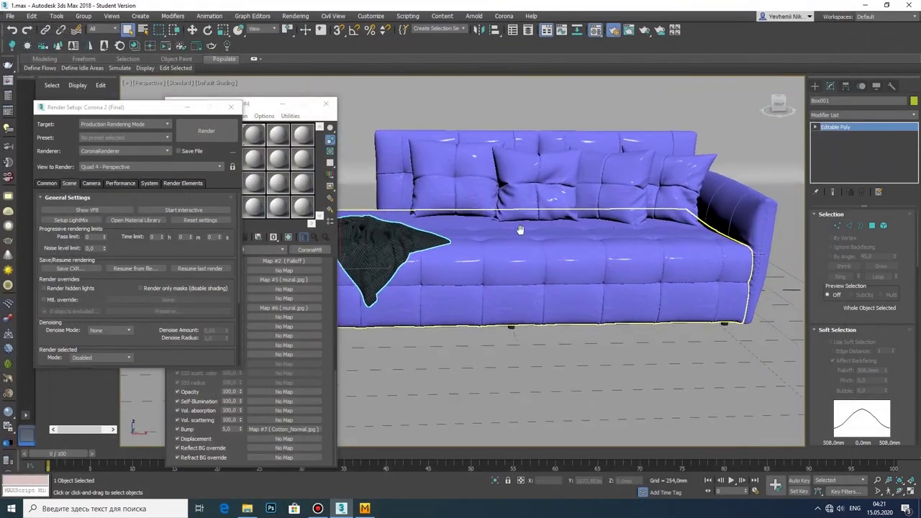
left_click(901, 490)
left_click_drag(547, 316, 459, 310)
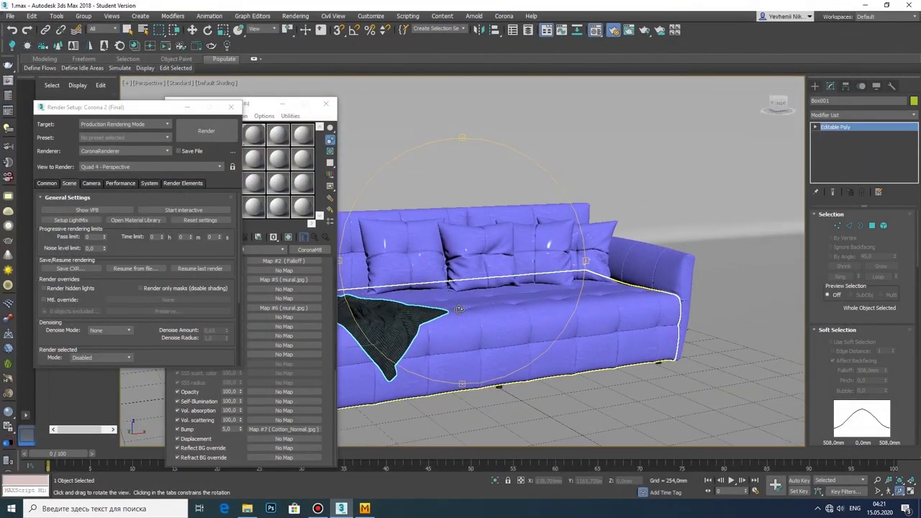
left_click(197, 212)
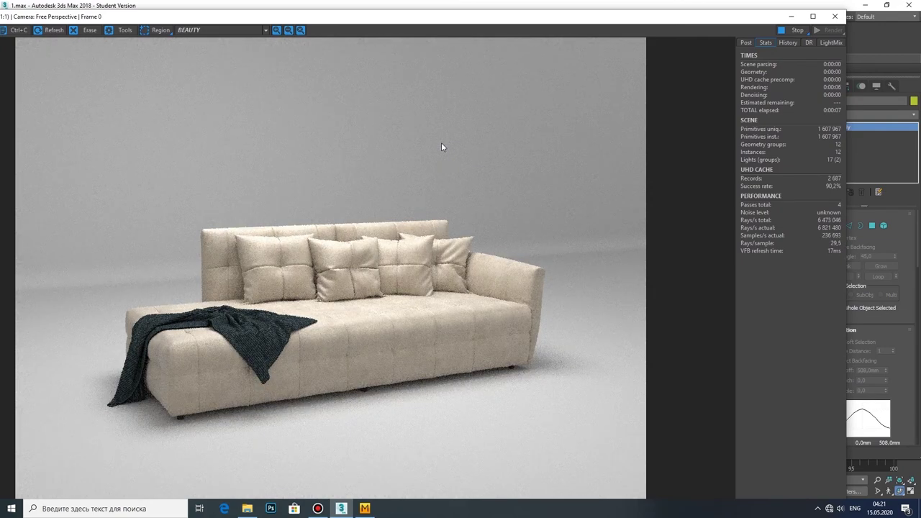
Step: Close the finished render and re-render the sofa to check the lighter beige fabric
left_click(835, 16)
scroll(324, 310, "up", 5)
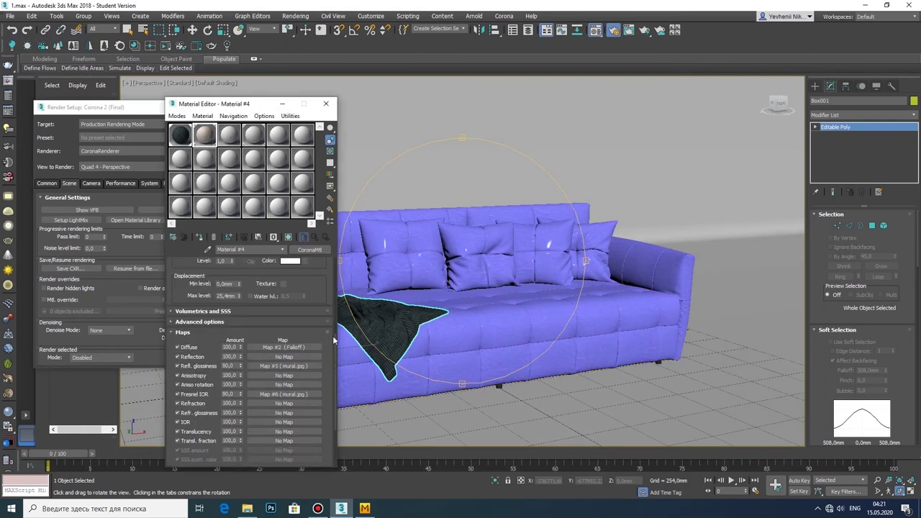
scroll(288, 302, "up", 5)
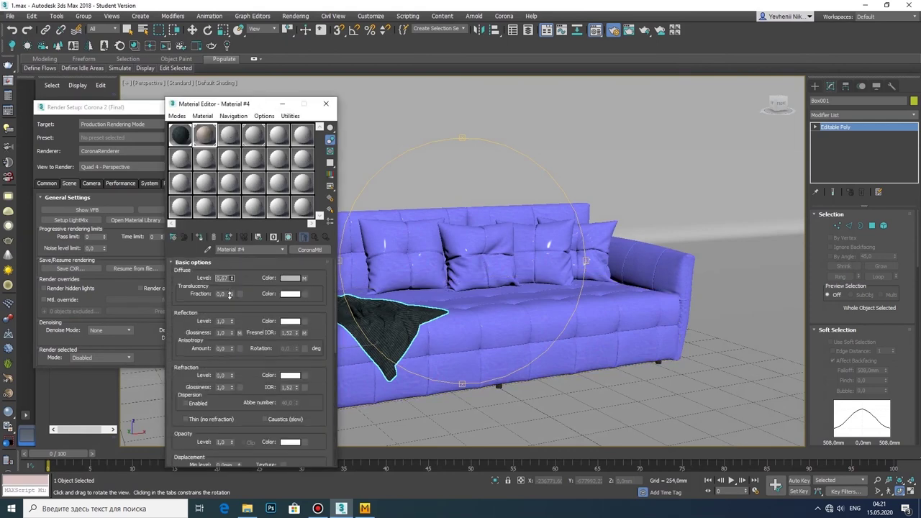
key("shift+q")
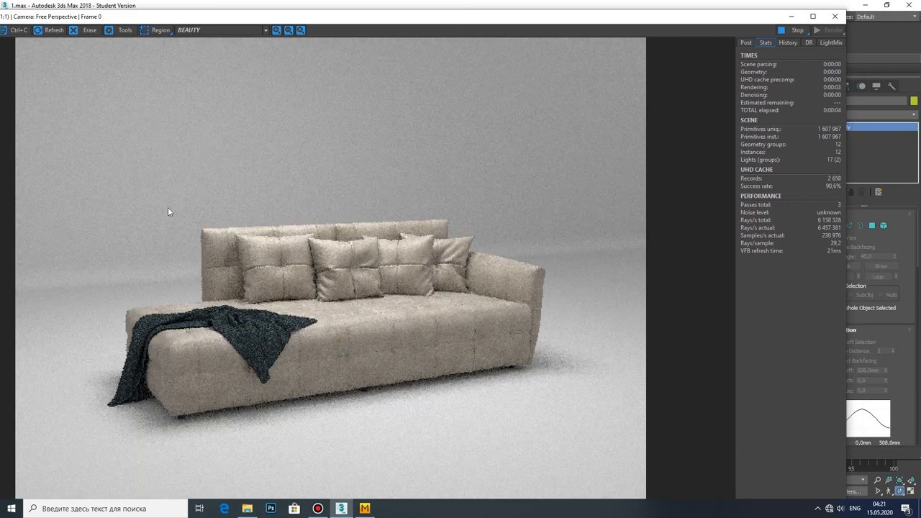
Step: Browse the fabric texture folder in Explorer, then close it and the render window
scroll(323, 289, "up", 2)
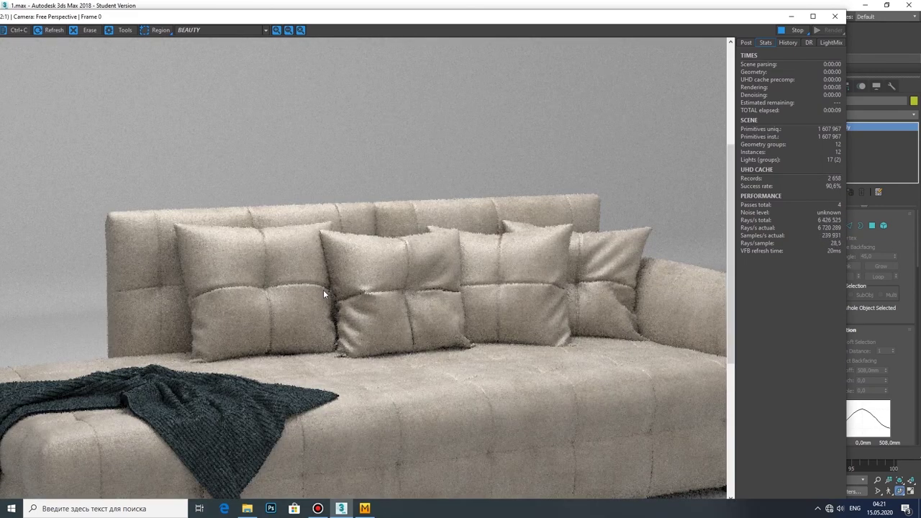
scroll(323, 288, "down", 2)
left_click(246, 509)
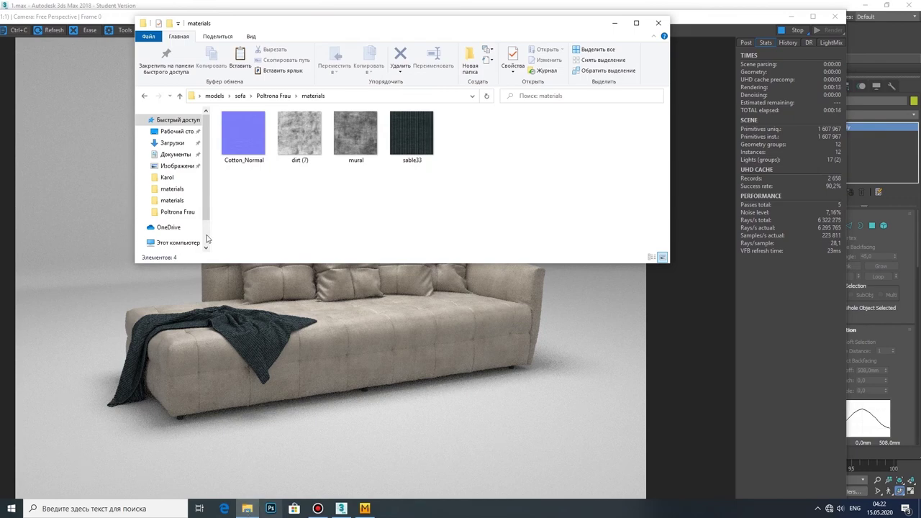
key("BackSpace")
left_click(660, 23)
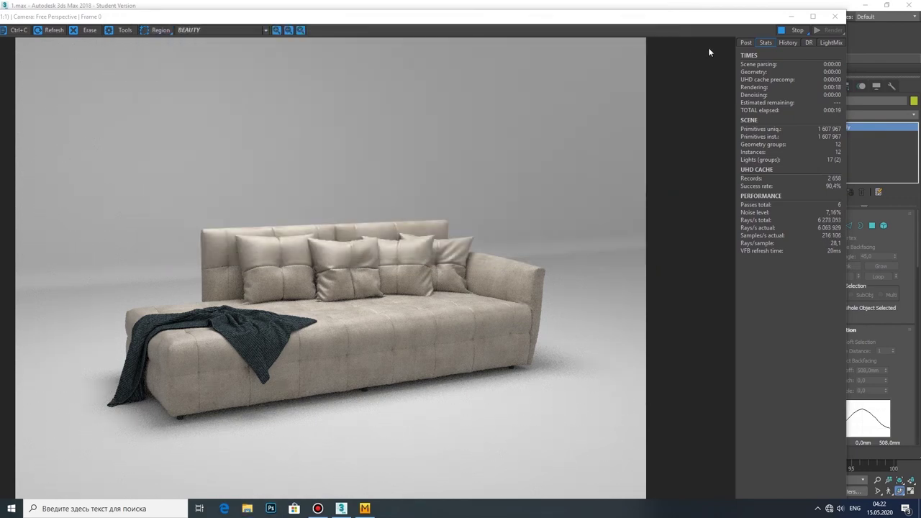
left_click(835, 16)
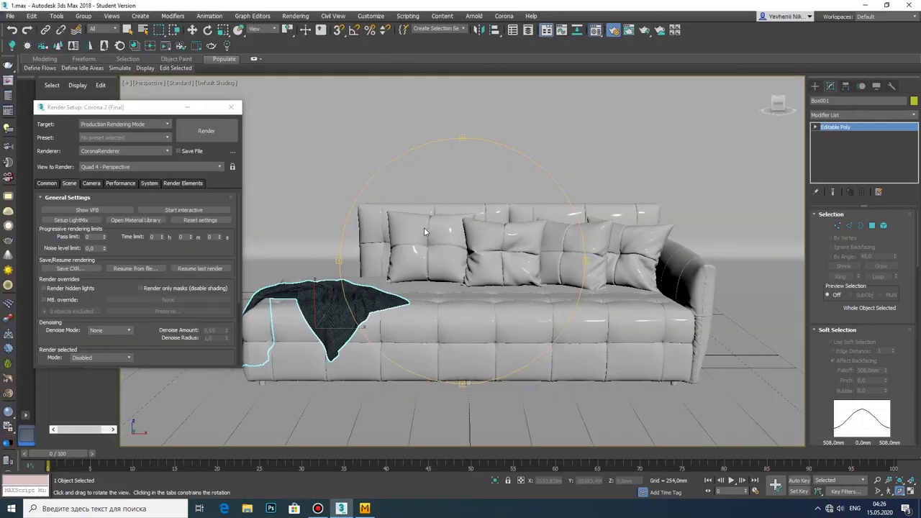
Step: Replace the throw's diffuse bitmap with a Falloff whose second colour is greyish green
left_click(593, 30)
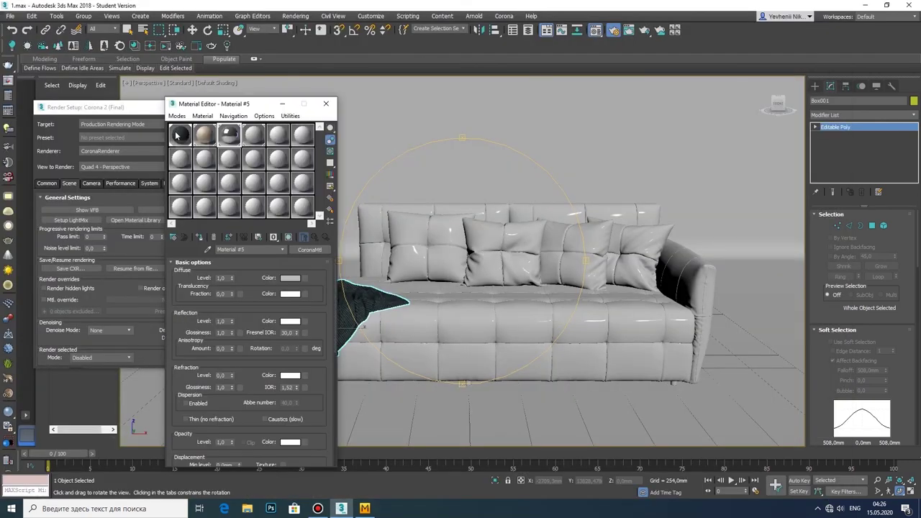
left_click(309, 250)
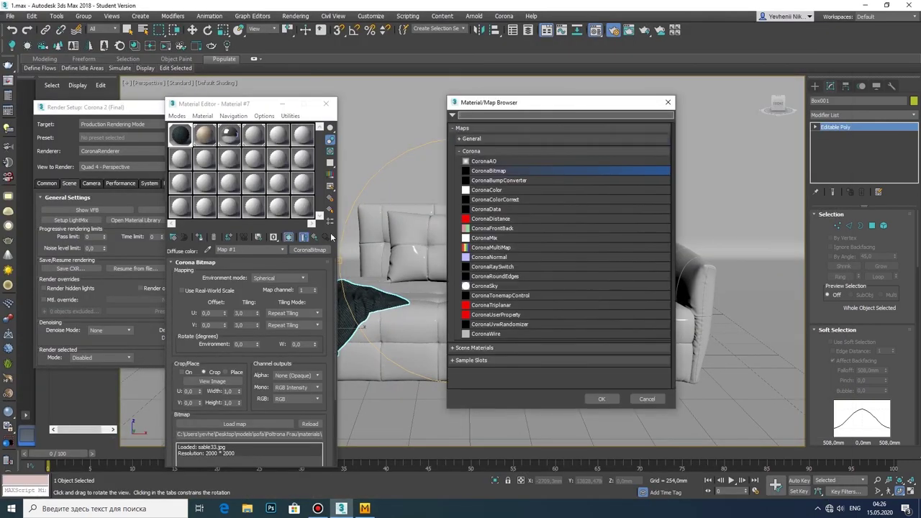
double_click(501, 136)
left_click(186, 296)
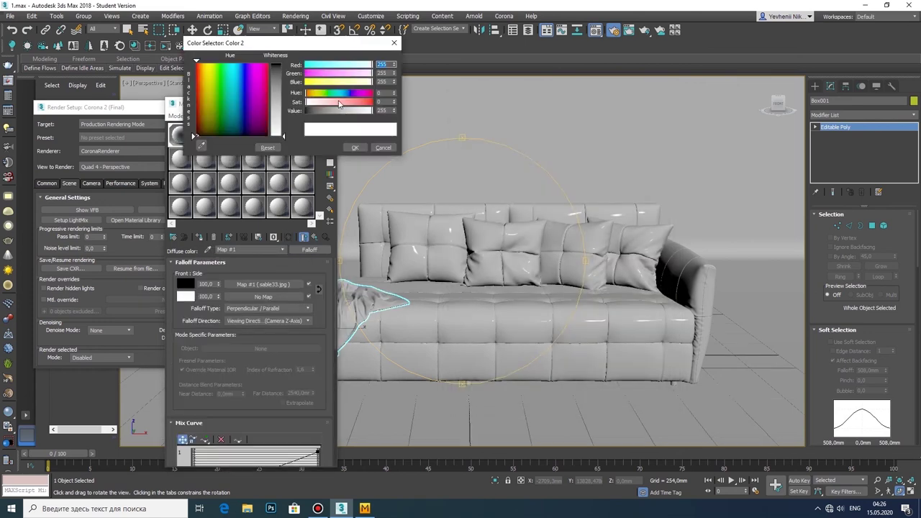
left_click_drag(330, 107, 321, 104)
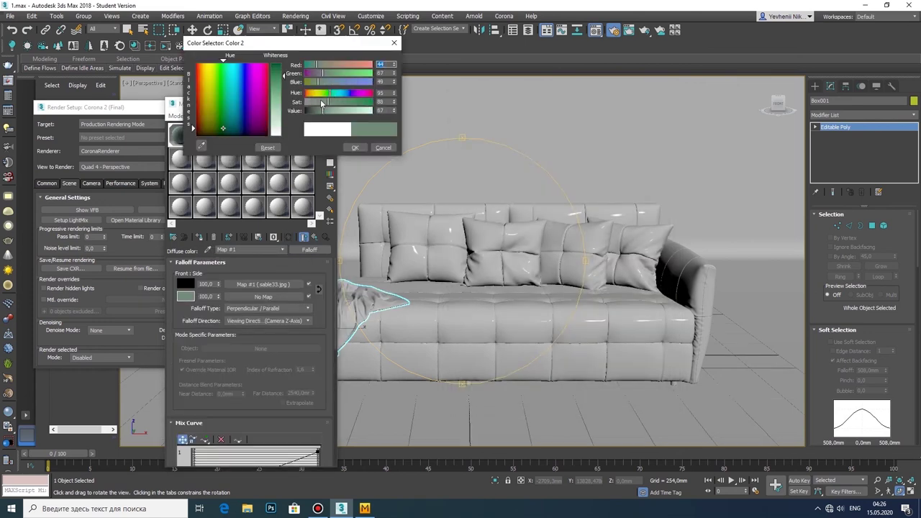
left_click(356, 148)
Step: Bend the falloff mix curve with a Bezier end point and render a preview
scroll(252, 359, "down", 3)
right_click(316, 353)
left_click(334, 379)
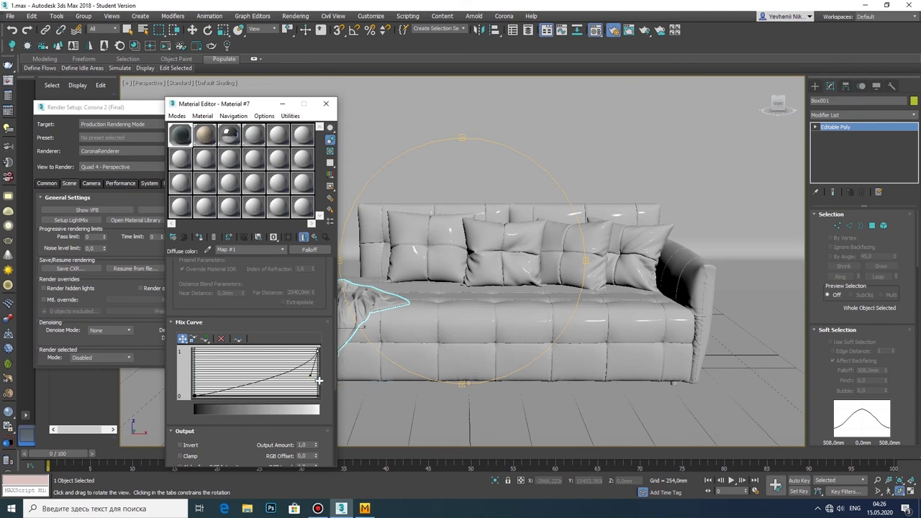
left_click_drag(319, 381, 334, 391)
key("shift+q")
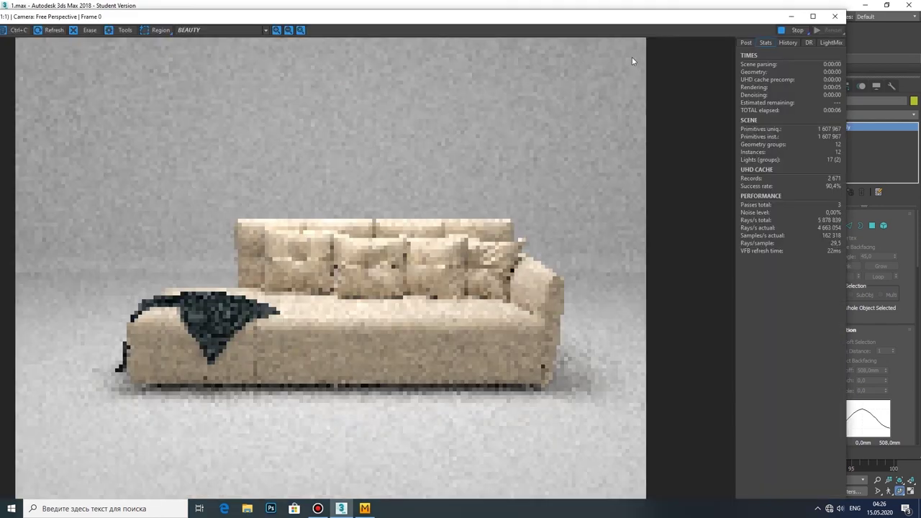
left_click(792, 17)
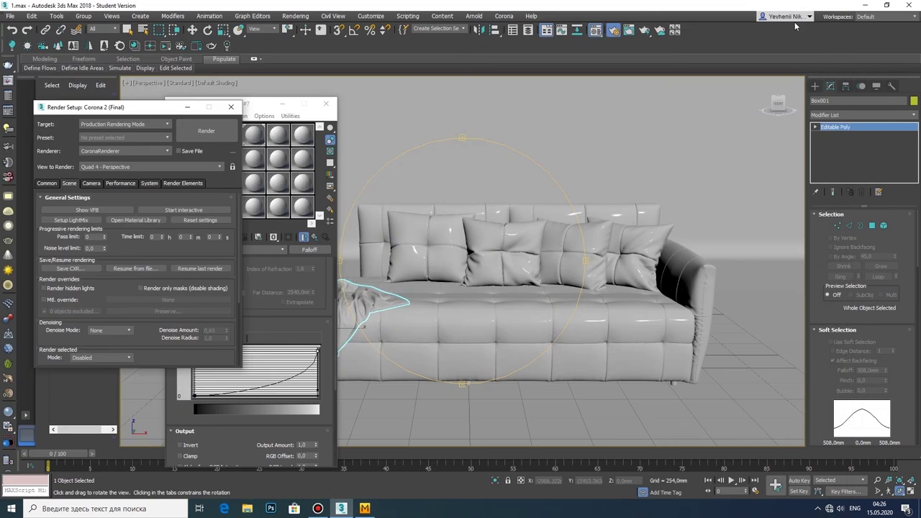
Step: Add a Corona Bitmap with sable33.jpg to the throw material's bump slot
left_click(277, 259)
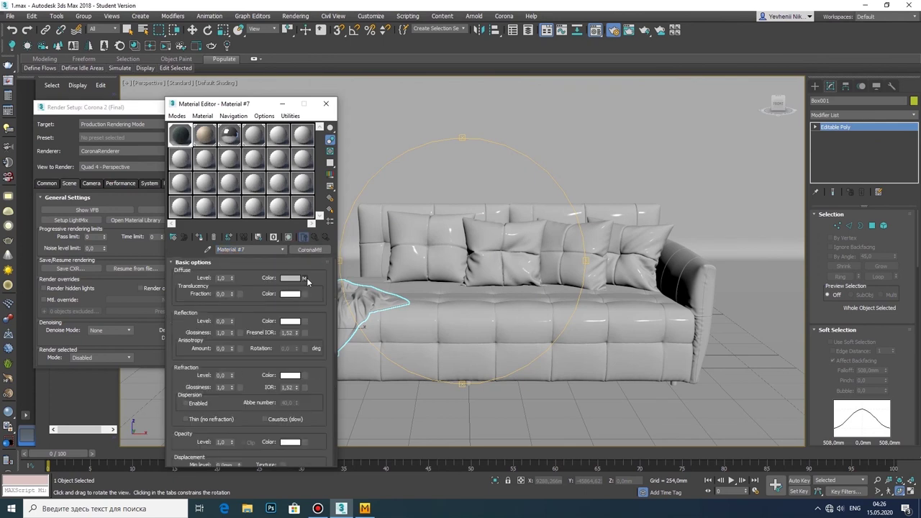
left_click(308, 281)
left_click(282, 250)
left_click(275, 257)
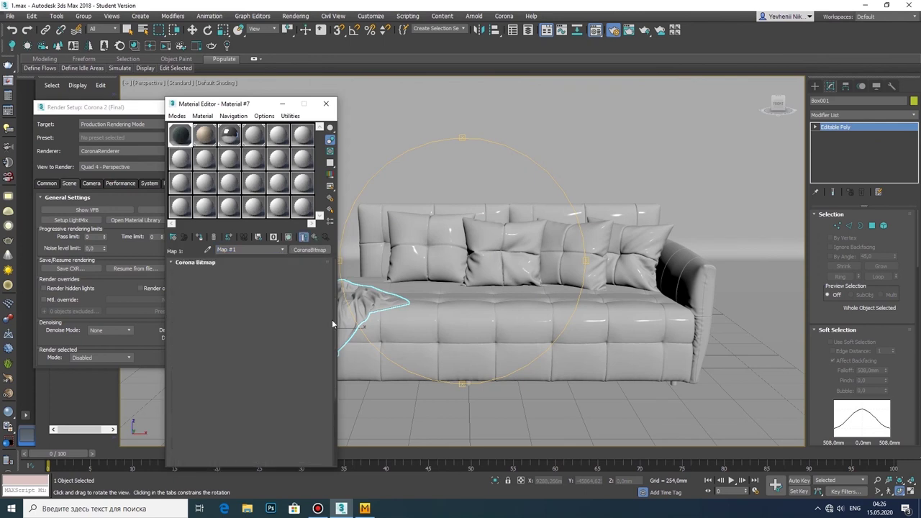
left_click(283, 431)
double_click(496, 173)
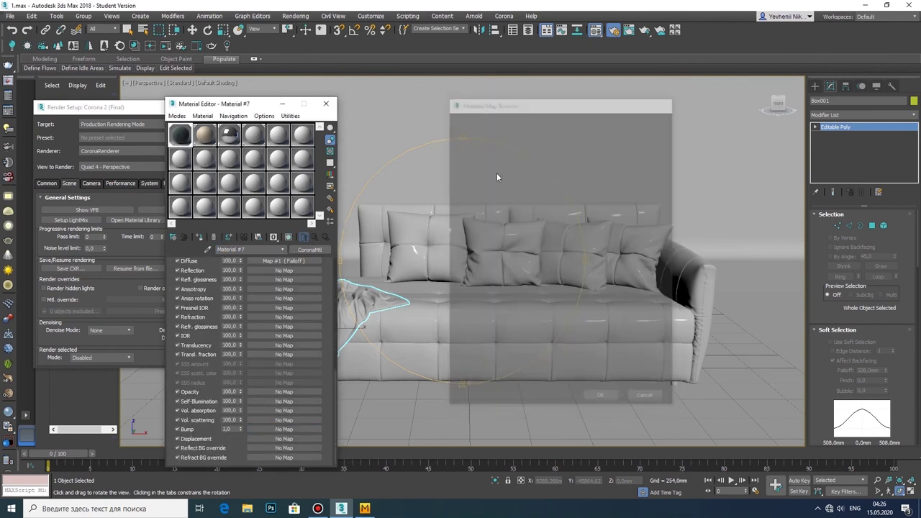
left_click(486, 218)
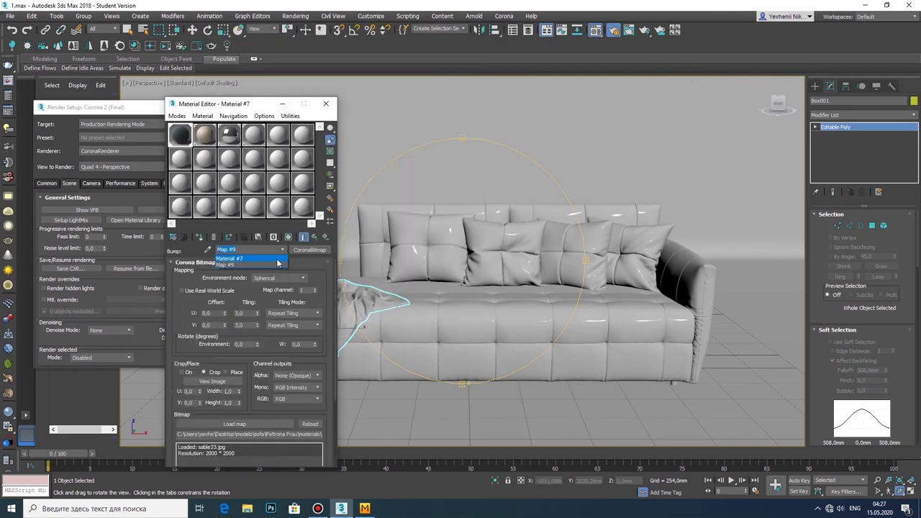
Step: Render the sofa with the throw's new sable33 bump
left_click(276, 258)
type("10")
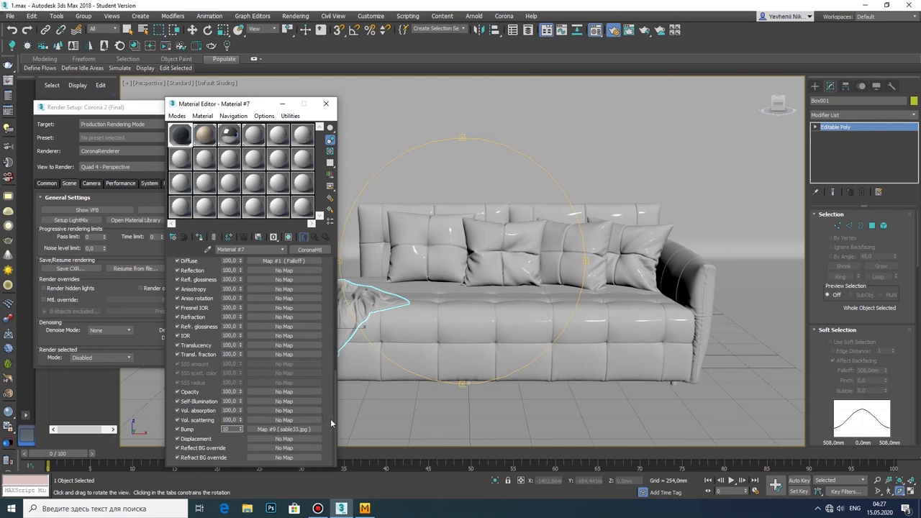
left_click(151, 215)
key("shift+q")
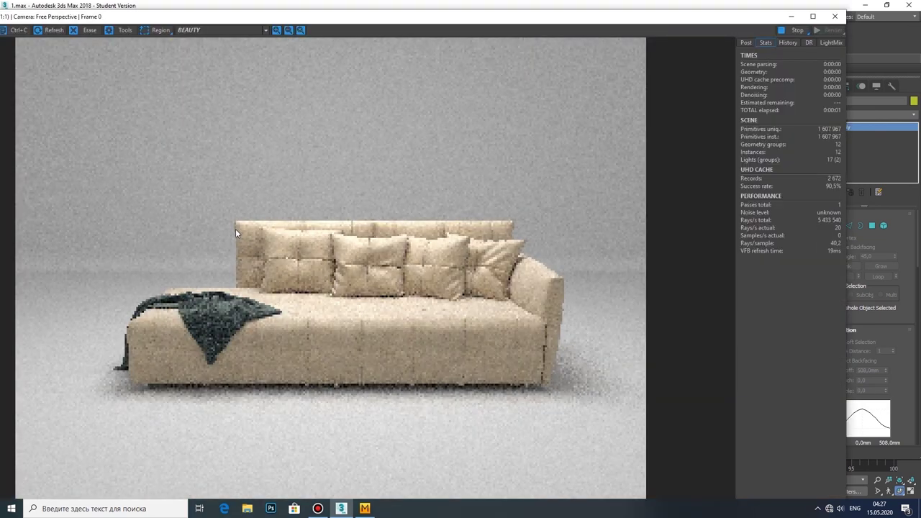